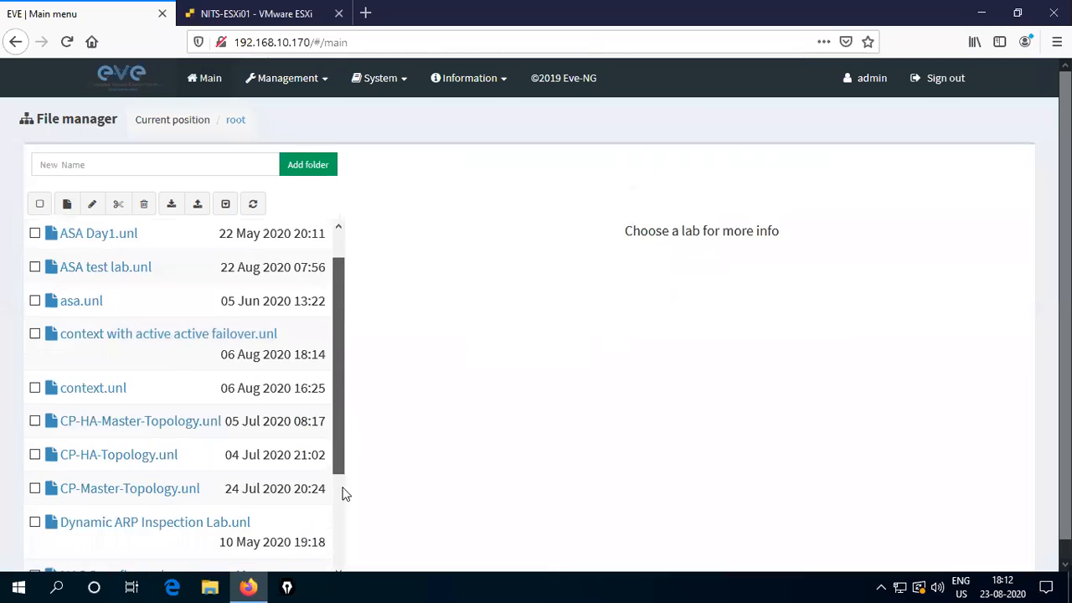
- Create a folder named Checkpoint in the lab root, open it, and begin adding a lab there
scroll(343, 500, "up", 3)
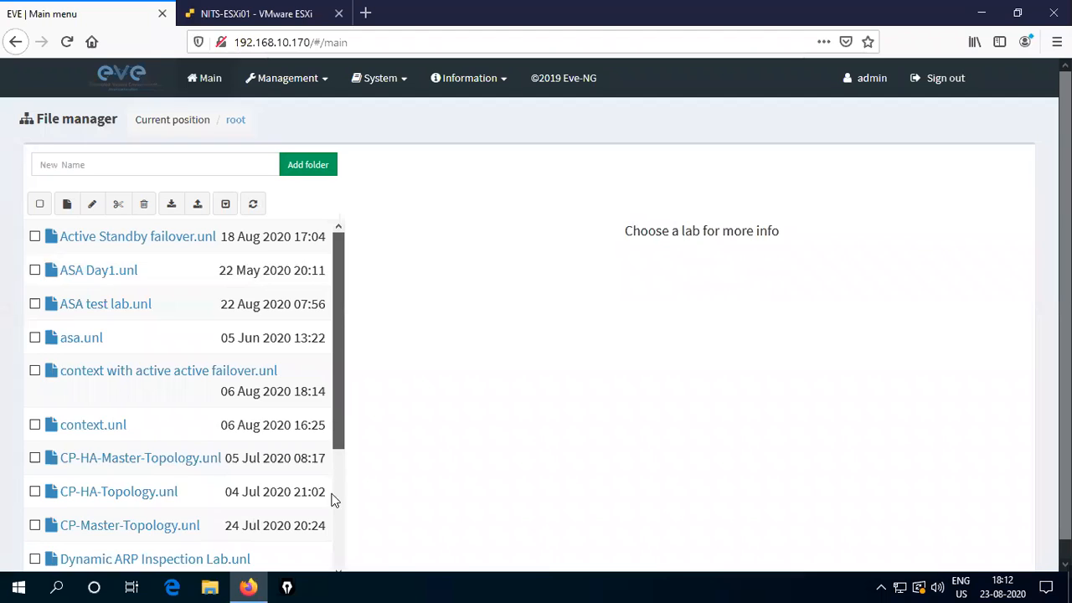
scroll(332, 507, "down", 4)
scroll(347, 290, "up", 4)
left_click(113, 165)
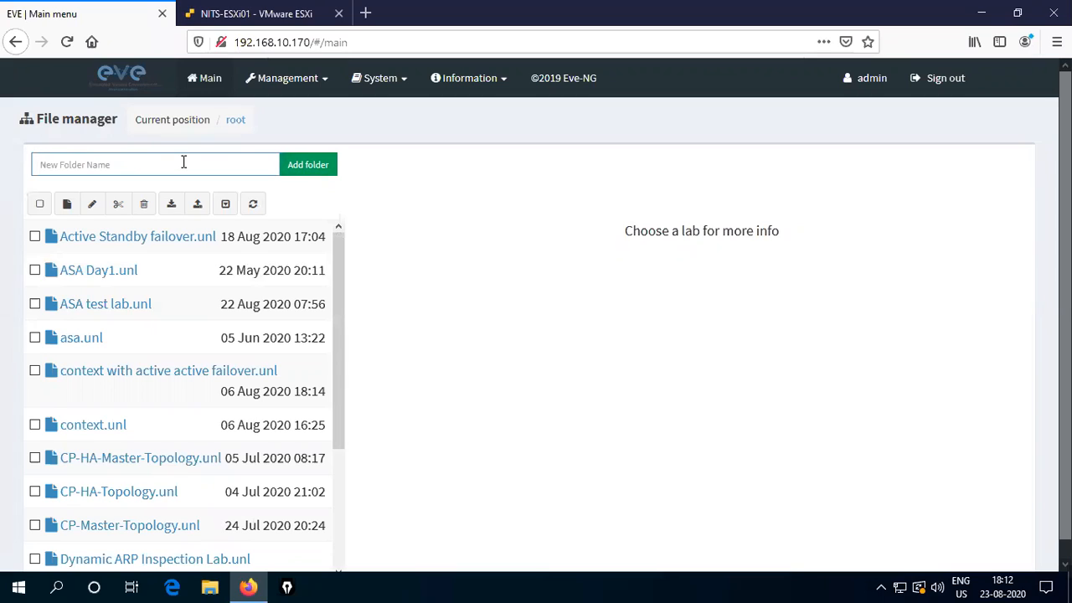
type("Checkpoint")
left_click(305, 166)
left_click(93, 239)
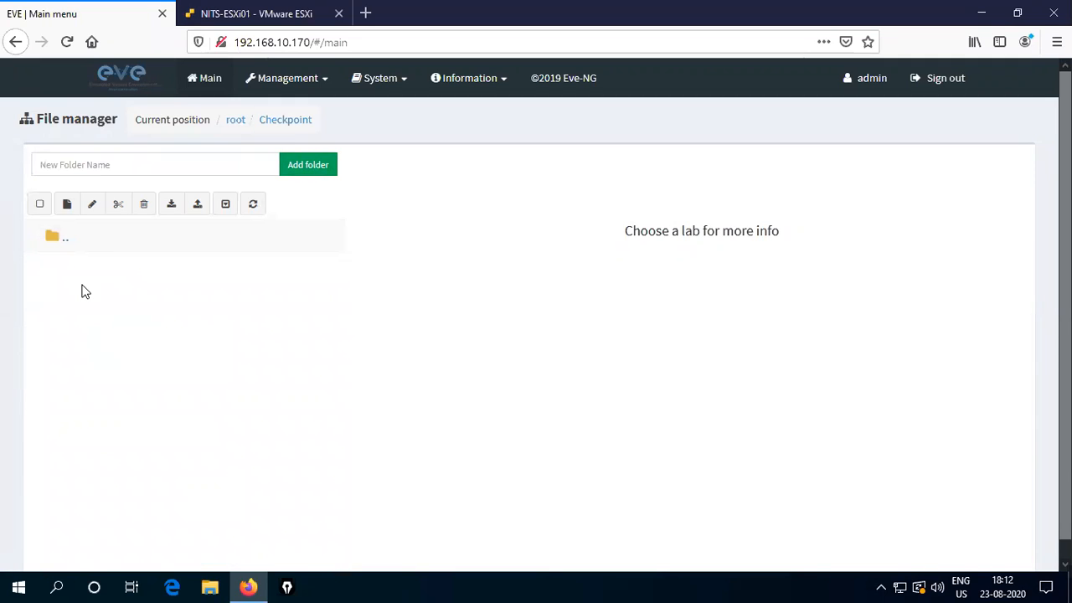
left_click(68, 206)
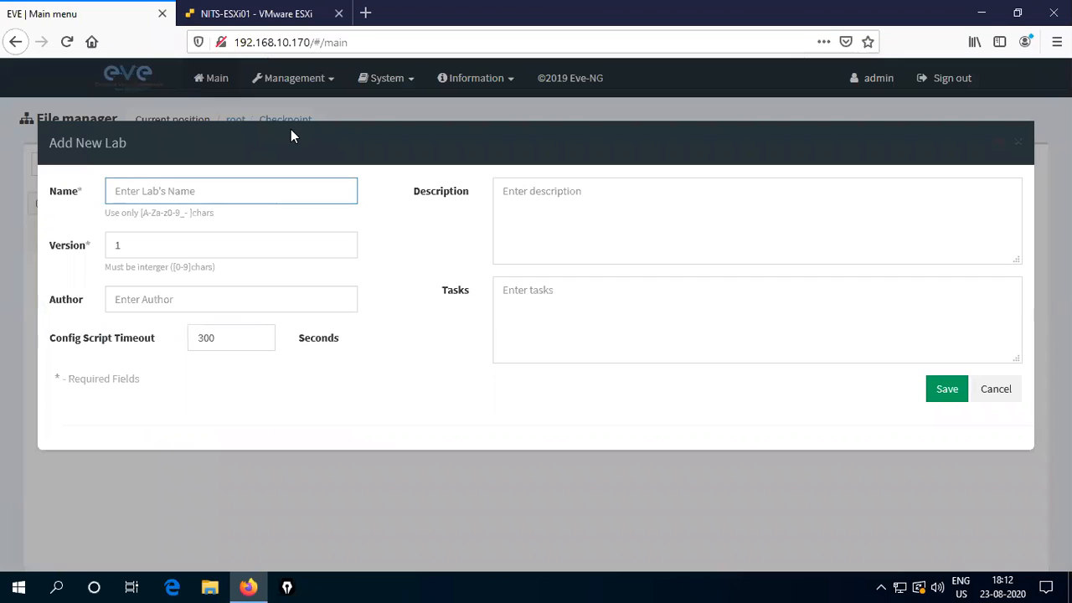
- Save a new lab named CP_Standalone with the author filled in, opening its empty topology
type("CP")
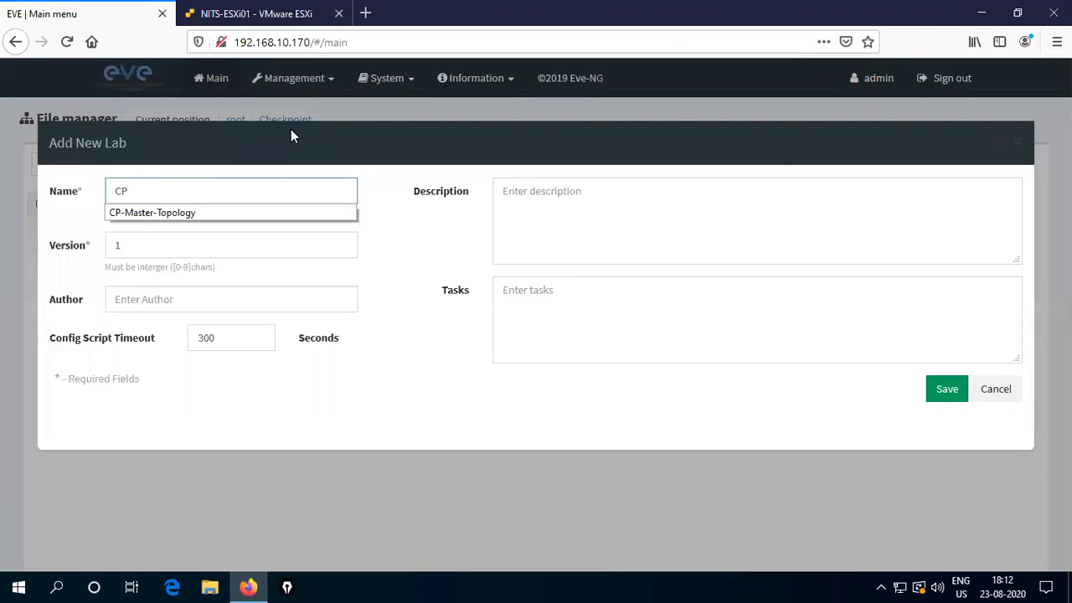
type("_")
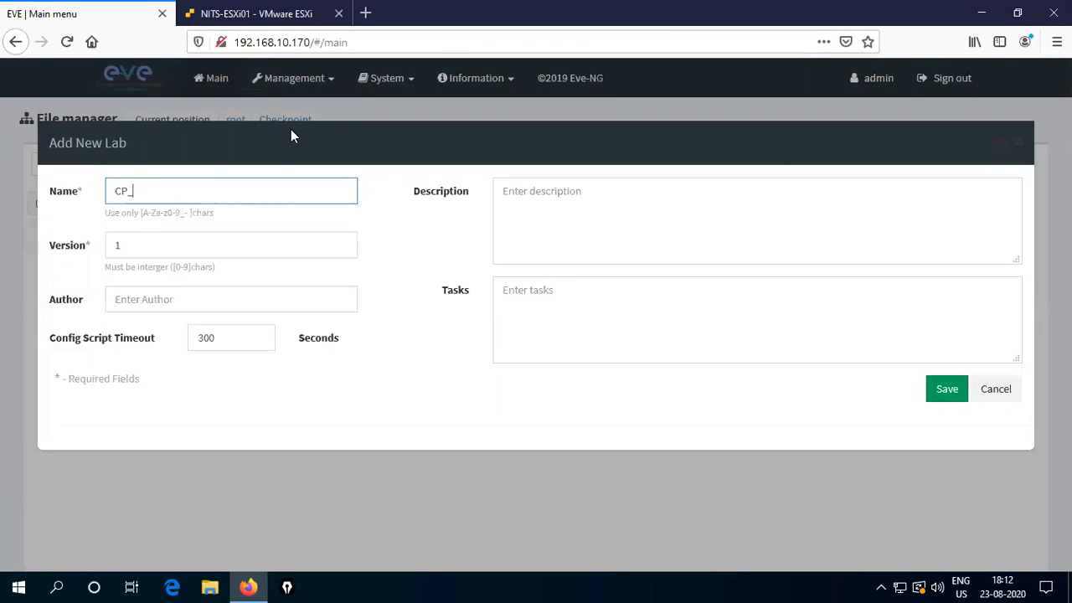
type("Standalone")
left_click(182, 292)
type("MD")
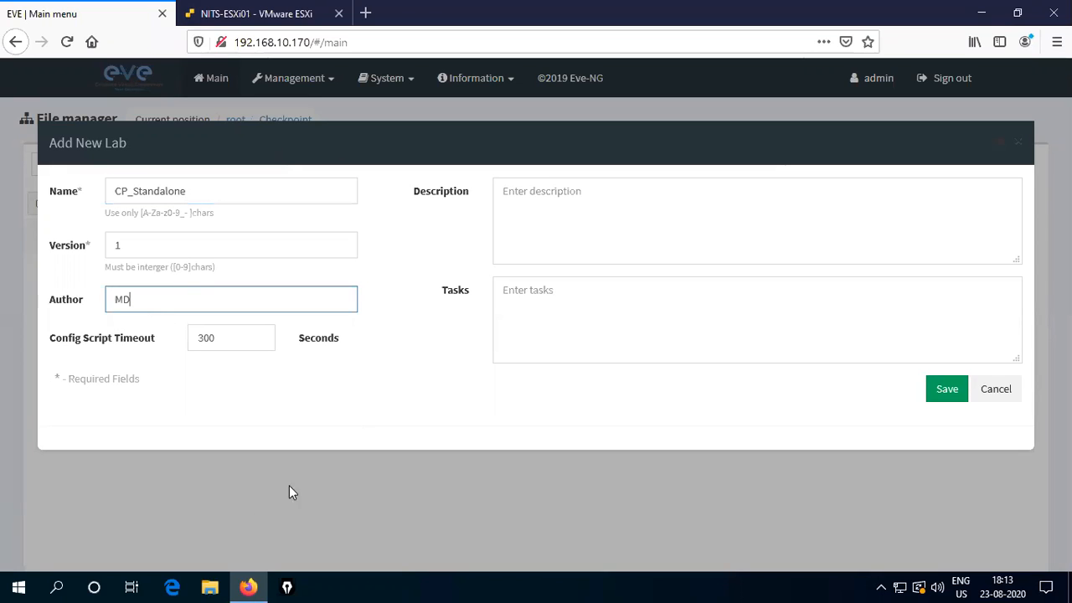
left_click(946, 388)
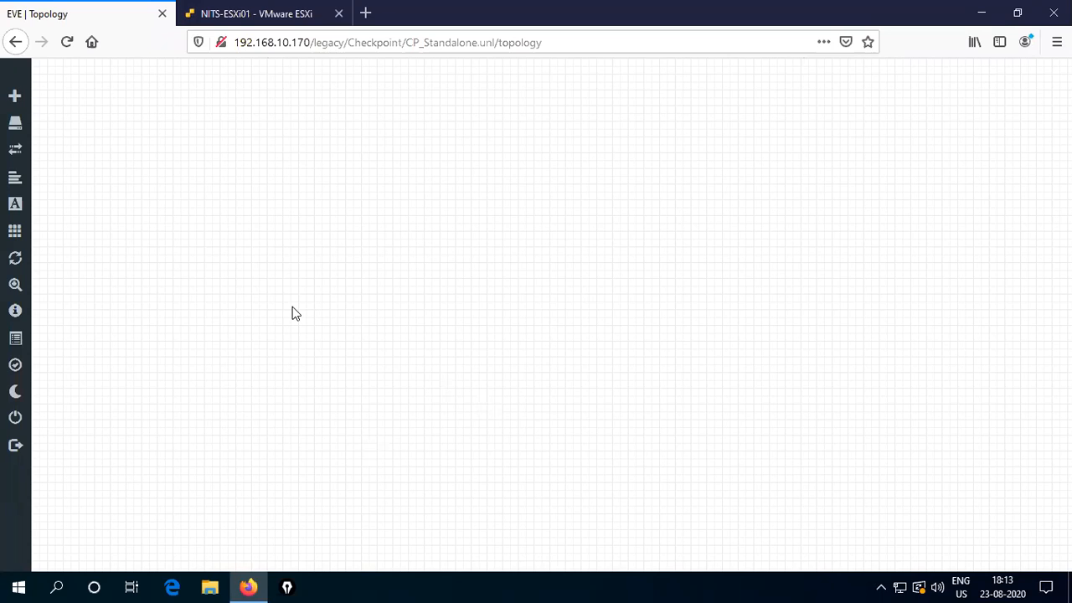
- Add a CheckPoint Security Gateway VE node named CP (cpsg-r80.10, 6144 MB RAM) near the canvas centre
mouse_move(48, 234)
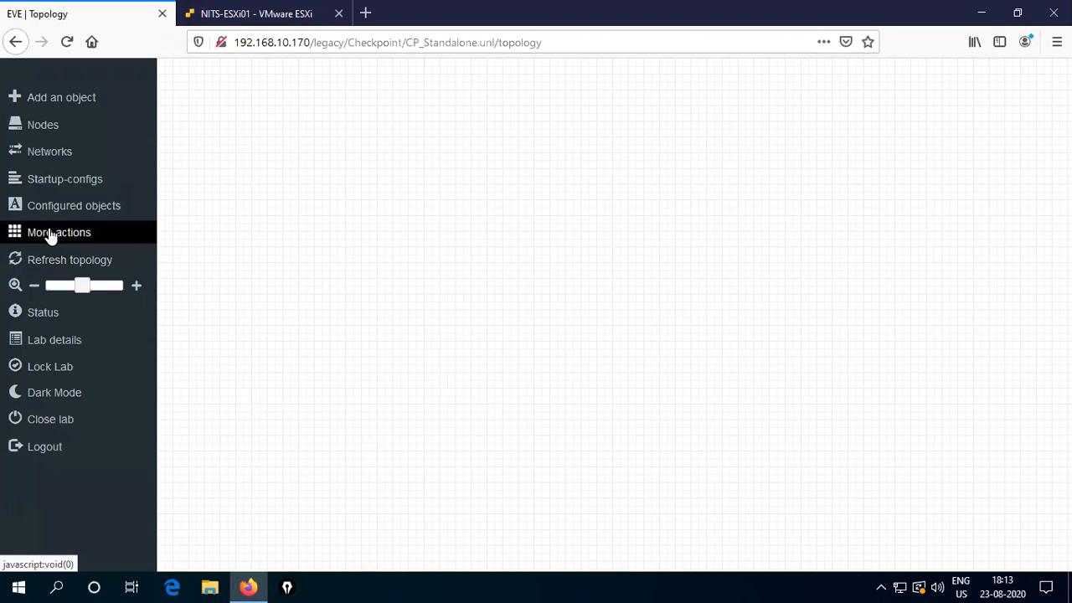
right_click(399, 254)
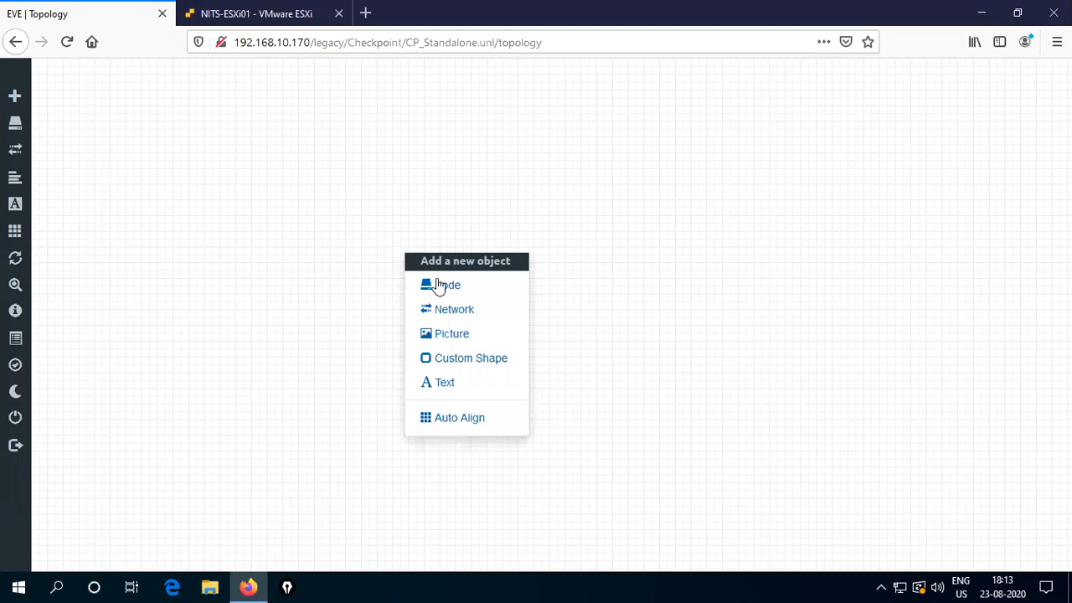
left_click(453, 287)
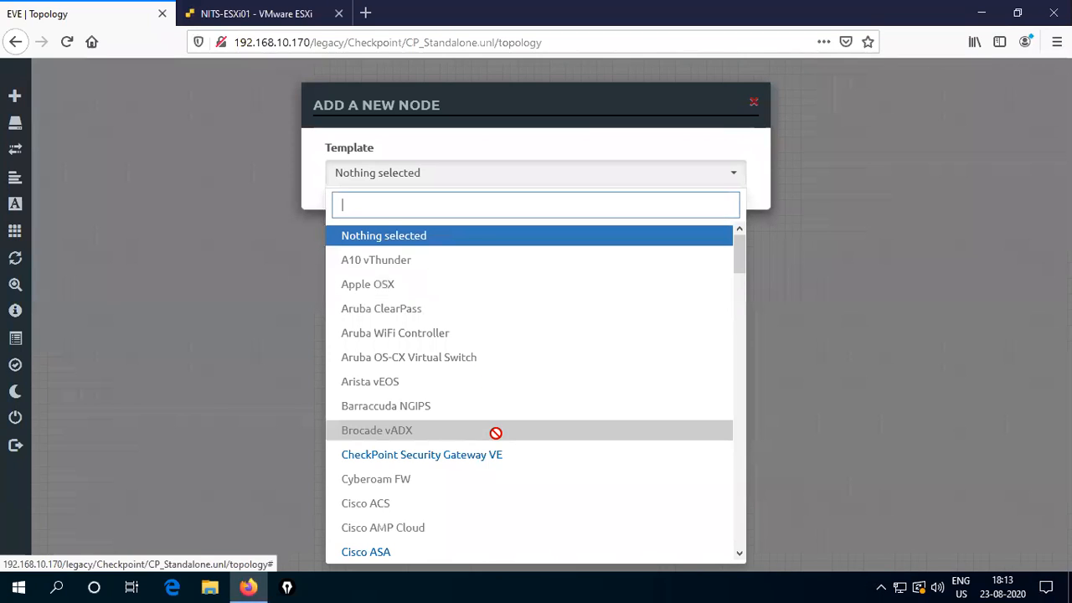
scroll(453, 429, "down", 1)
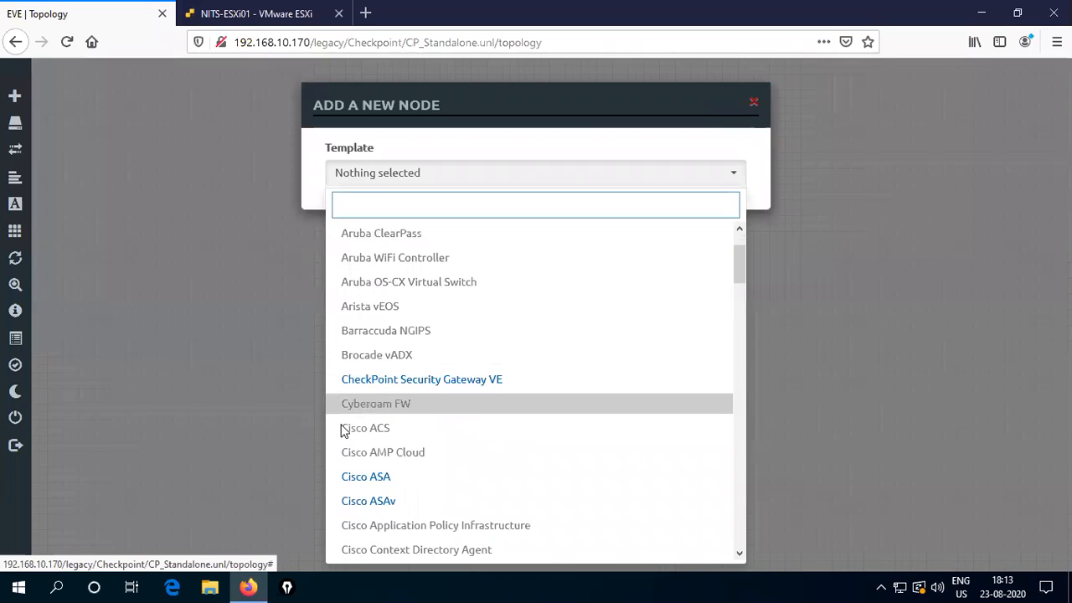
left_click(387, 388)
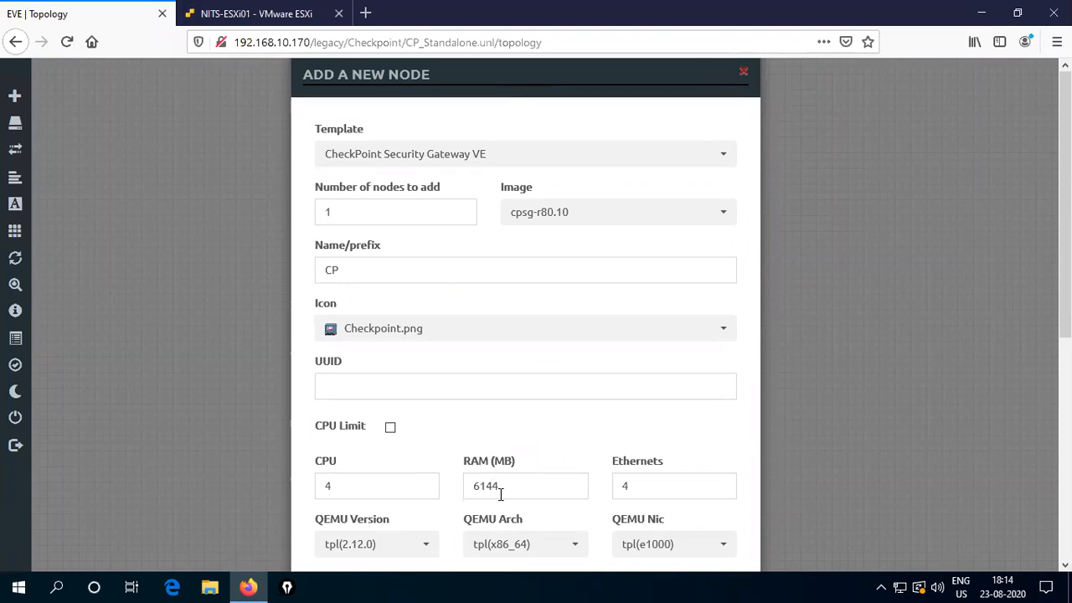
left_click_drag(1064, 263, 1065, 471)
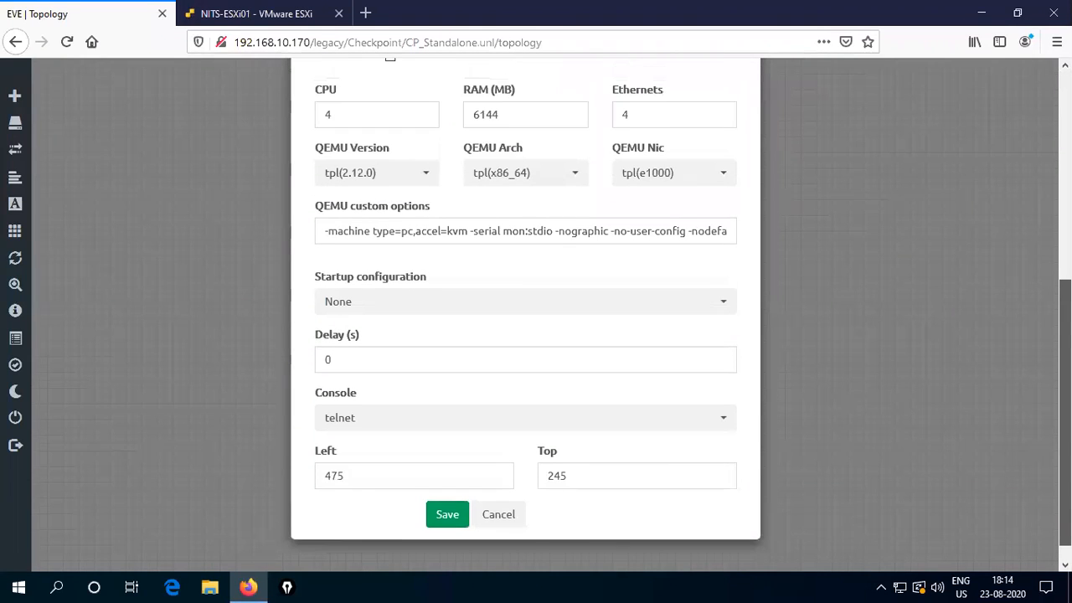
left_click(445, 514)
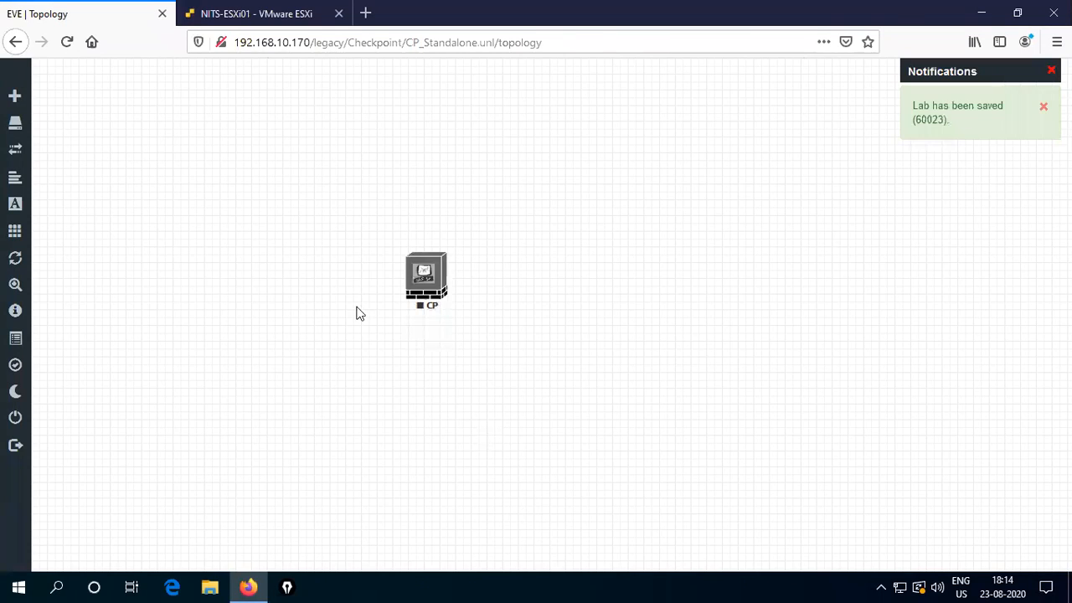
left_click_drag(442, 280, 554, 268)
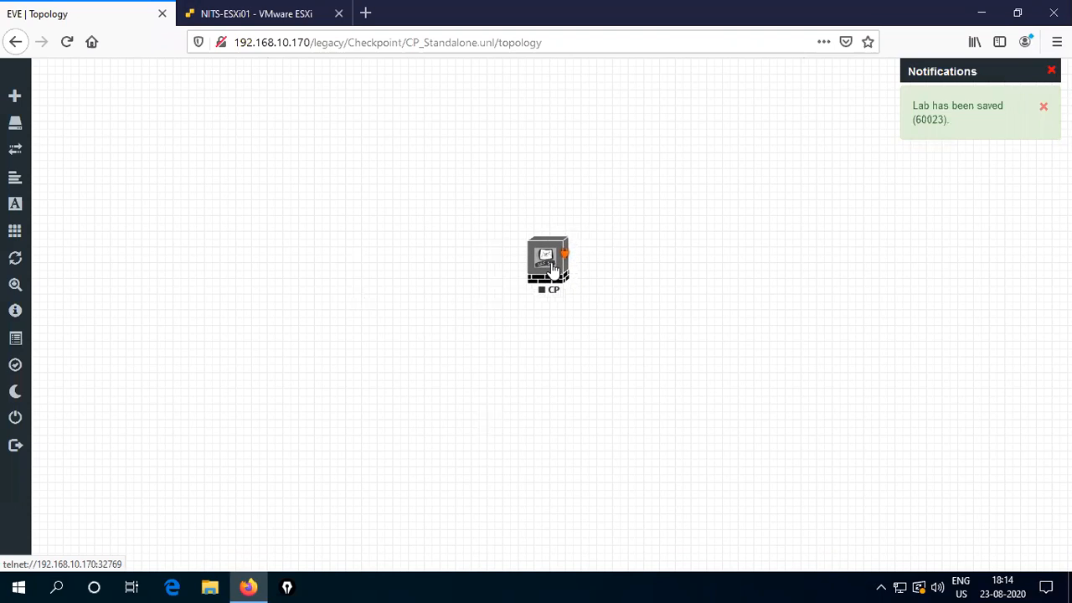
right_click(363, 303)
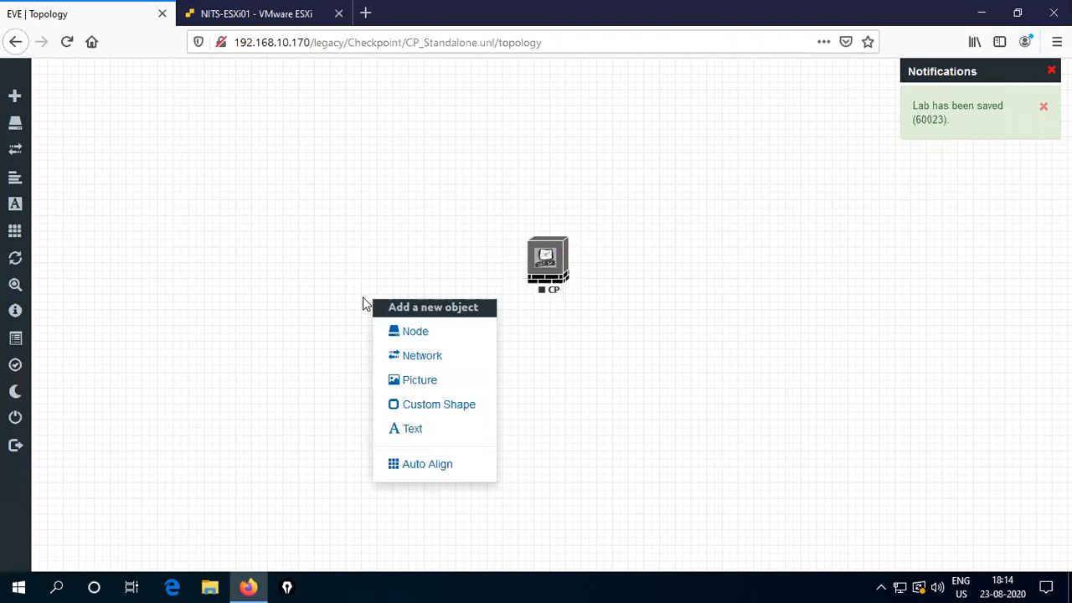
- Add Cisco IOL node R2 with the i86bi-linux-l2-ipbasek9-15.1g.bin image and Switch L3 icon, left of CP
left_click(419, 332)
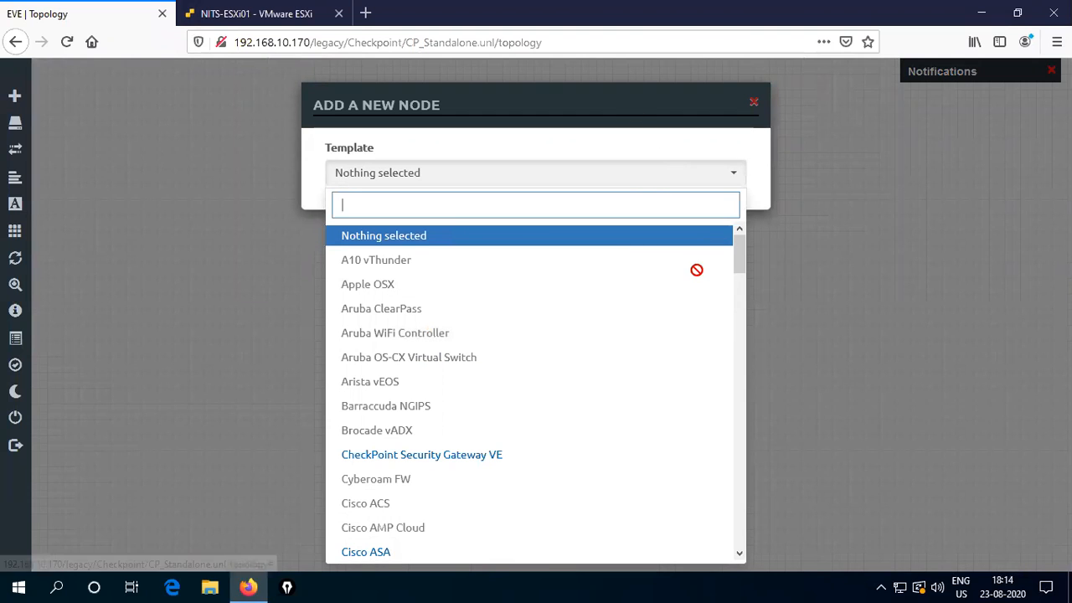
left_click_drag(740, 269, 774, 316)
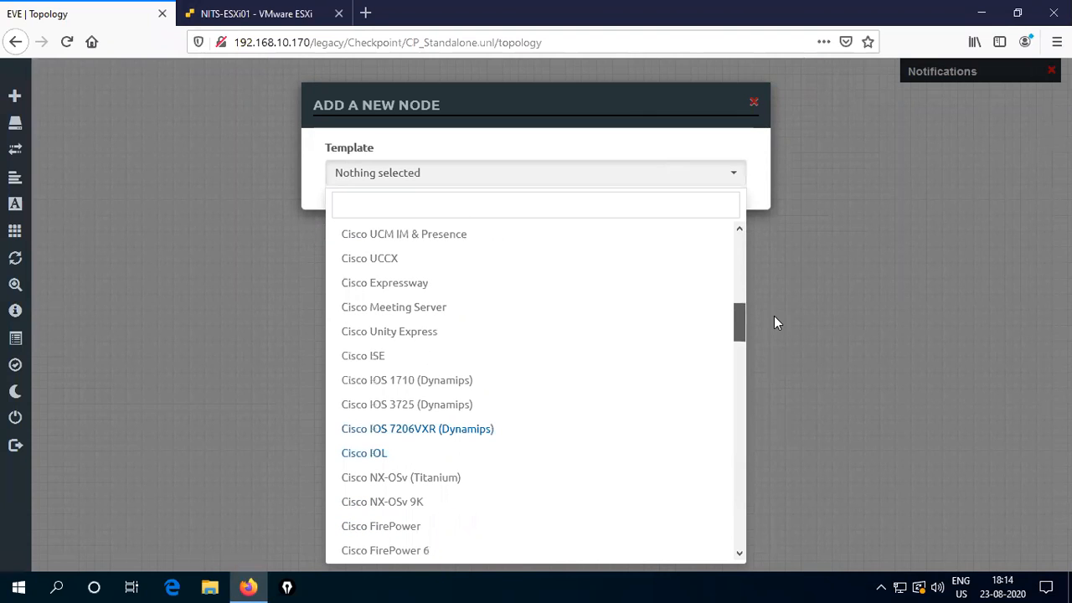
left_click(374, 456)
left_click(603, 243)
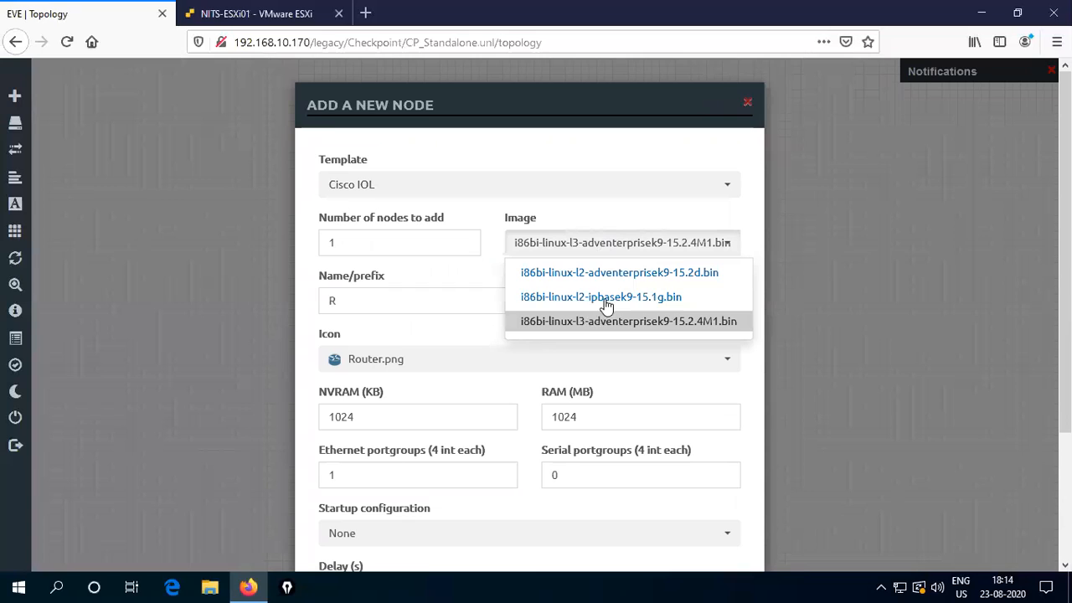
left_click(555, 300)
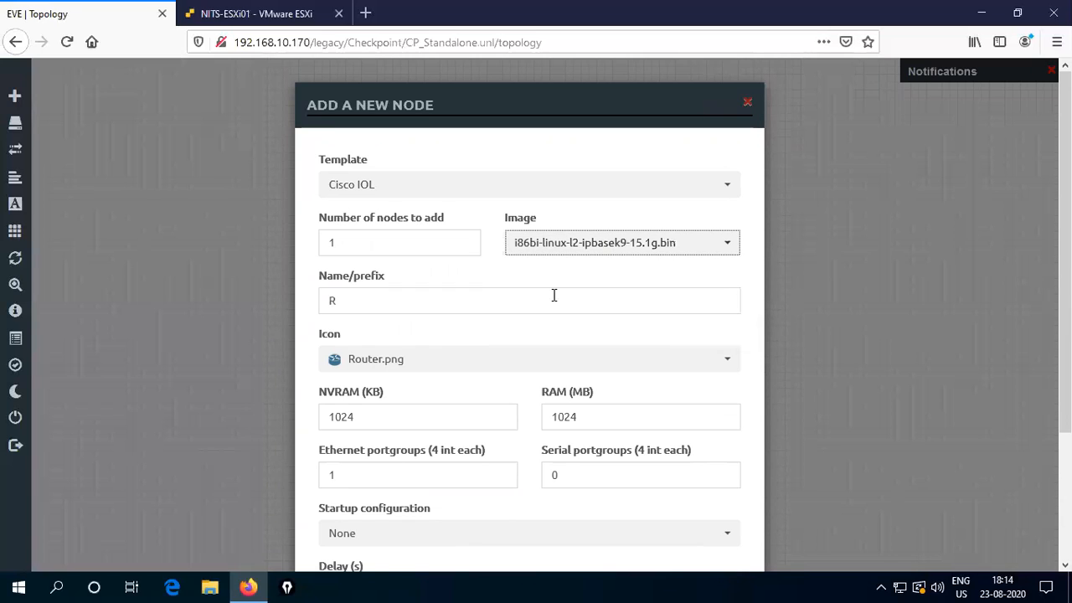
left_click(672, 360)
scroll(542, 310, "down", 5)
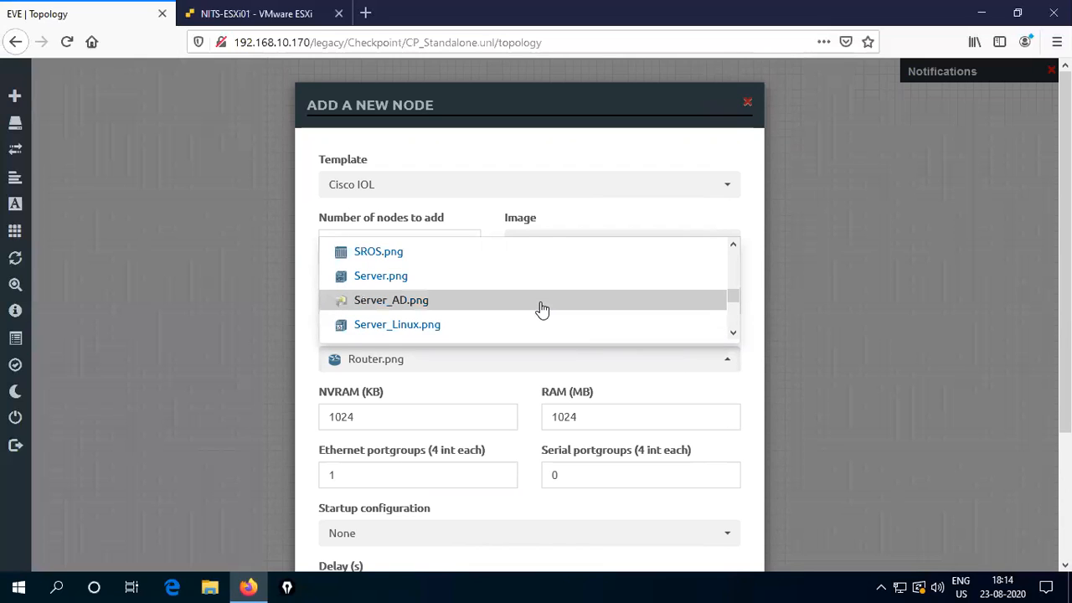
scroll(542, 310, "down", 5)
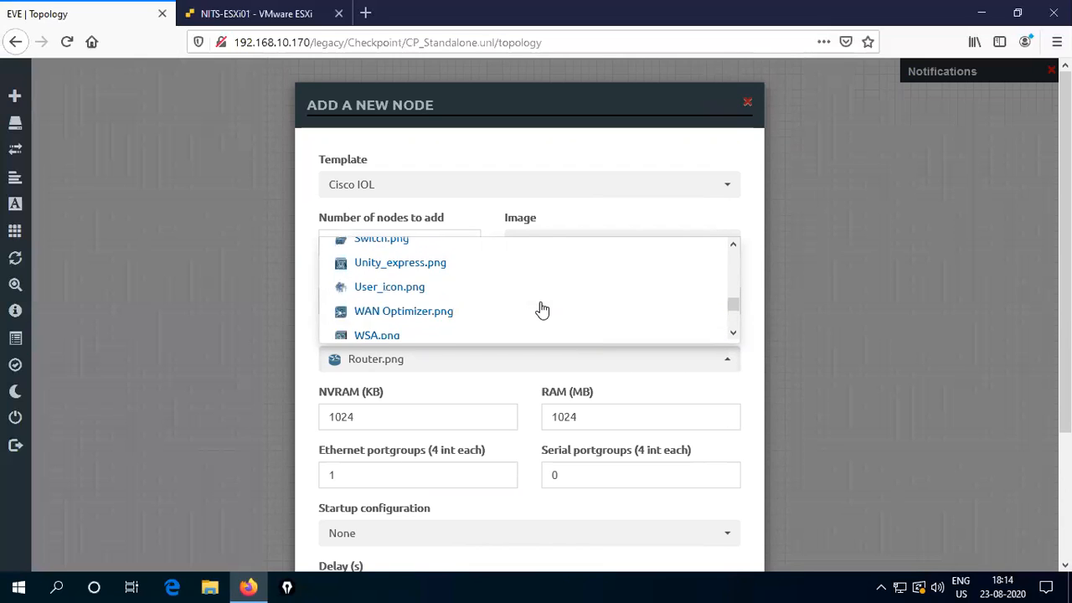
scroll(542, 309, "up", 3)
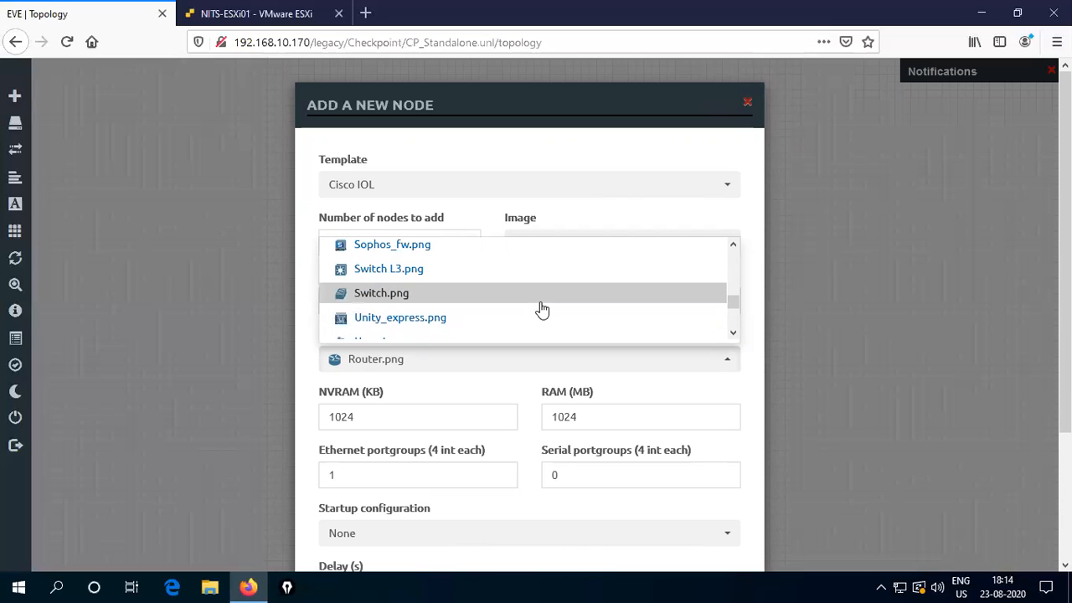
left_click(373, 272)
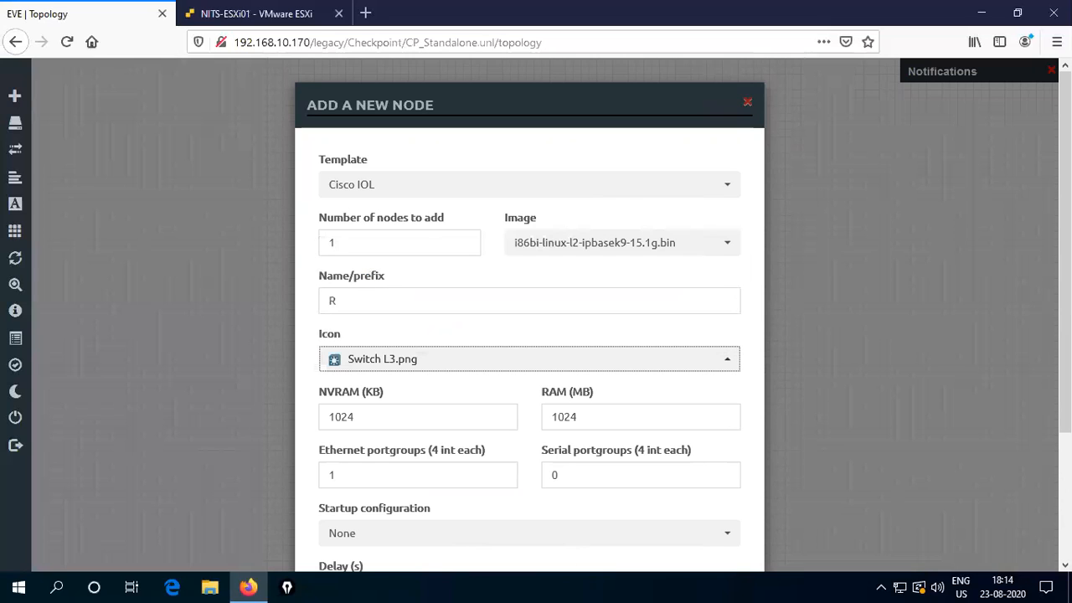
scroll(529, 335, "down", 4)
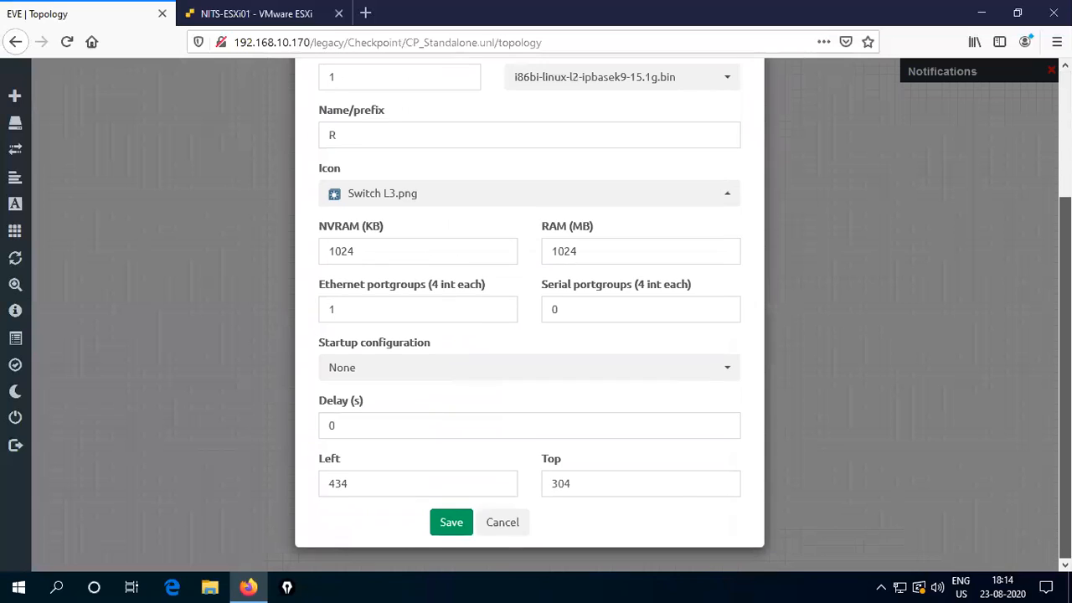
left_click(453, 523)
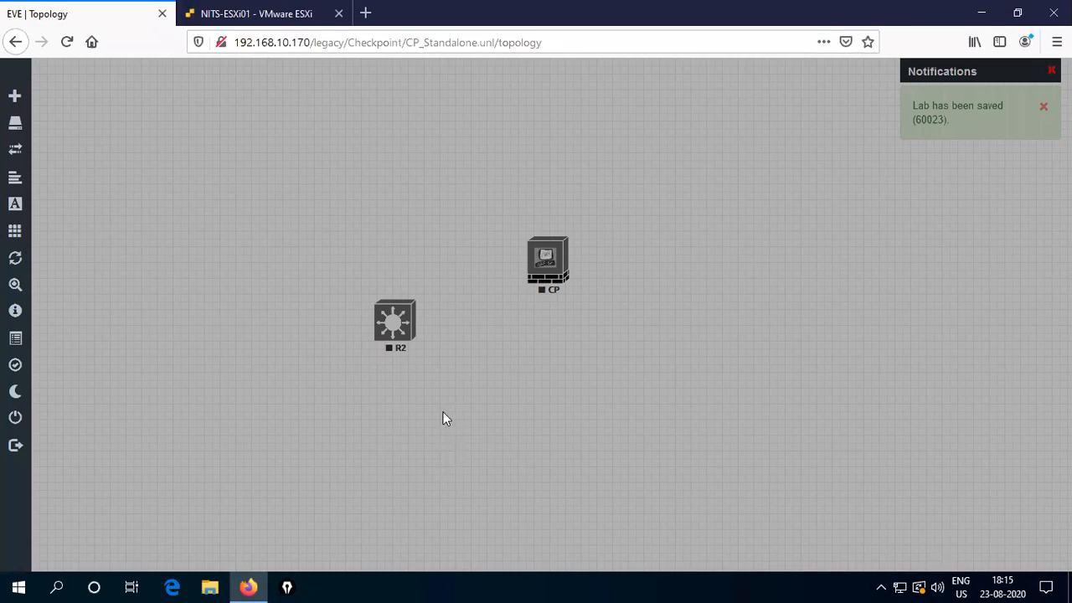
left_click_drag(392, 323, 359, 267)
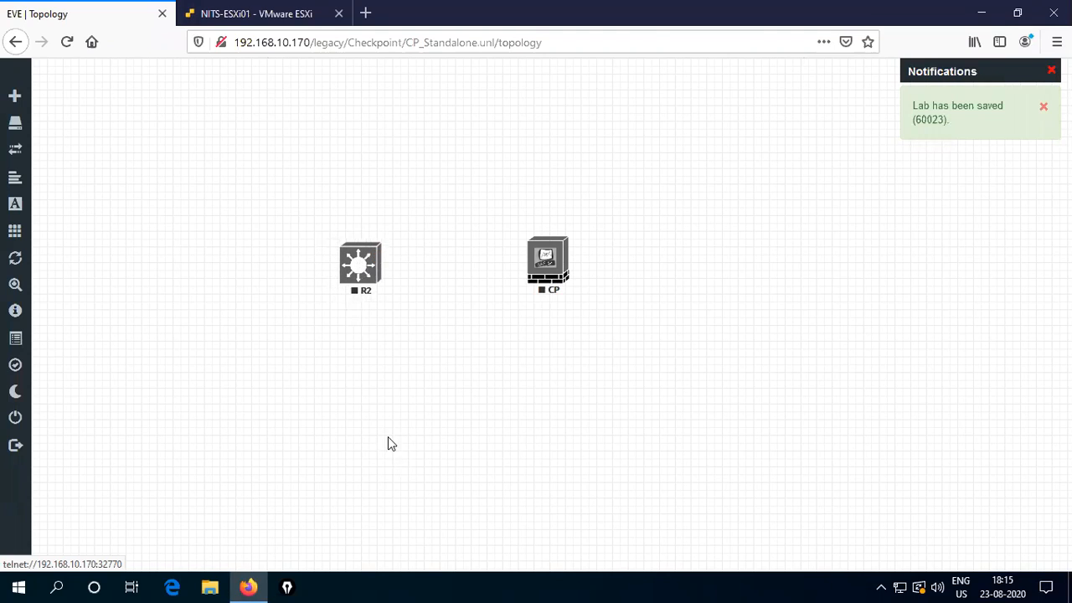
right_click(331, 384)
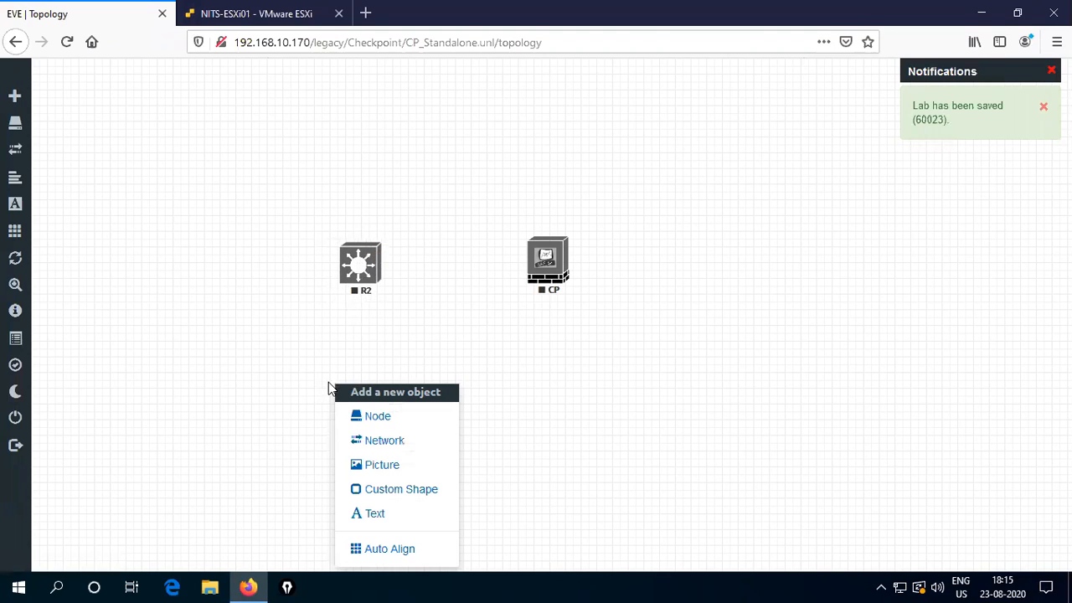
- Add a Windows node named Win with 1024 MB RAM
left_click(378, 417)
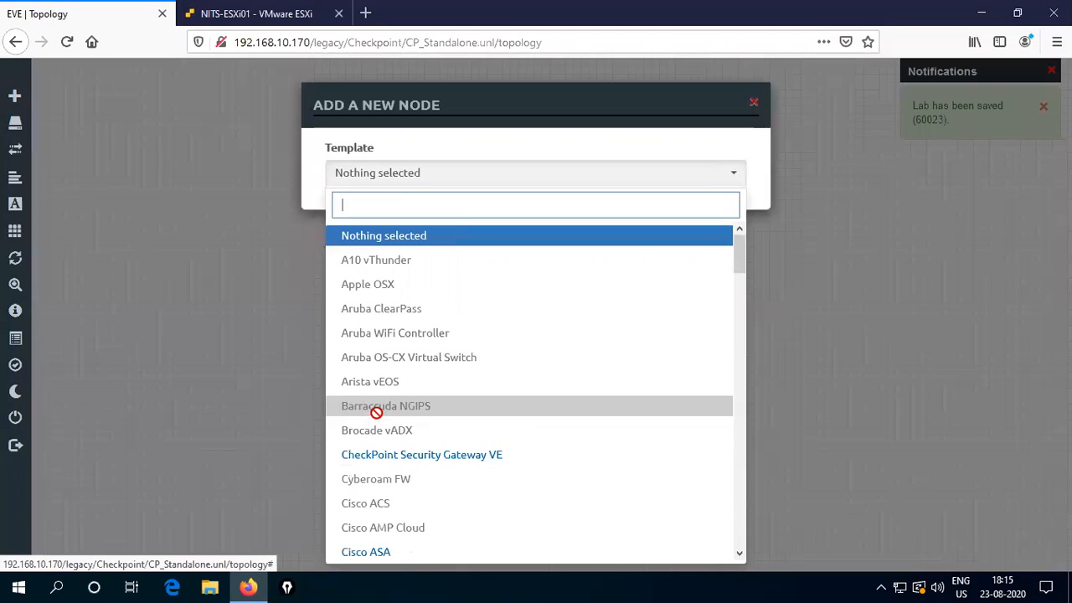
scroll(539, 438, "down", 5)
scroll(539, 437, "down", 15)
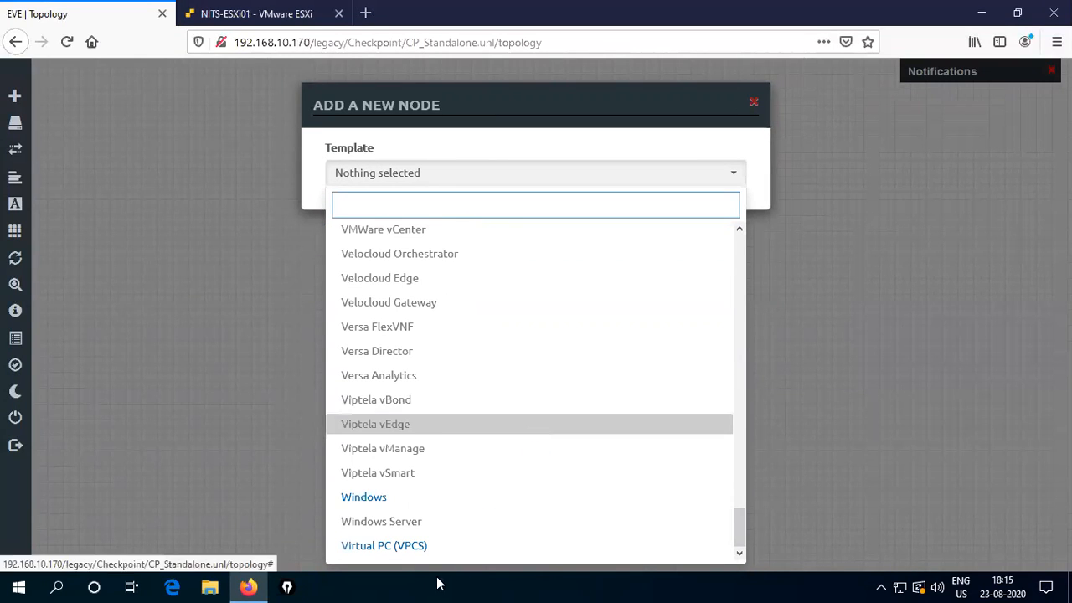
left_click(375, 498)
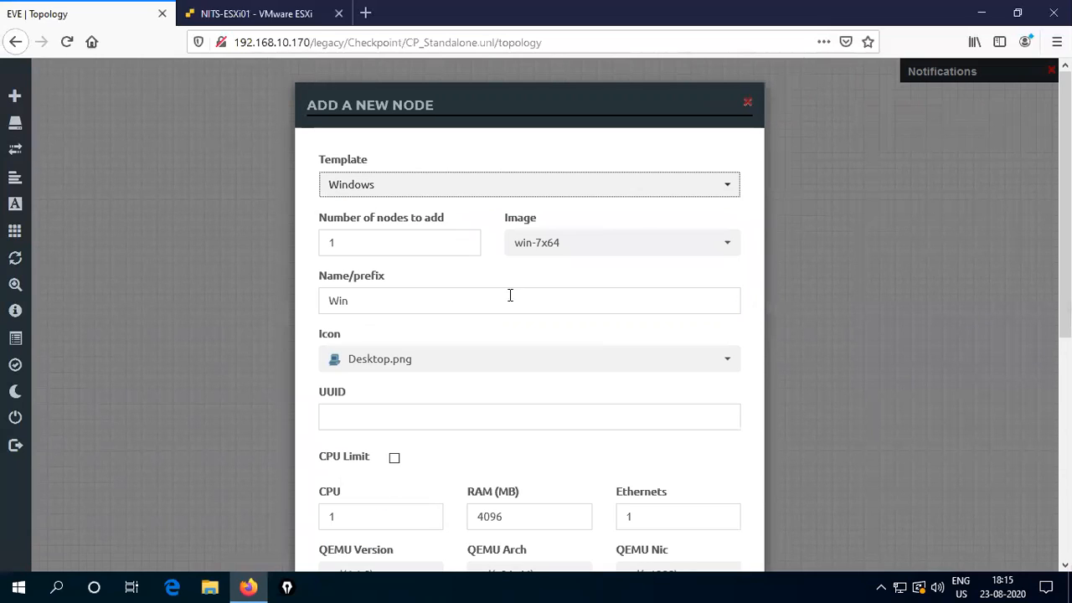
double_click(525, 521)
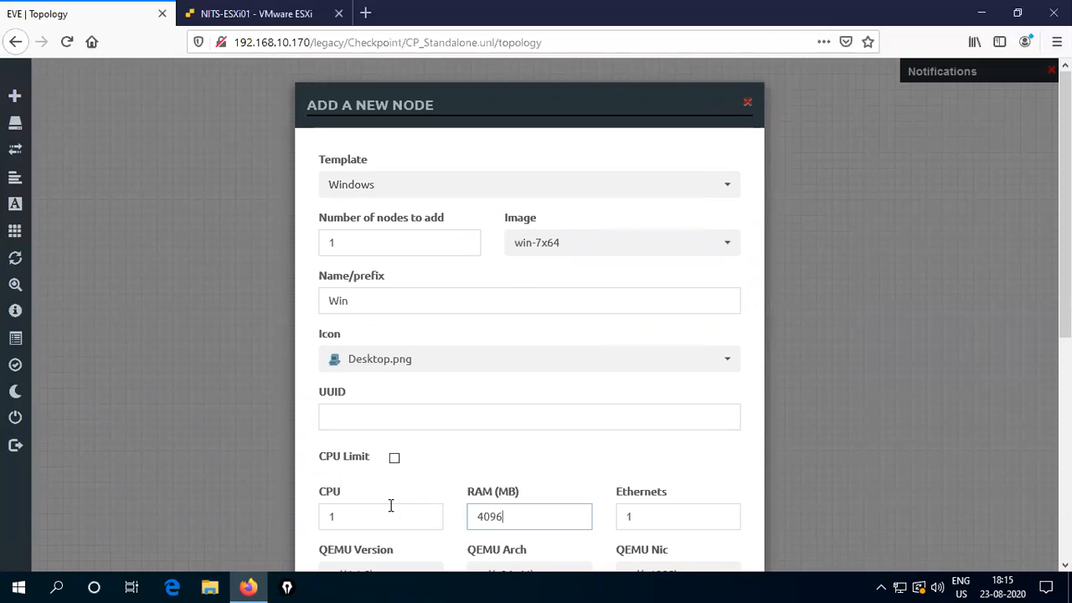
type("1024")
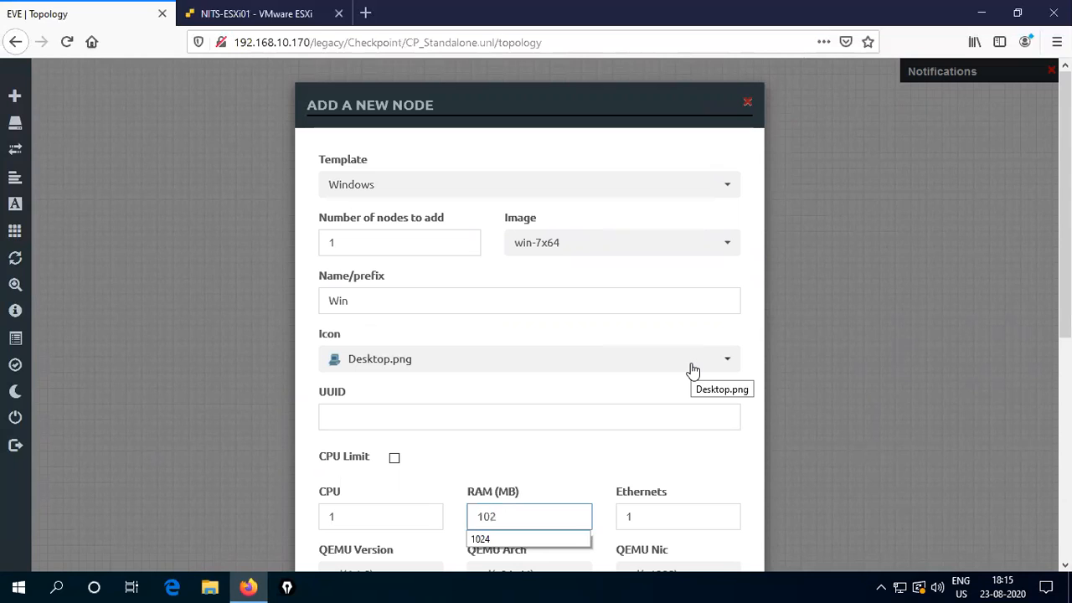
left_click(493, 540)
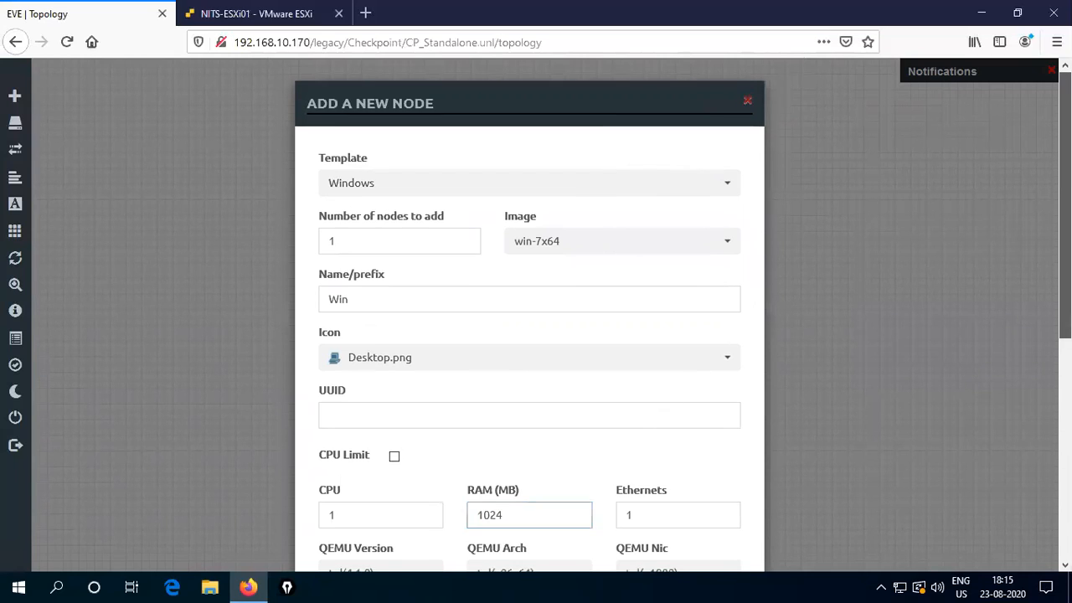
scroll(529, 315, "down", 3)
scroll(530, 315, "down", 2)
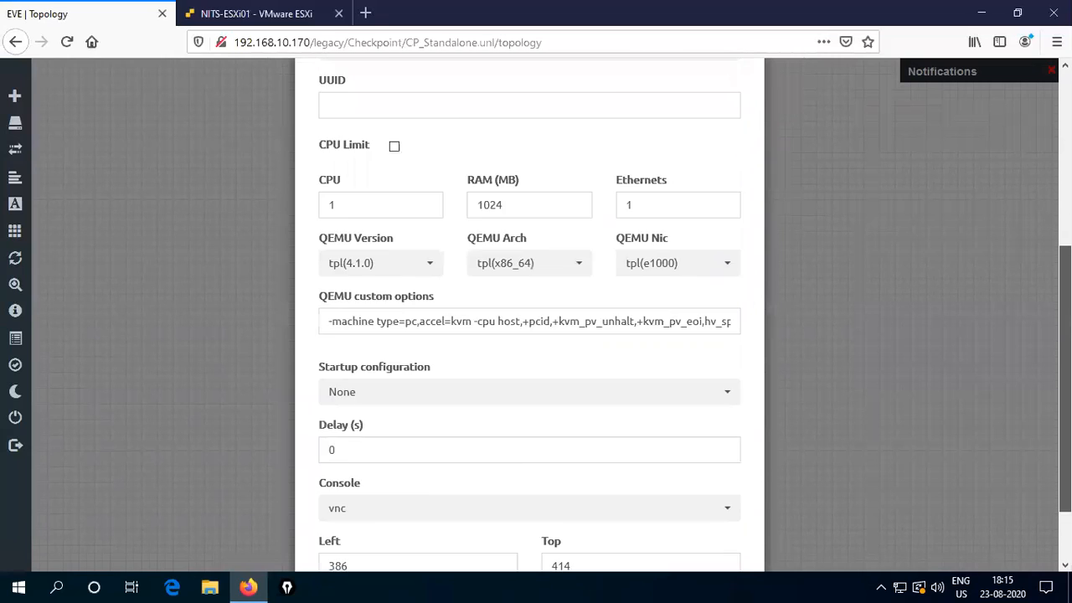
scroll(529, 315, "up", 5)
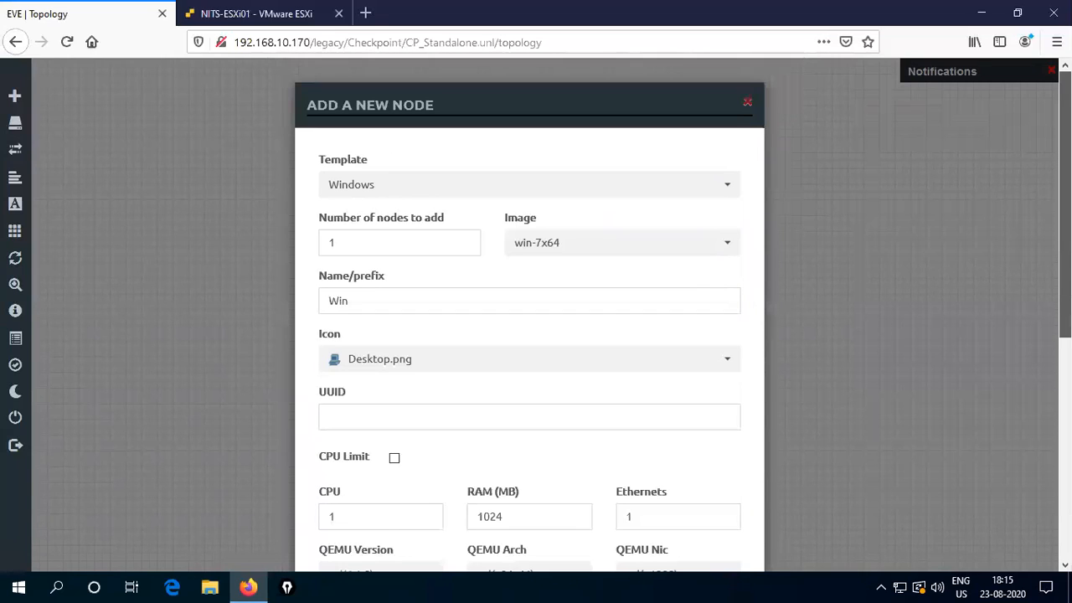
scroll(530, 315, "down", 5)
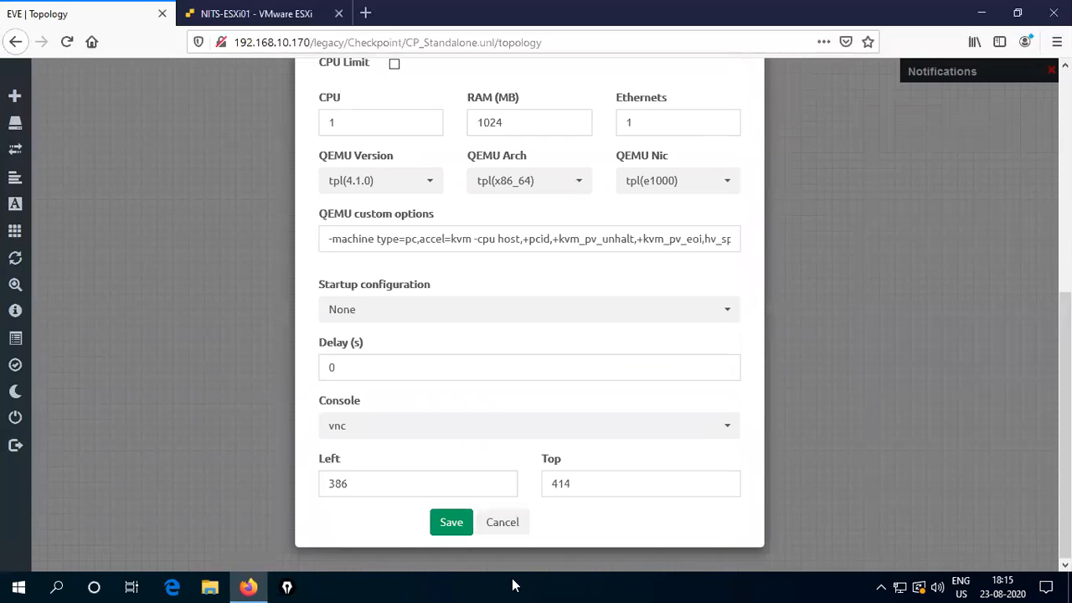
left_click(453, 523)
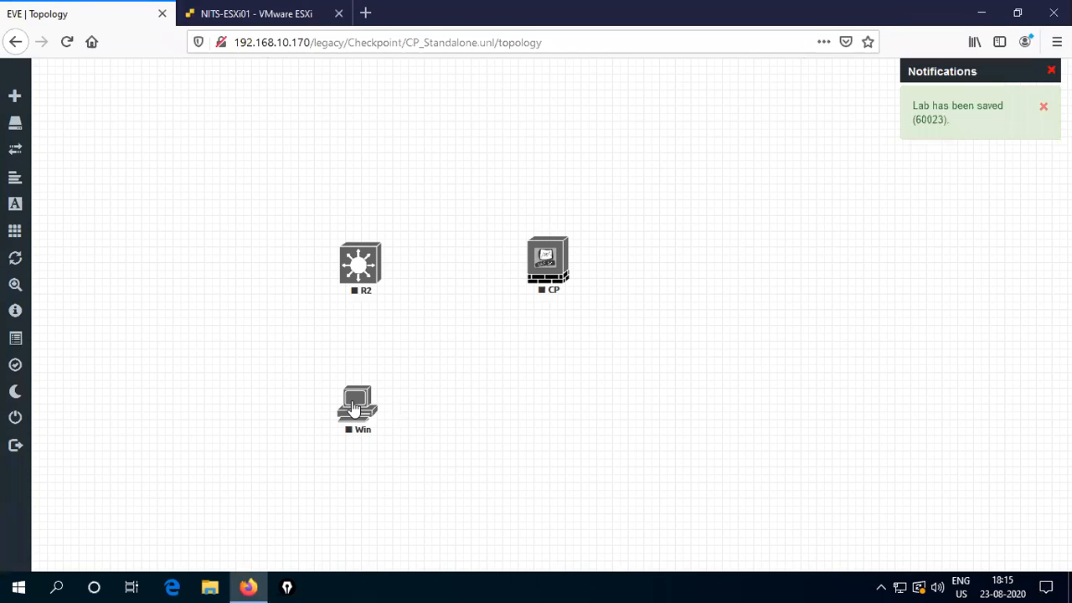
- Place Win left of R2 and nudge CP left and R2 right
left_click_drag(343, 399, 209, 270)
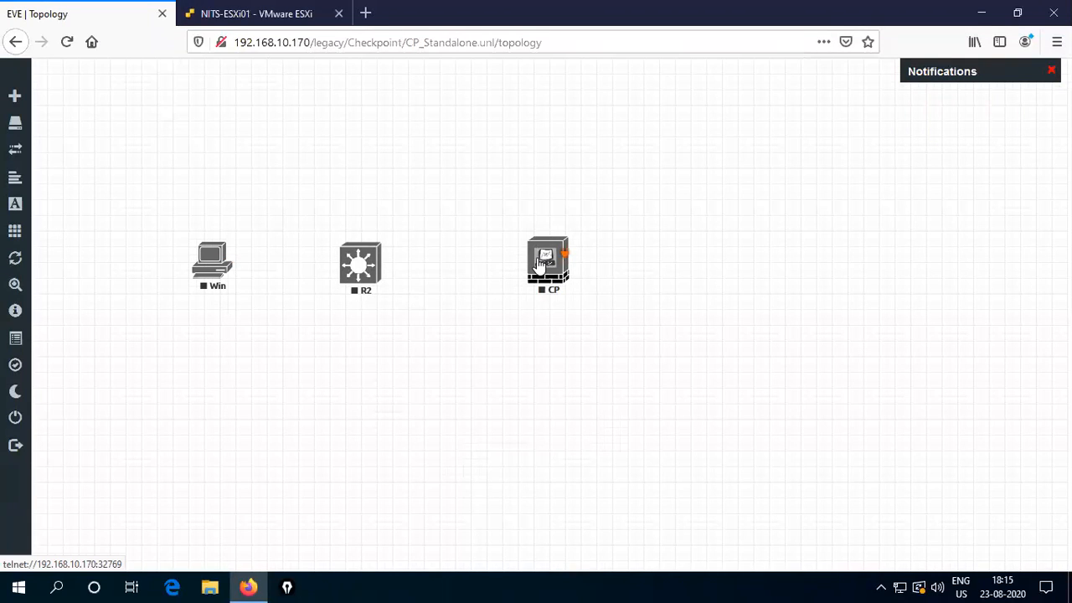
left_click_drag(540, 264, 564, 264)
left_click_drag(347, 273, 356, 272)
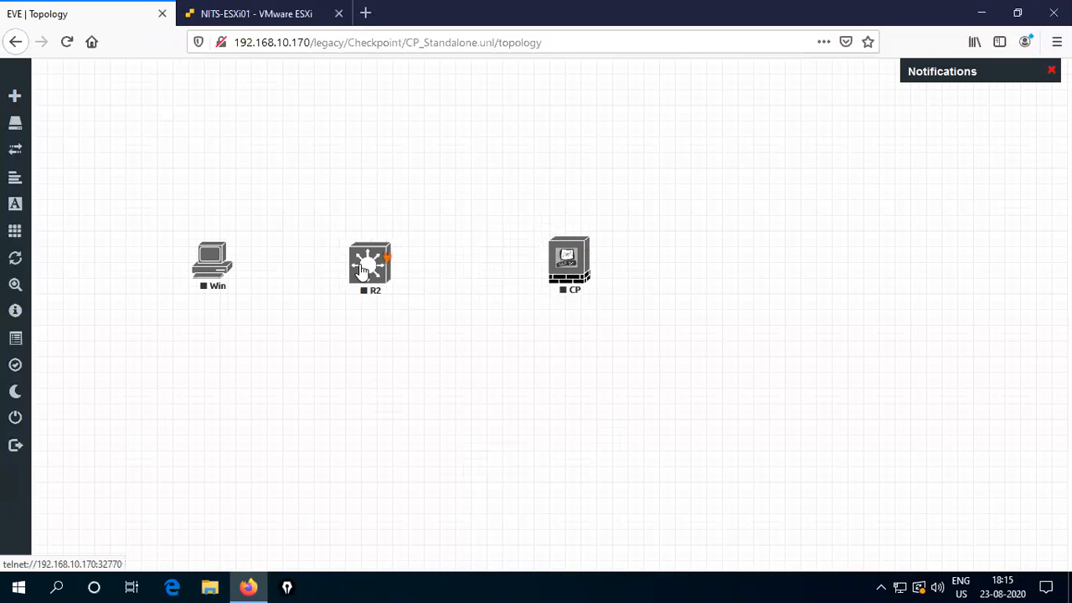
- Add two Virtual PC (VPCS) nodes, placing VPC4 above Win and VPC5 below it
right_click(325, 394)
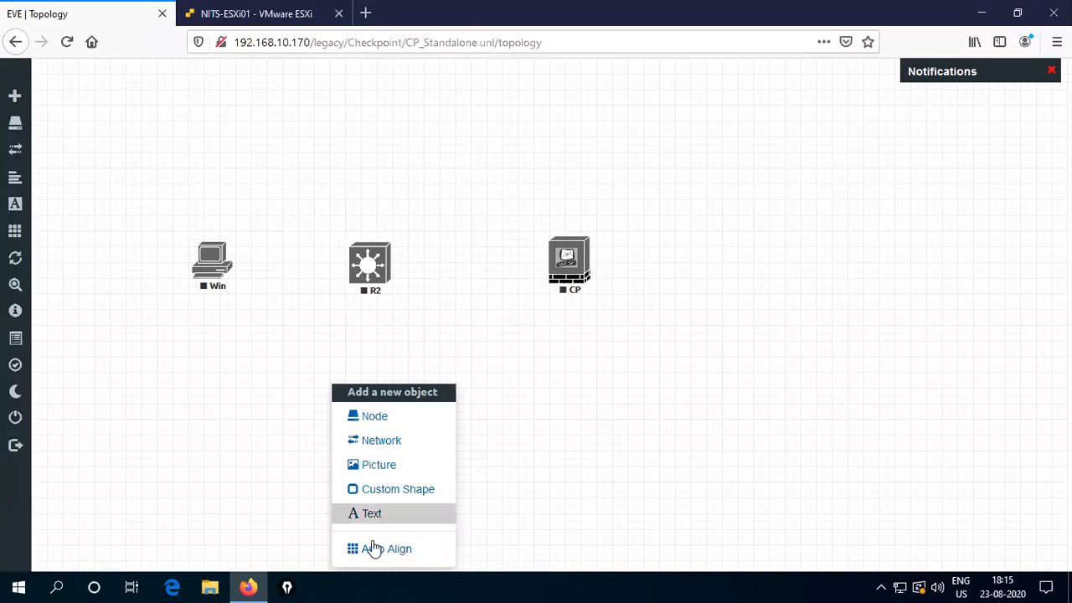
left_click(376, 416)
scroll(467, 460, "down", 15)
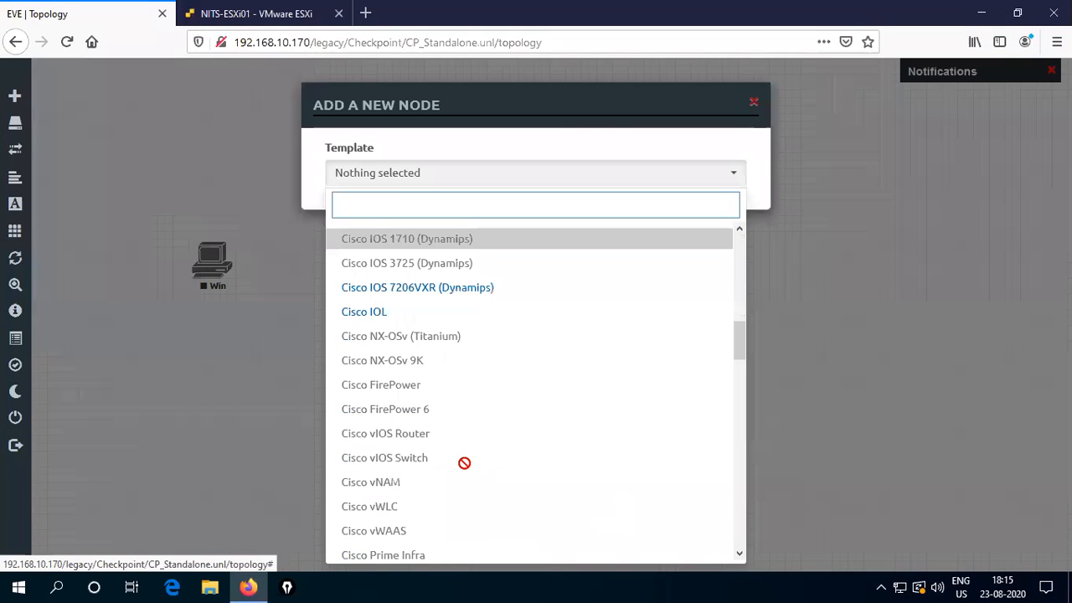
left_click_drag(737, 489, 741, 554)
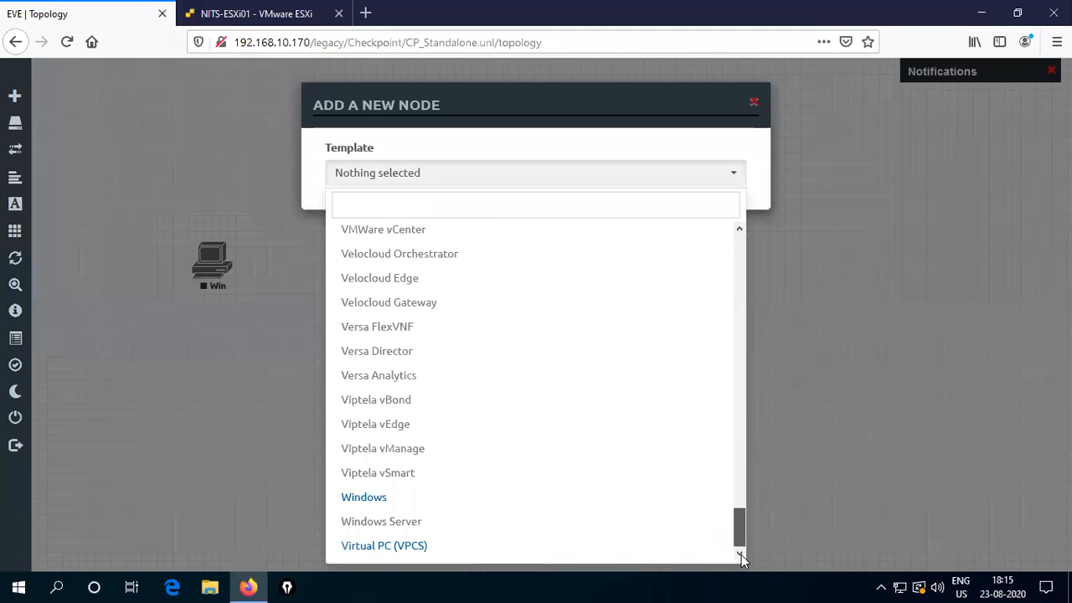
left_click(376, 546)
key("Tab")
type("23")
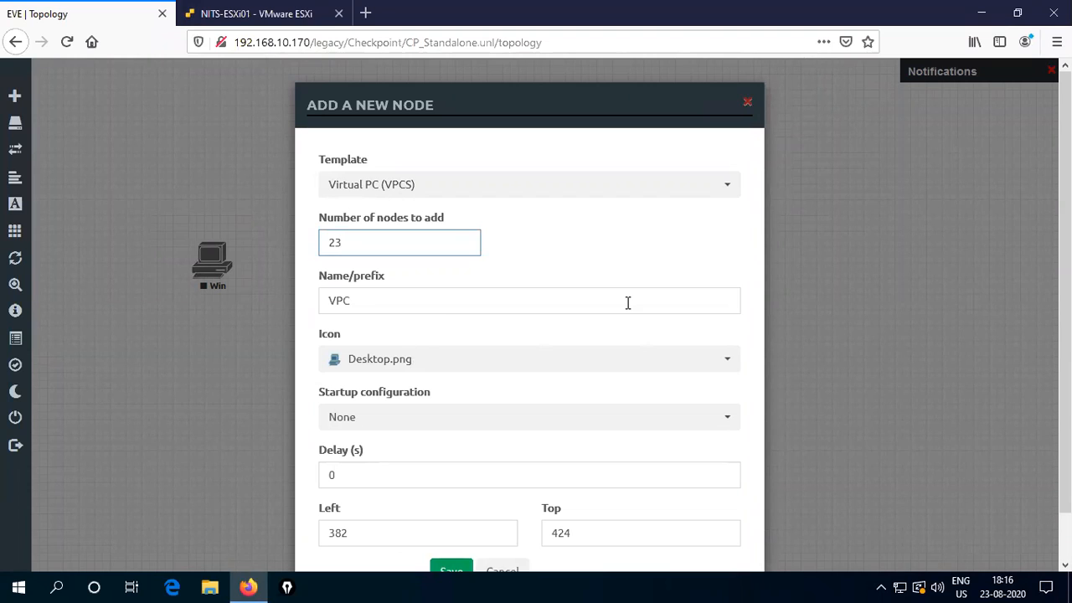
key("BackSpace")
left_click(326, 267)
scroll(421, 342, "down", 2)
left_click(436, 525)
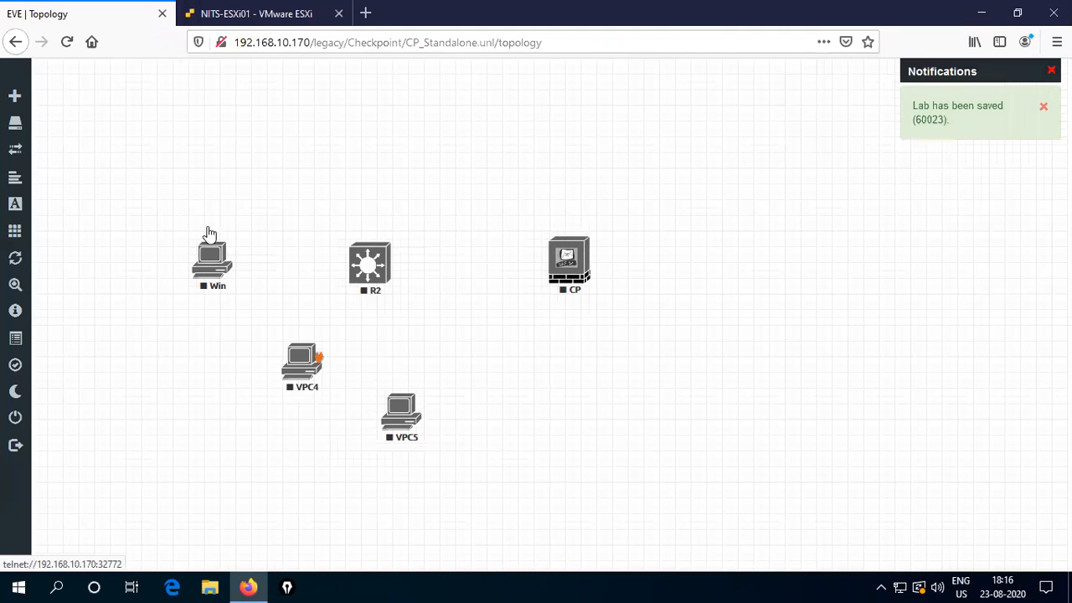
left_click_drag(208, 231, 215, 175)
left_click_drag(400, 415, 217, 371)
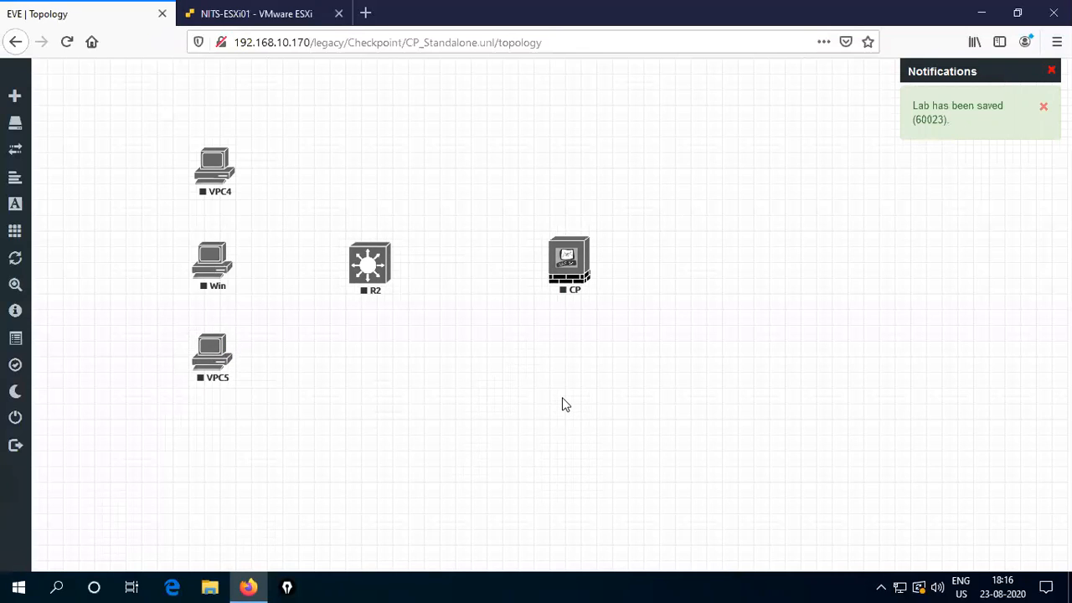
- Add a Management(Cloud0) network named INTERNET-192.168.10.0/24 and position it right of CP
right_click(539, 407)
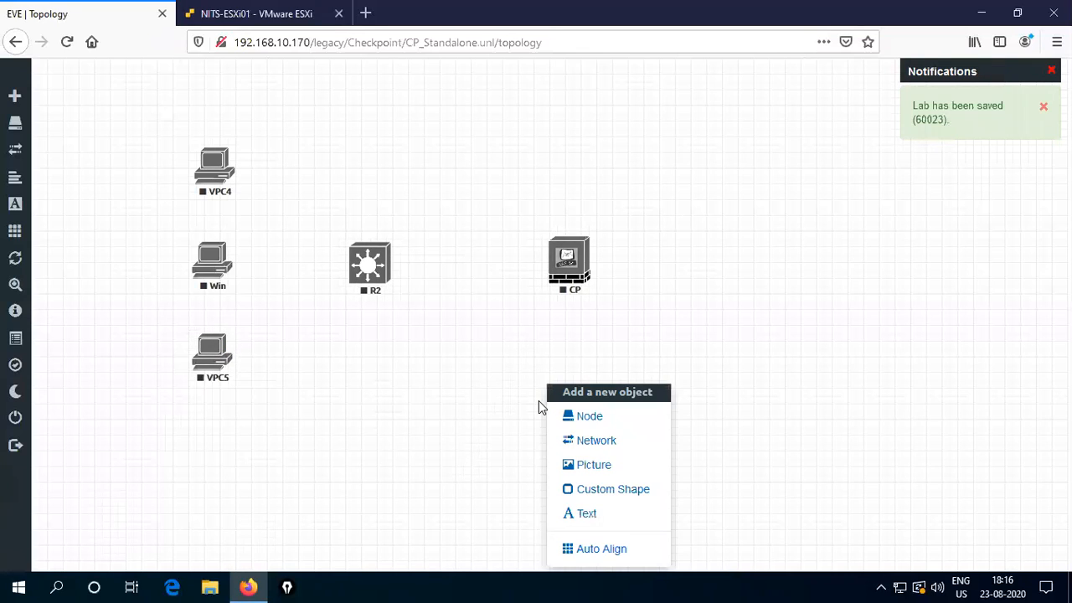
left_click(596, 444)
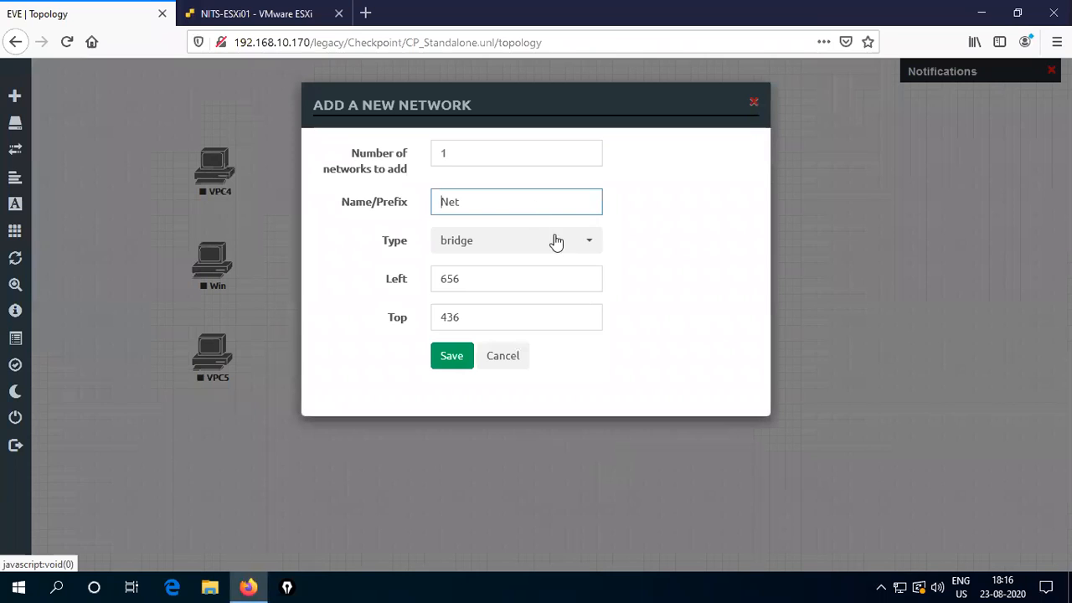
left_click_drag(504, 198, 377, 201)
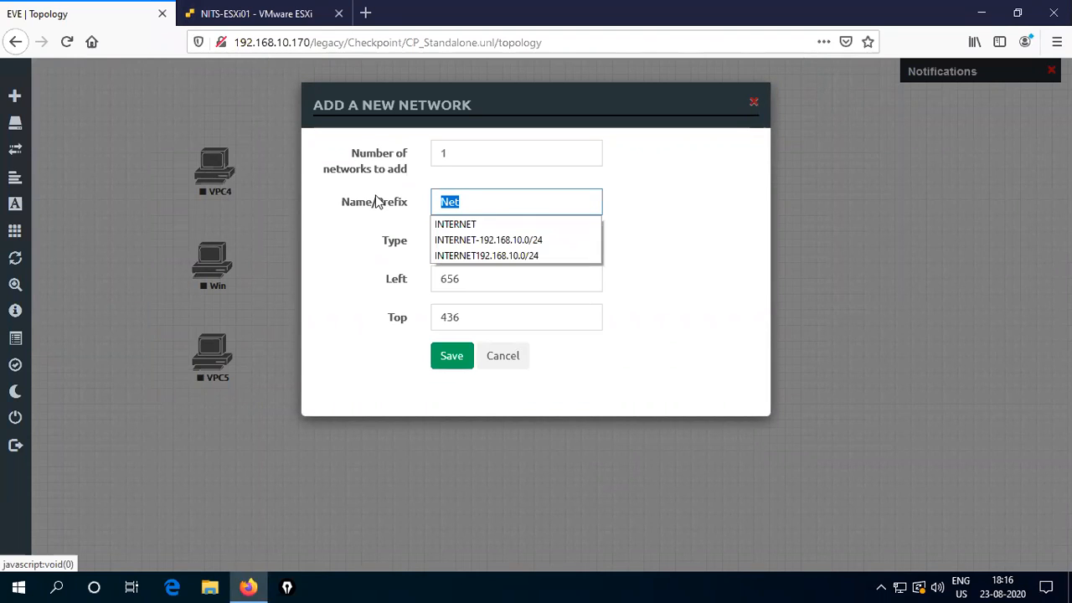
left_click(483, 245)
left_click(592, 246)
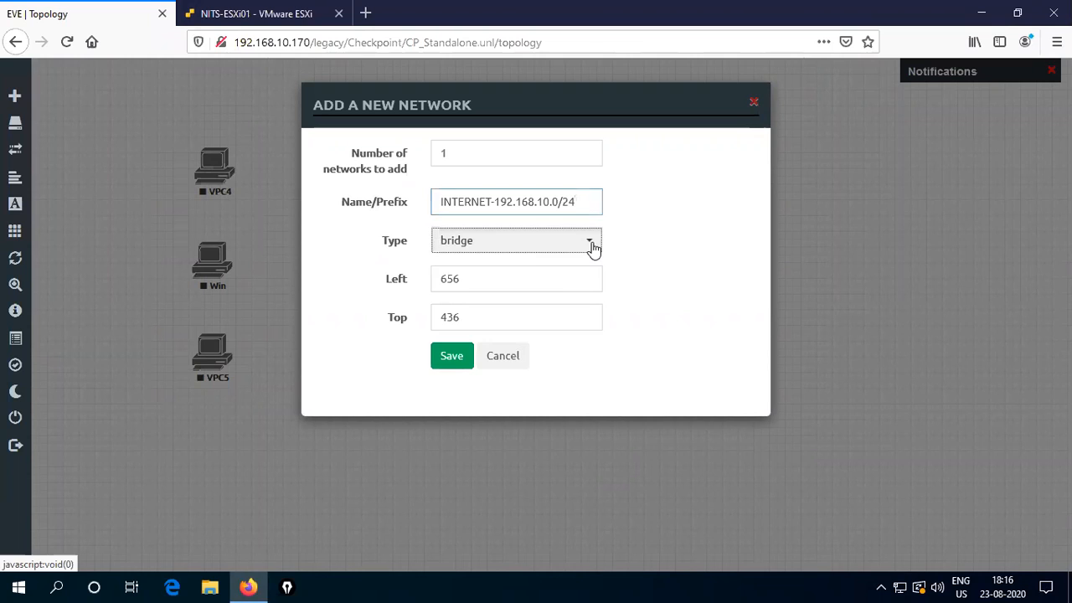
left_click(513, 329)
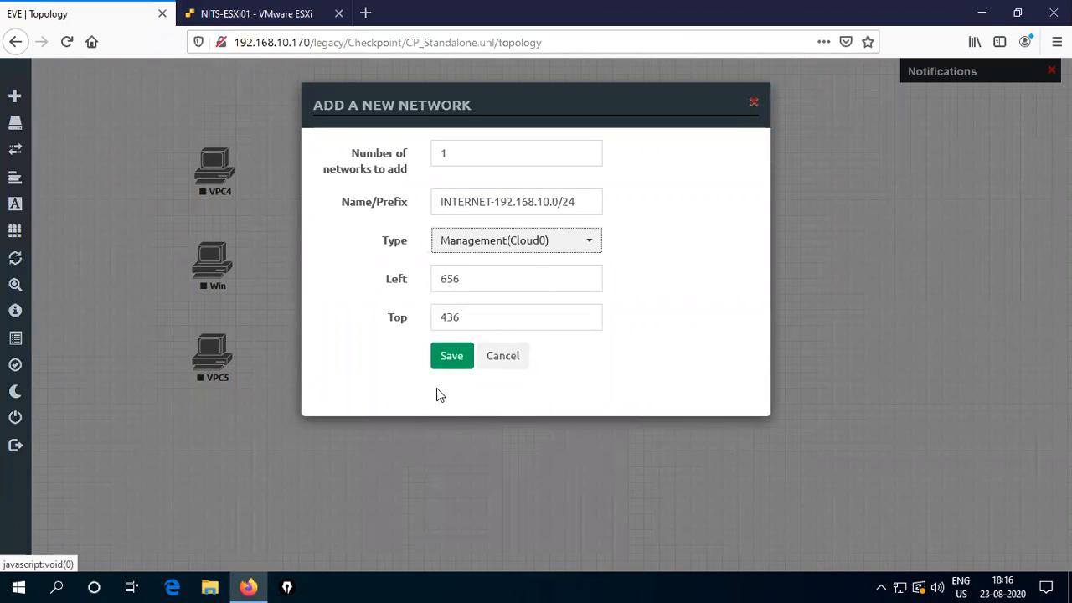
left_click(448, 360)
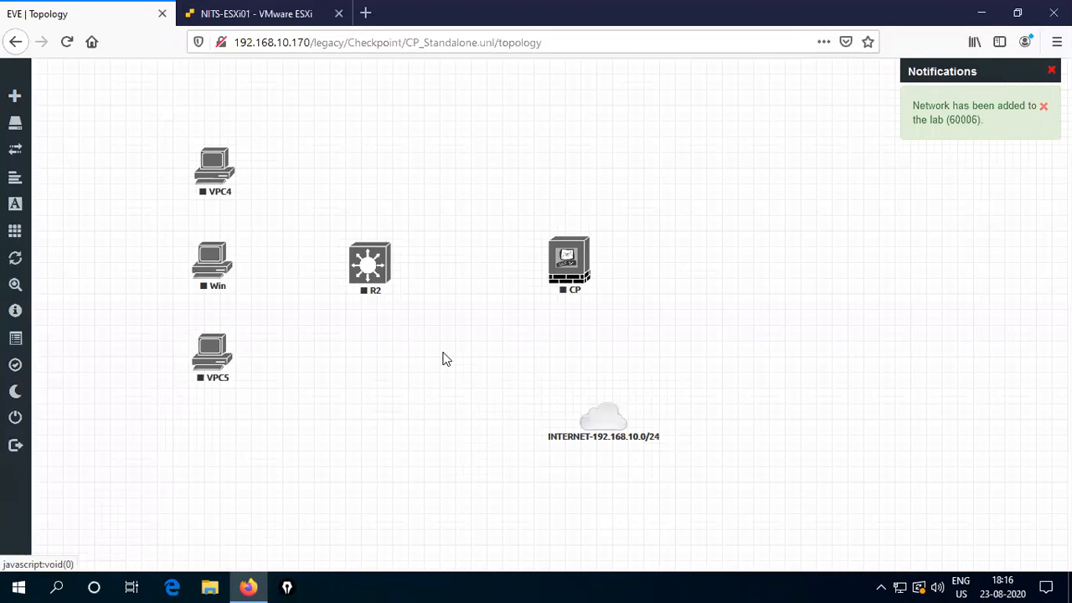
left_click_drag(620, 429, 808, 269)
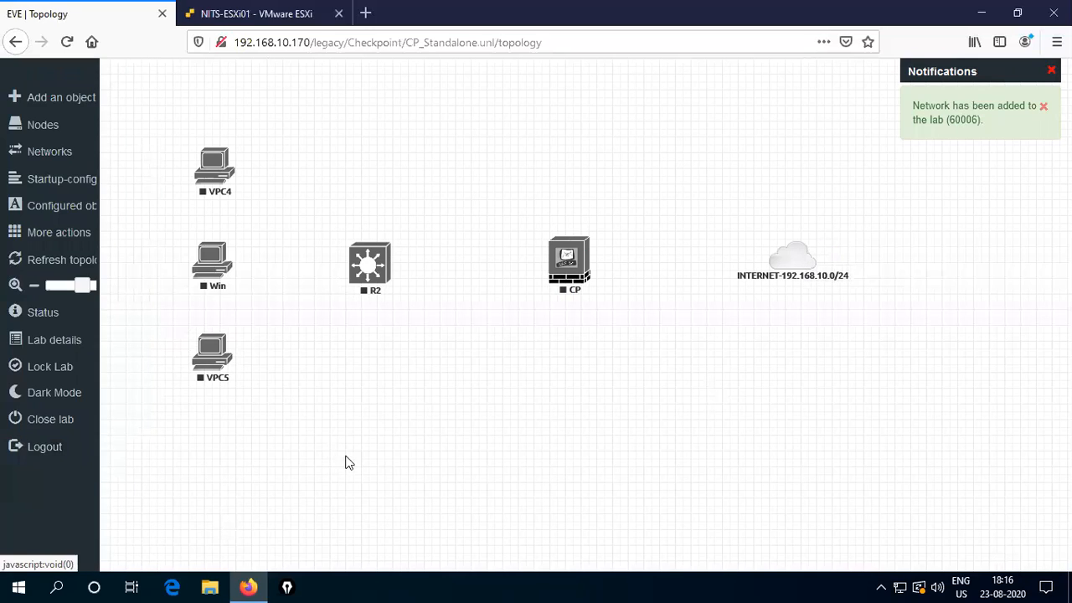
mouse_move(586, 258)
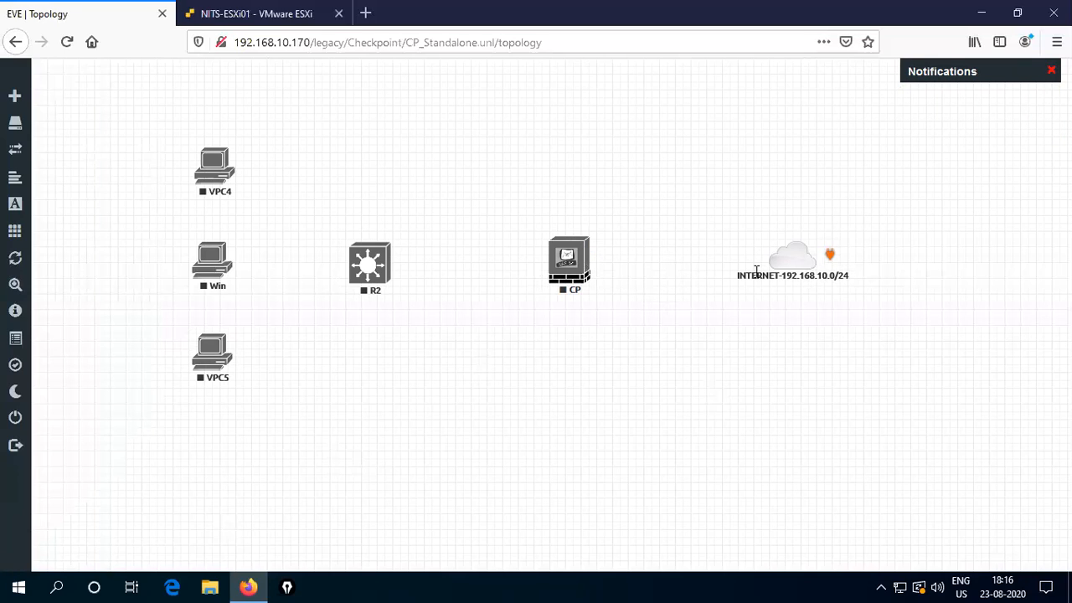
- Connect CP eth0 to the INTERNET cloud and CP eth1 to R2 e0/0
left_click_drag(586, 258, 786, 256)
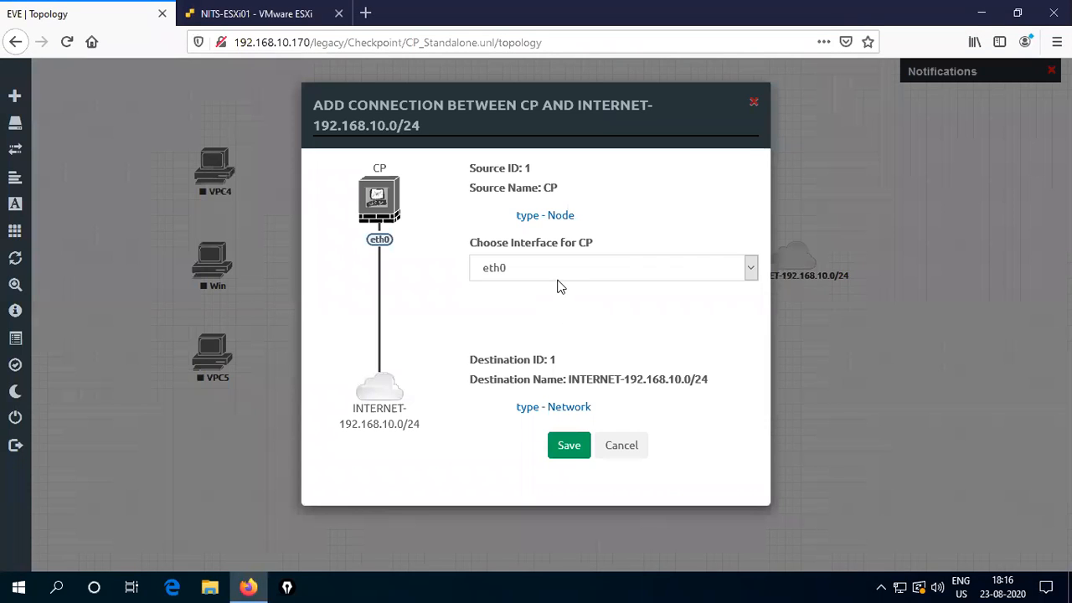
left_click(752, 268)
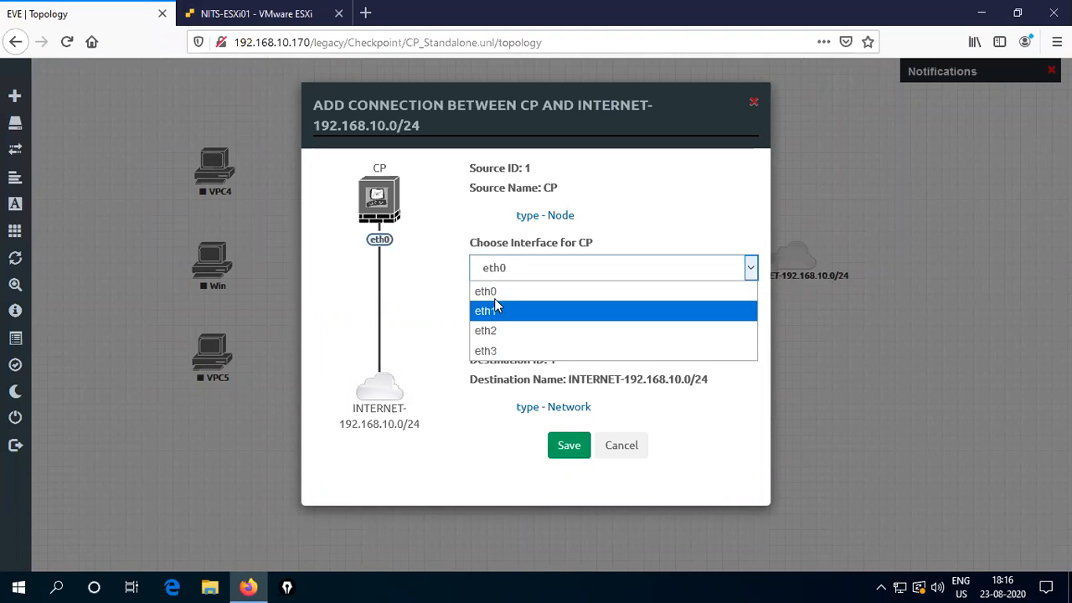
left_click(639, 266)
left_click(567, 447)
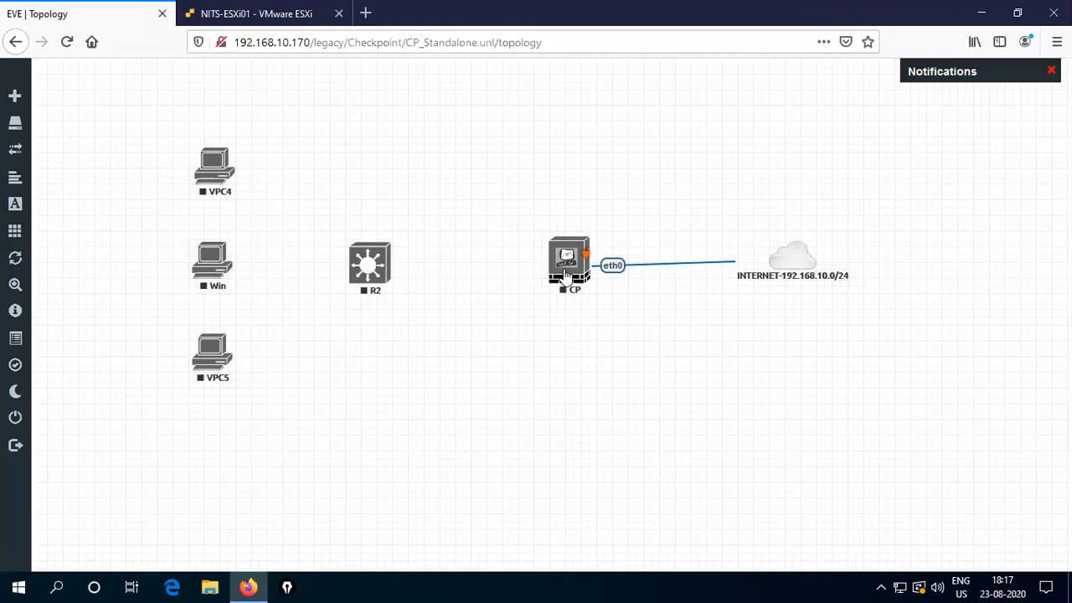
left_click_drag(567, 275, 371, 263)
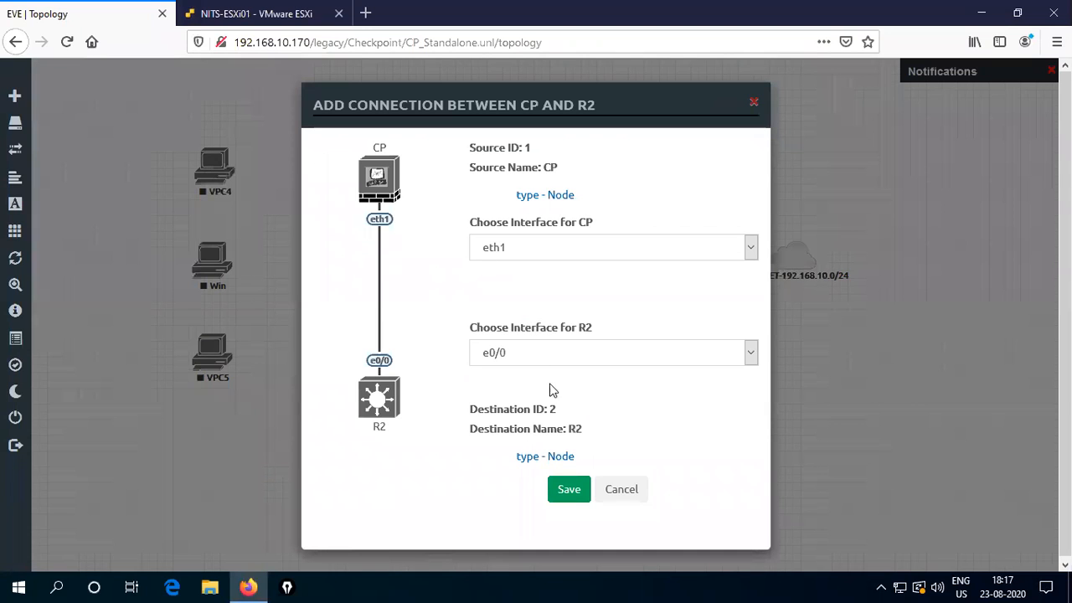
left_click(569, 493)
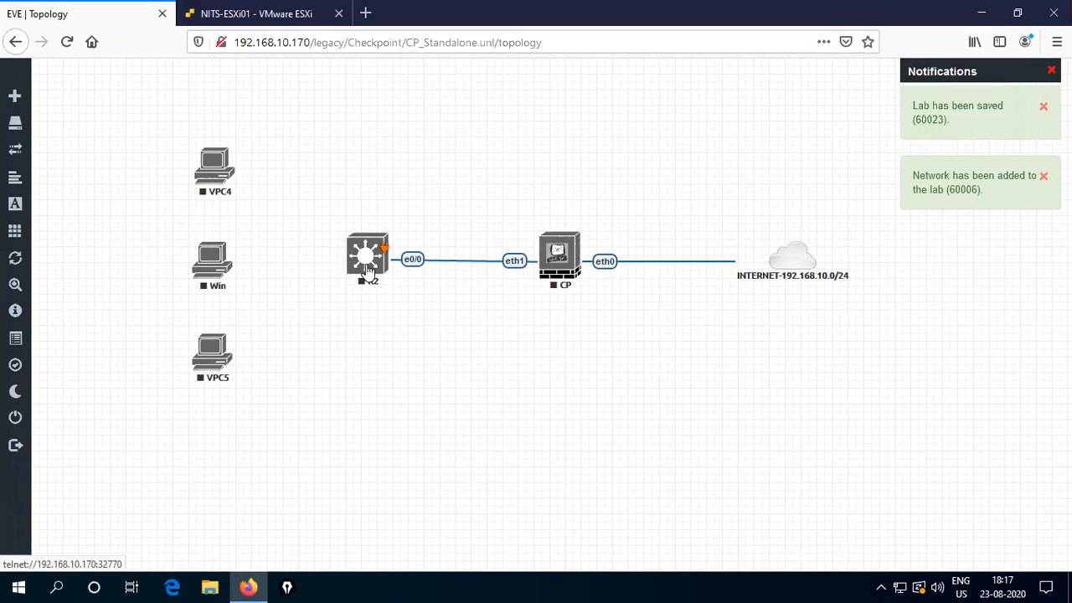
- Link R2 to Win, VPC4 and VPC5, with VPC5 eth0 on R2 e0/3
left_click_drag(383, 248, 225, 256)
left_click(566, 493)
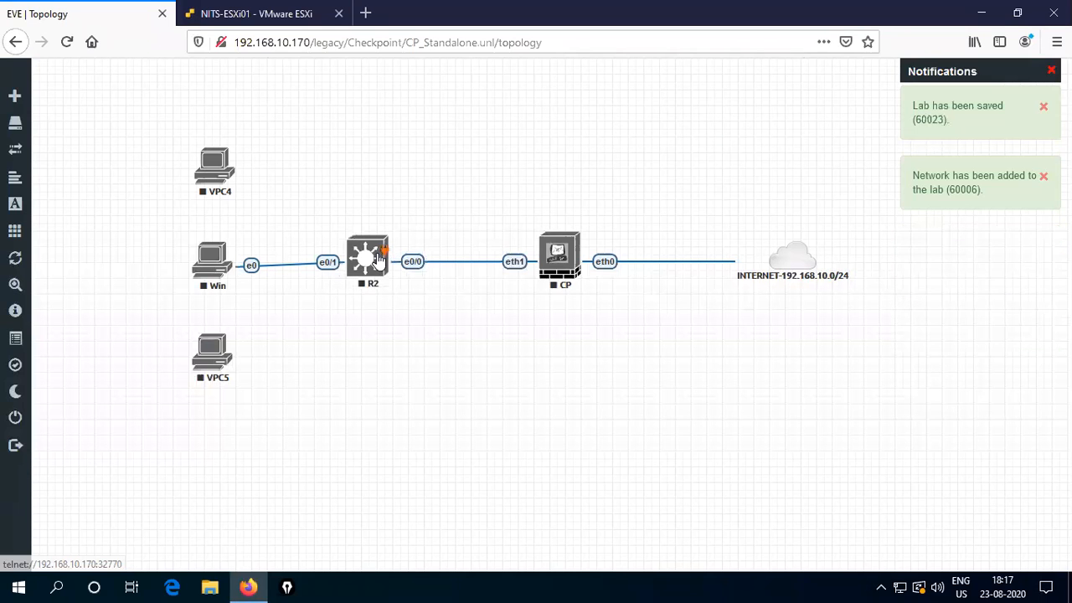
left_click_drag(385, 250, 215, 164)
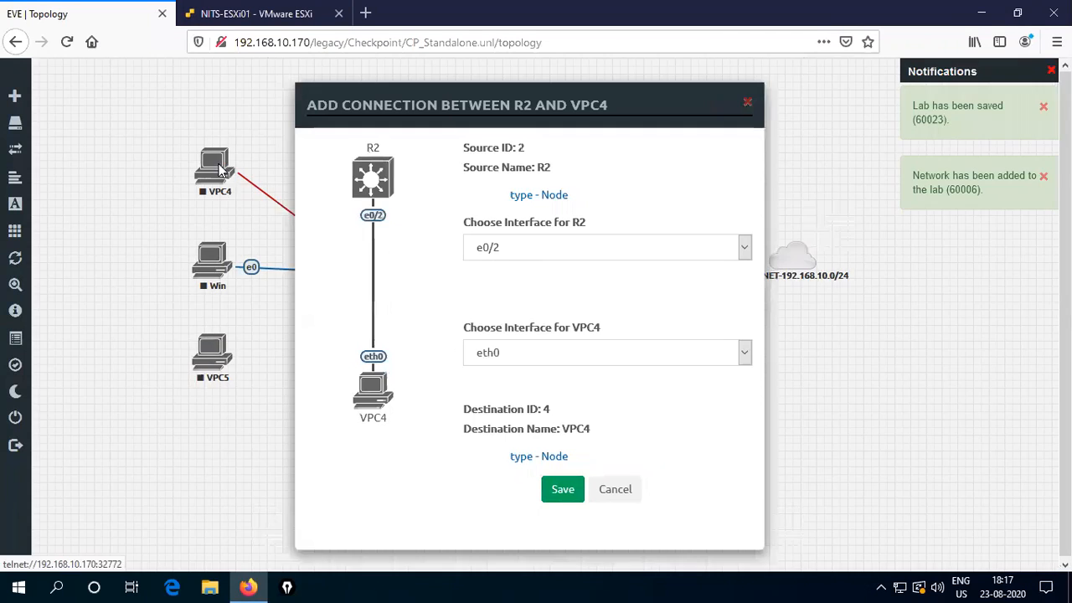
left_click(569, 490)
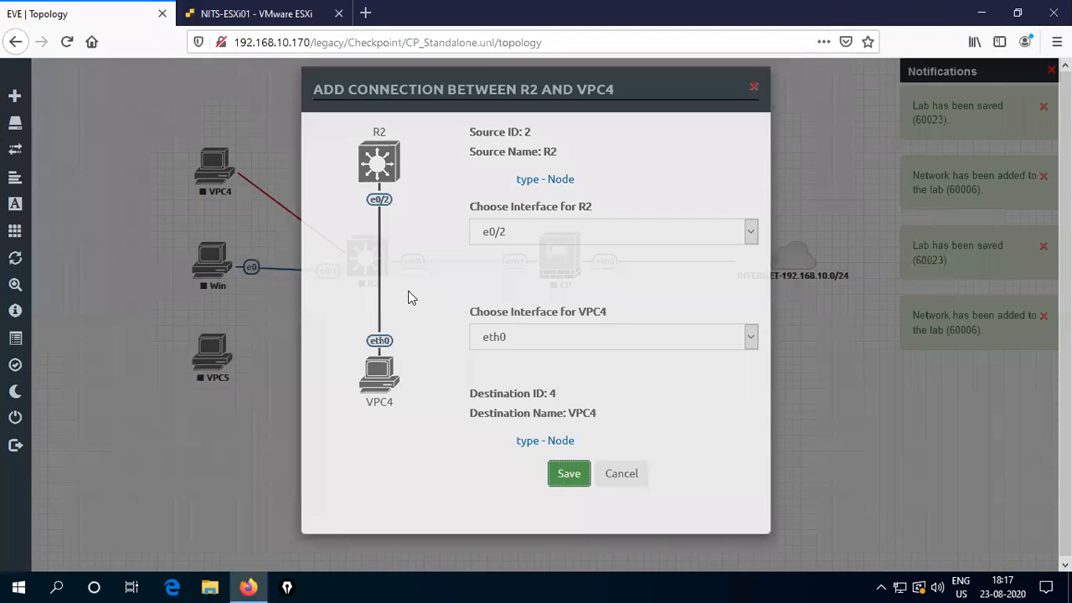
left_click_drag(385, 250, 212, 347)
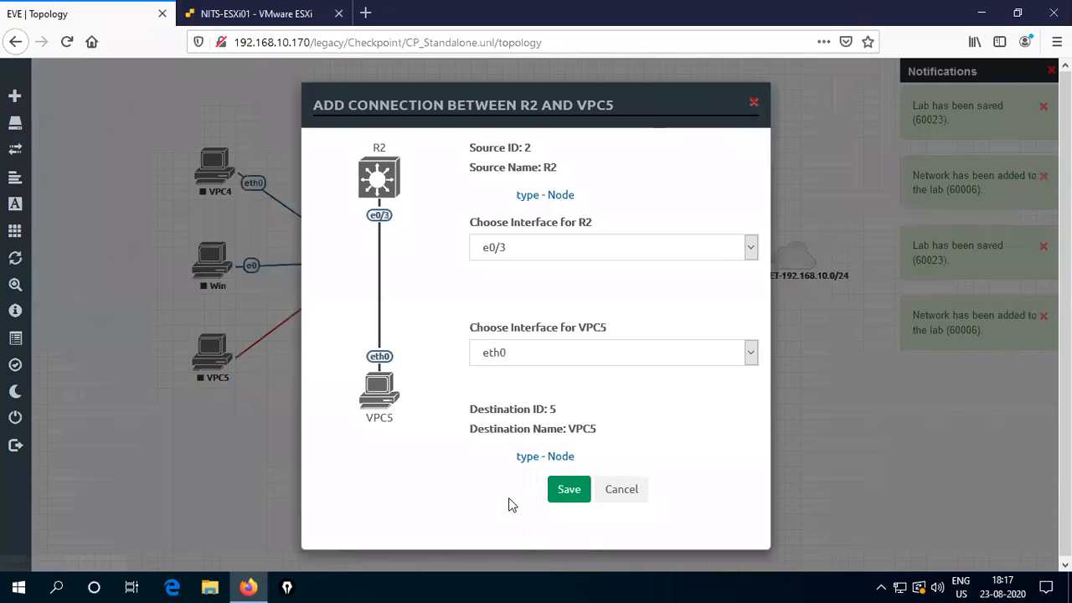
left_click(572, 492)
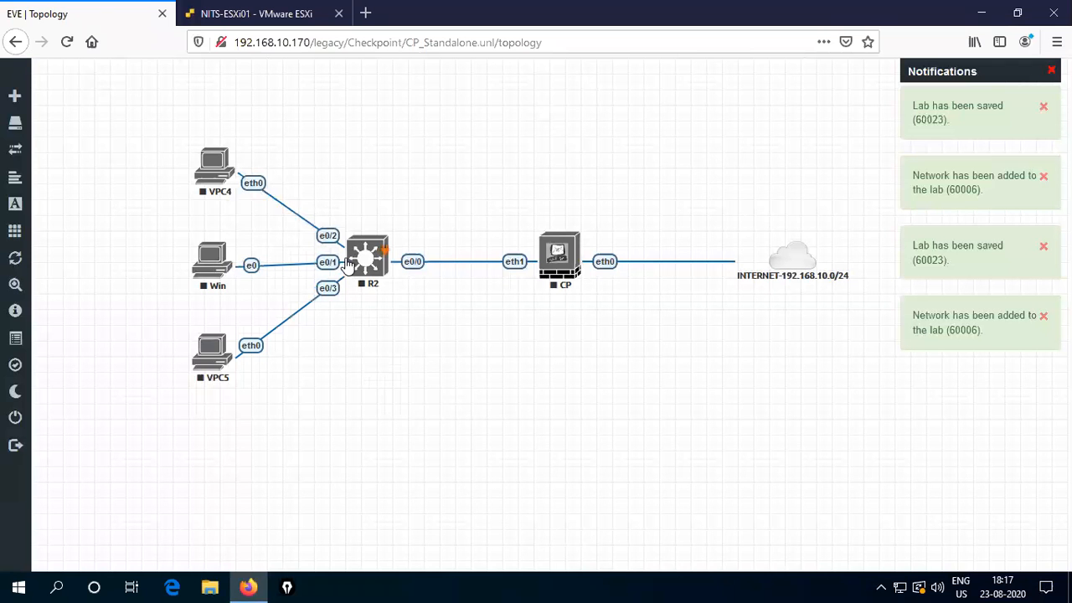
left_click_drag(209, 167, 208, 166)
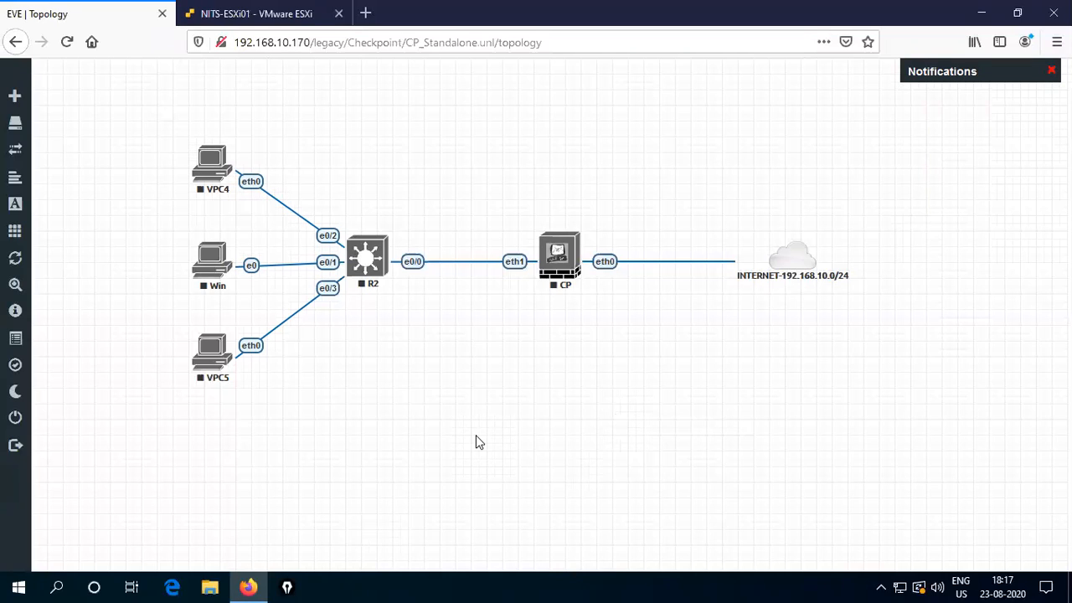
- Add a GATEWAY/MGMT text label above the CP node
right_click(538, 380)
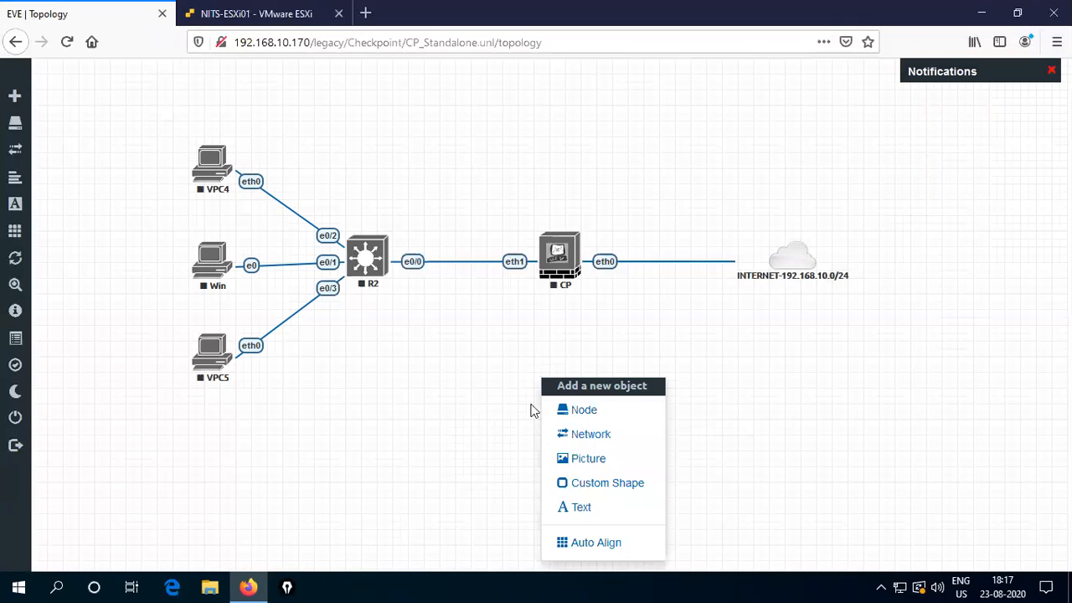
left_click(592, 510)
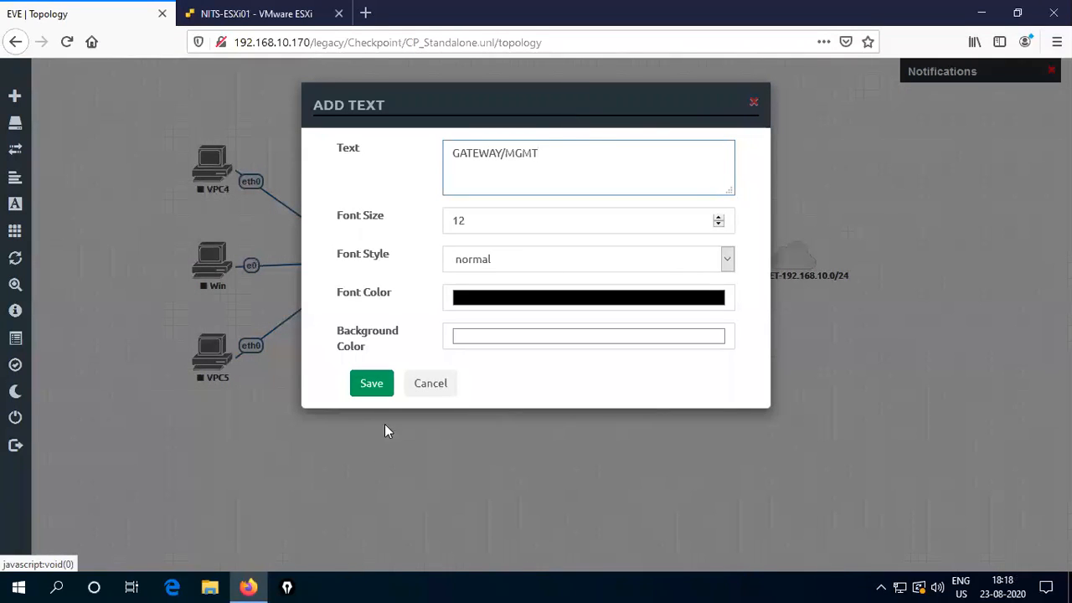
left_click(370, 387)
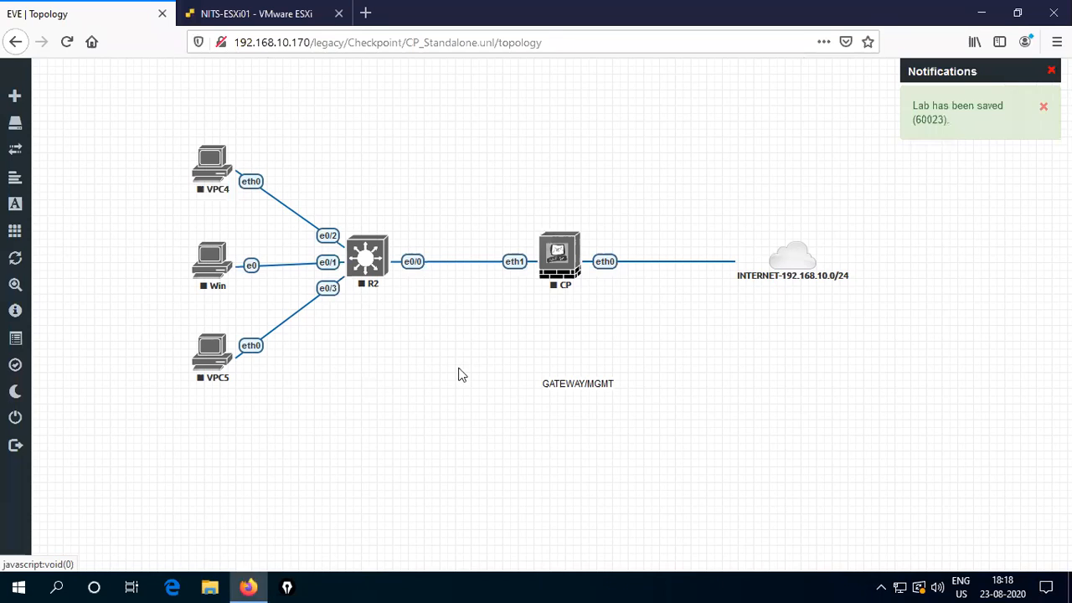
left_click_drag(580, 396, 558, 219)
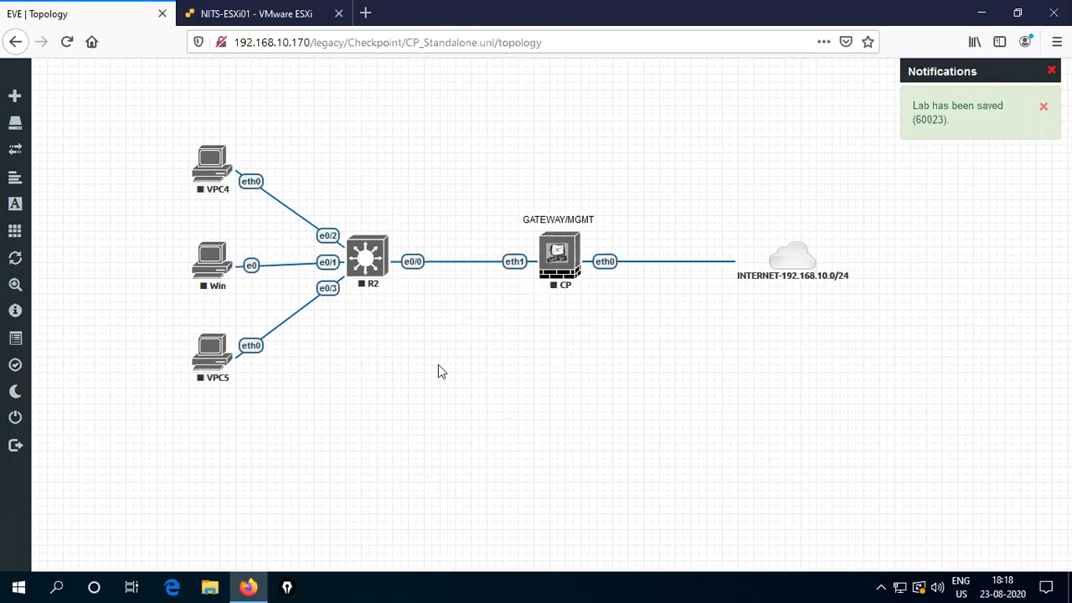
- Add a 10.1.1.0/24 text label above R2
right_click(506, 356)
left_click(566, 487)
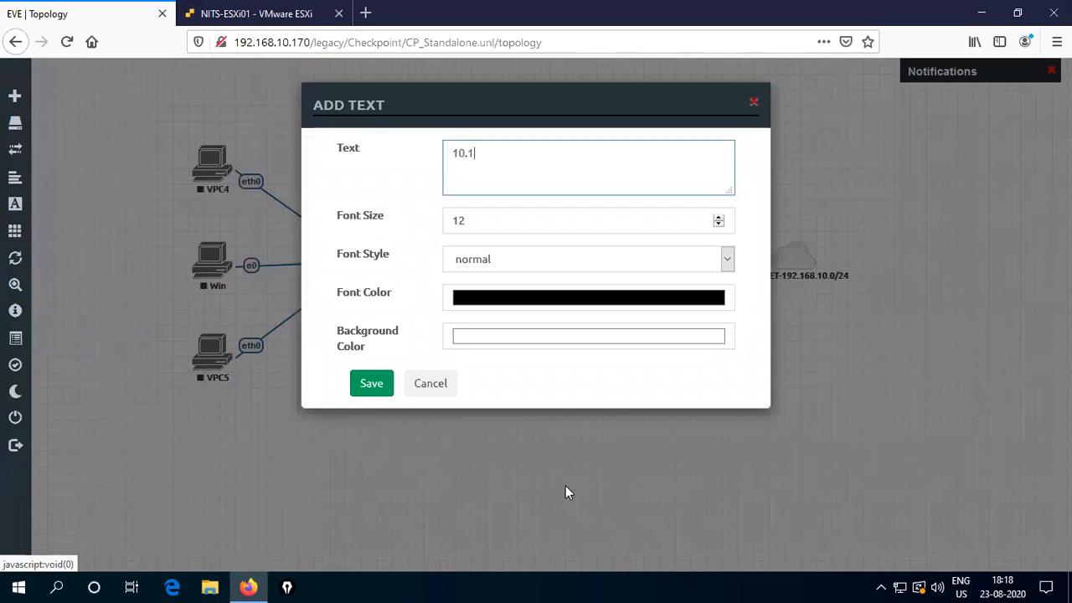
type("0/24")
left_click(370, 387)
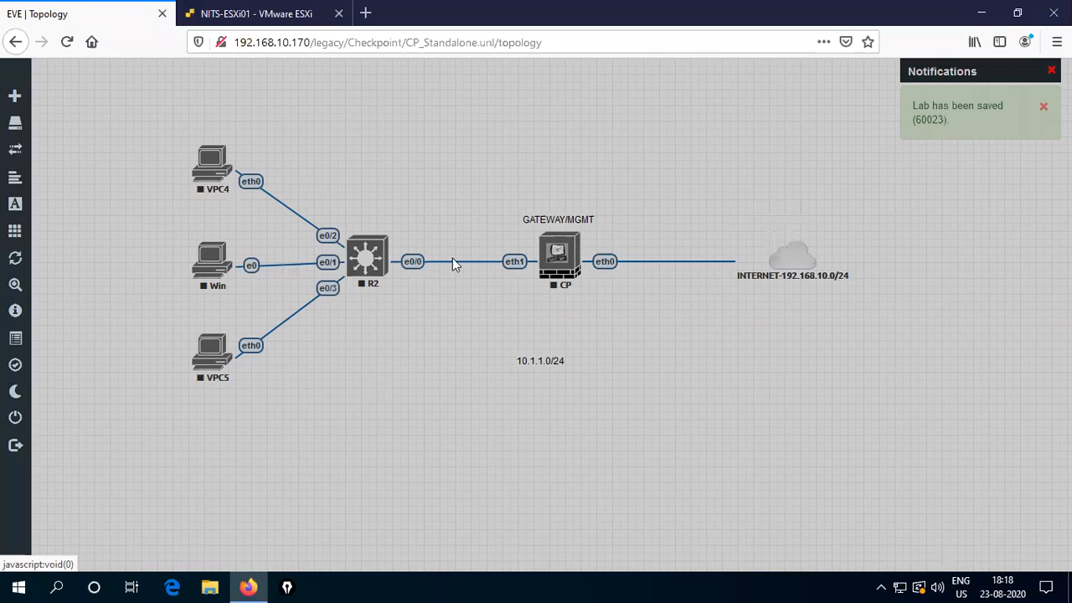
left_click_drag(523, 363, 343, 199)
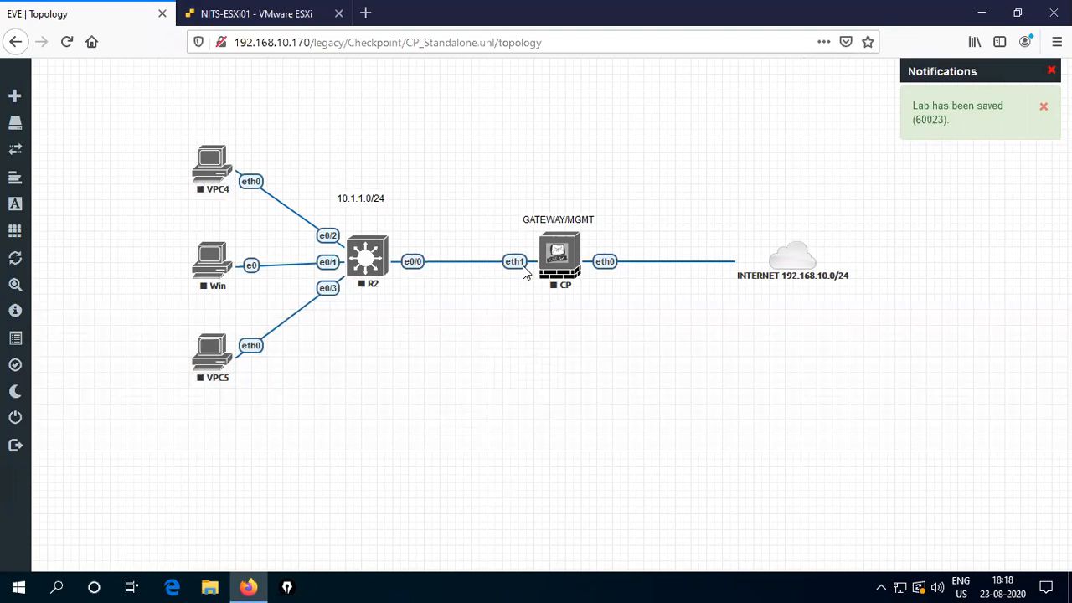
- Duplicate the 10.1.1.0/24 label onto the R2–CP link and change it to 10.1.1.100/24
right_click(603, 390)
left_click(654, 512)
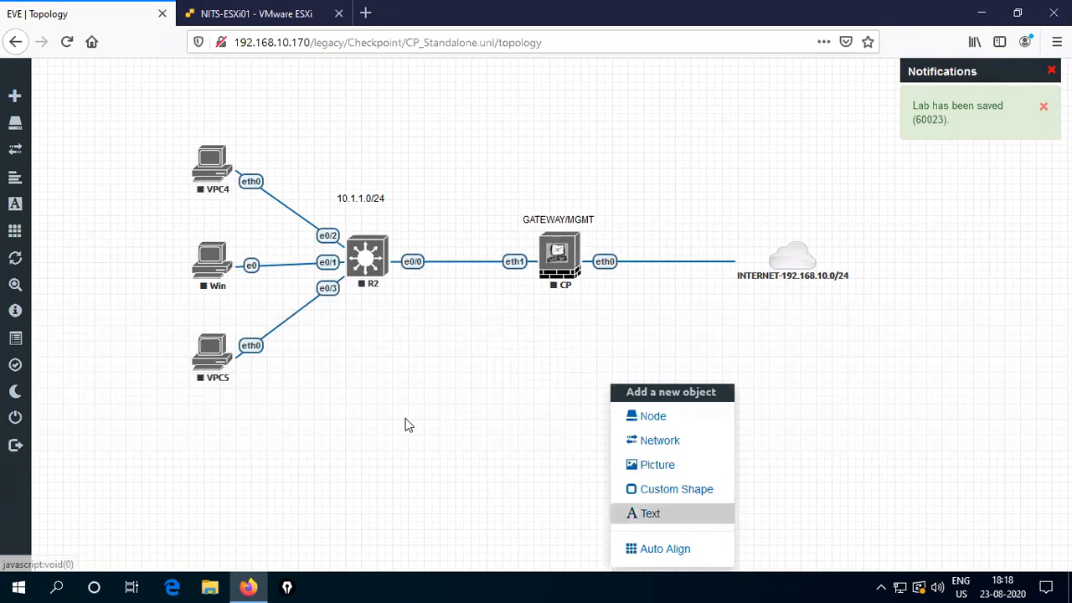
right_click(358, 199)
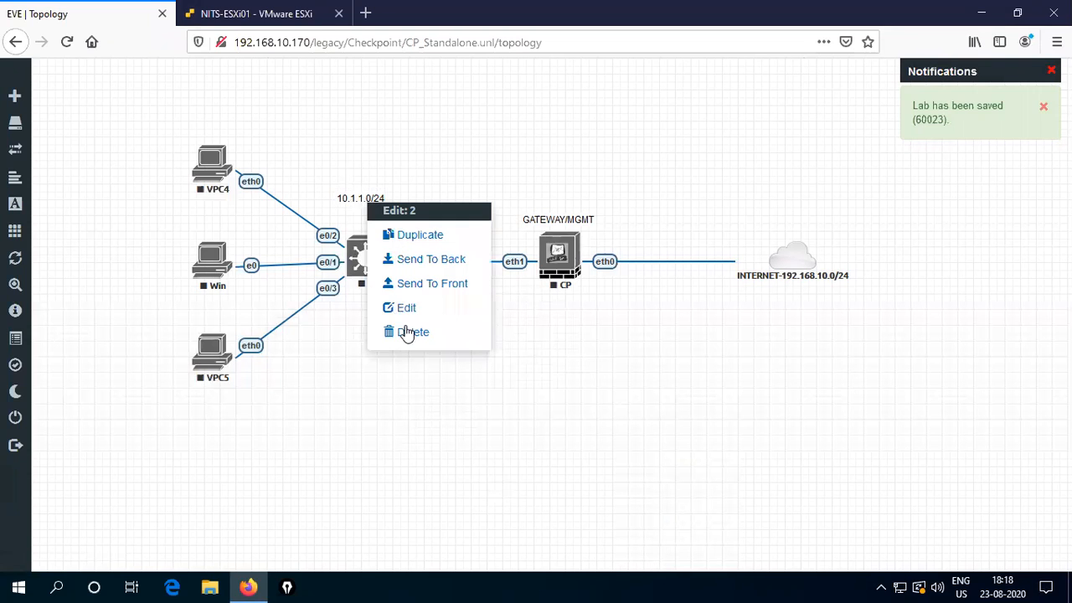
left_click(427, 235)
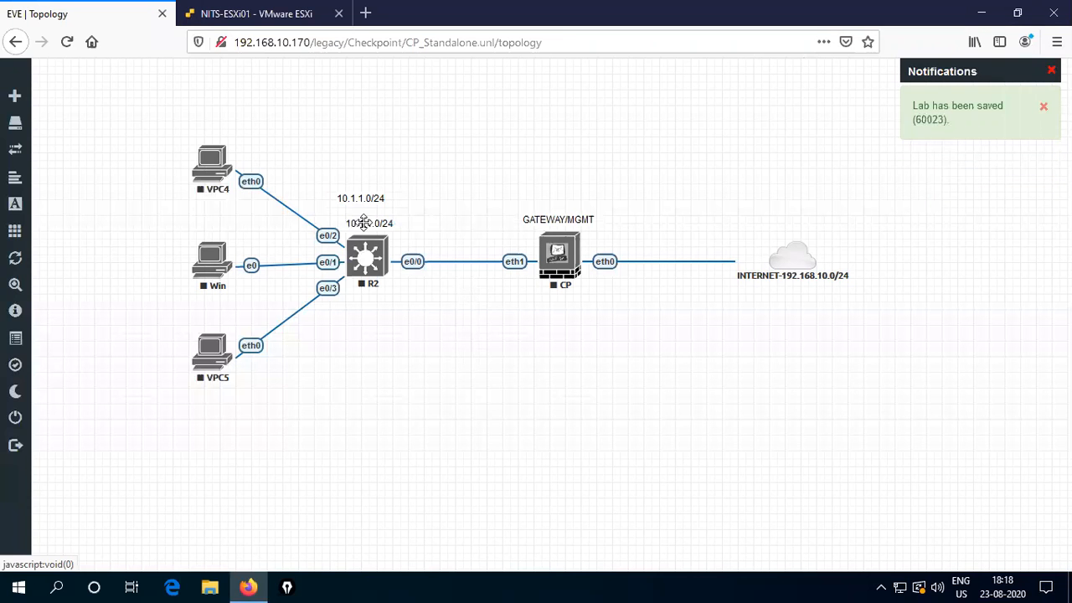
left_click_drag(368, 222, 501, 277)
double_click(508, 277)
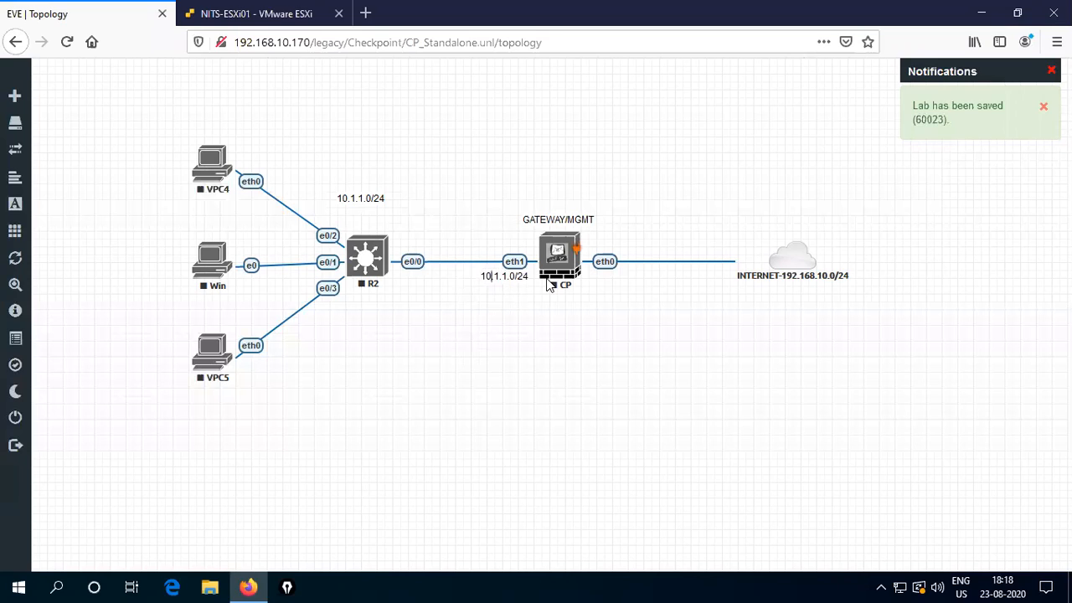
type("10")
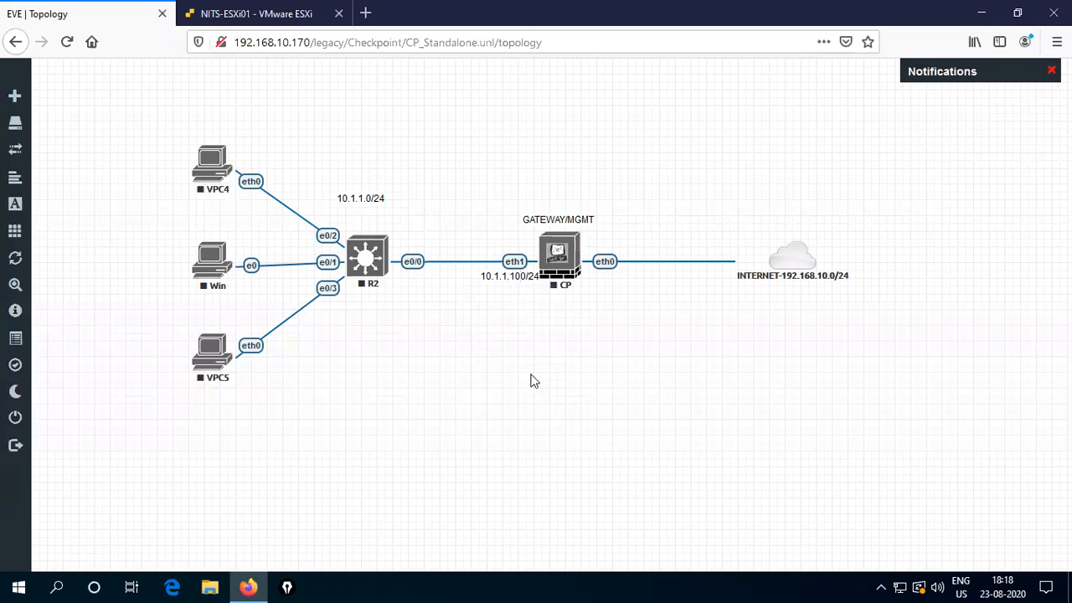
left_click(533, 377)
- Add a 192.168.10.121/24 label beside CP's eth0 and align the 10.1.1.100/24 label under eth1
right_click(594, 332)
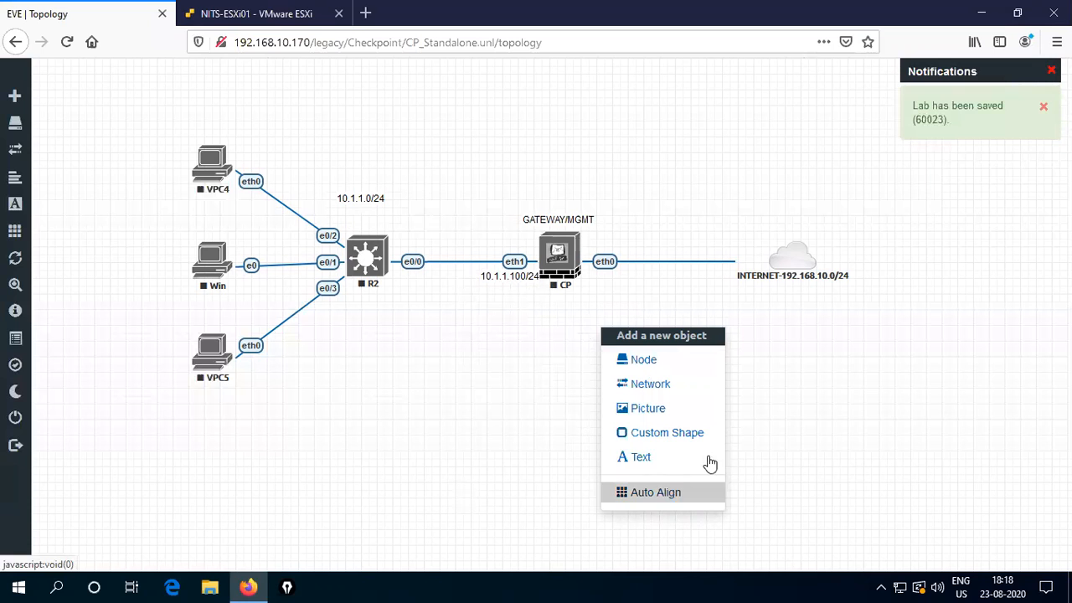
left_click(660, 457)
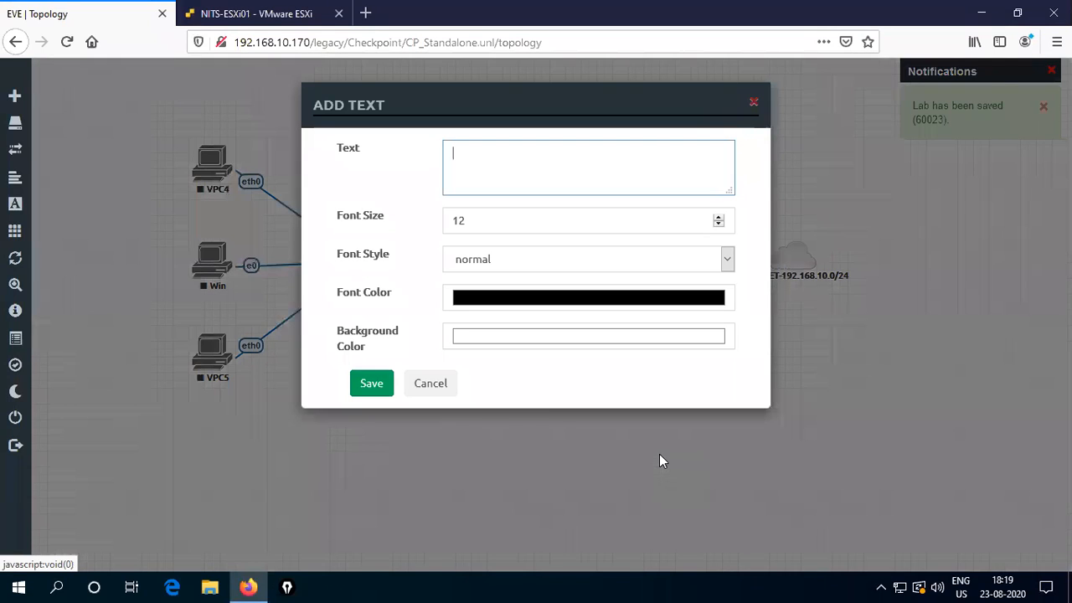
type("192.168.10.")
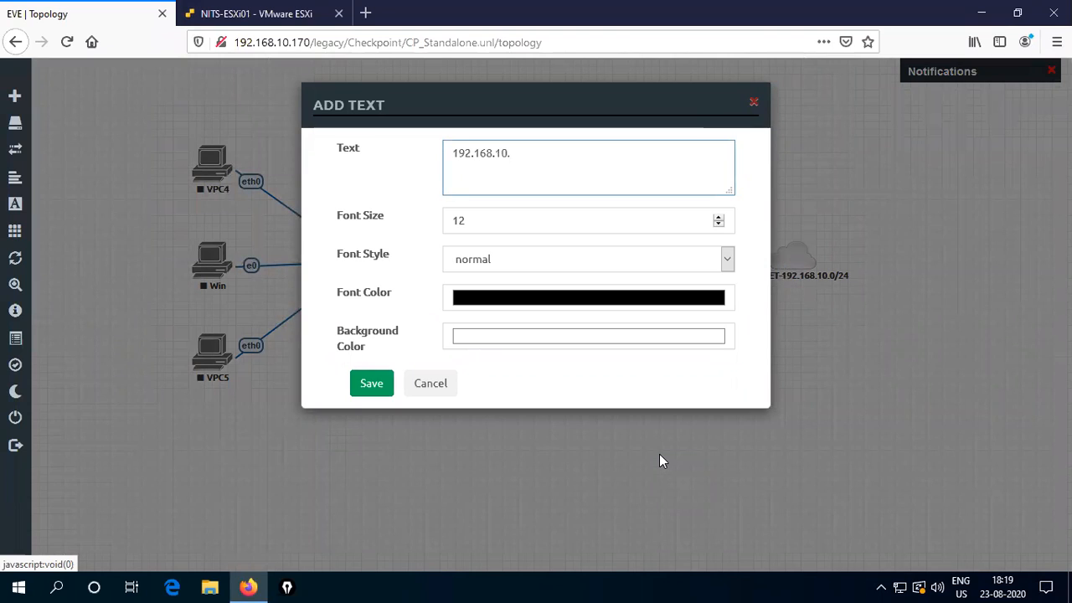
type("121/24")
left_click(382, 384)
left_click_drag(634, 332, 626, 278)
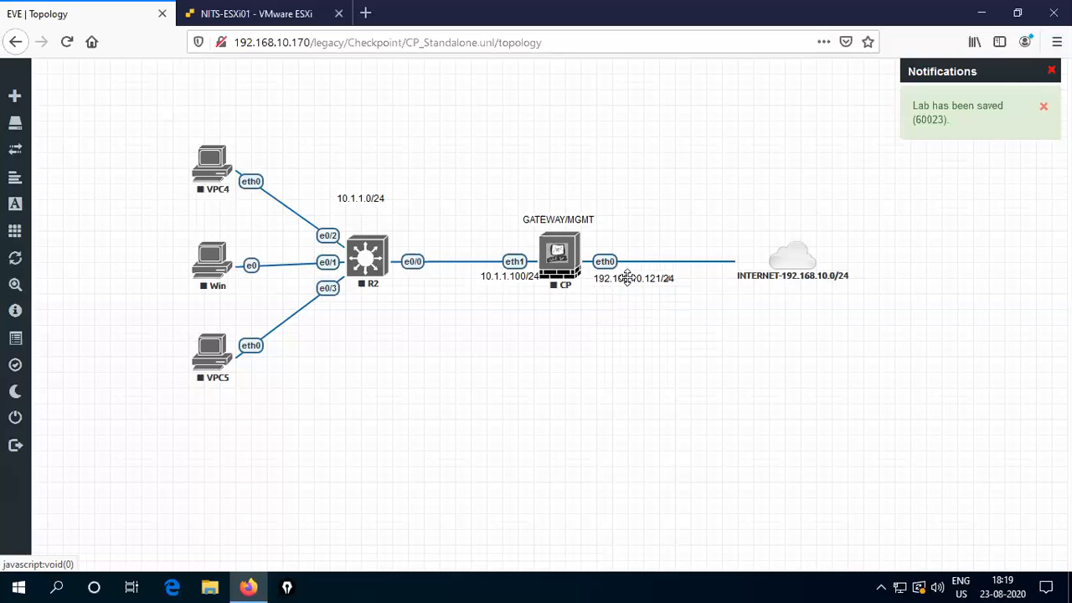
left_click_drag(488, 278, 477, 281)
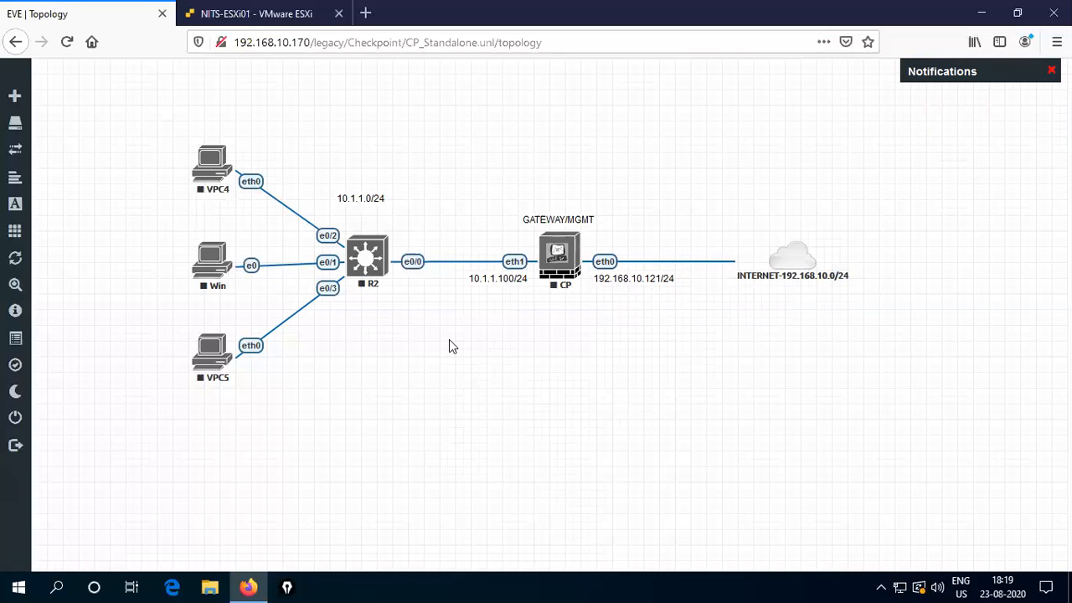
- Add a text label reading 'STANDALONE CHECKPOINT TOPOLOGY' to the canvas
right_click(492, 388)
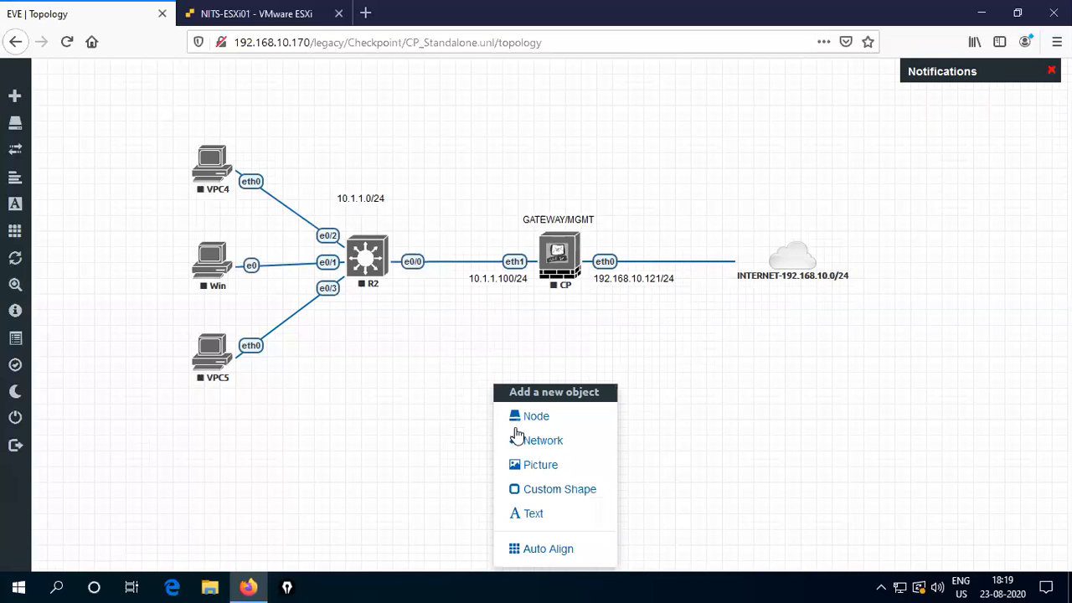
left_click(543, 514)
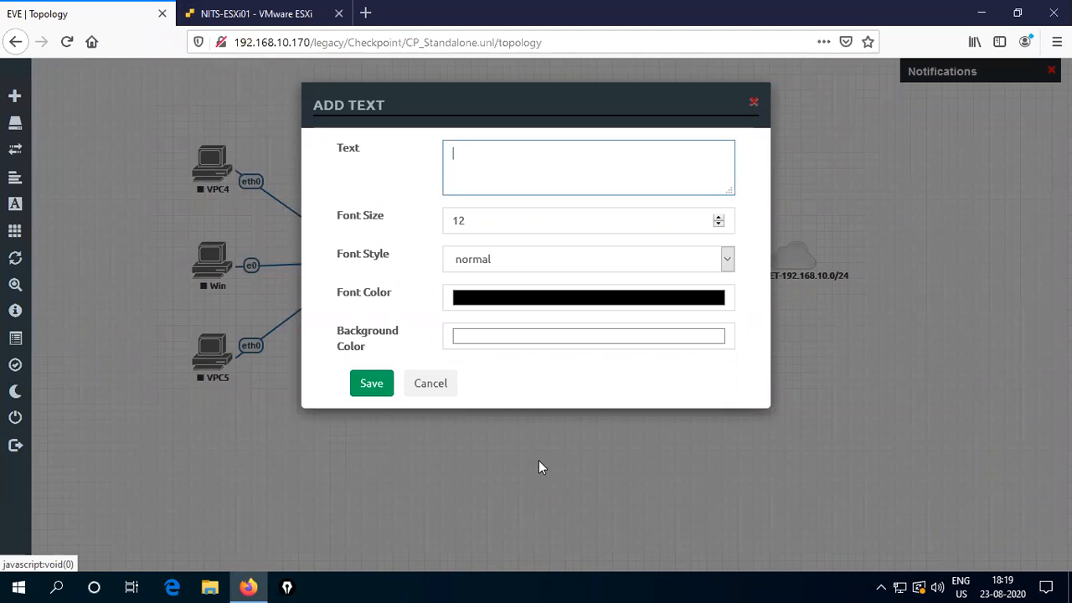
type("STAND")
type("ALONE ")
type("CHECKPO")
type("INT FIREWA")
key("BackSpace")
key("BackSpace")
key("BackSpace")
key("BackSpace")
key("BackSpace")
key("BackSpace")
key("BackSpace")
type("TOPOLOGY")
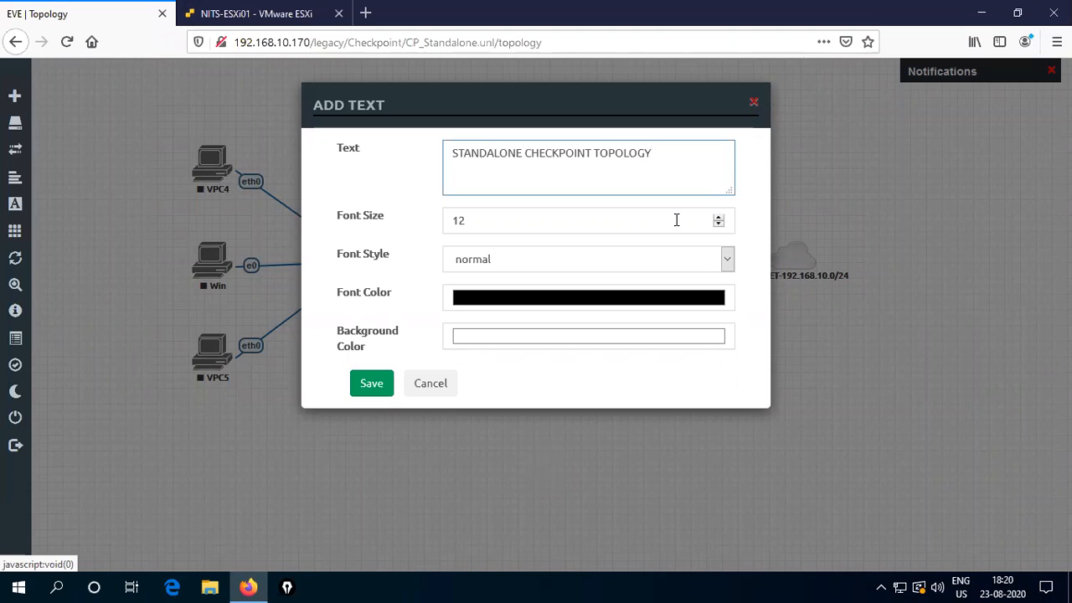
- Make the title font size 18 and bold, save it, and place it above the topology
left_click(481, 222)
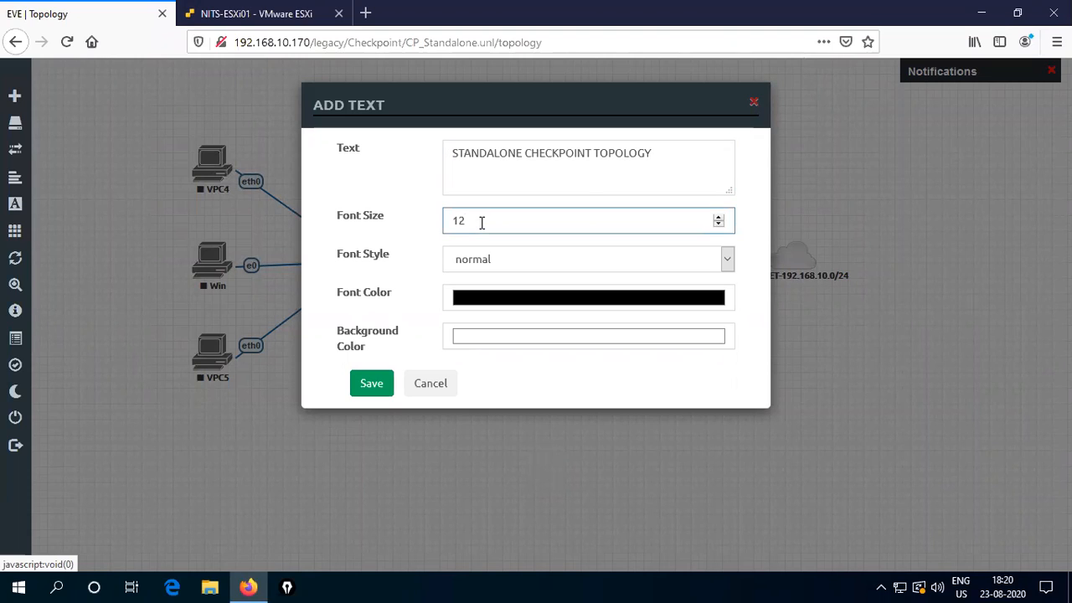
key("BackSpace")
type("8")
left_click(726, 260)
left_click(470, 305)
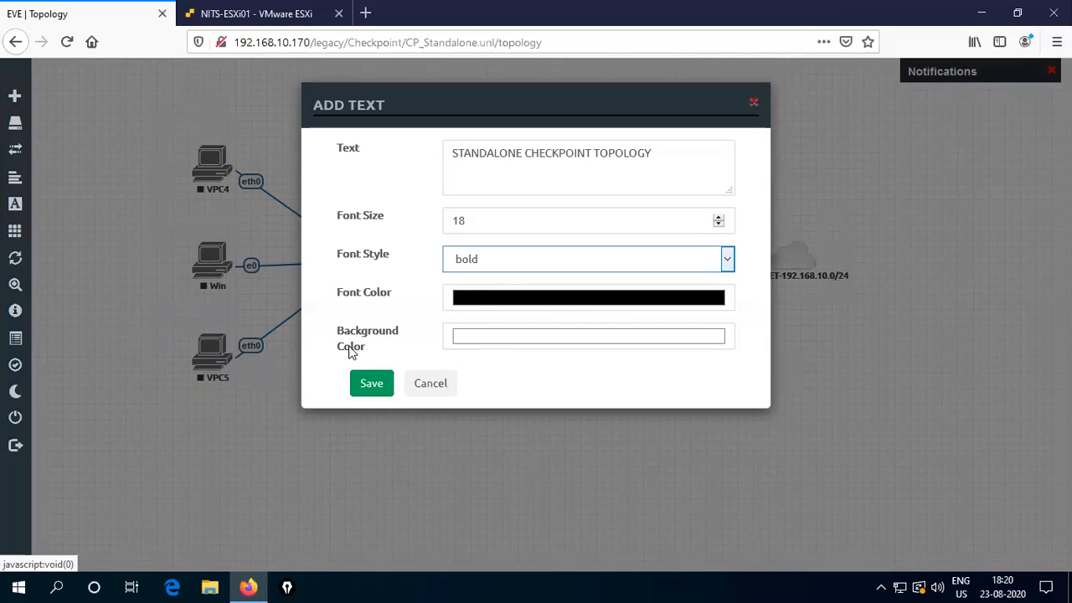
left_click(377, 384)
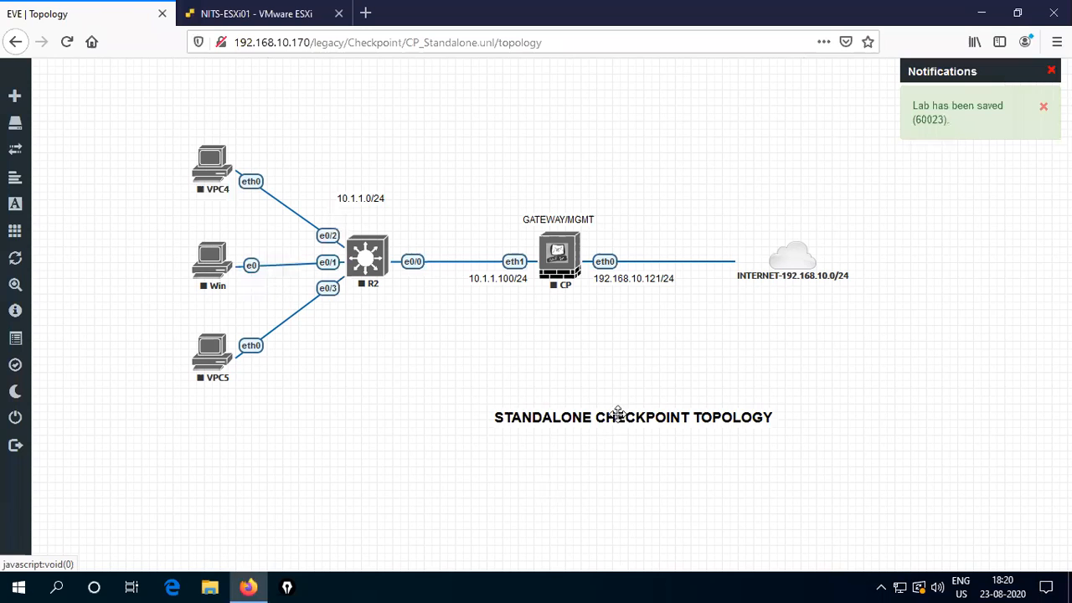
left_click_drag(618, 412, 538, 189)
mouse_move(552, 136)
left_mouse_down()
mouse_move(548, 118)
mouse_move(575, 134)
mouse_move(562, 122)
mouse_move(558, 134)
left_mouse_up()
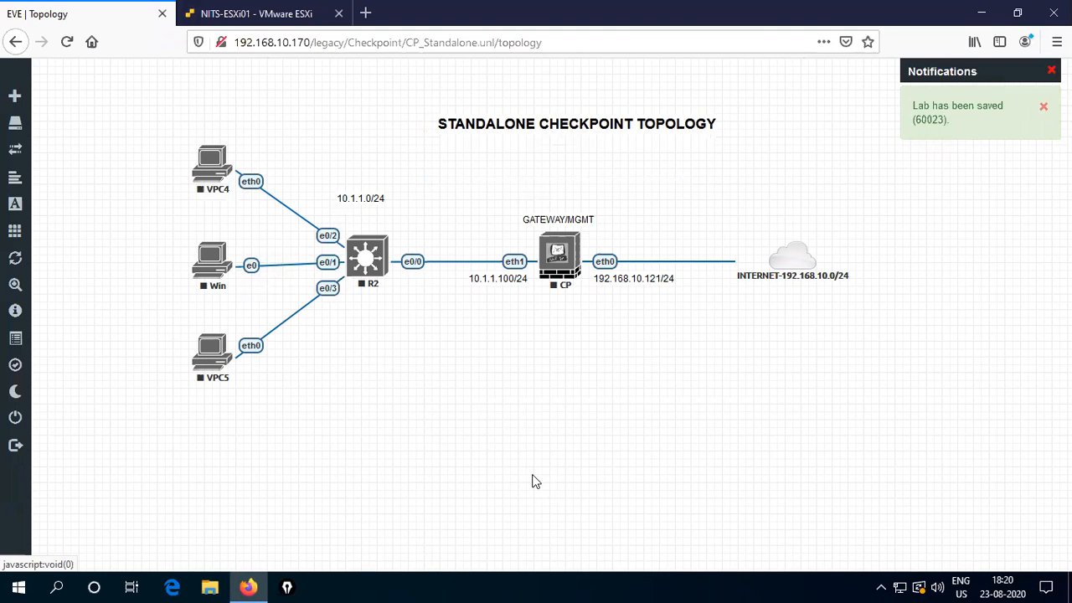
right_click(573, 253)
- Start the CP gateway node and then the R2 switch node
left_click(619, 286)
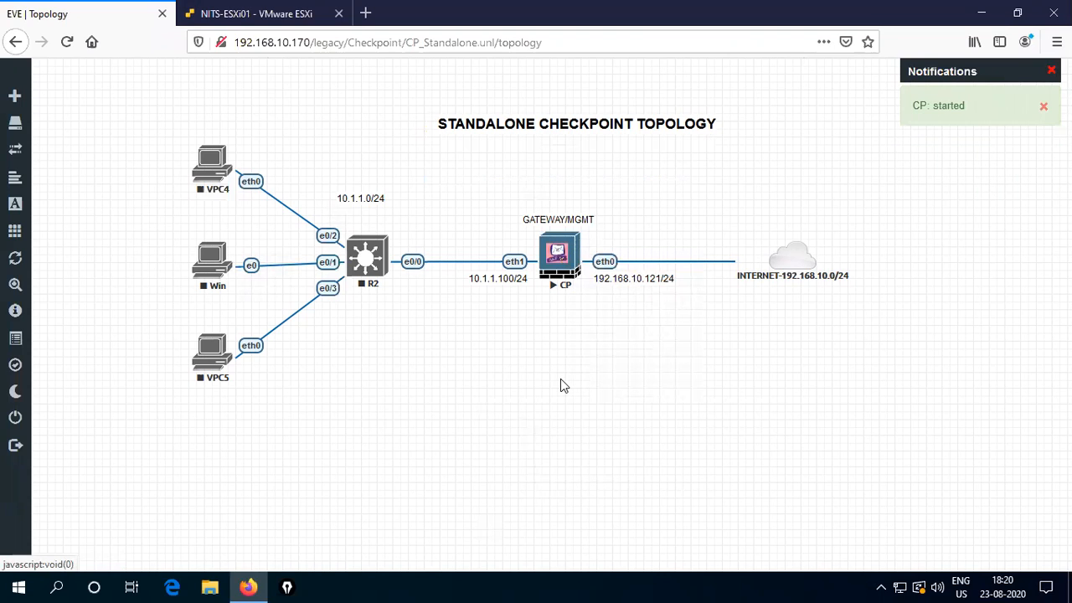
right_click(369, 258)
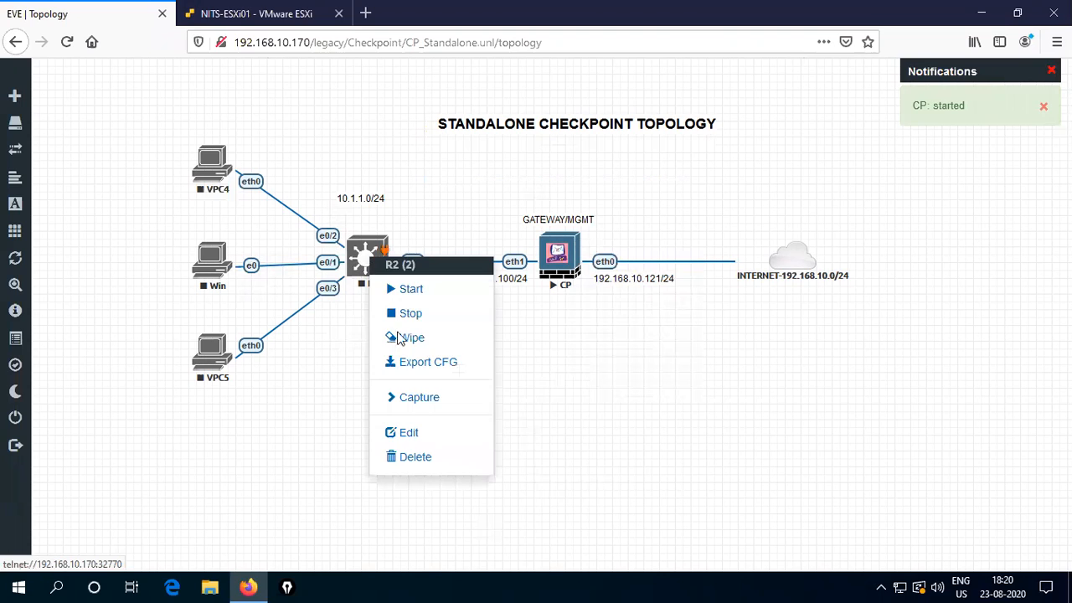
left_click(416, 290)
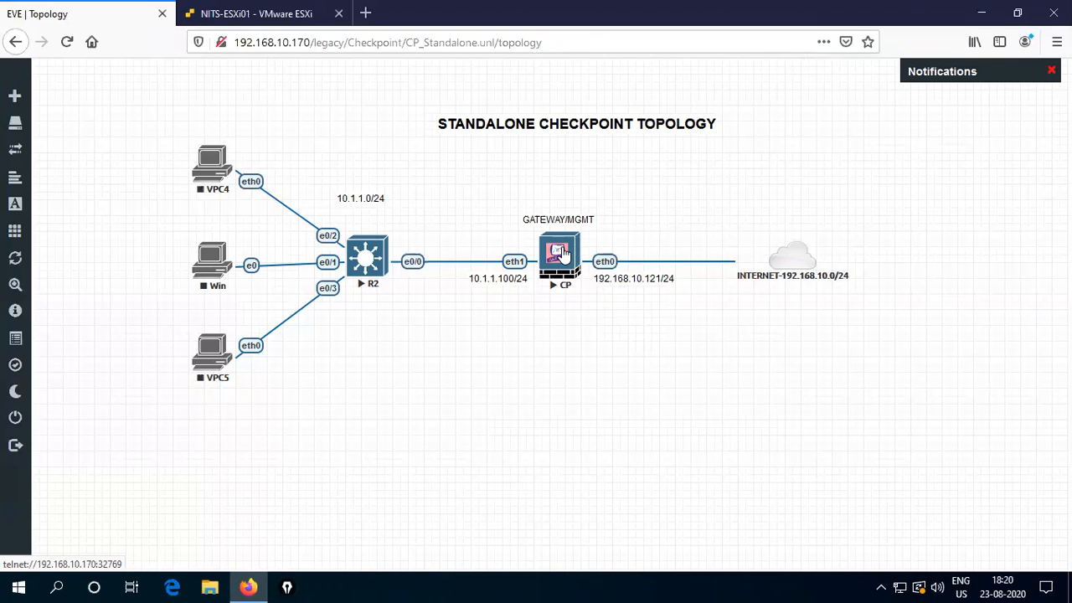
- Open the CP node's console, closing the duplicate console window and centring it
double_click(562, 254)
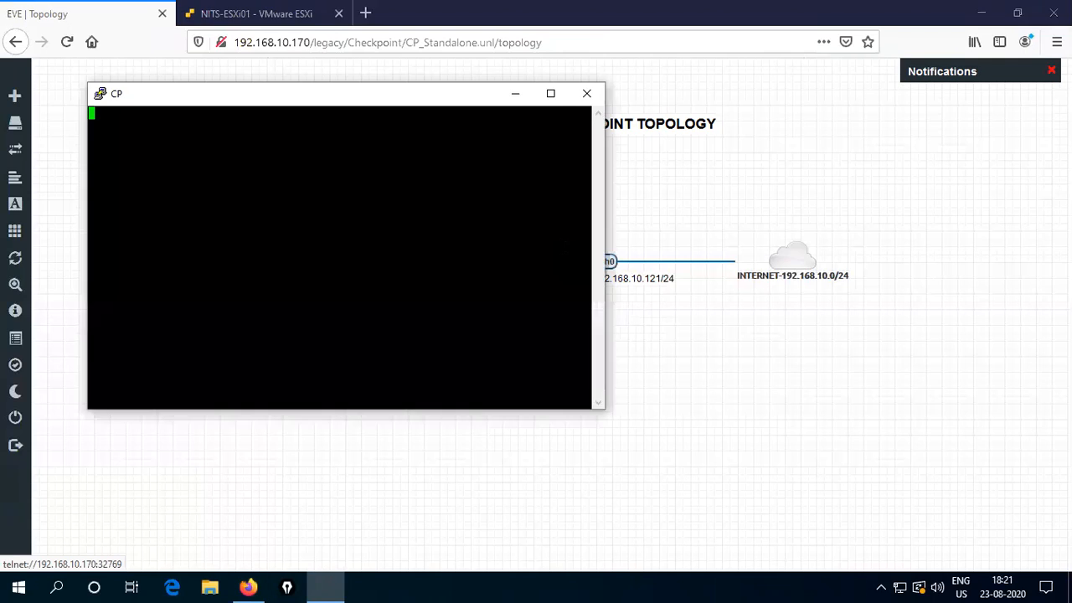
left_click(607, 113)
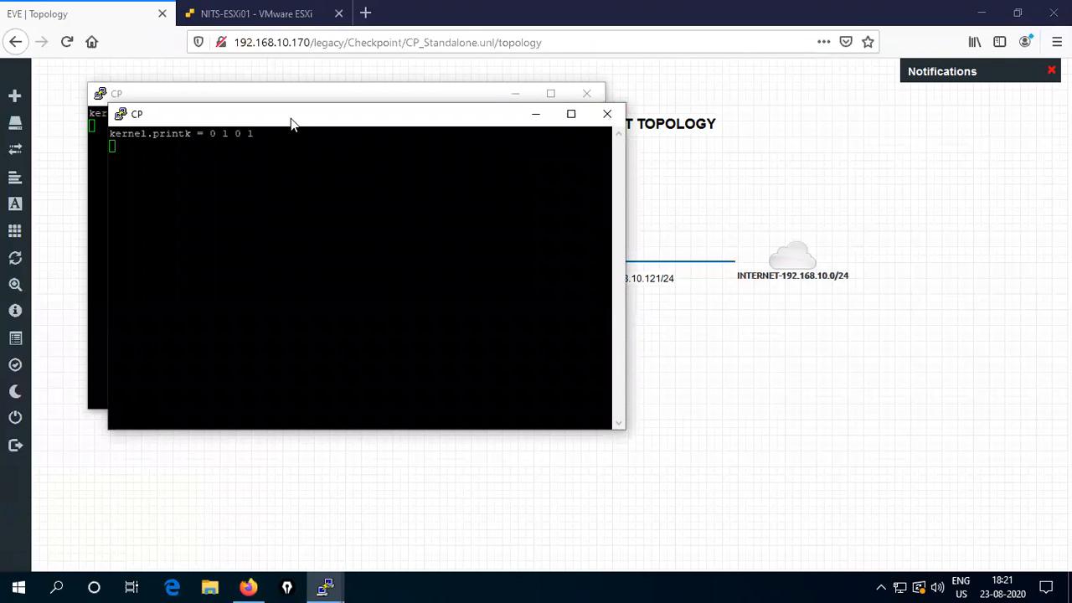
left_click(559, 352)
left_click_drag(402, 101, 615, 131)
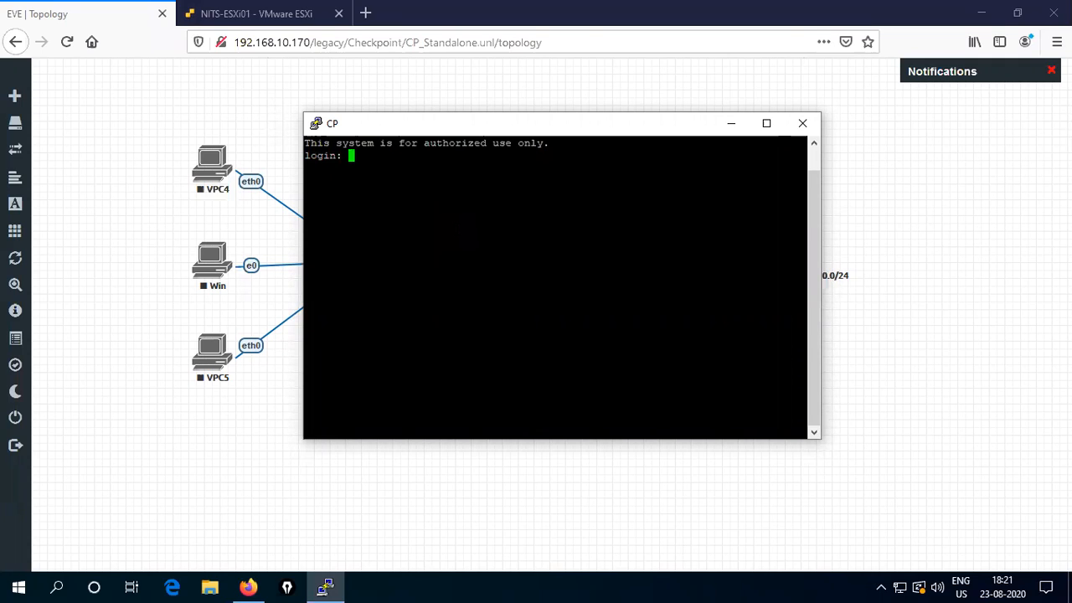
- Log in as admin and run 'show interfaces' to list eth0–eth3 and lo
type("admin")
key("Return")
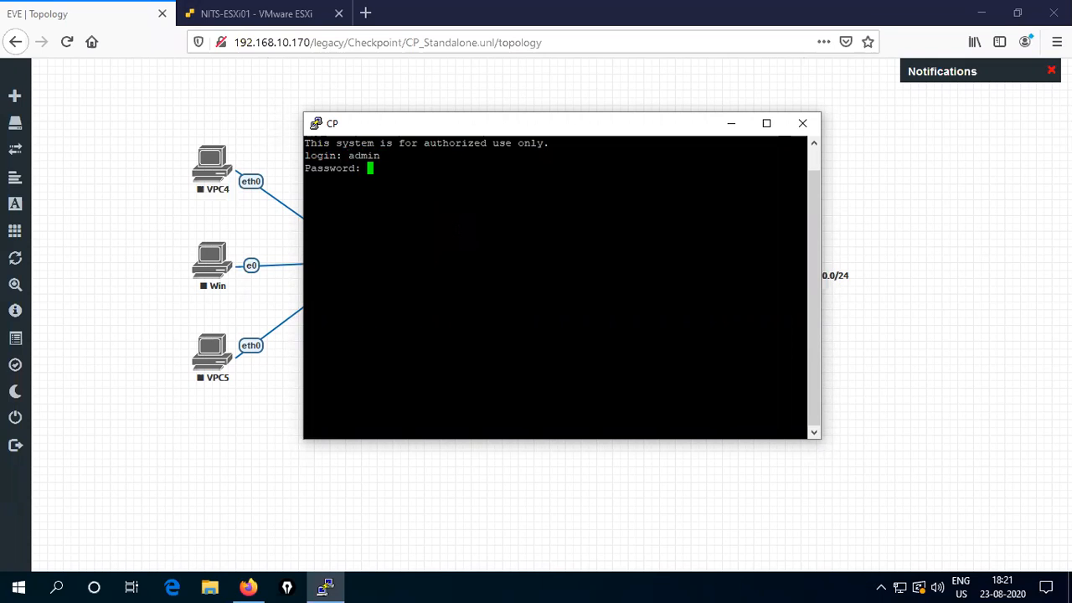
key("Return")
key("Return")
key("Return")
key("Return")
key("Return")
key("Return")
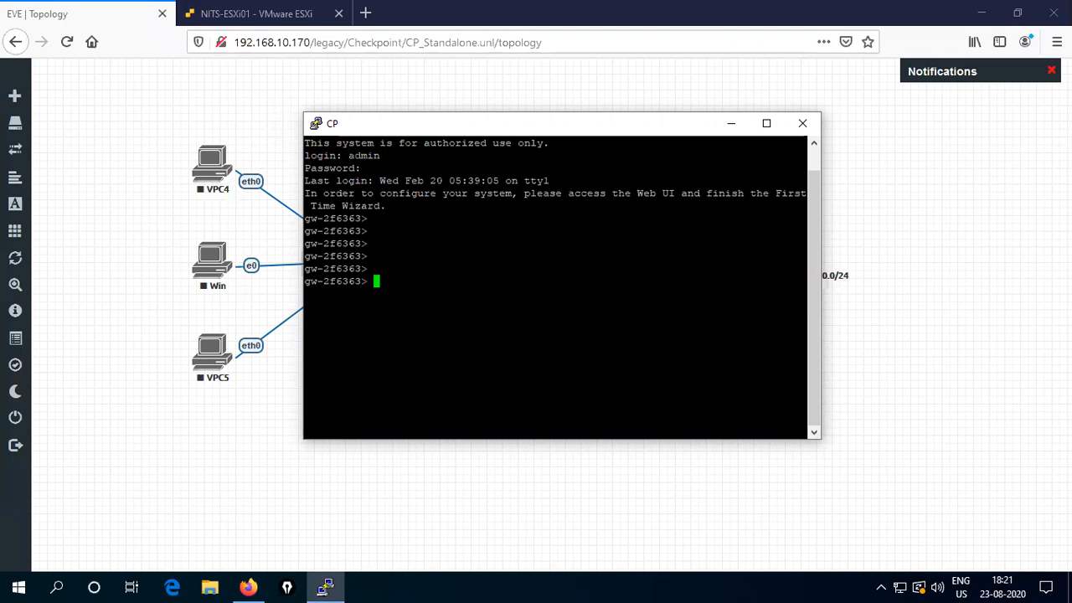
type("show interfaces")
key("Return")
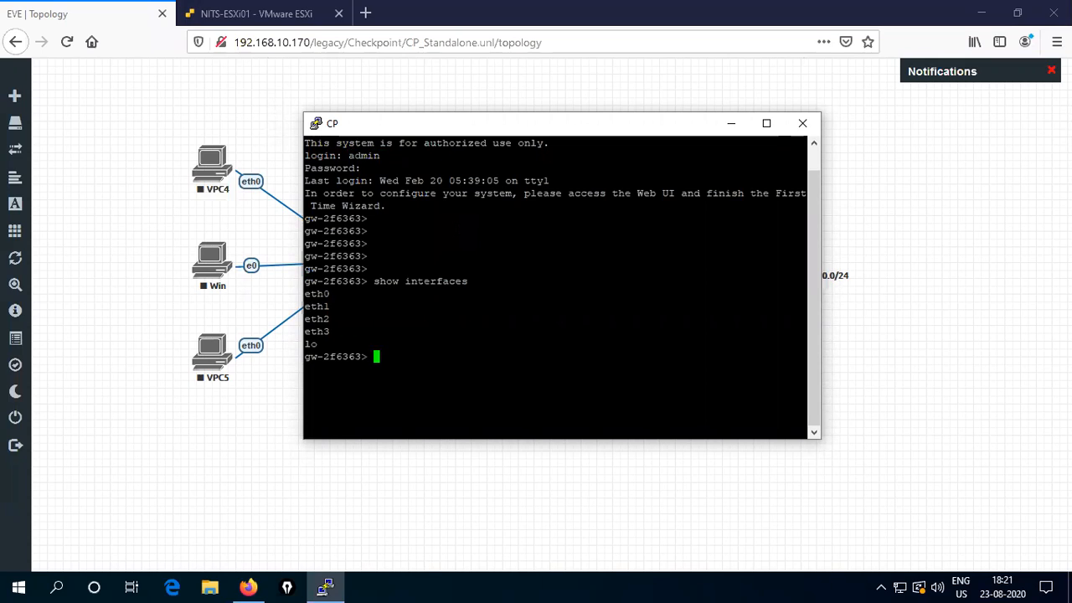
- Run 'show interface eth0' to see its 192.168.1.1/24 address
key("Up")
key("BackSpace")
type("eth0")
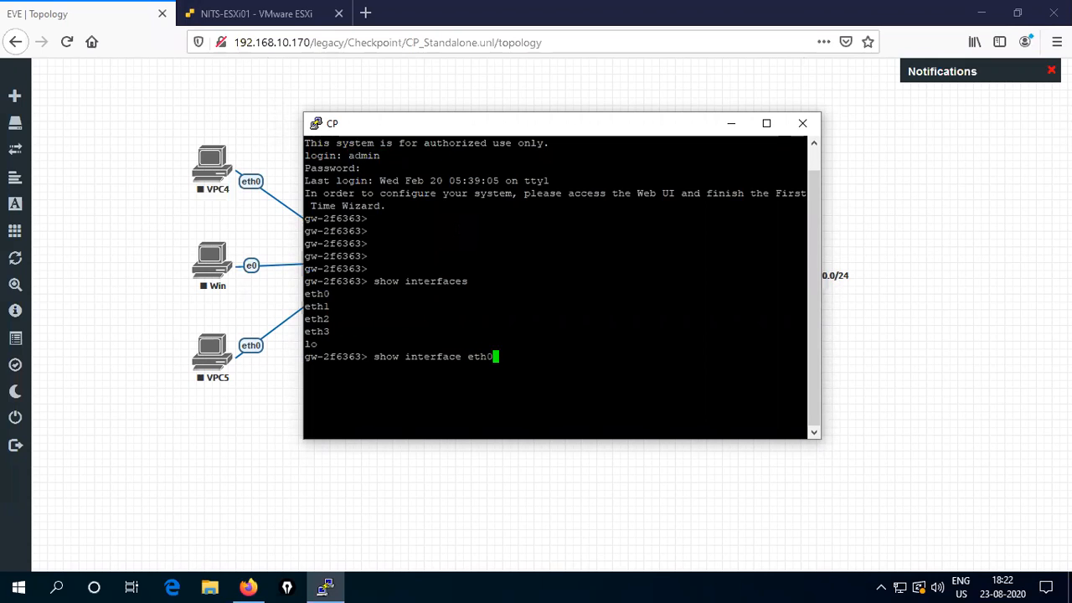
key("Return")
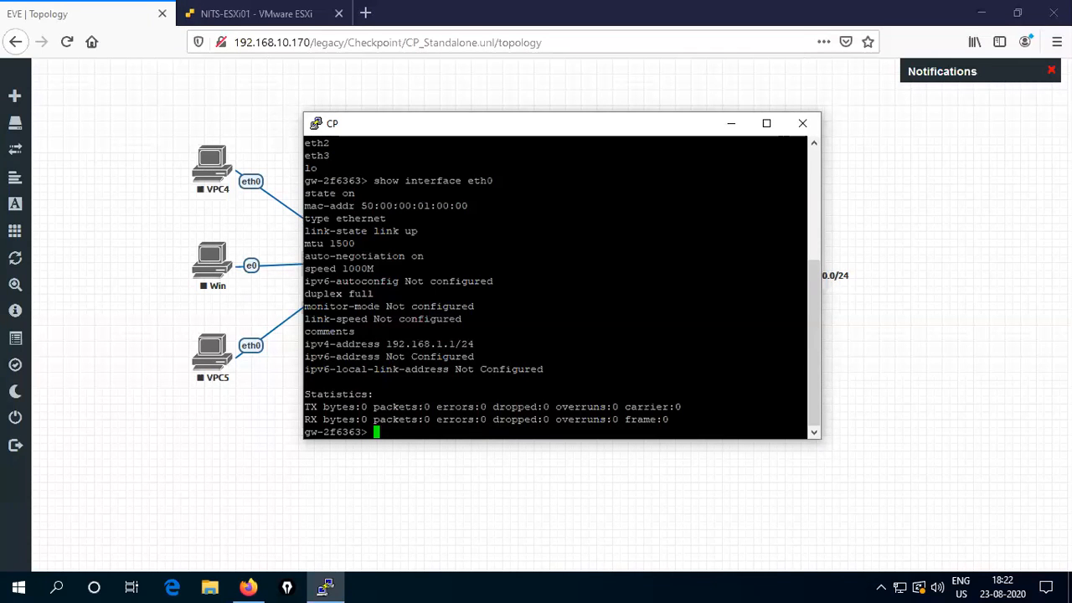
left_click_drag(381, 344, 462, 344)
left_click(464, 346)
key("Return")
key("Return")
- Run 'show interface eth1', confirming it is off with no IPv4 address, then open the Start menu
key("Up")
key("BackSpace")
type("1")
key("Return")
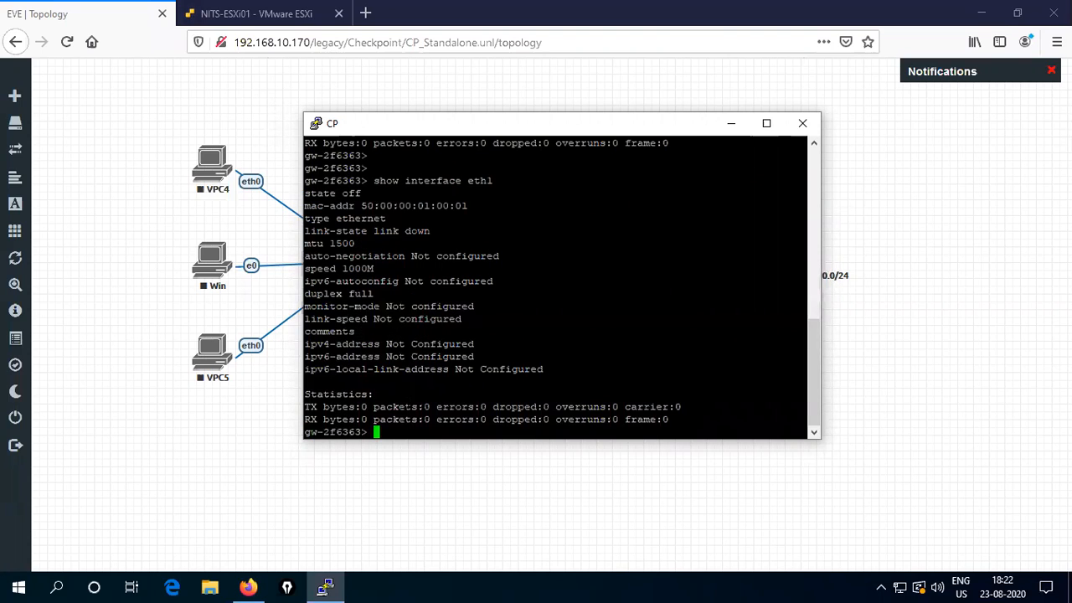
key("Return")
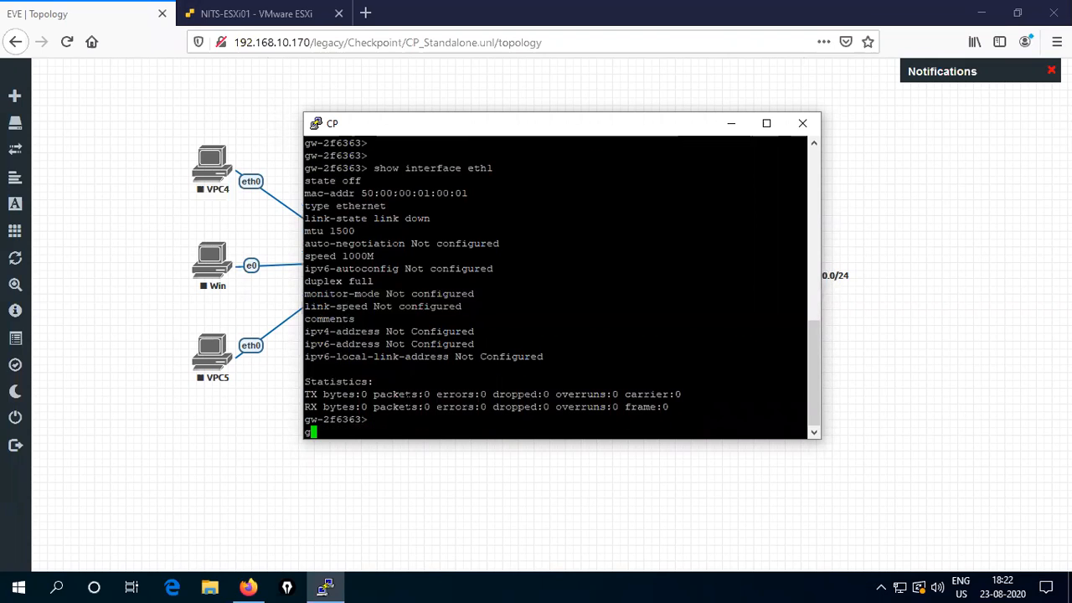
key("Return")
key("Return")
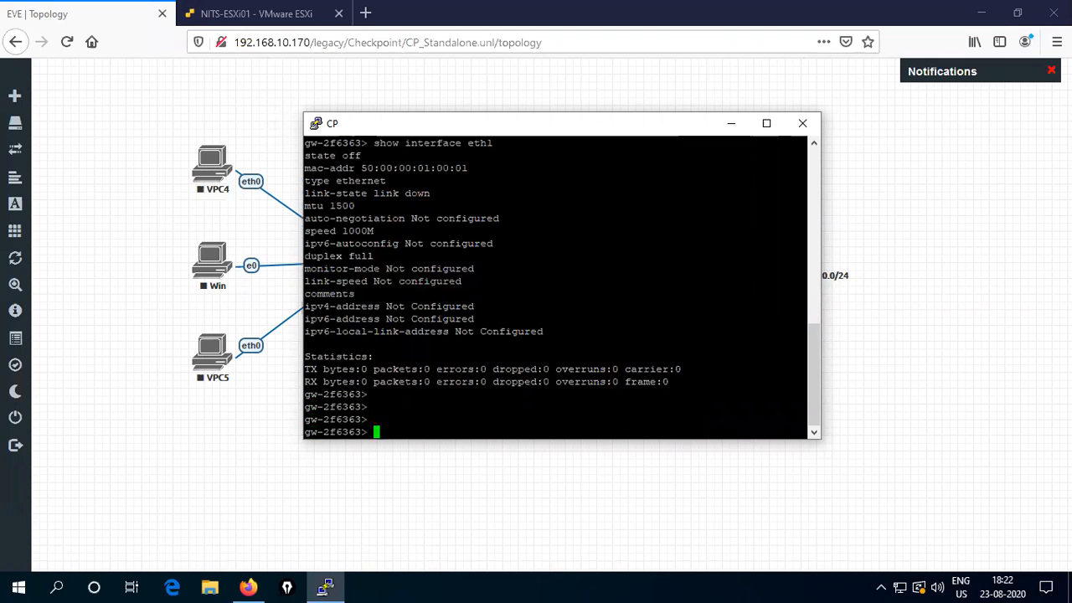
key("Return")
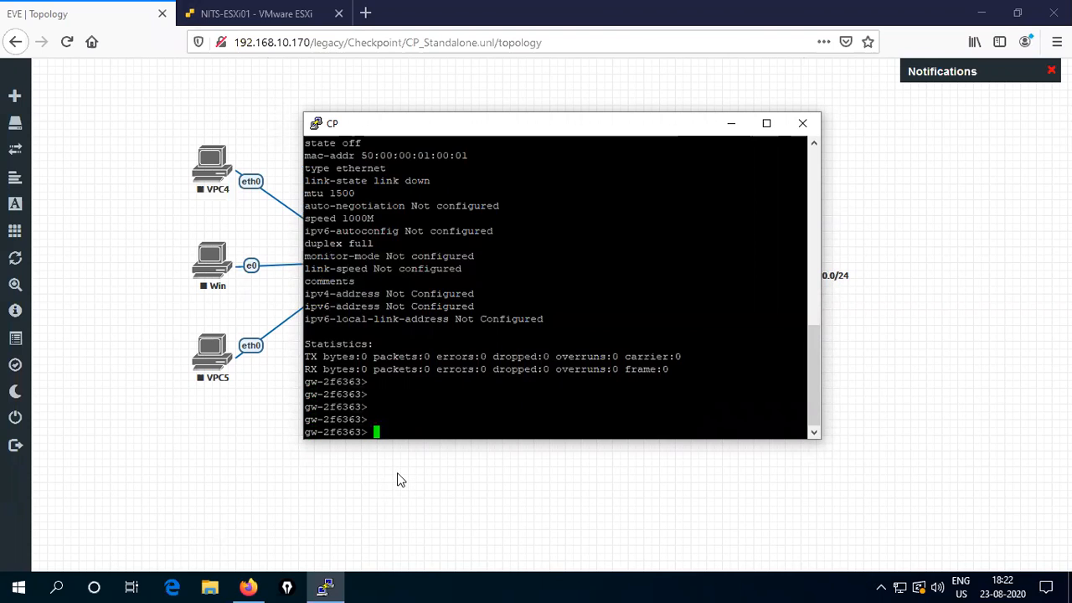
key("super")
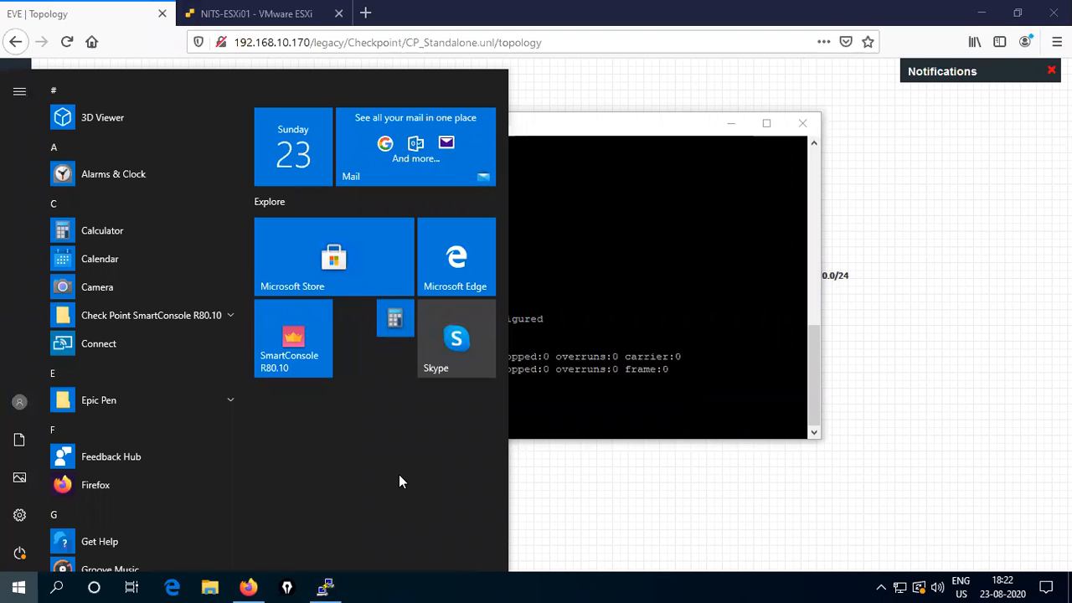
- Open Notepad and write the heading 'Standalone checkpoint topology' underlined with dashes
type("note")
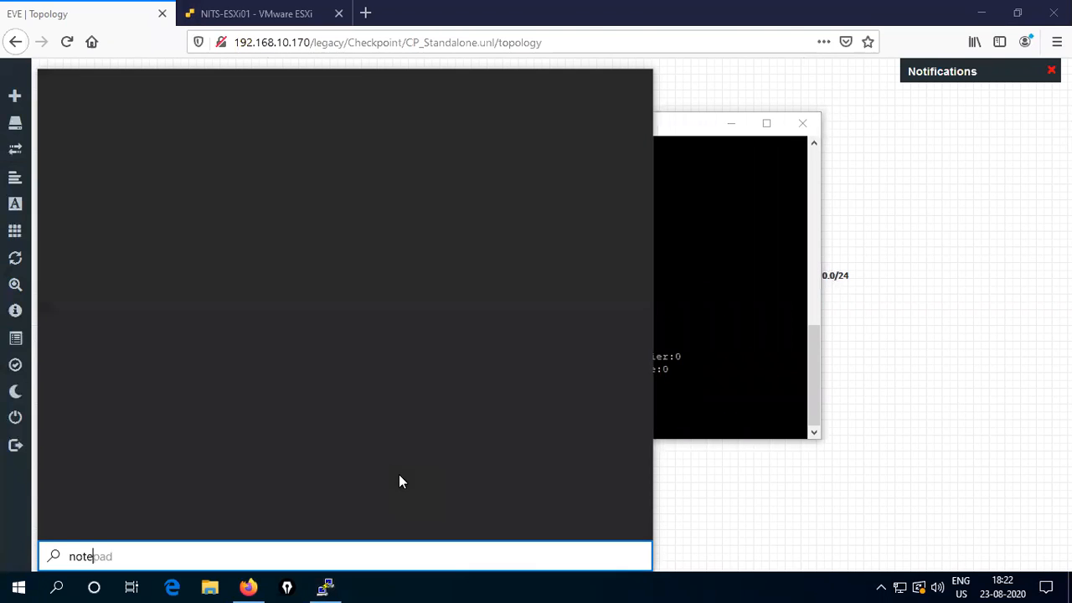
key("Return")
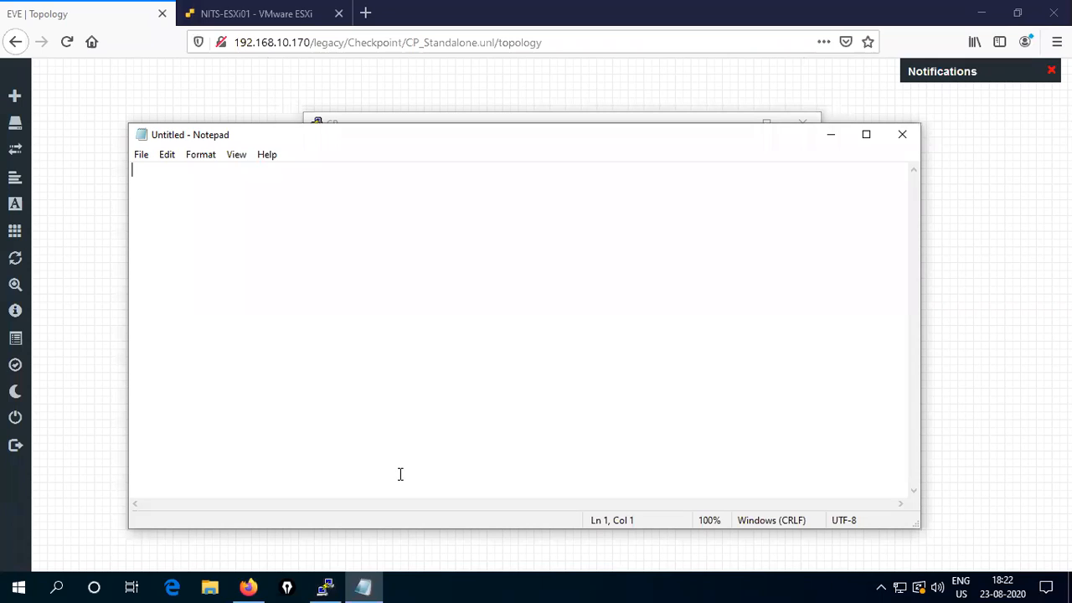
type("Standalone ")
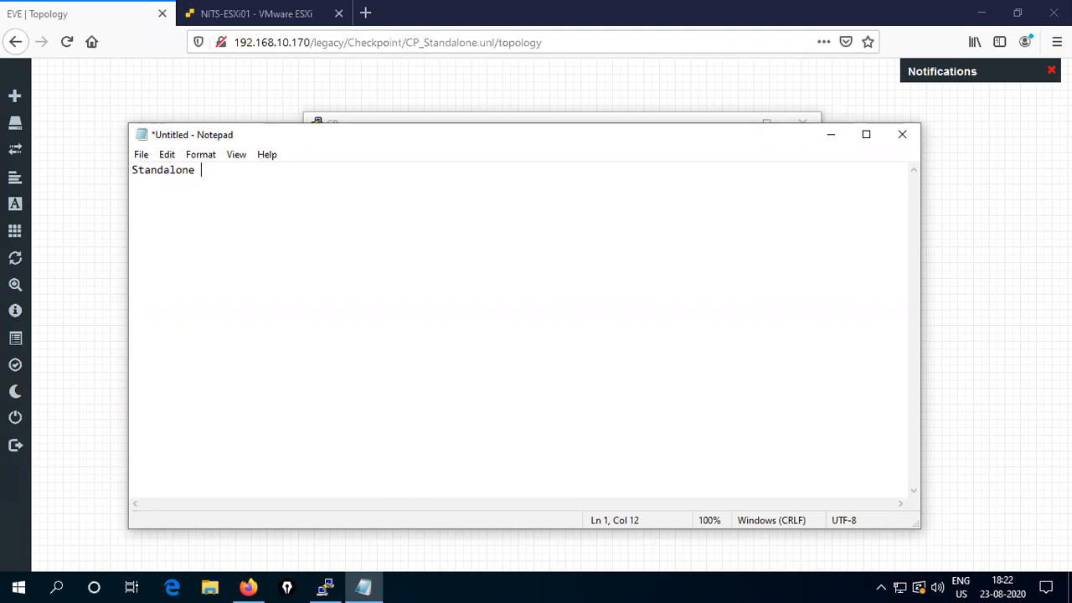
type("checkpoint top")
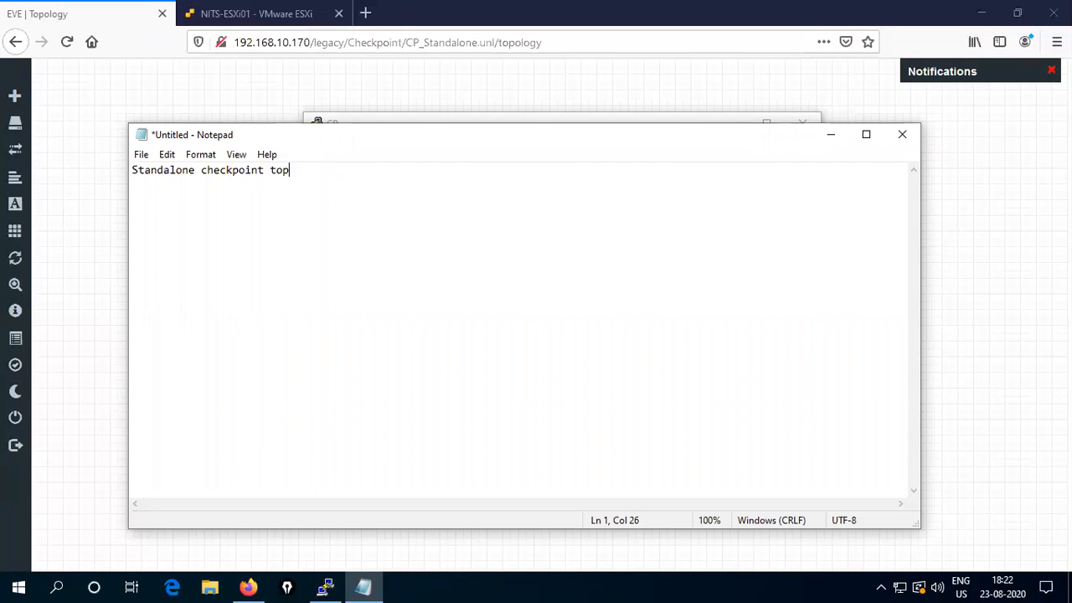
type("ology")
key("Return")
type("----------------")
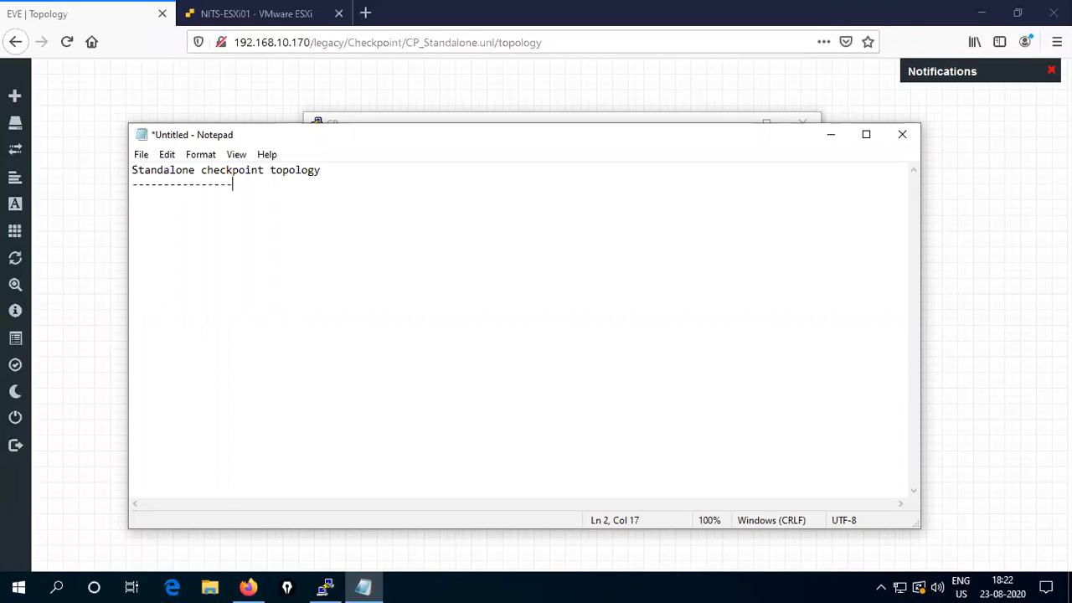
type("-------------------------------------")
key("Return")
- Add 'Step1' with 'configure basic ip addresses and default routing.' and minimize Notepad
type("Step1")
key("Return")
type("configure")
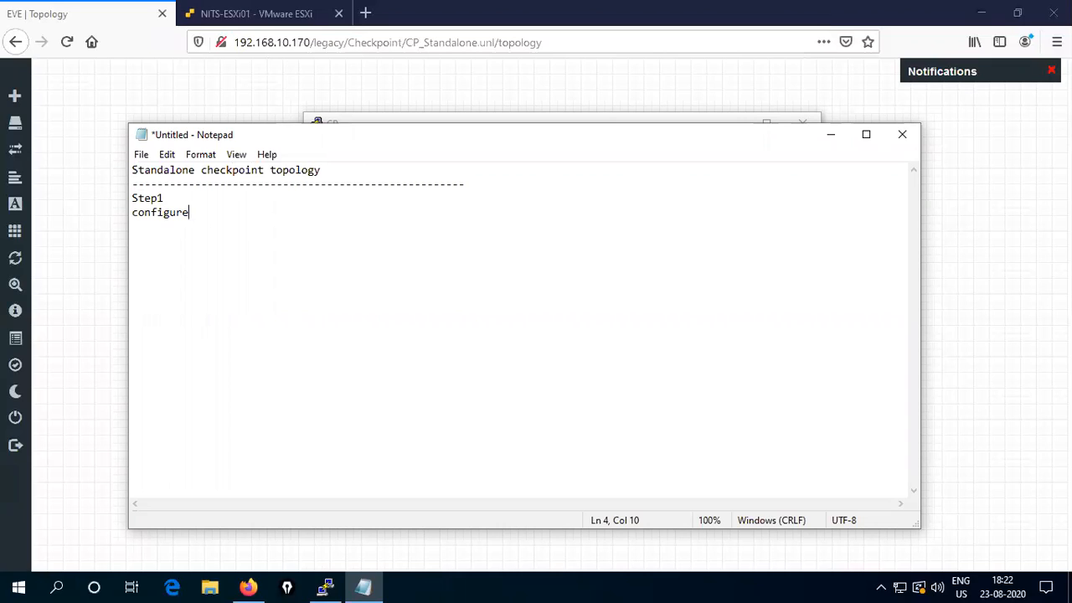
type(" basic ip addresses and ")
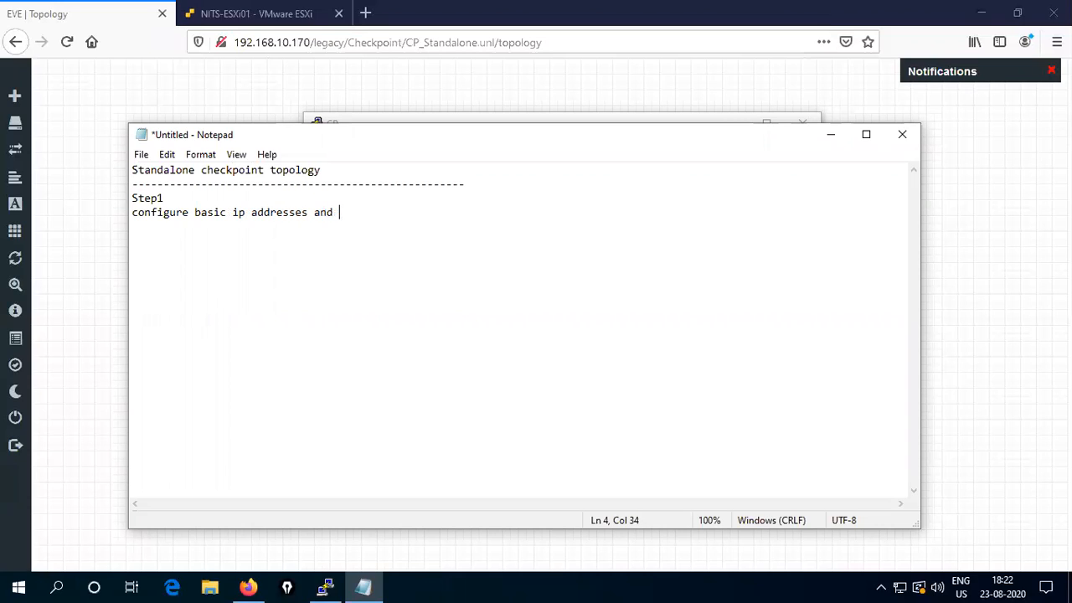
type("default routing.")
key("Return")
key("Return")
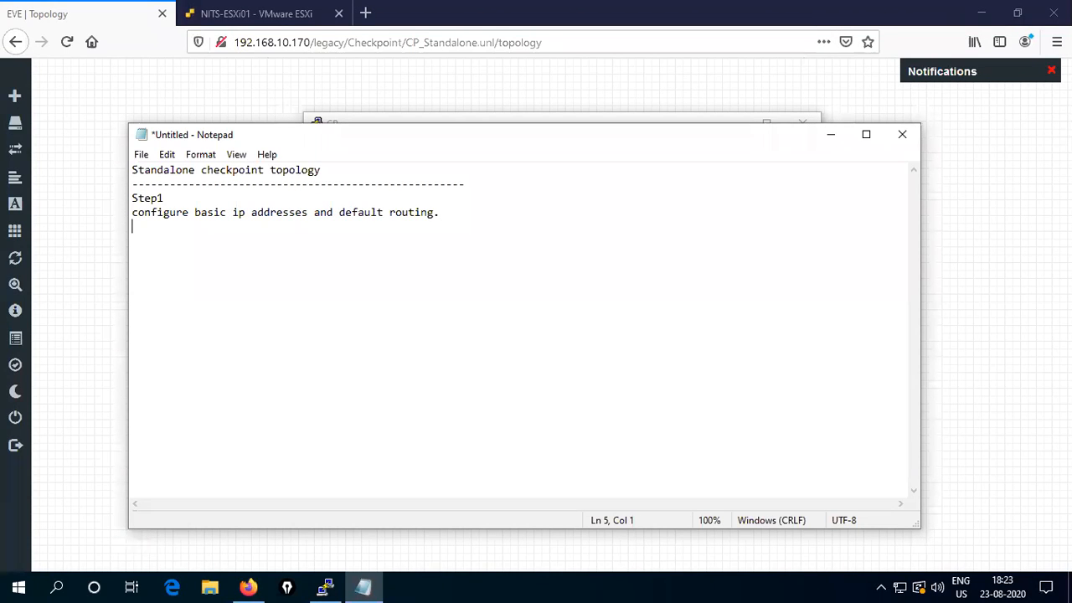
left_click(831, 135)
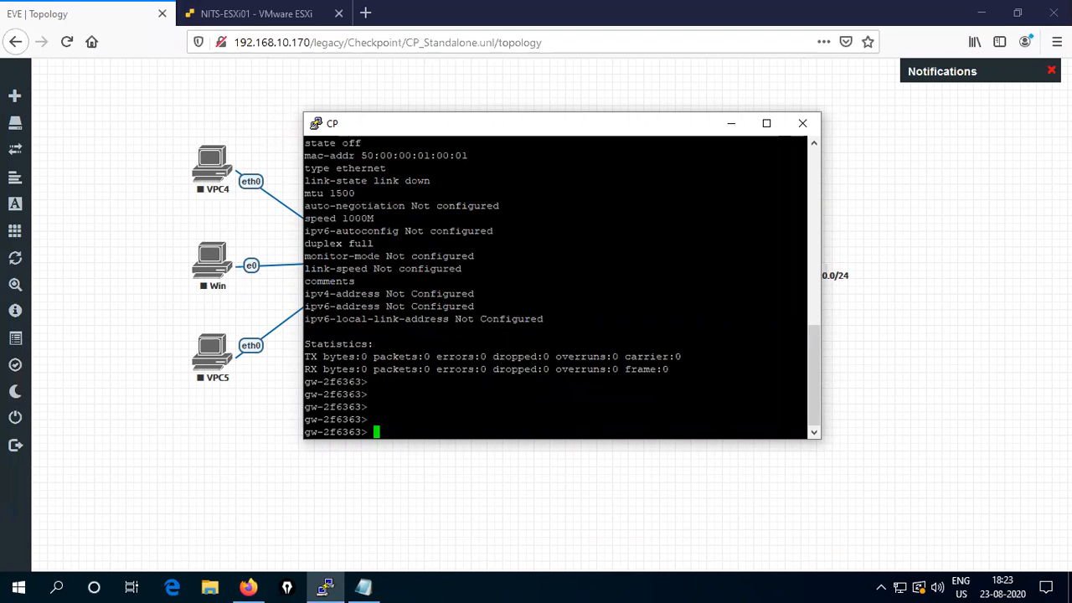
- Set eth0's IPv4 address to 192.168.10.121 with mask-length 24
type("set interface eth0 ")
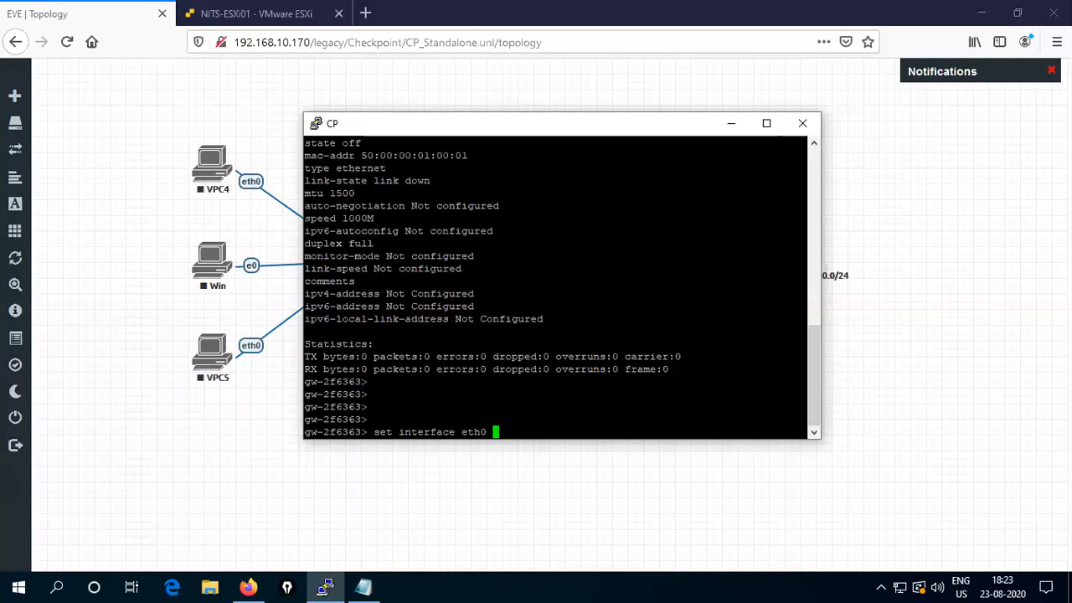
type("ipv")
key("Tab")
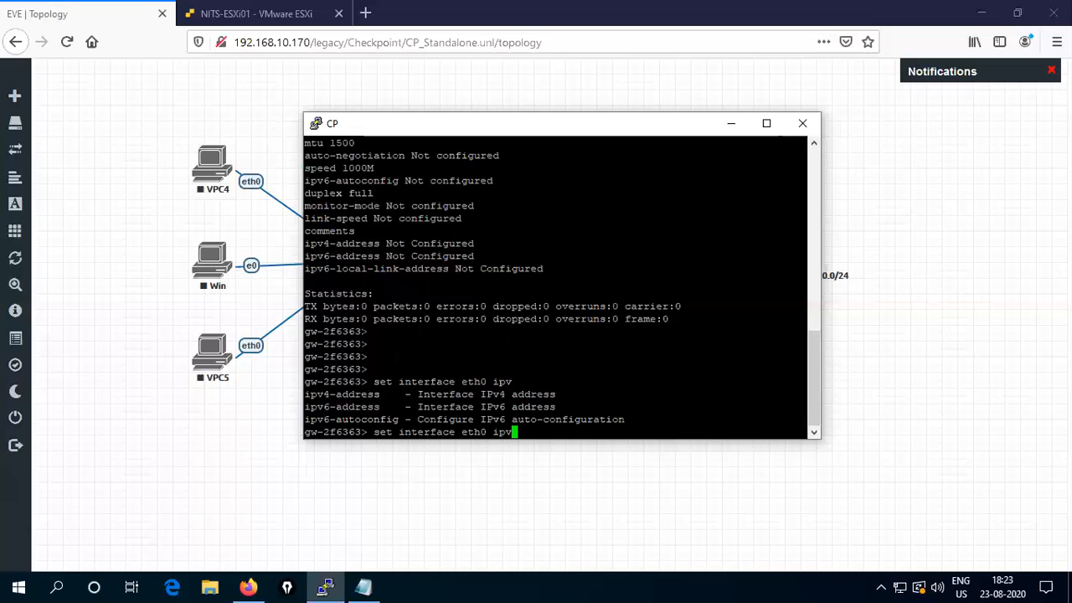
type("4")
key("Tab")
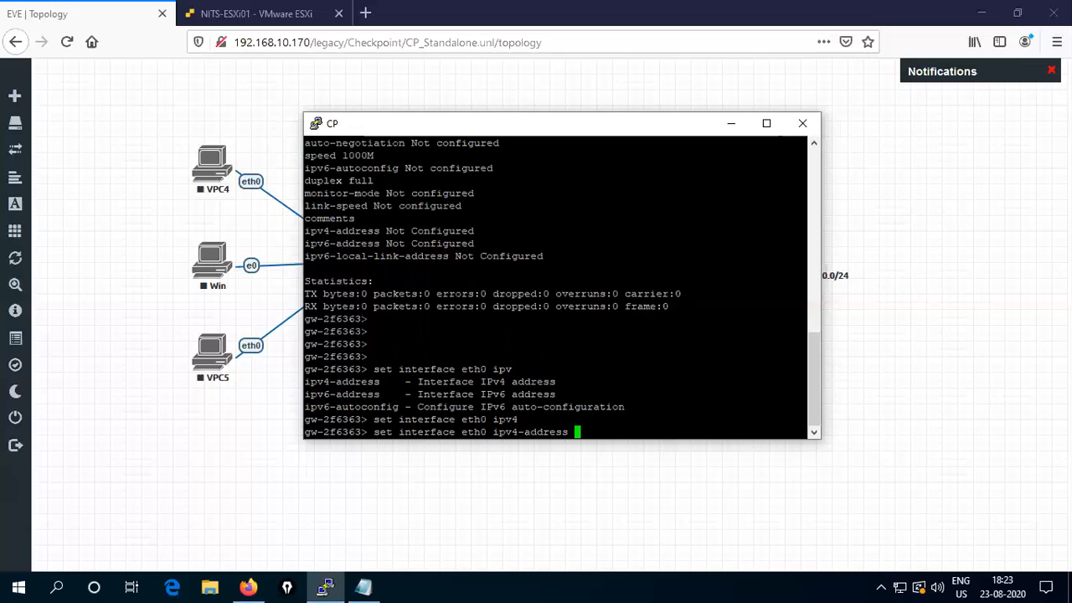
type("192.168.10.121 net")
key("Tab")
key("BackSpace")
key("BackSpace")
key("BackSpace")
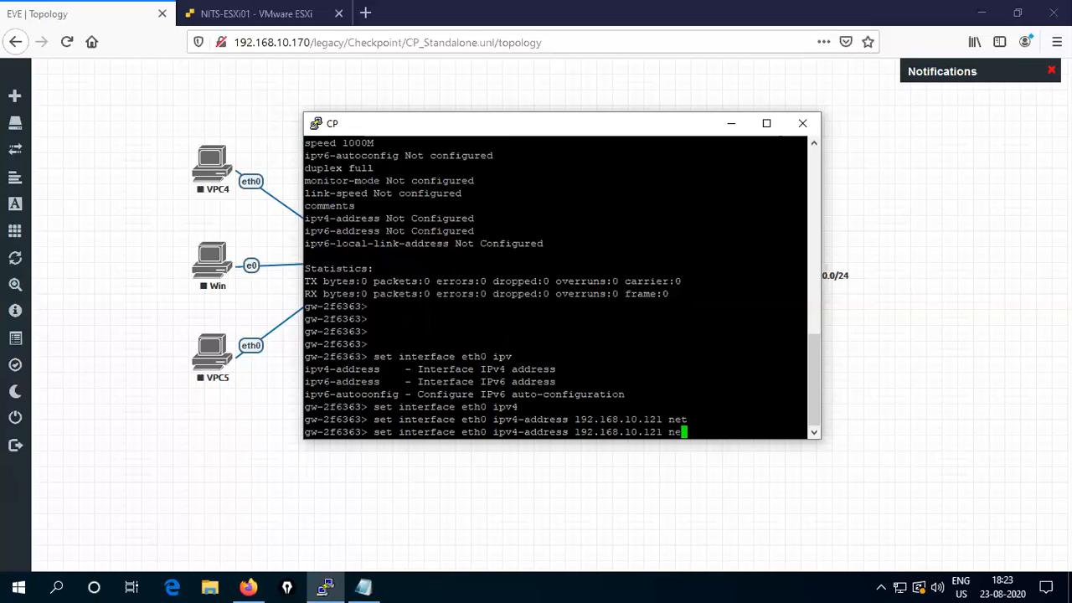
type("ma")
key("Tab")
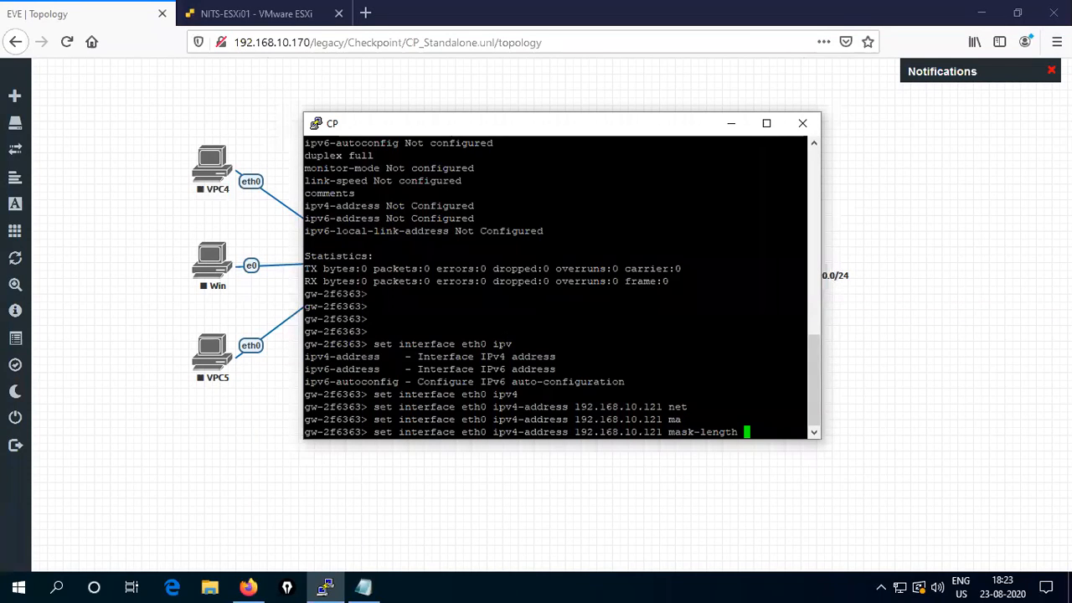
type("24")
key("Return")
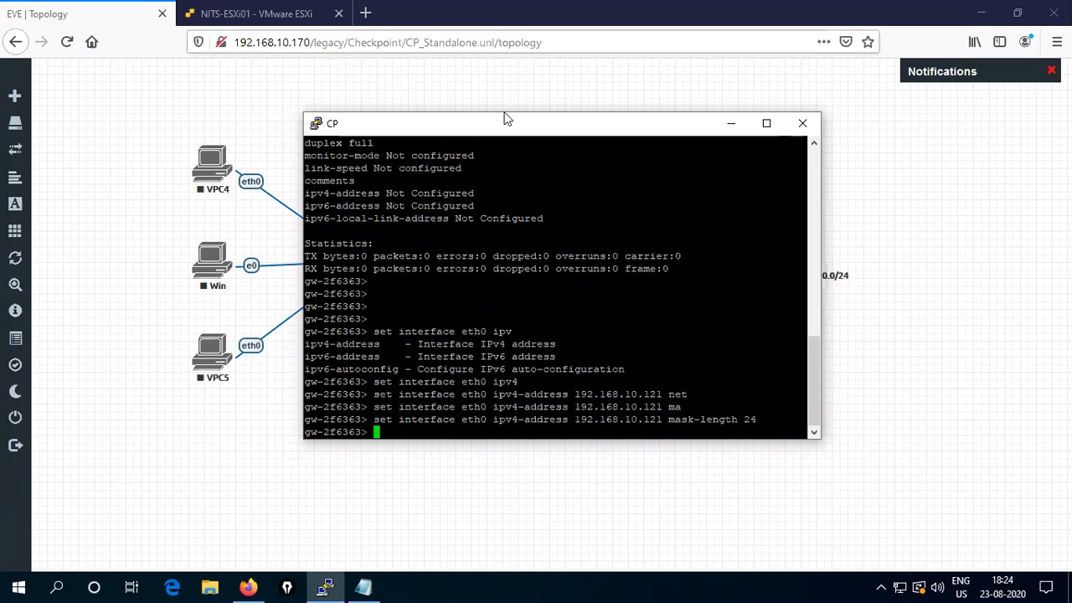
- Turn interface eth0's state on with 'set interface eth0 state on'
left_click_drag(527, 131, 618, 218)
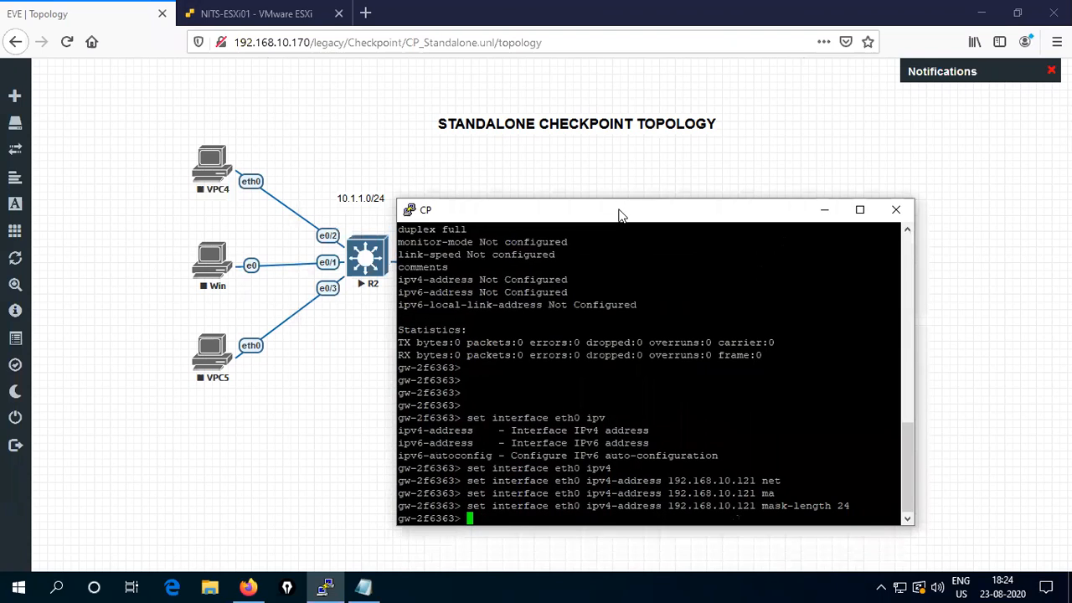
type("set interface eth0 st")
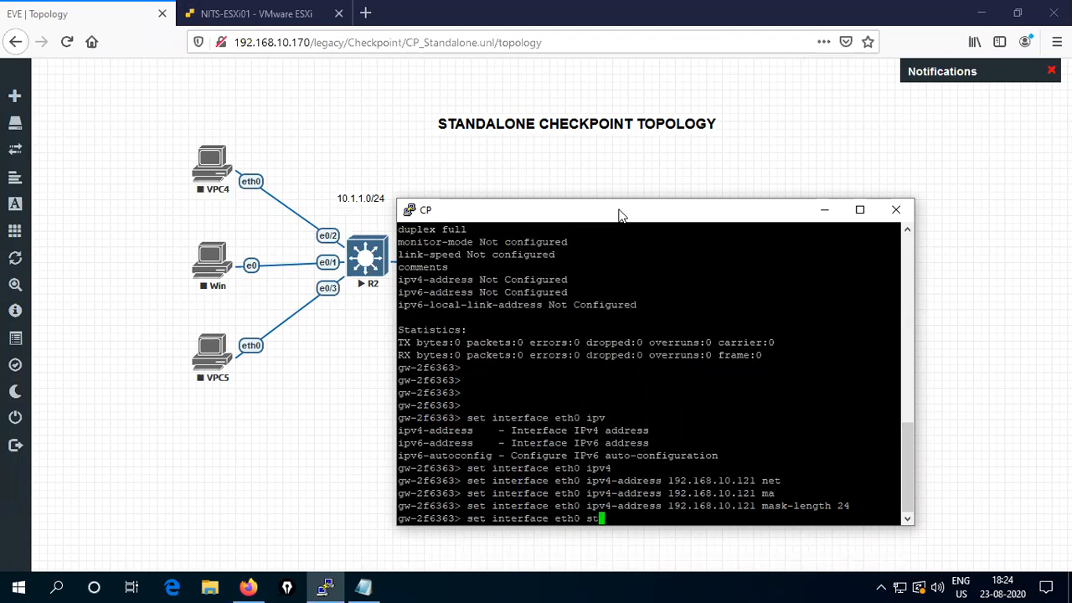
type("ate on")
key("Return")
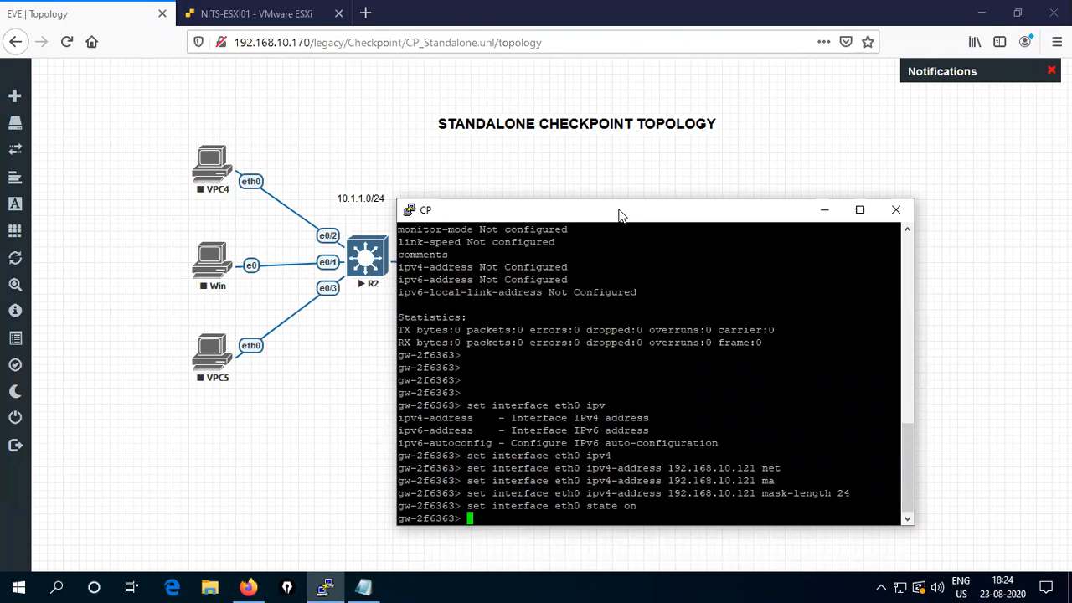
key("Return")
key("Return")
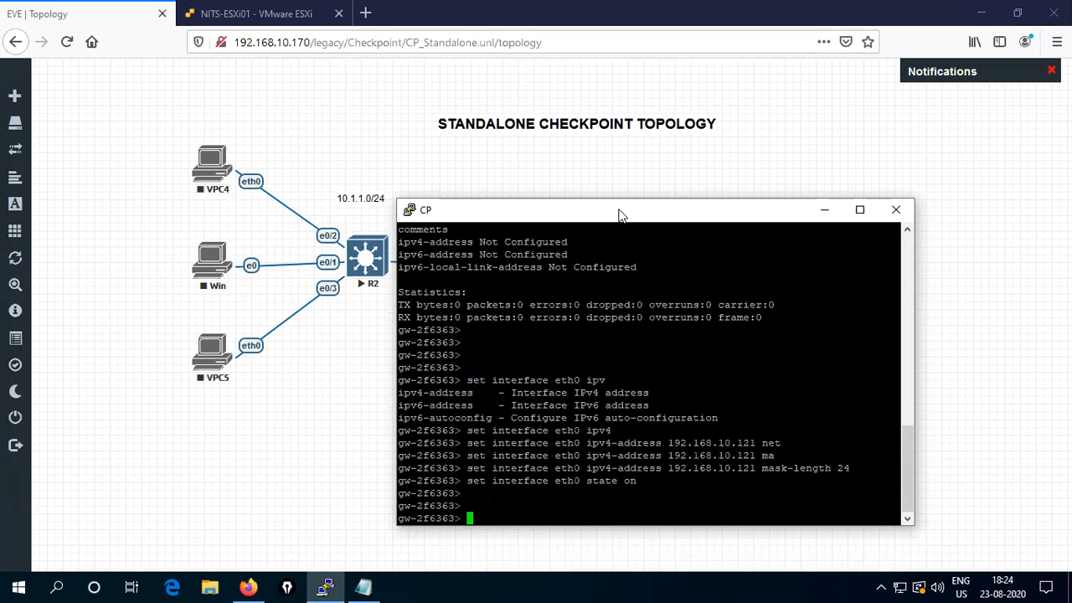
type("set interface eth1")
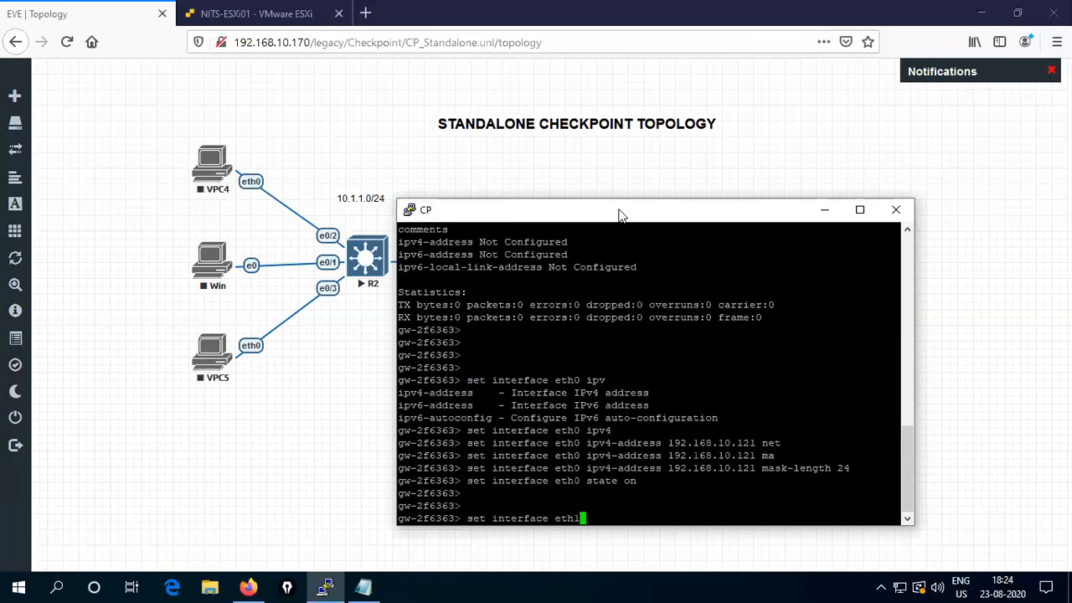
- Set eth1's IPv4 address to 10.1.1.100 with mask-length 24
left_click_drag(606, 211, 610, 182)
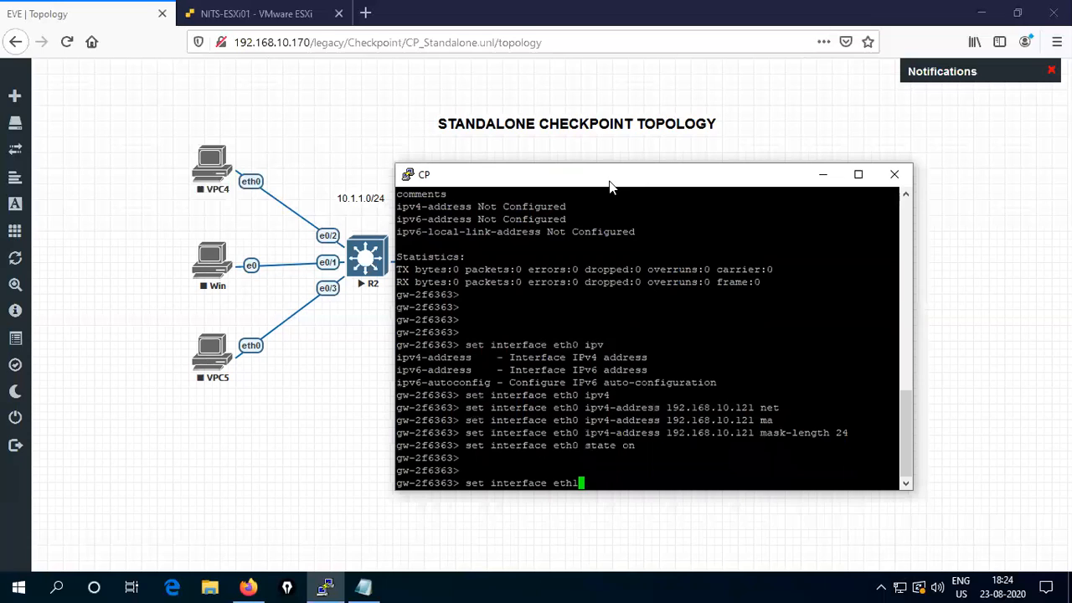
type("ipv4")
type("-")
key("Tab")
type("10")
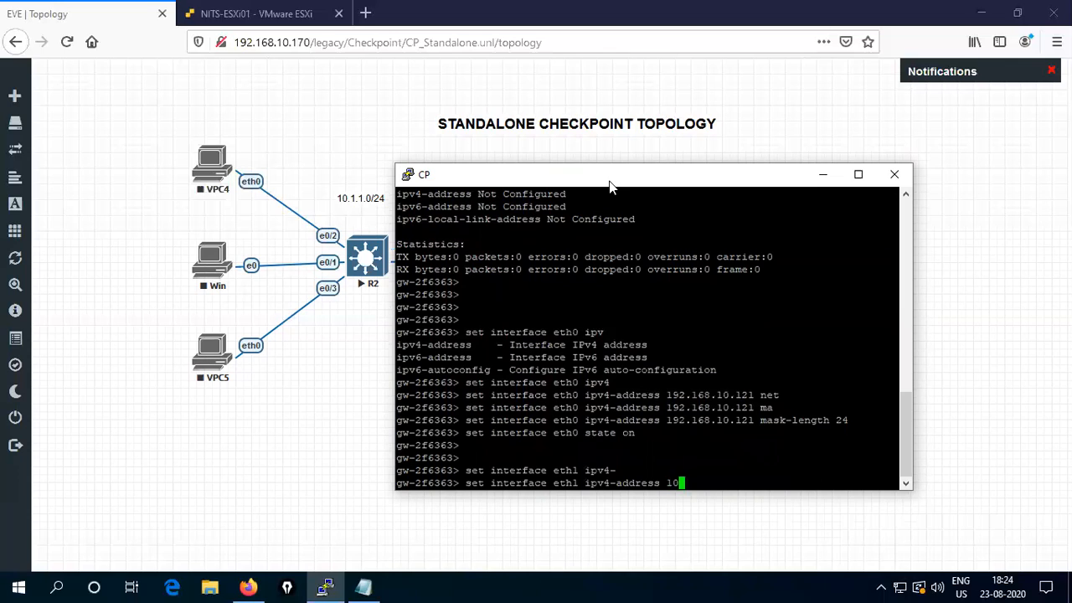
type(".1.1.100 mask-")
key("Tab")
type("24")
key("Return")
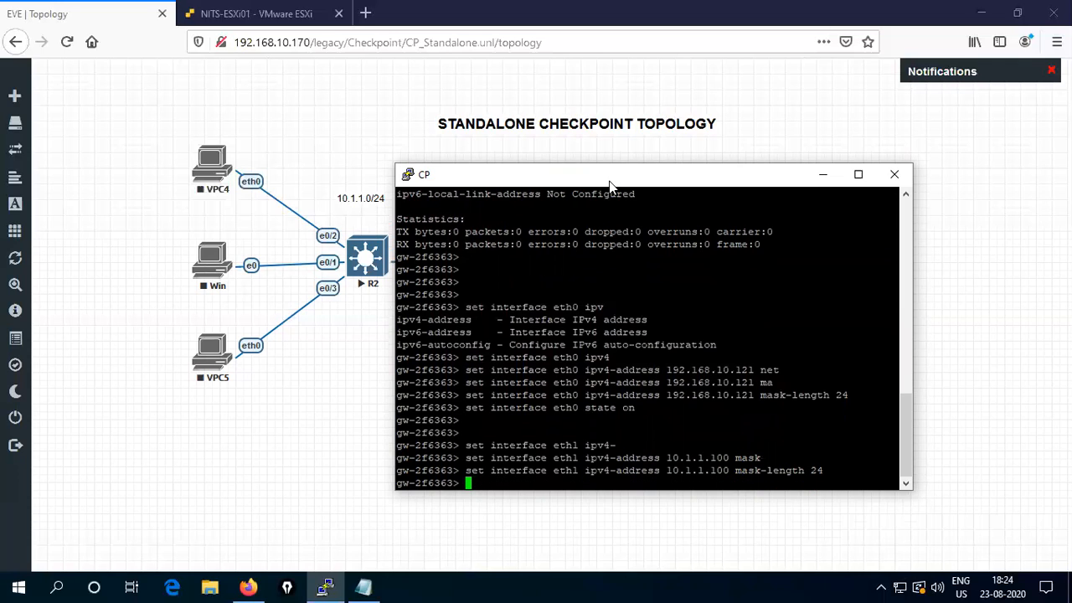
- Turn interface eth1's state on by editing the recalled eth0 state command
key("Up")
key("Up")
key("Left")
key("Left")
key("Left")
key("Left")
key("Left")
key("Left")
key("Left")
key("Left")
key("Left")
key("BackSpace")
type("1")
key("Return")
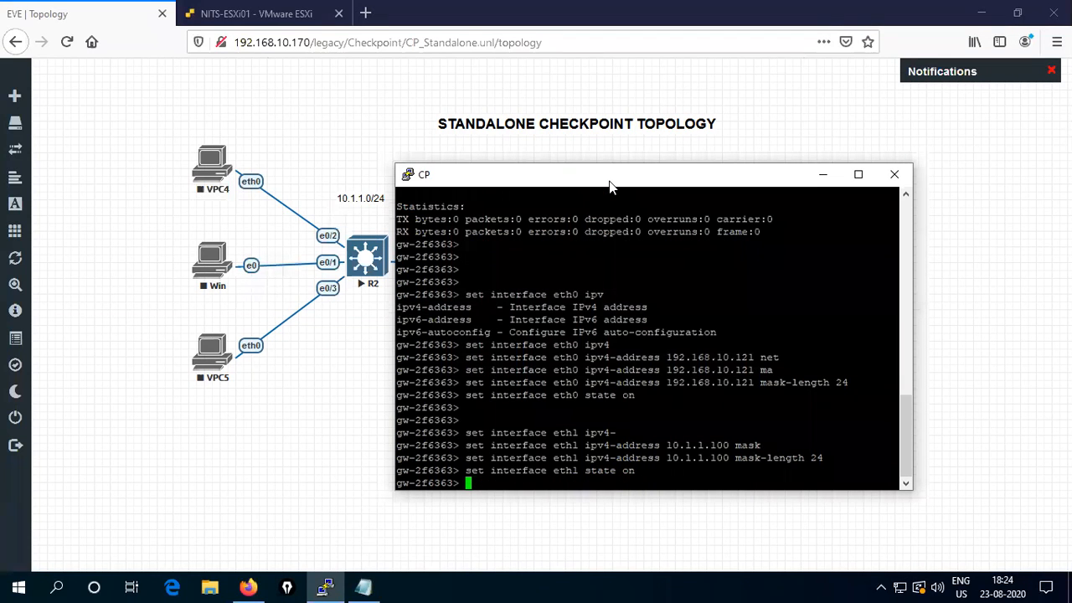
key("Return")
key("Return")
key("Return")
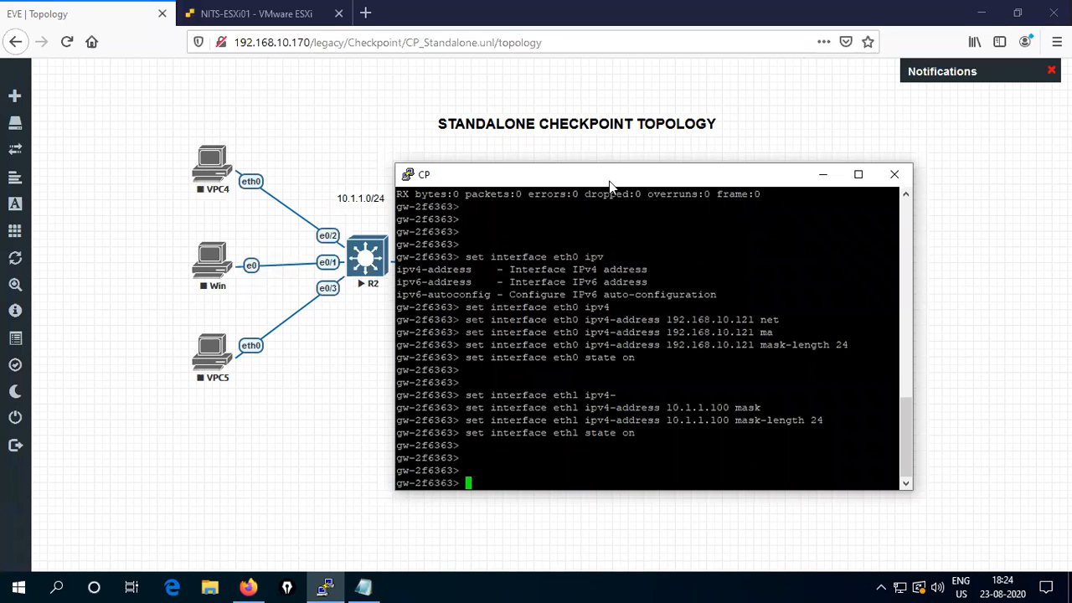
key("Return")
key("Return")
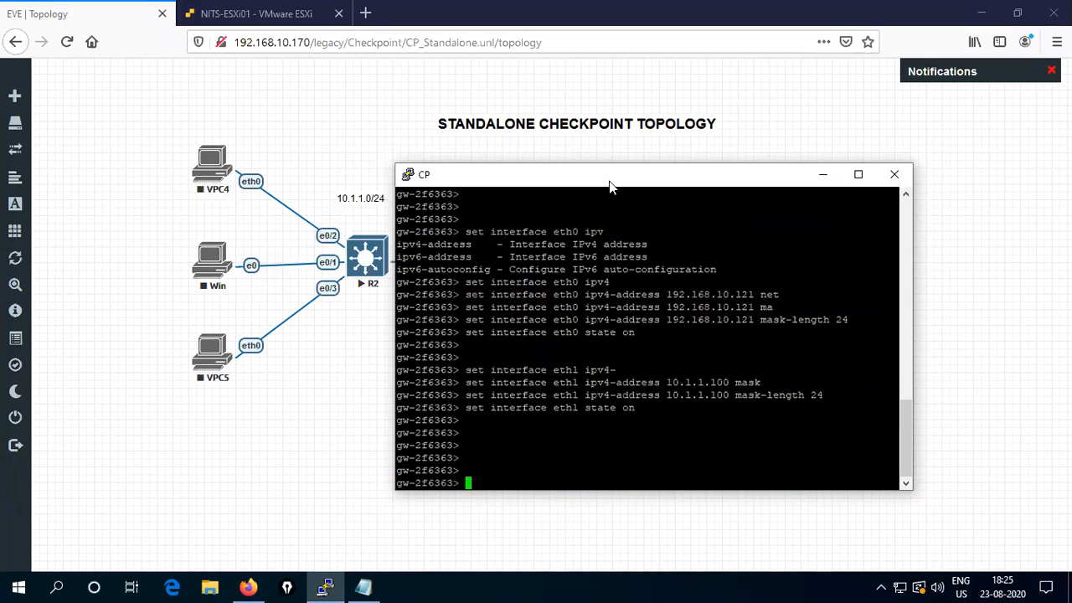
- Run 'save config' and review the three connected routes in 'show route'
type("save config")
key("Return")
key("Return")
key("Return")
key("Return")
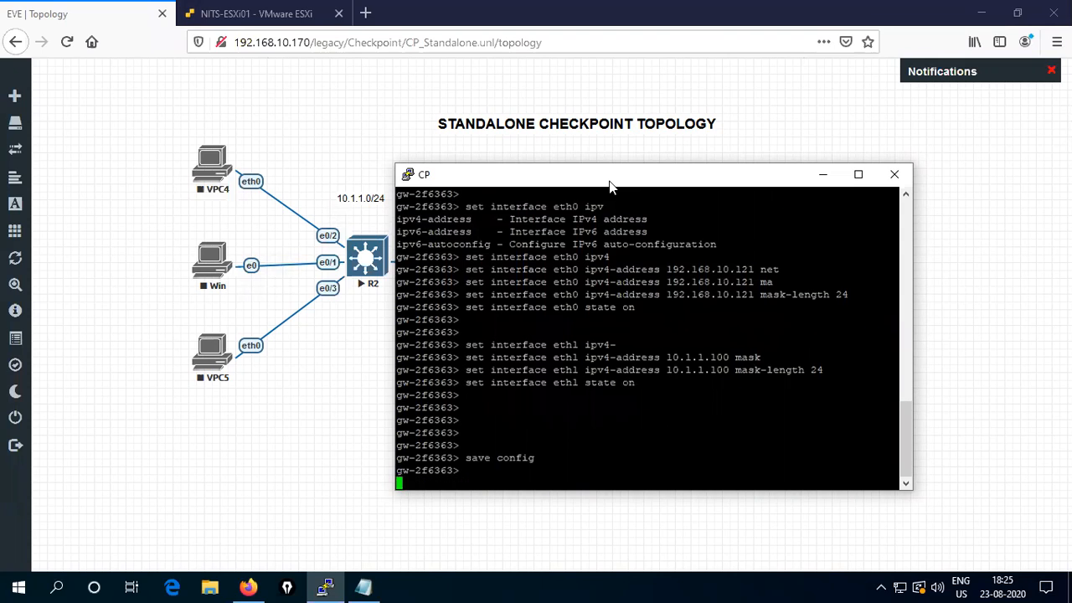
type("show route")
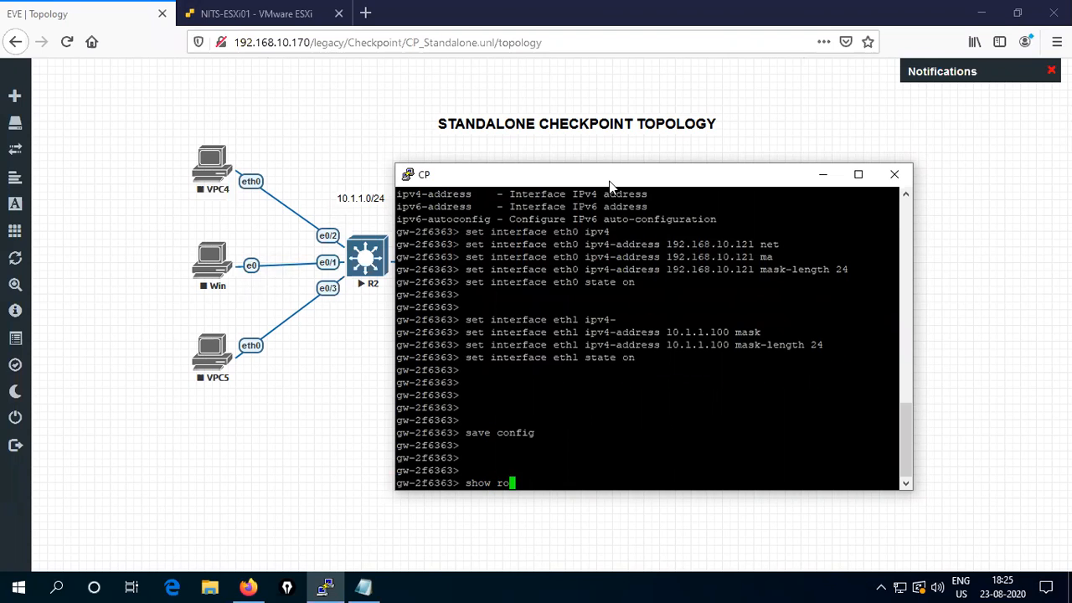
key("Return")
key("Return")
key("Return")
key("Return")
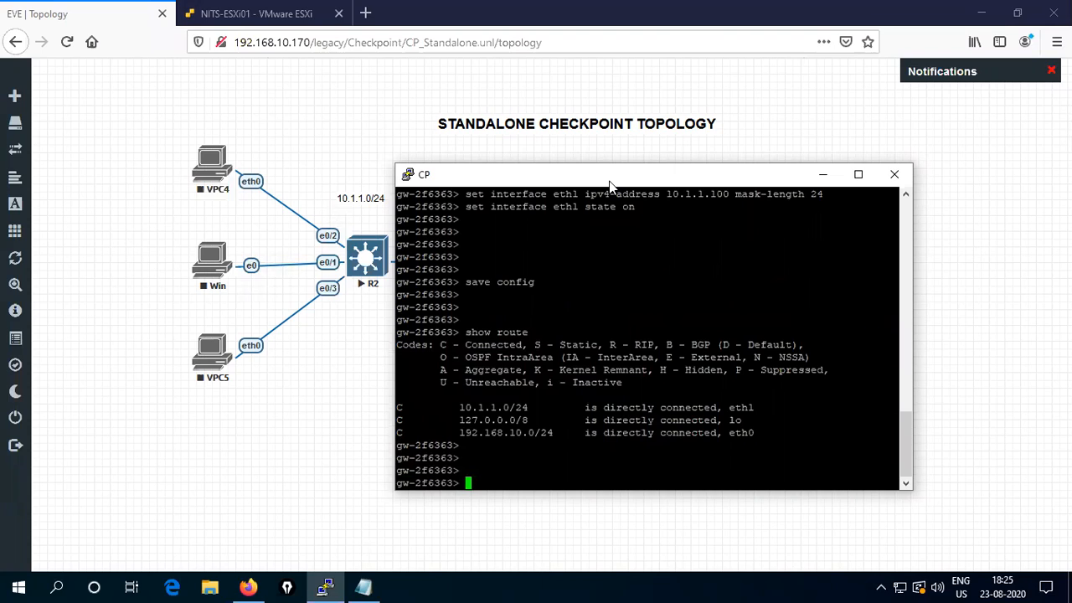
key("Return")
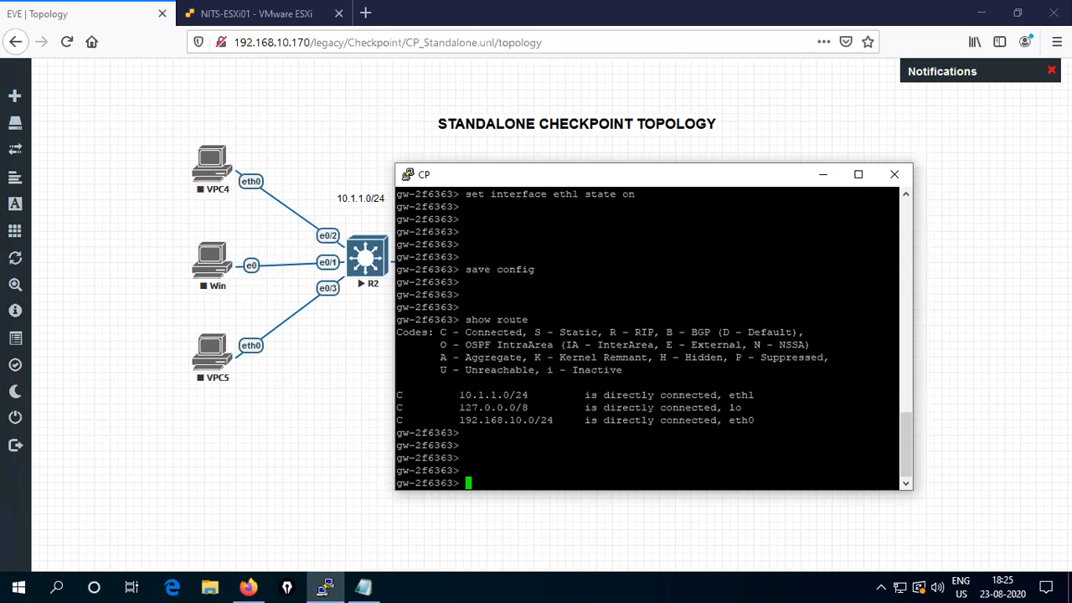
left_click_drag(399, 394, 672, 420)
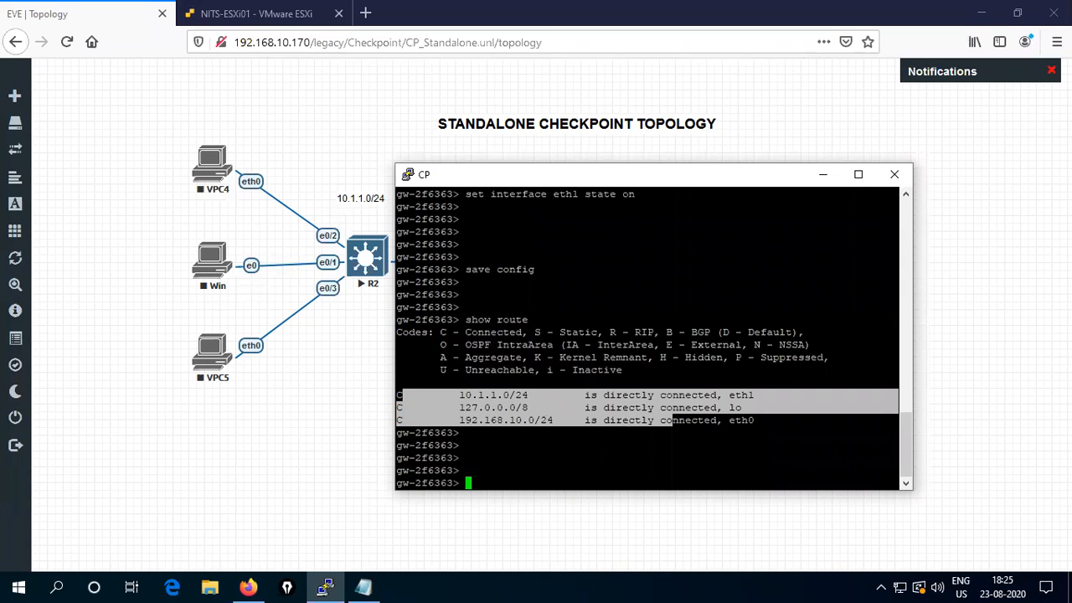
left_click(673, 421)
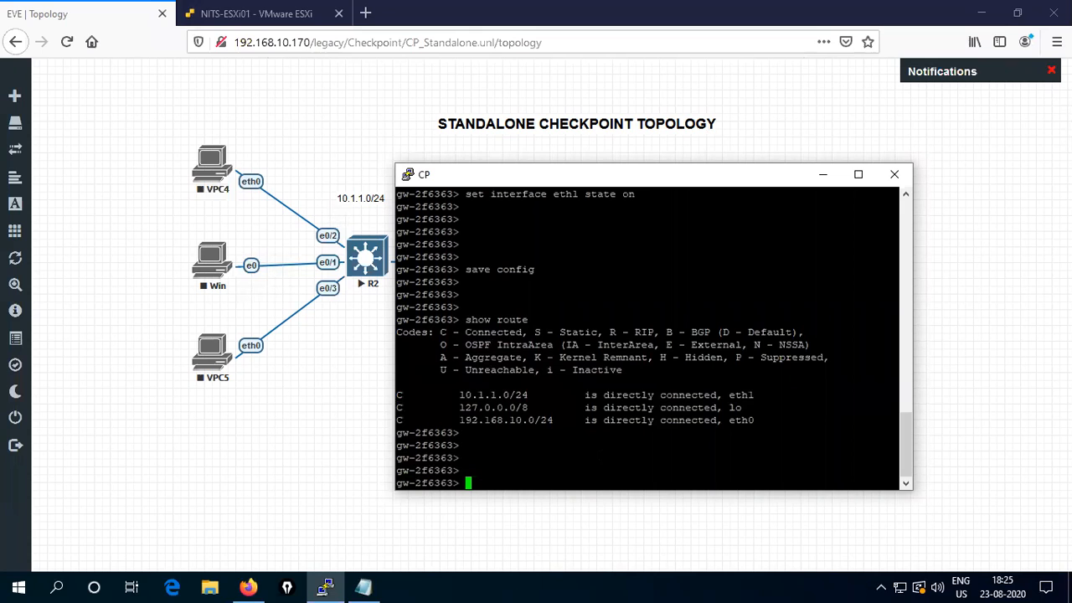
- Ping 192.168.10.199 successfully, then see ping 8.8.8.8 fail as network unreachable
type("ping 192.168.10.199")
key("Return")
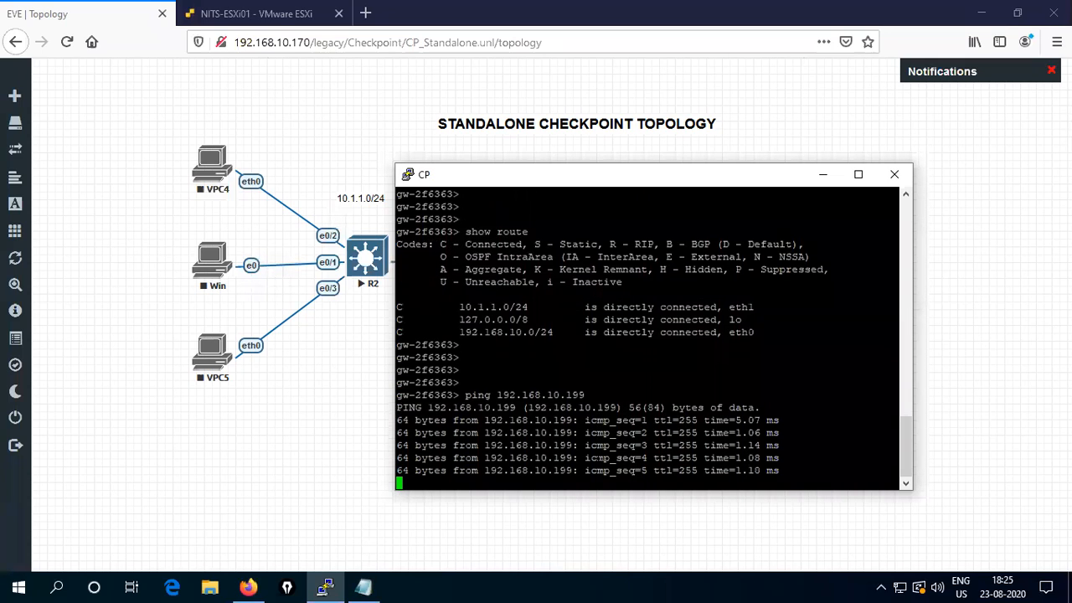
key("Return")
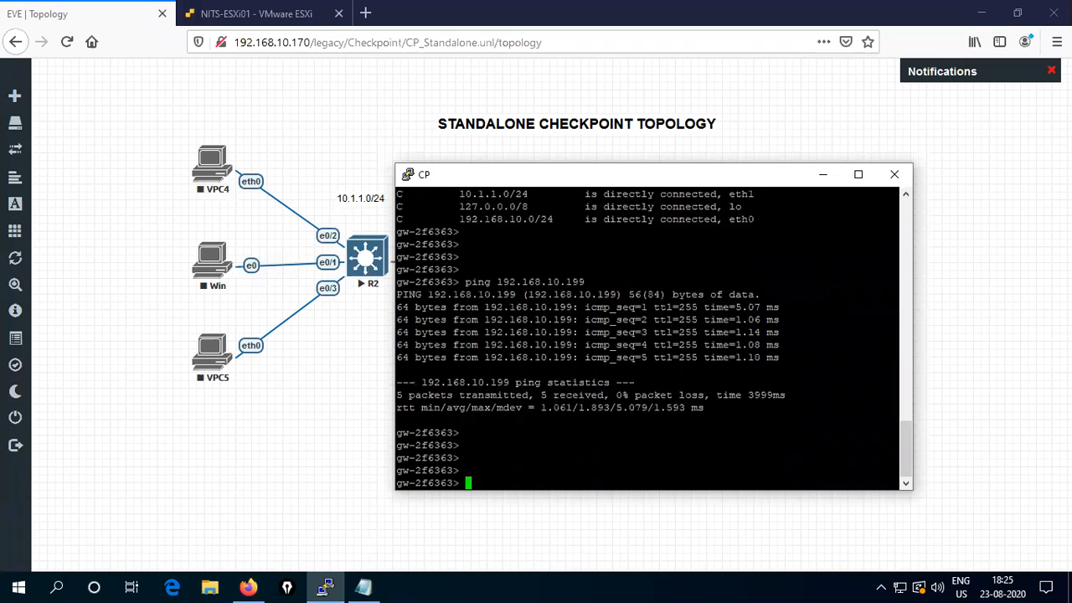
type("ping 8.8.8.8")
key("Return")
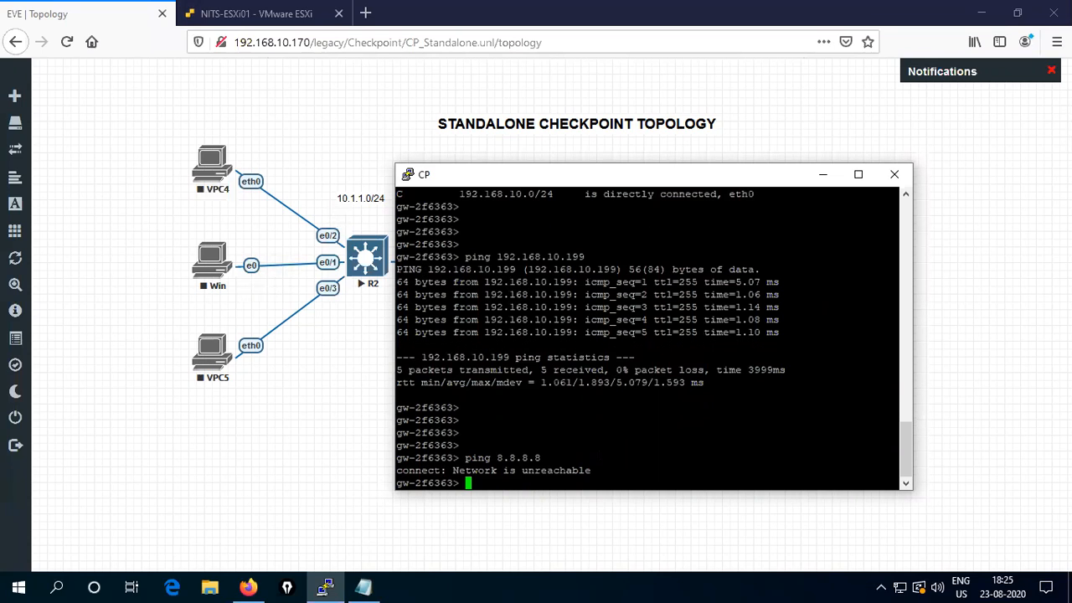
key("Return")
key("Return")
key("Return")
key("Return")
key("Return")
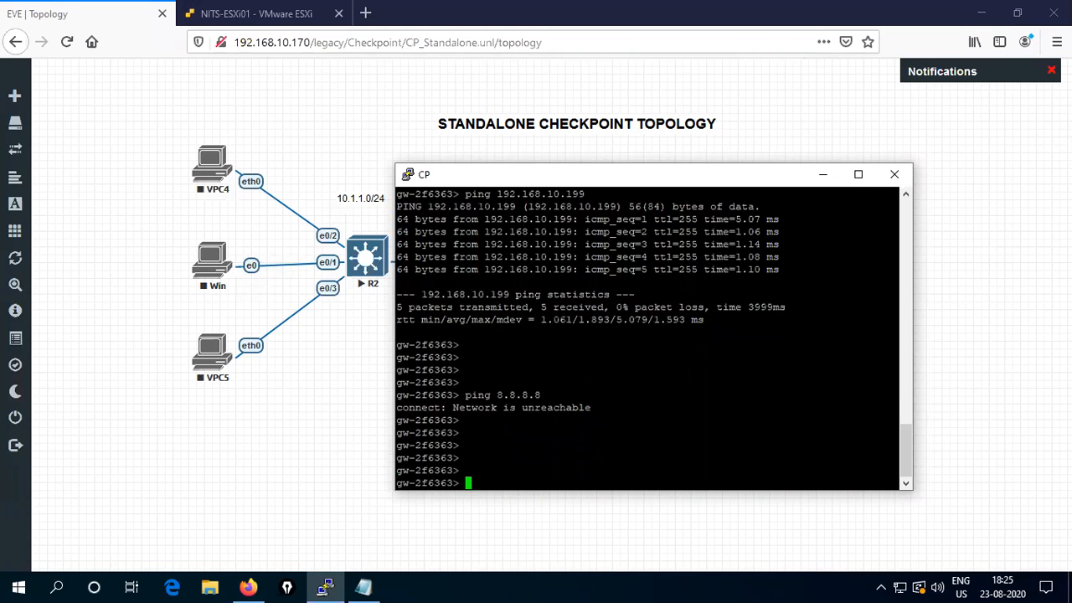
key("Return")
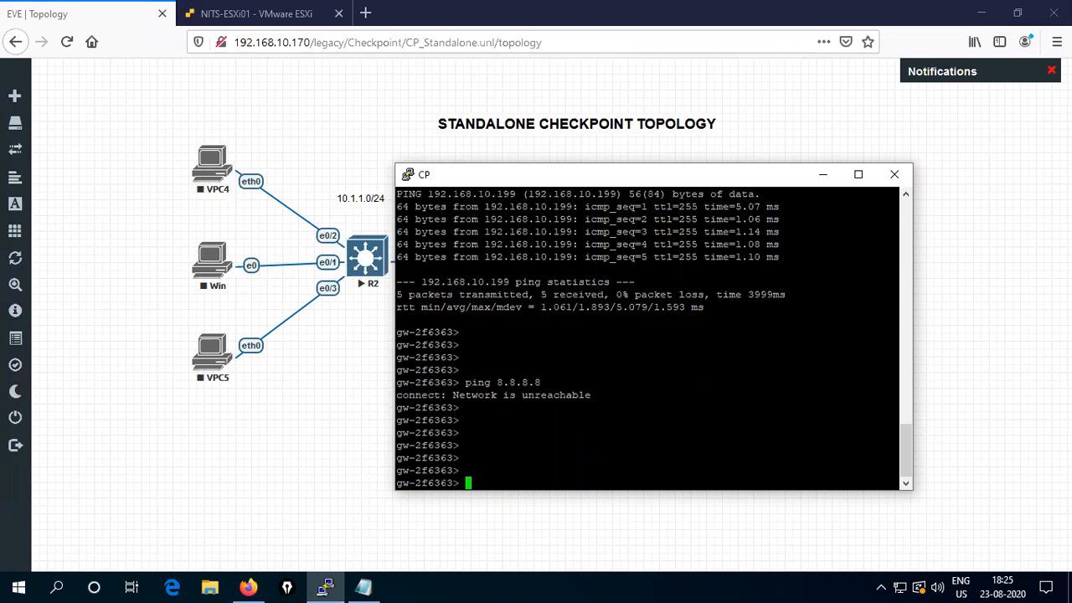
type("set static")
- Add a default static route with nexthop gateway address 192.168.10.199
key("Tab")
type("rou")
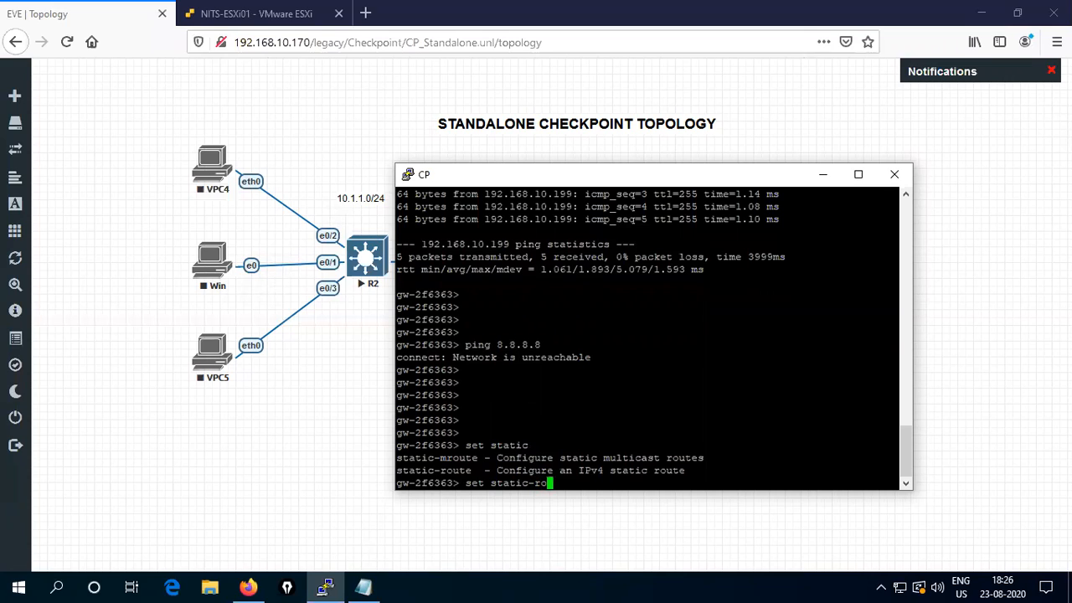
key("Tab")
type("defa")
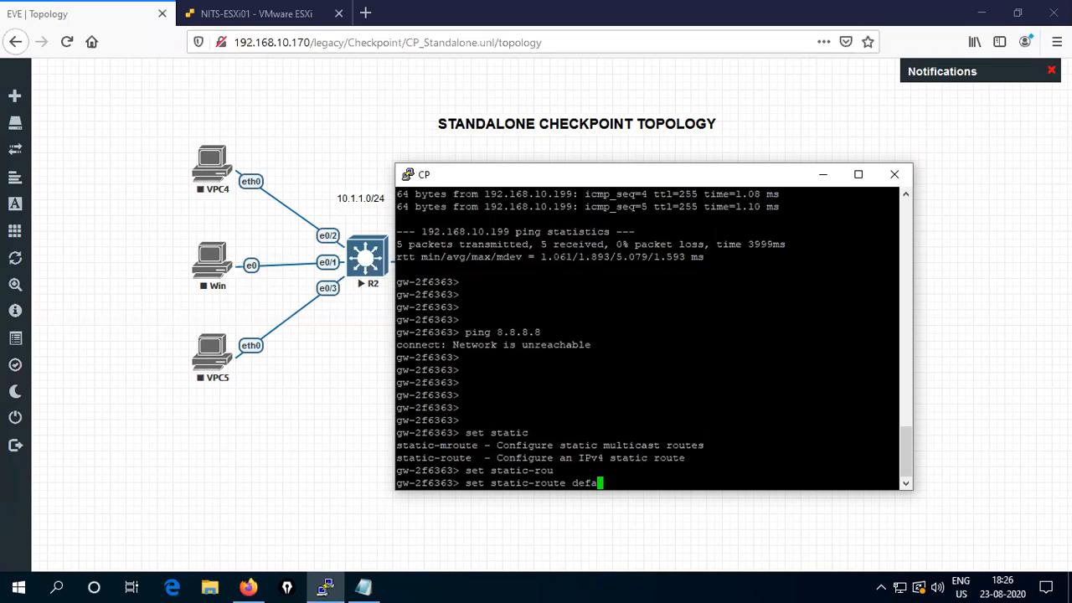
key("Tab")
type("next")
key("Tab")
type("gate")
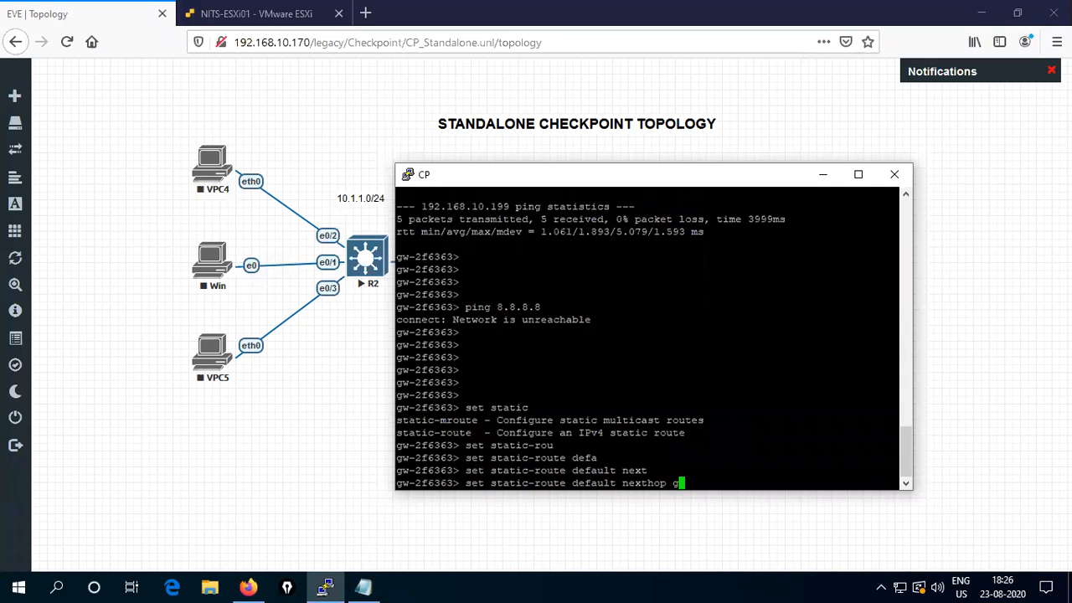
key("Tab")
type("addres")
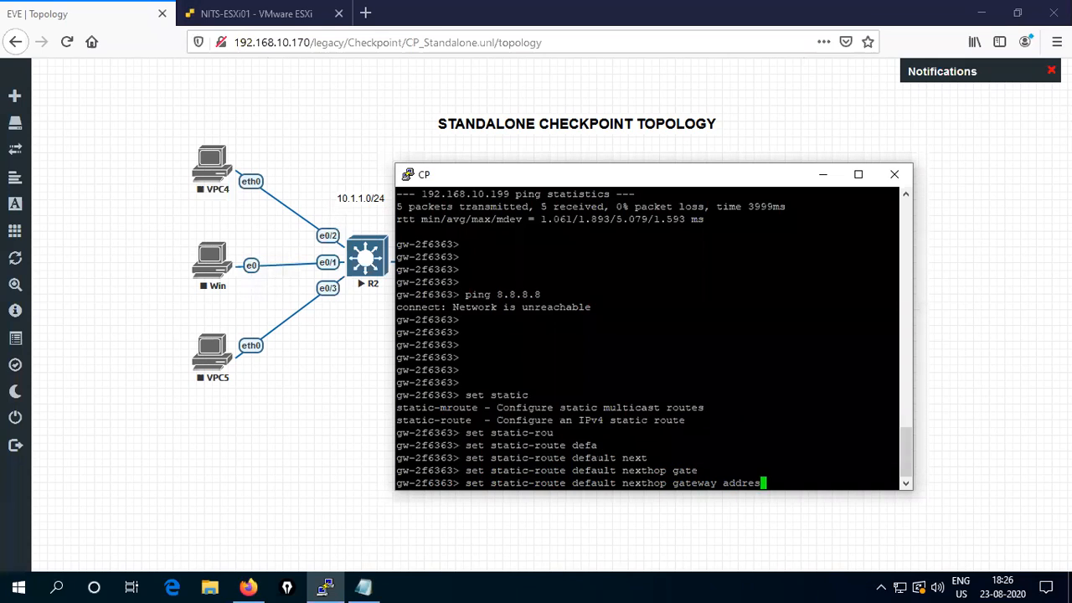
key("Tab")
type("192.168.")
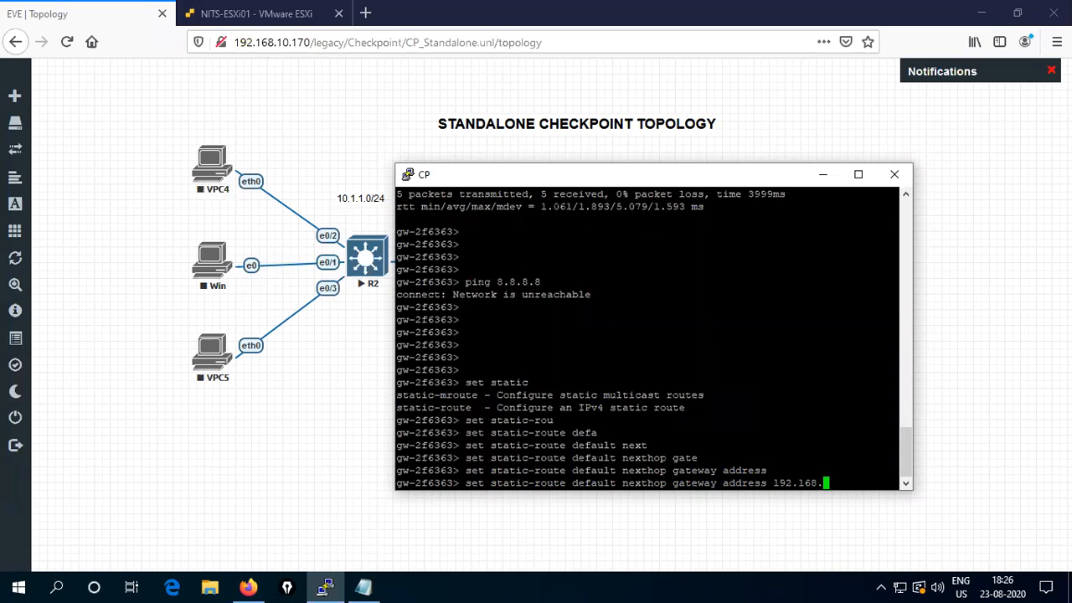
type("10.199 on")
key("Return")
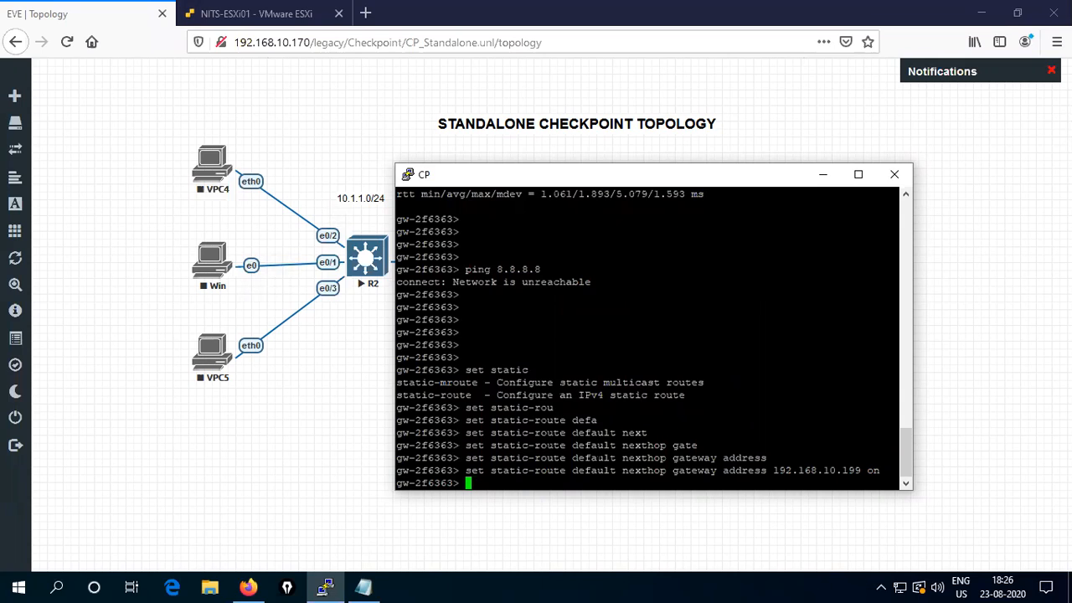
key("Return")
key("Return")
key("Return")
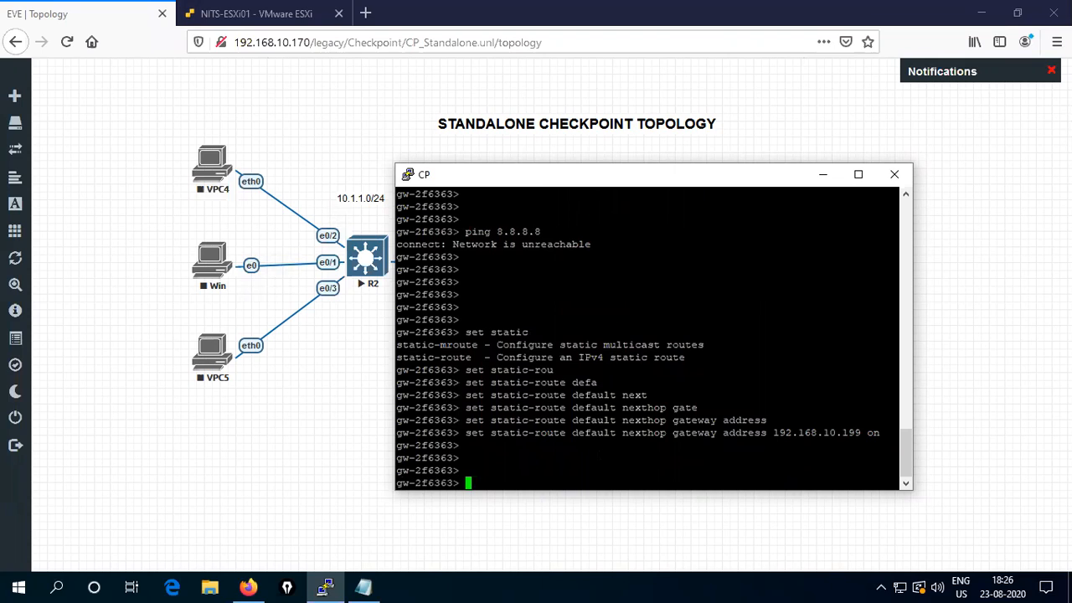
- Ping yahoo.com, which fails to resolve, then ping 8.8.8.8 successfully
type("ping yahoo.com")
key("Return")
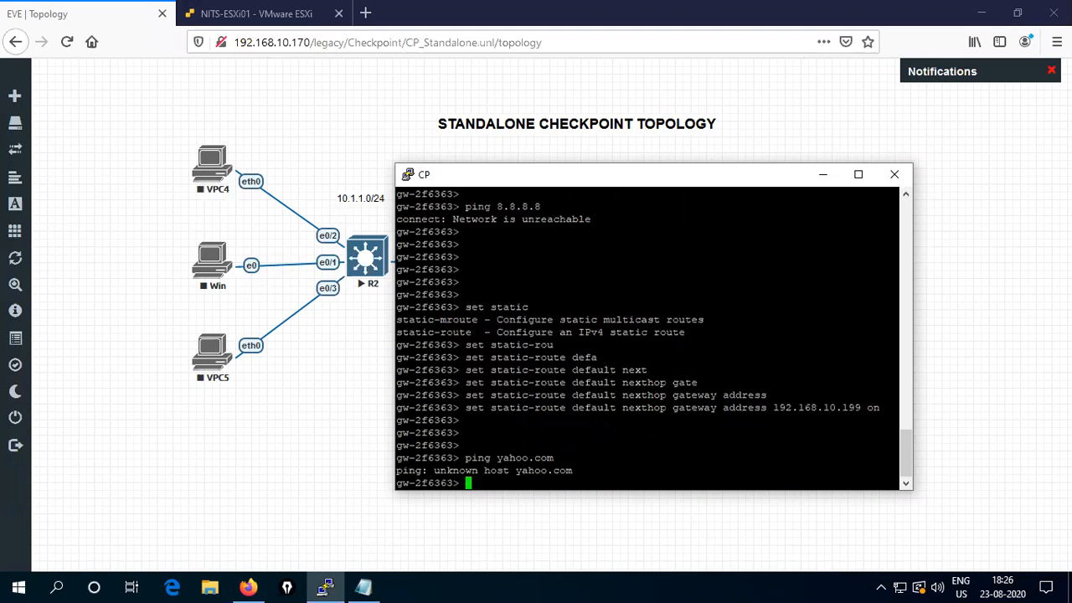
key("Up")
key("Up")
key("Up")
key("Return")
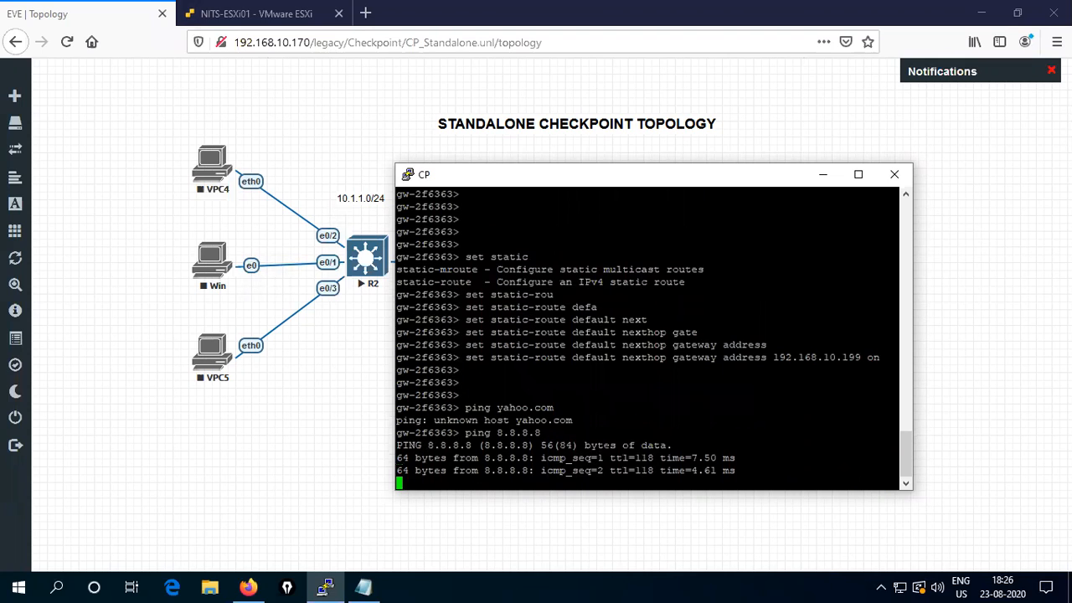
key("ctrl+c")
type("set ")
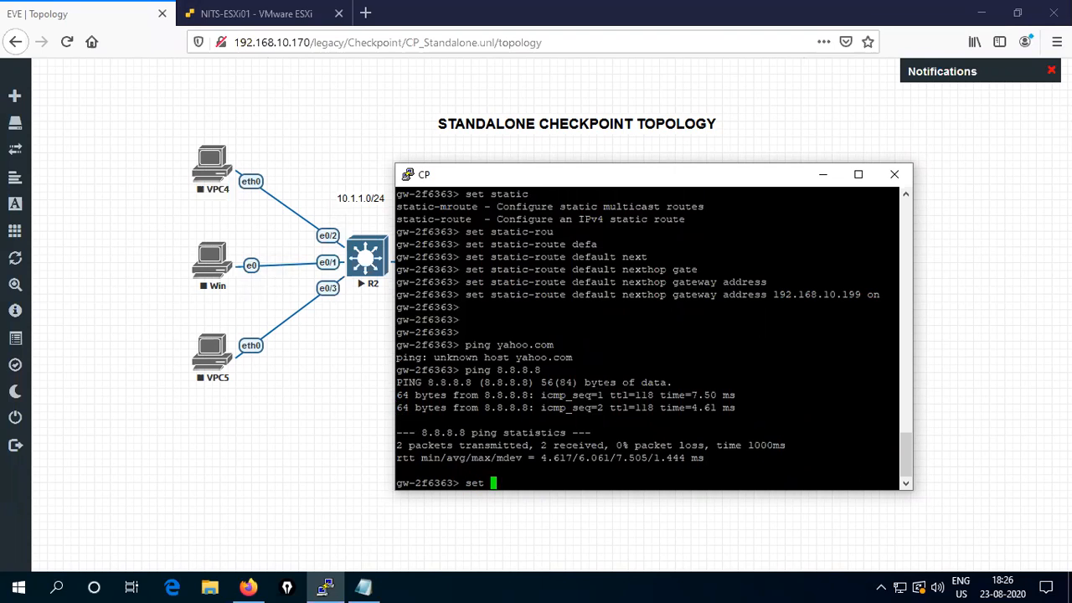
type("dns prim")
- Set the primary DNS to 8.8.8.8 and ping yahoo.com with 0% loss
key("Tab")
type("8.8.8.8")
key("Return")
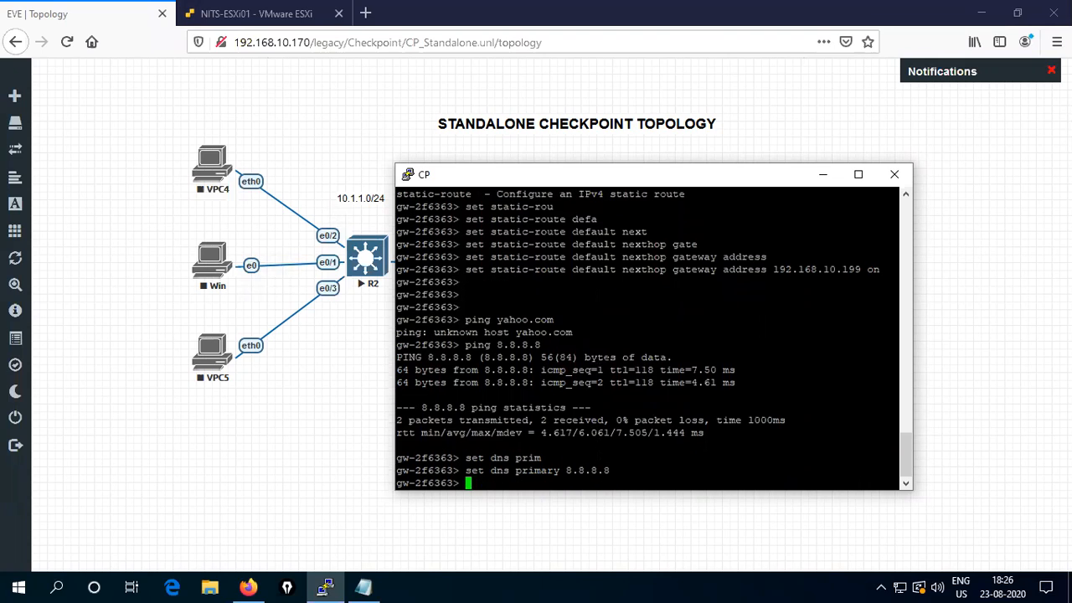
key("Return")
key("Return")
key("Return")
type("ping 8.8.8.8")
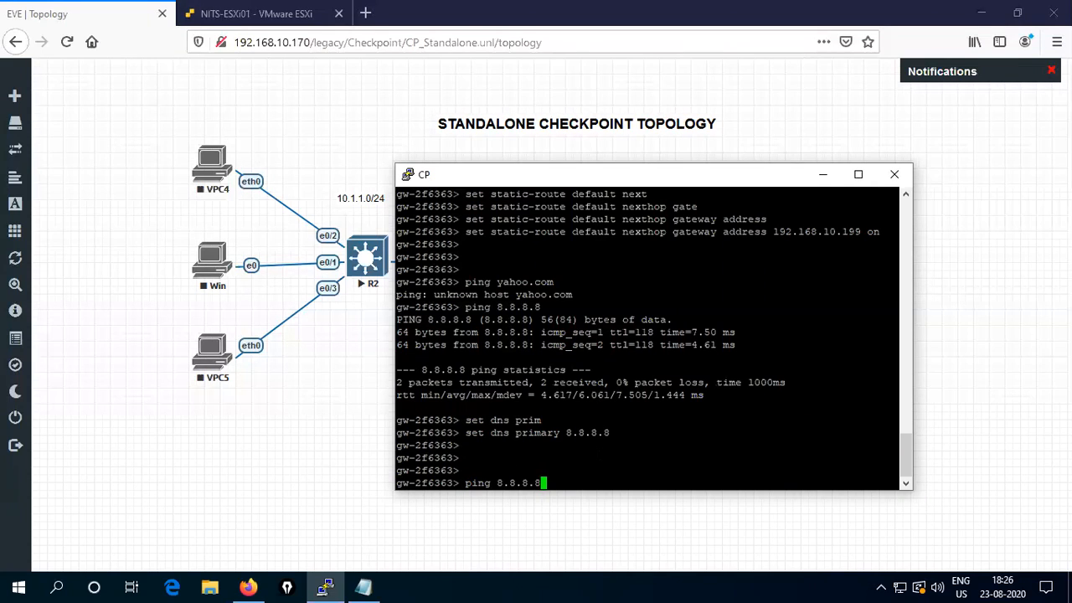
key("Up")
key("Return")
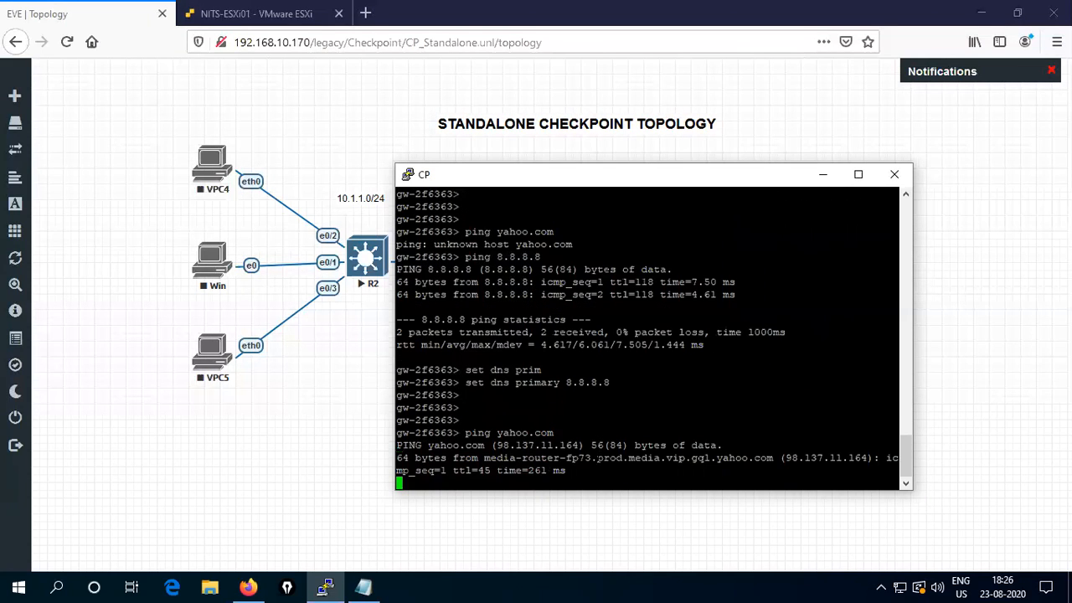
key("Return")
key("Return")
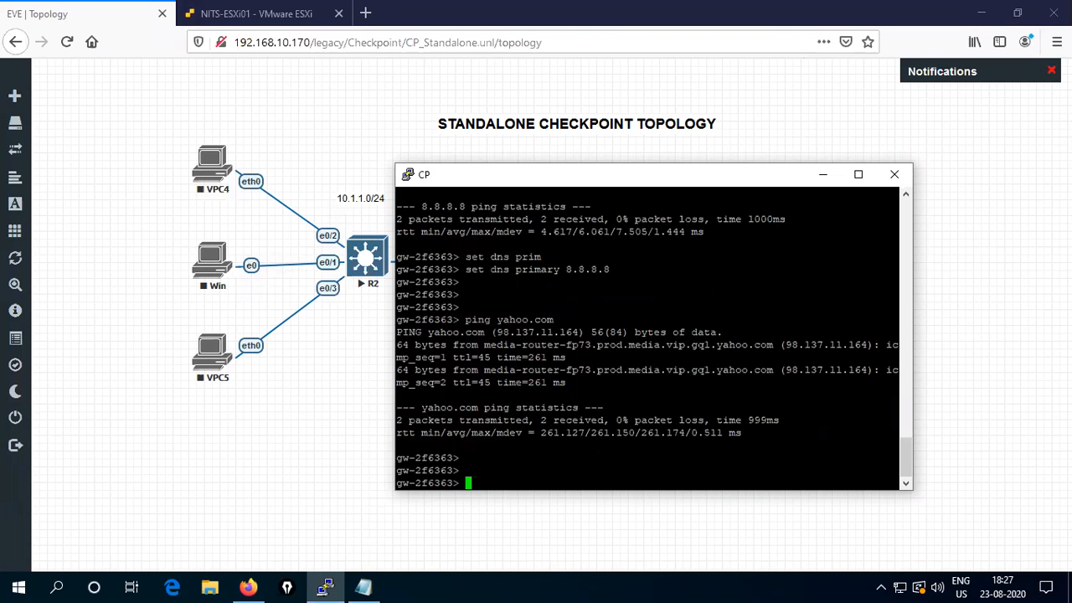
- Set a new expert password on the gateway with 'set expert-password', entering and confirming it
type("set exper")
key("Tab")
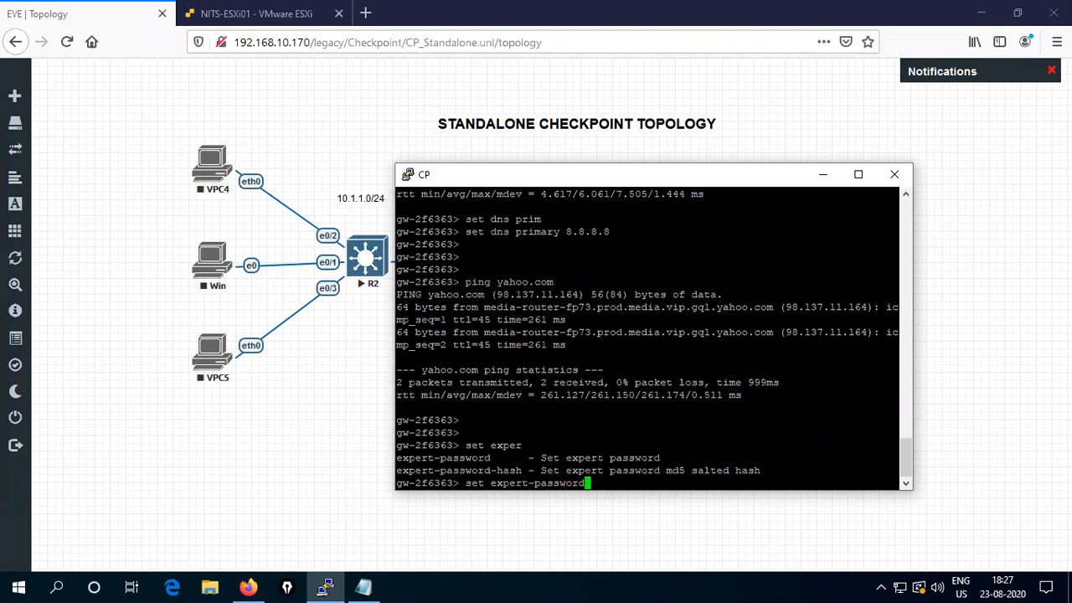
key("Return")
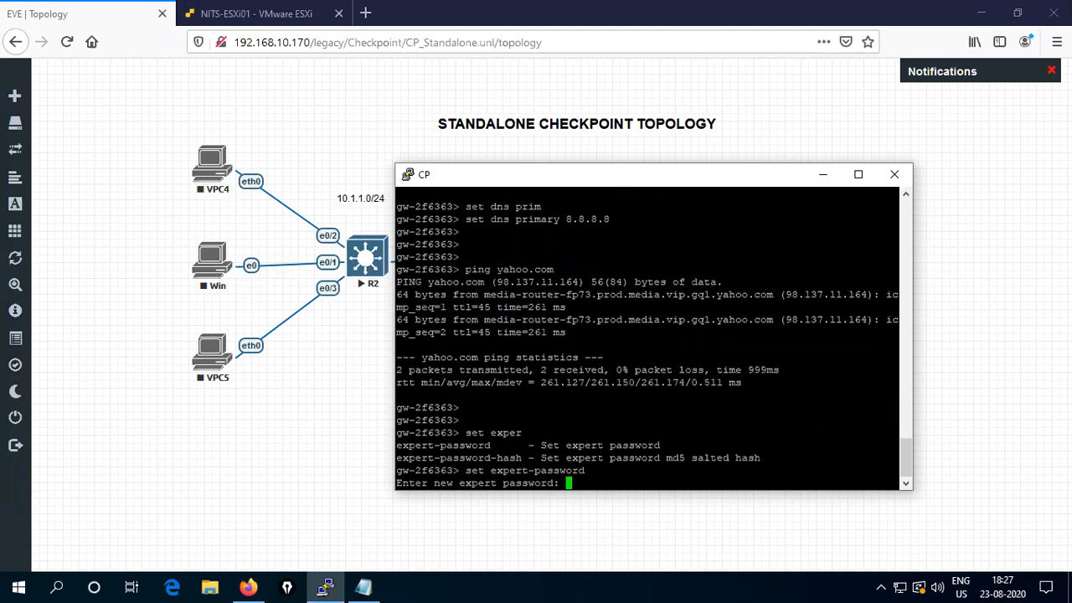
key("Return")
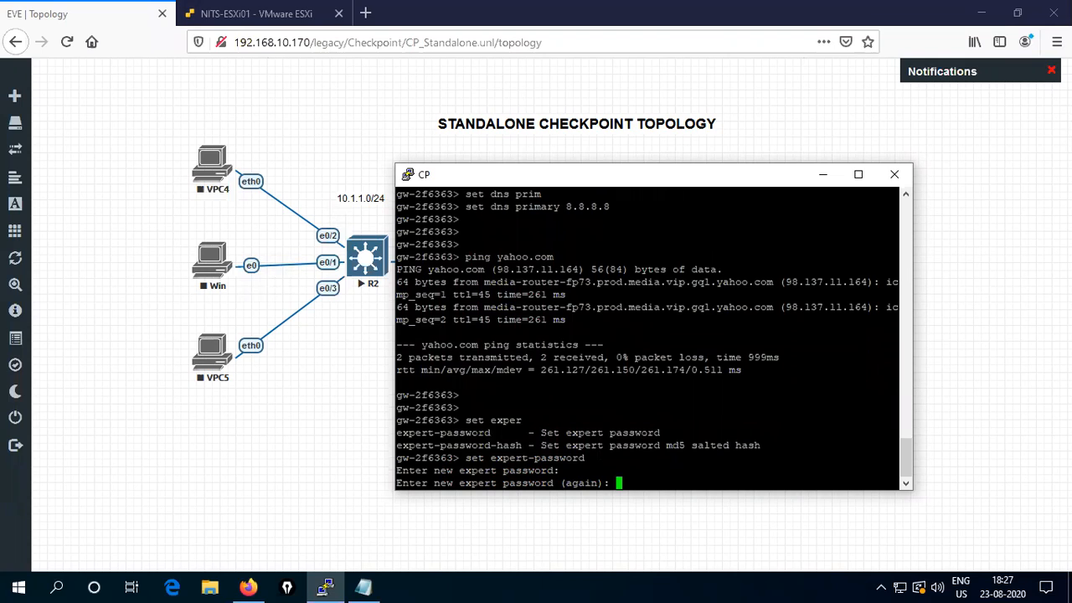
key("Return")
key("Return")
key("Return")
key("Return")
key("Return")
key("Return")
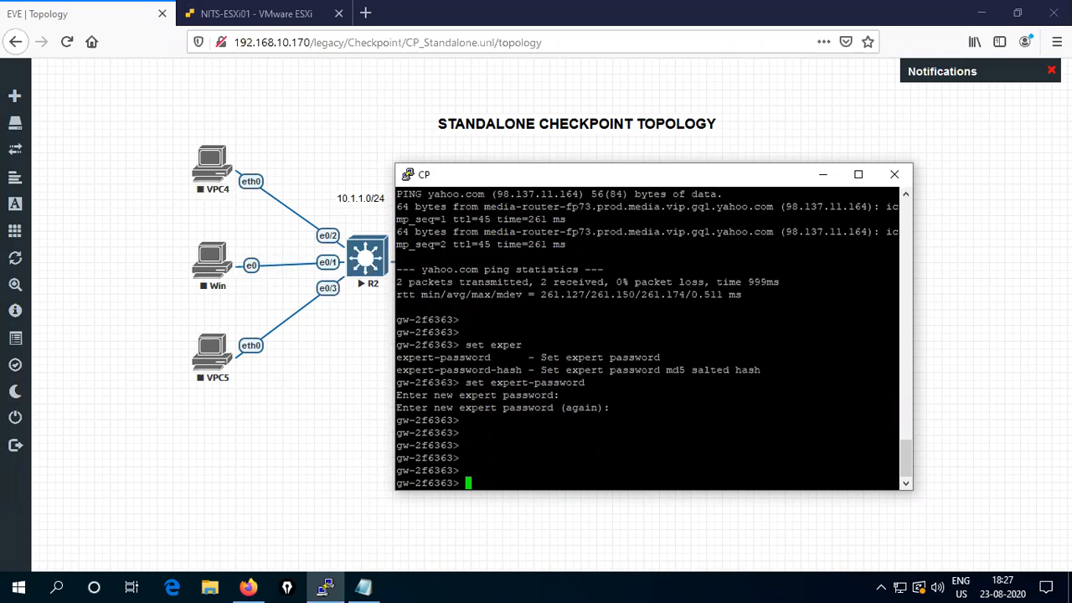
key("Return")
key("Return")
key("Return")
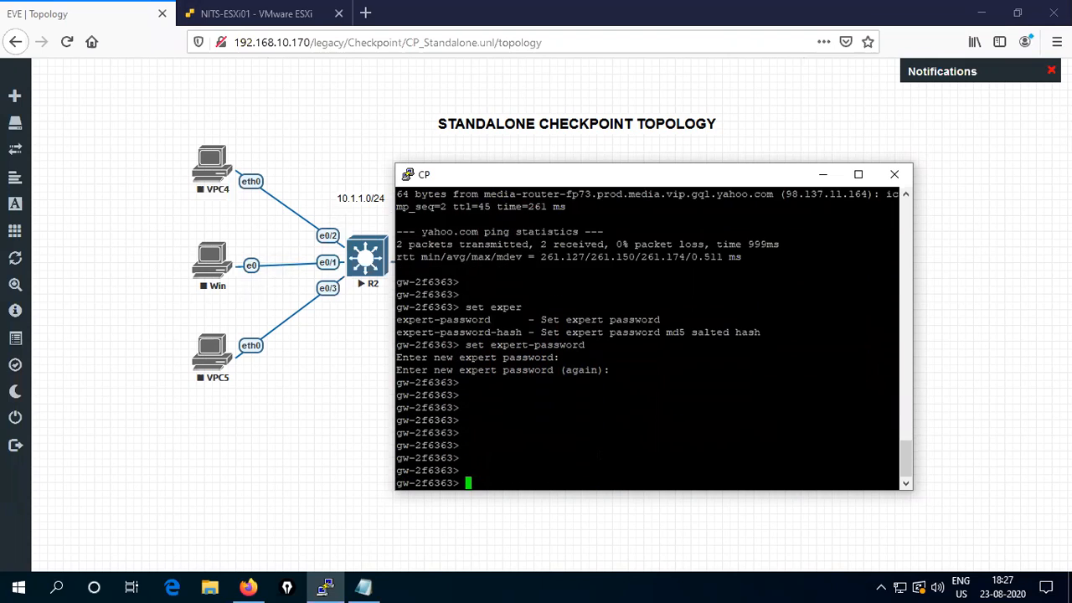
- Enter expert mode with the new password, then exit back to the clish prompt
type("ex")
key("Tab")
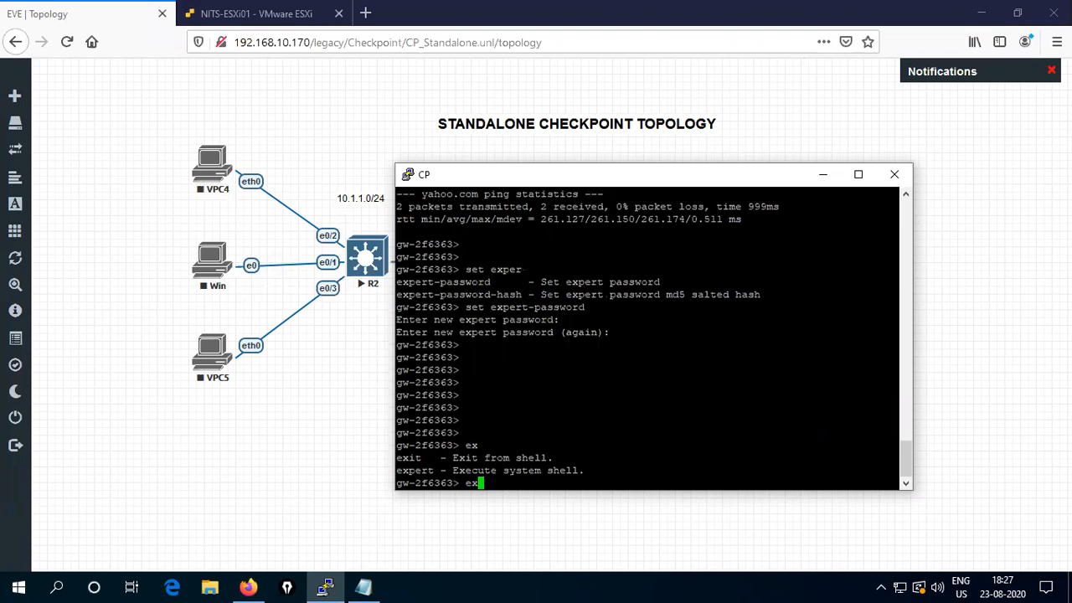
type("pe")
key("Tab")
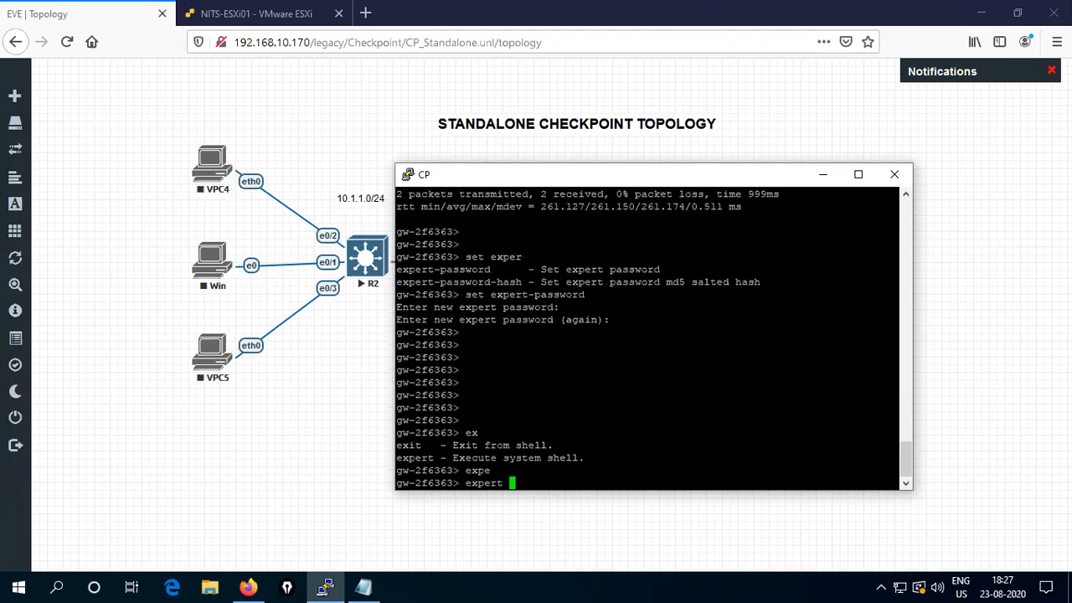
key("Return")
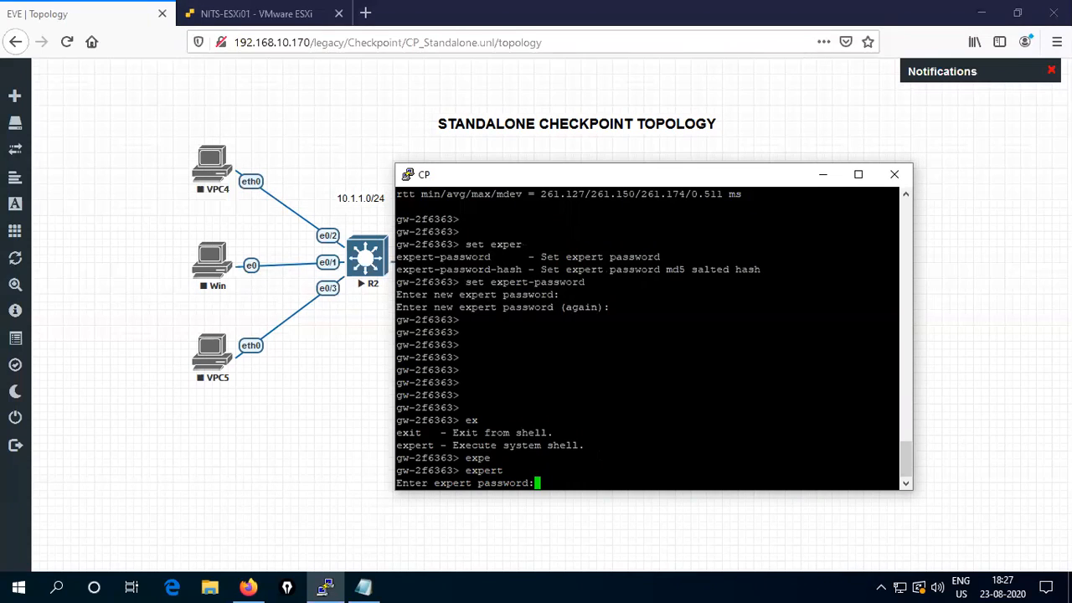
key("Return")
key("Return")
key("Return")
key("Return")
key("Return")
key("Return")
key("Return")
key("Return")
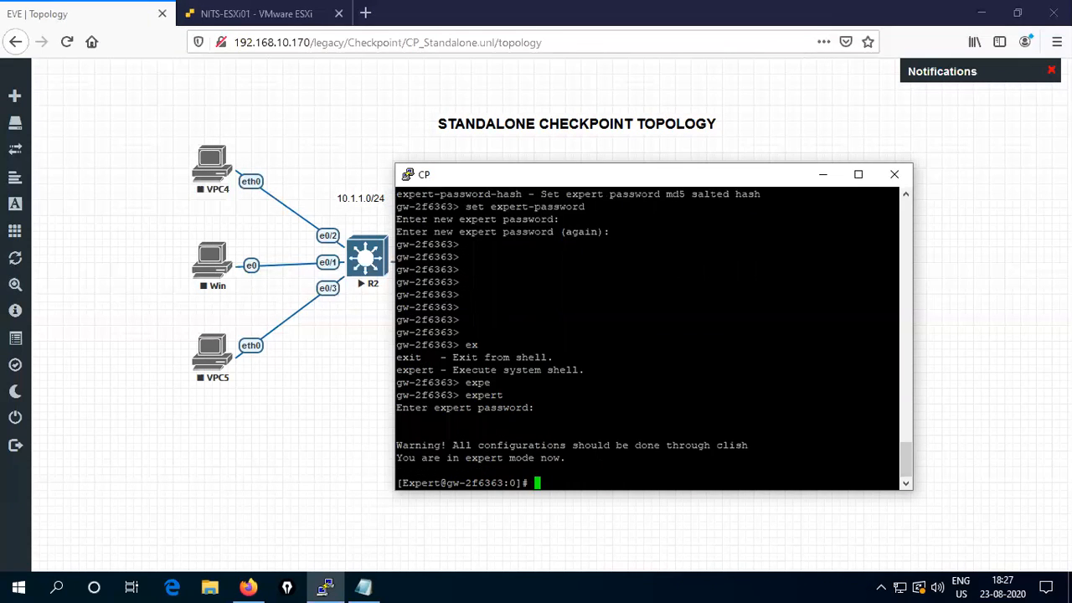
type("exit")
key("Return")
key("Return")
key("Return")
key("Return")
key("Return")
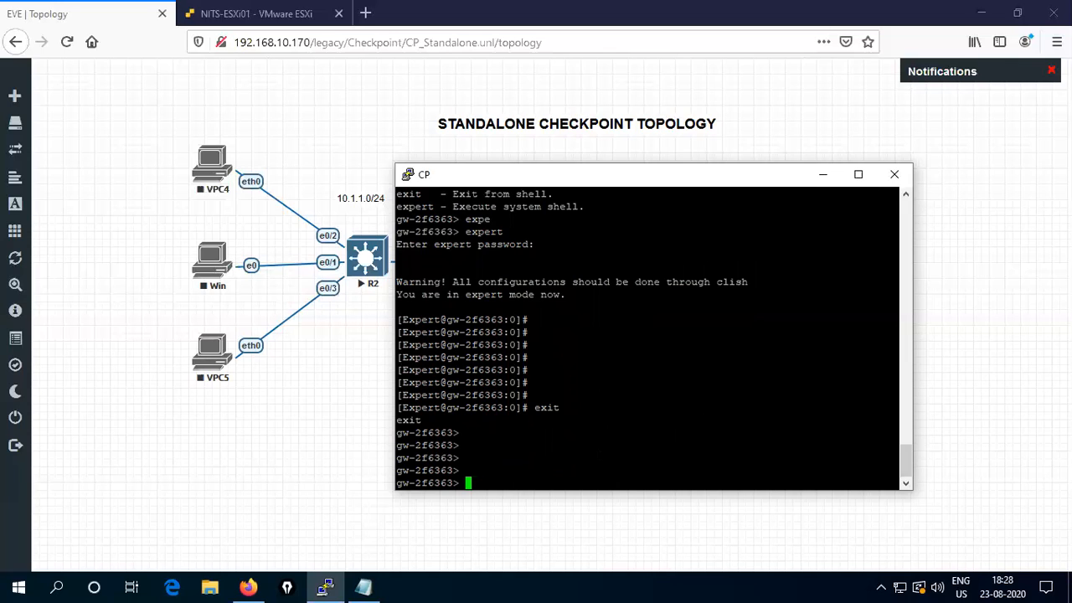
- In Notepad, add 'Step2', 'install the gateway & management roles on CP.' and 'access using web browser.'
left_click(365, 587)
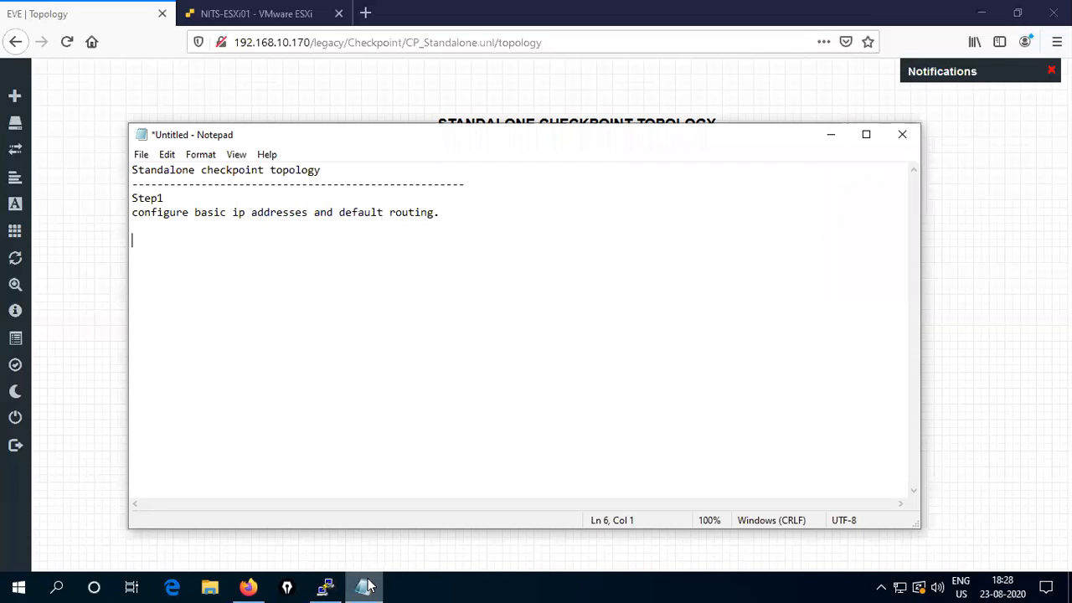
type("Step2")
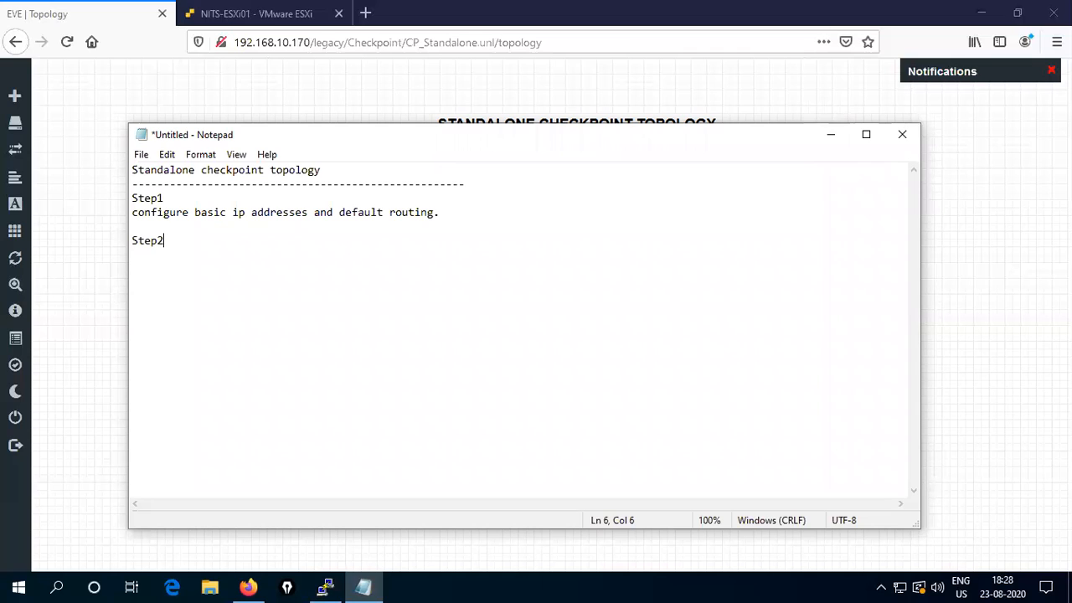
key("Return")
type("install ")
type("the gateway ")
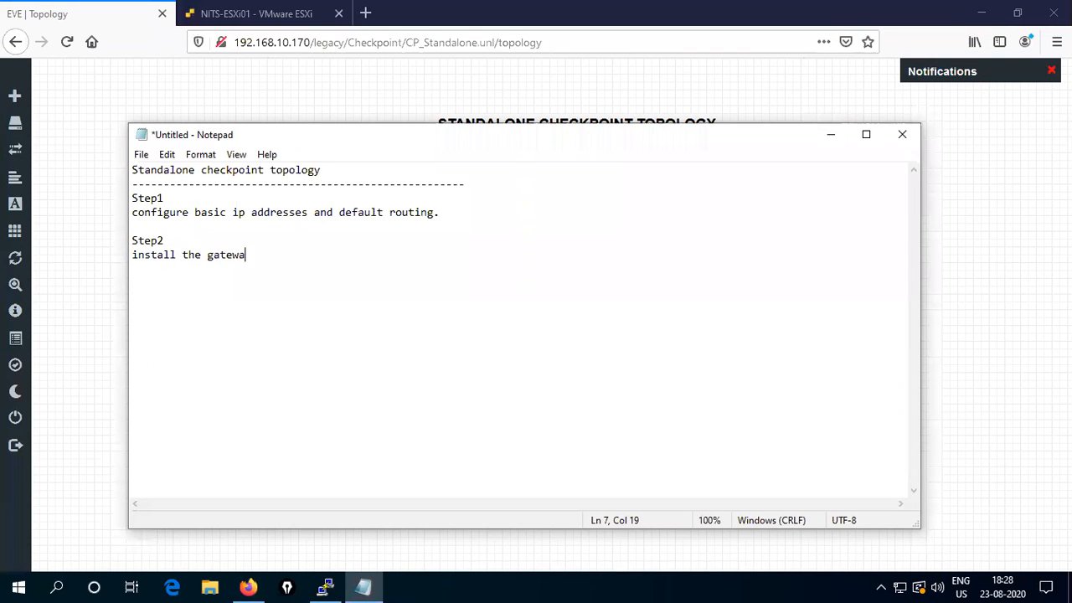
type("& manan")
key("BackSpace")
type("gement ")
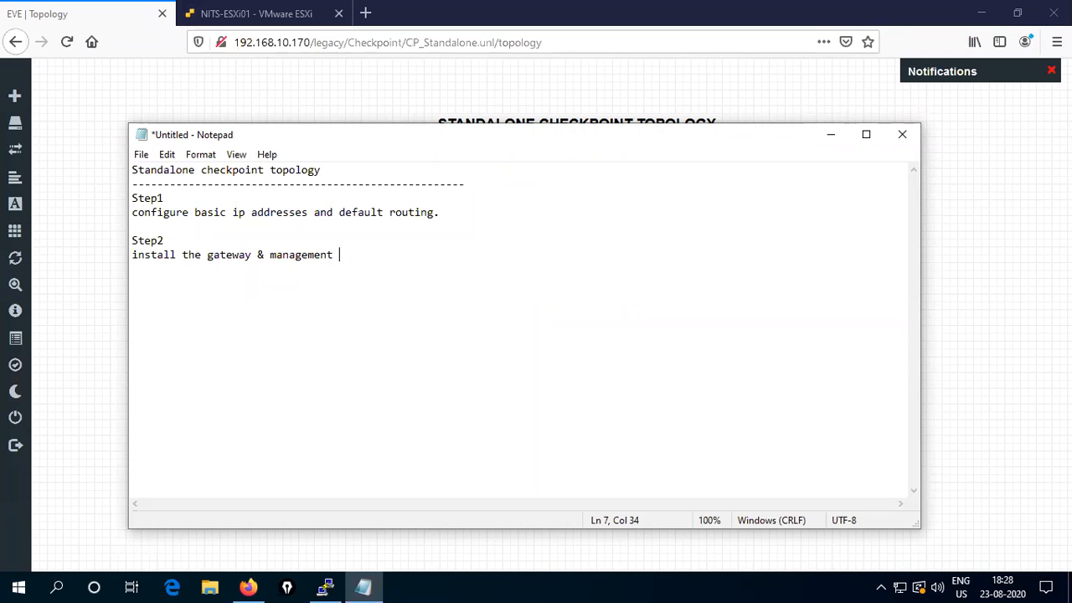
type("roles on CP.")
key("Return")
type("access ")
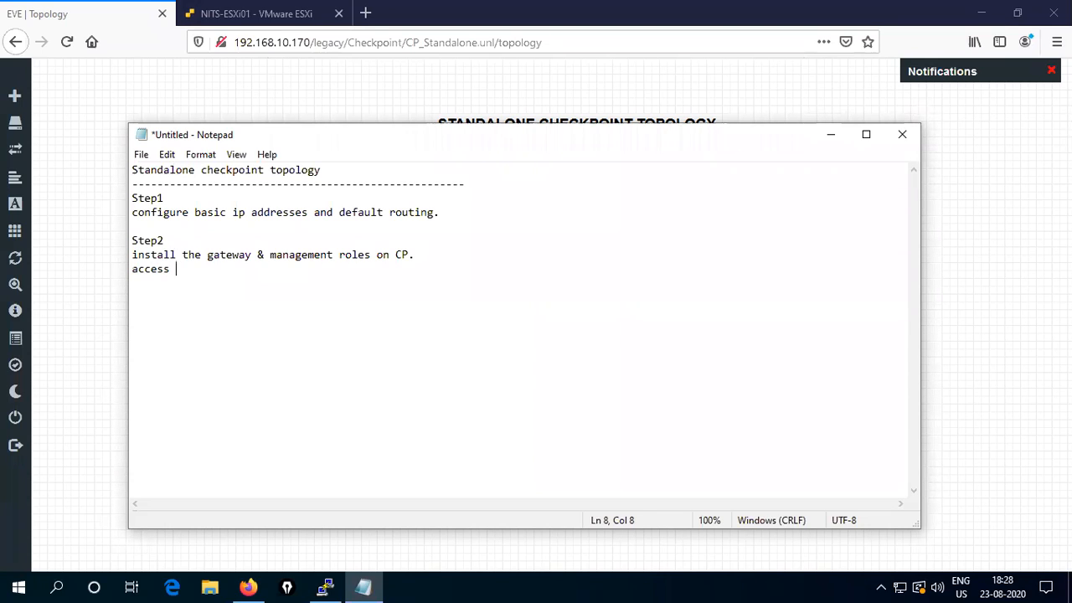
type("using web")
type("browser")
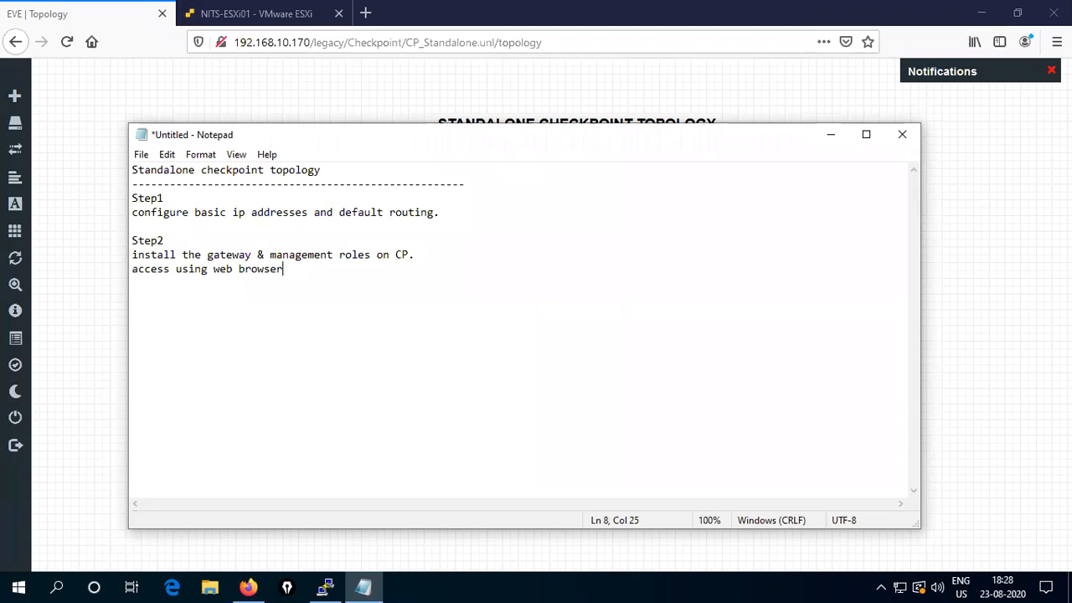
type(".")
key("Return")
key("Return")
- Bring Firefox with the EVE-NG topology forward and open a new blank tab's address bar
left_click(65, 294)
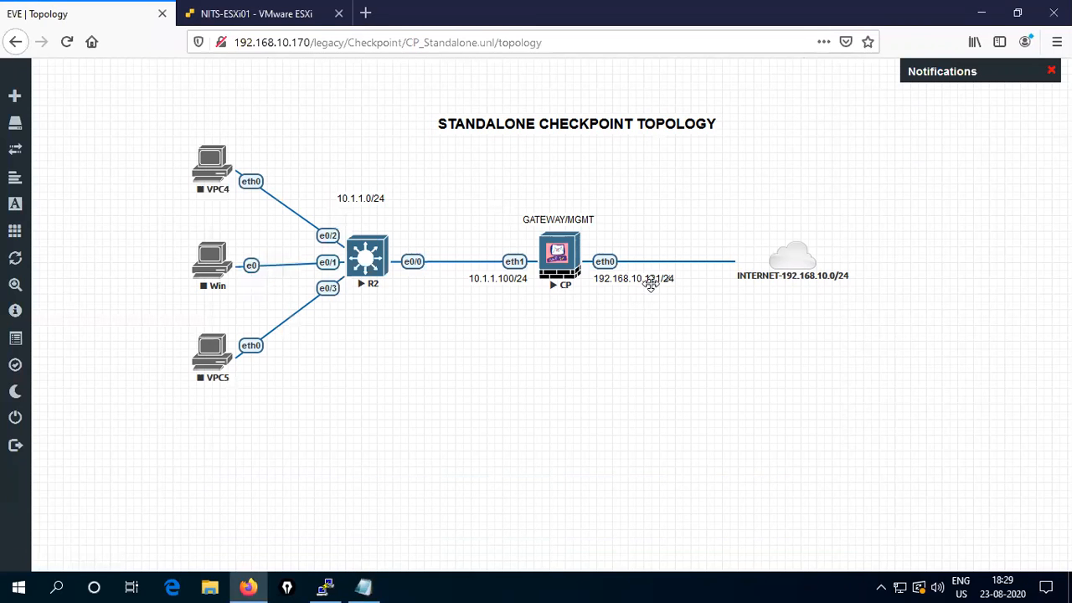
left_click(365, 12)
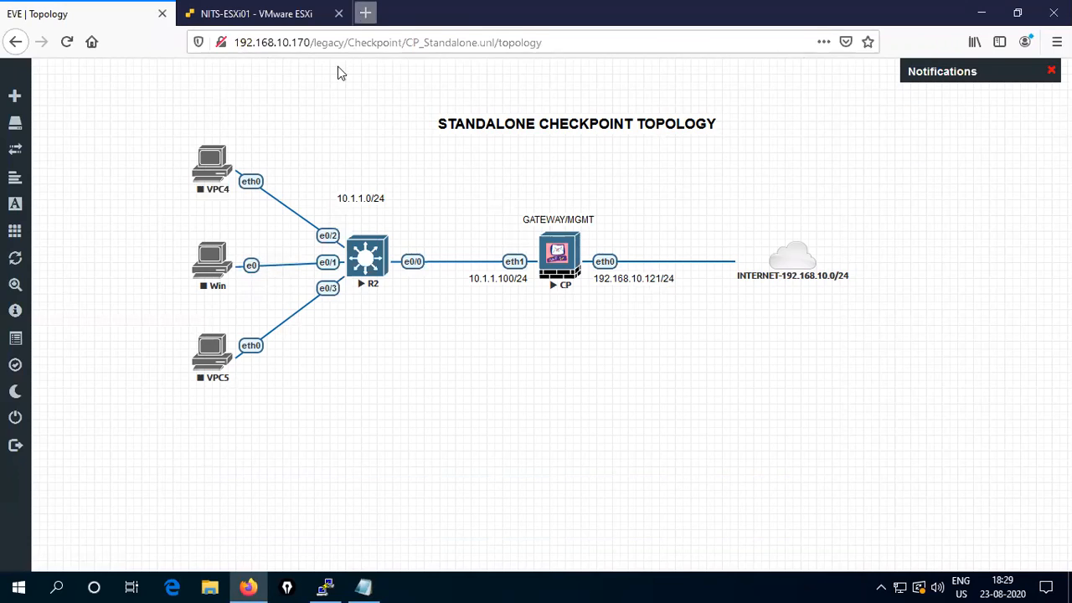
left_click(252, 43)
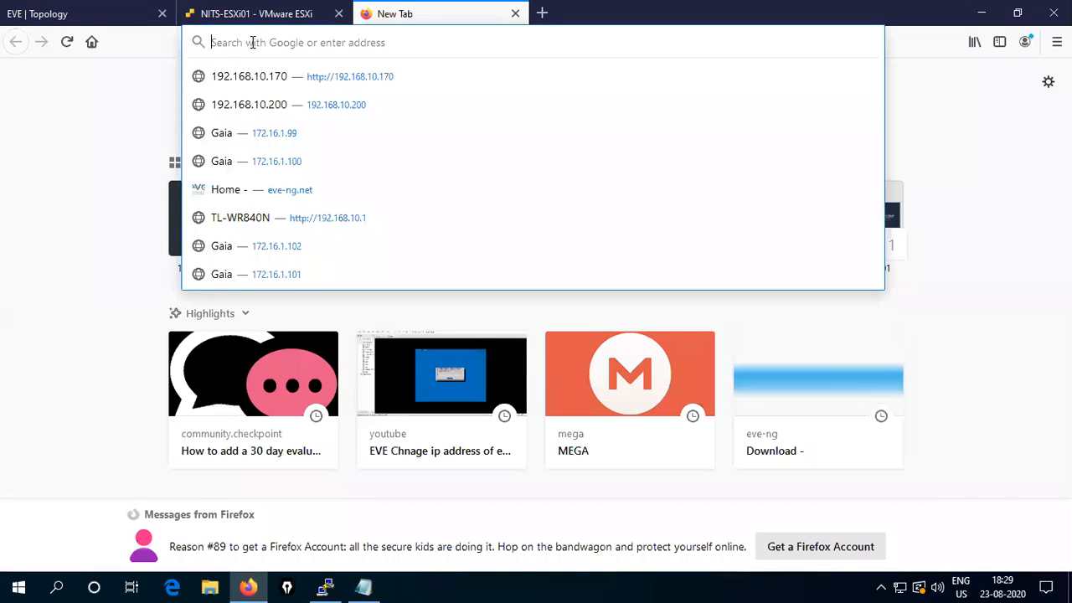
type("h")
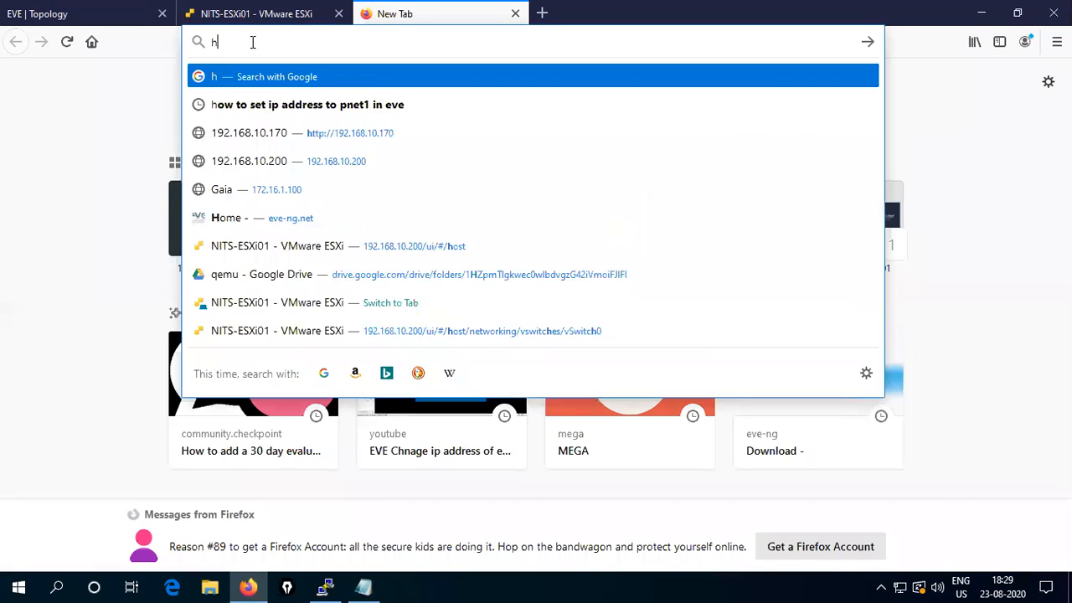
type("ttps:")
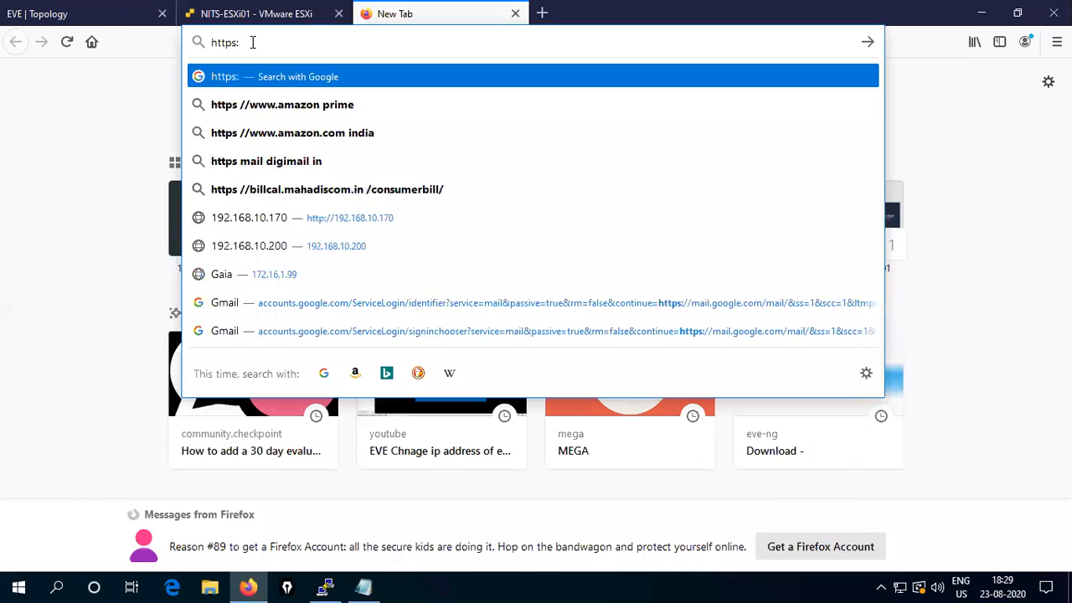
type("//192.168.")
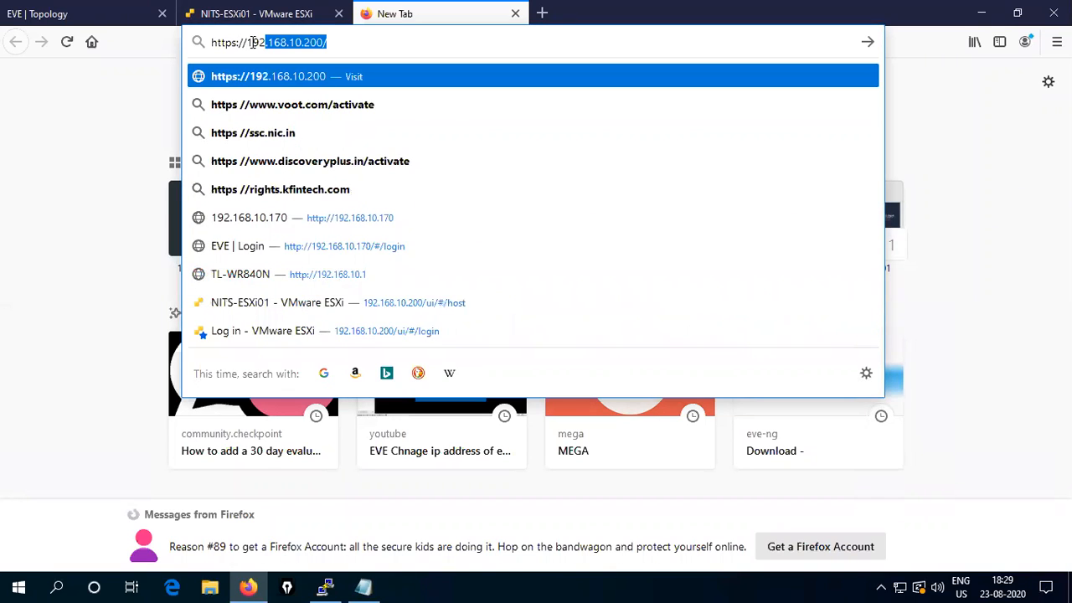
type("1")
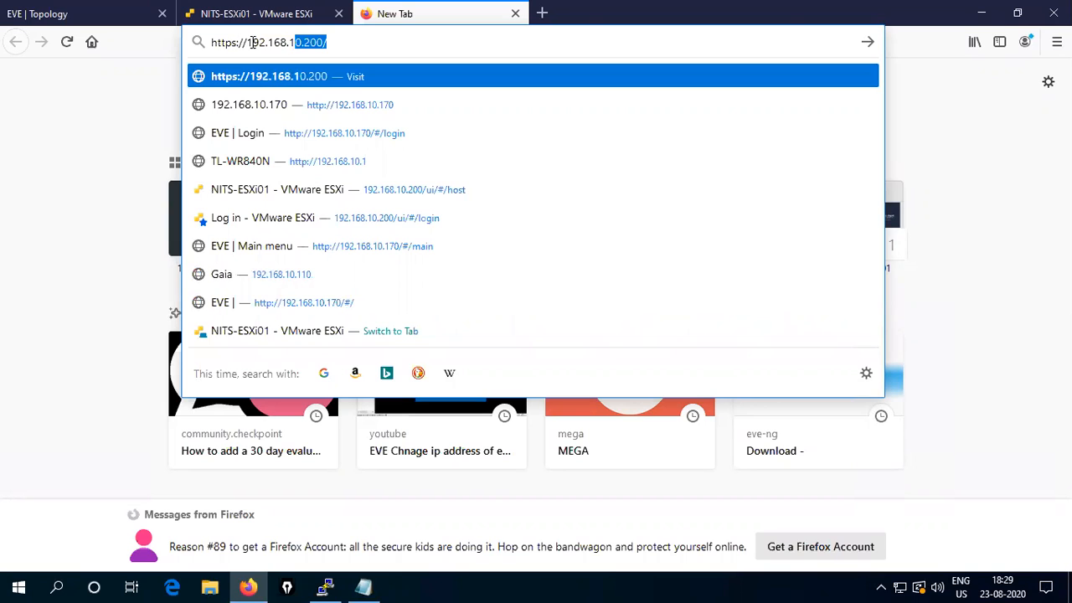
type("0.121/")
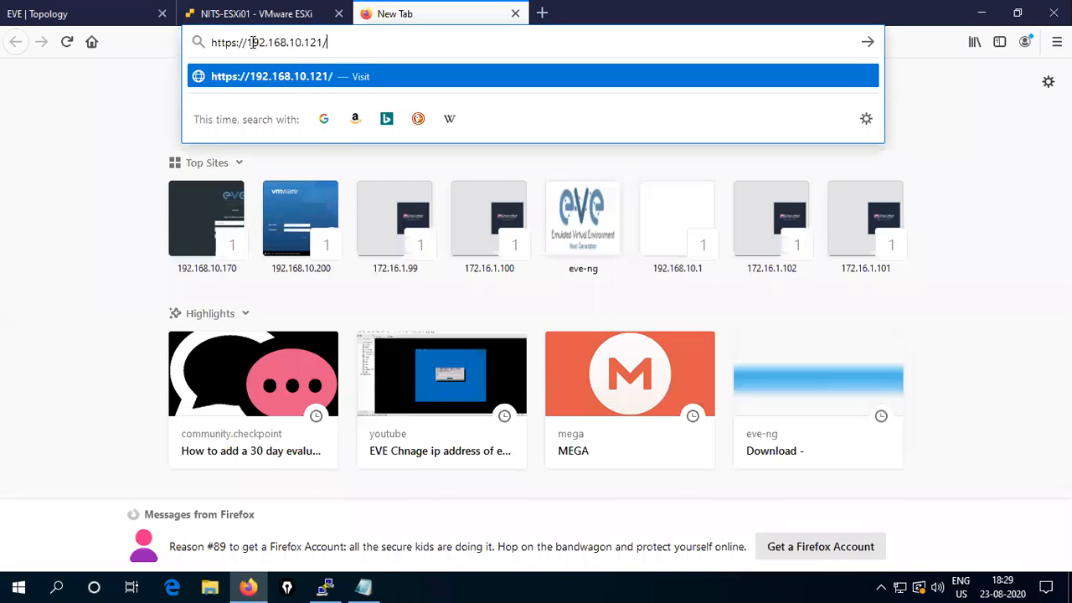
key("Return")
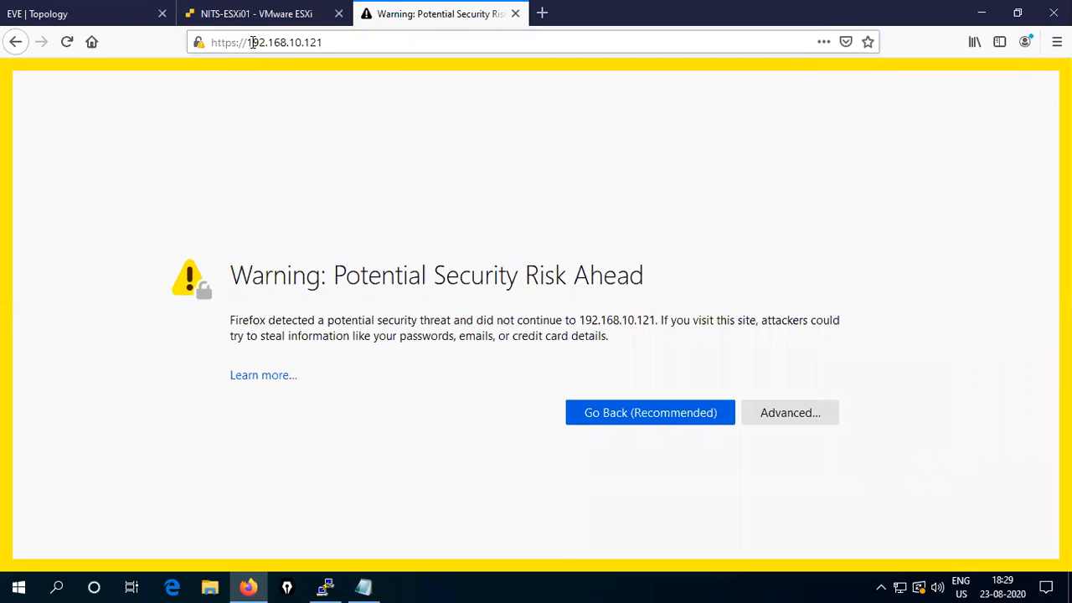
left_click(779, 422)
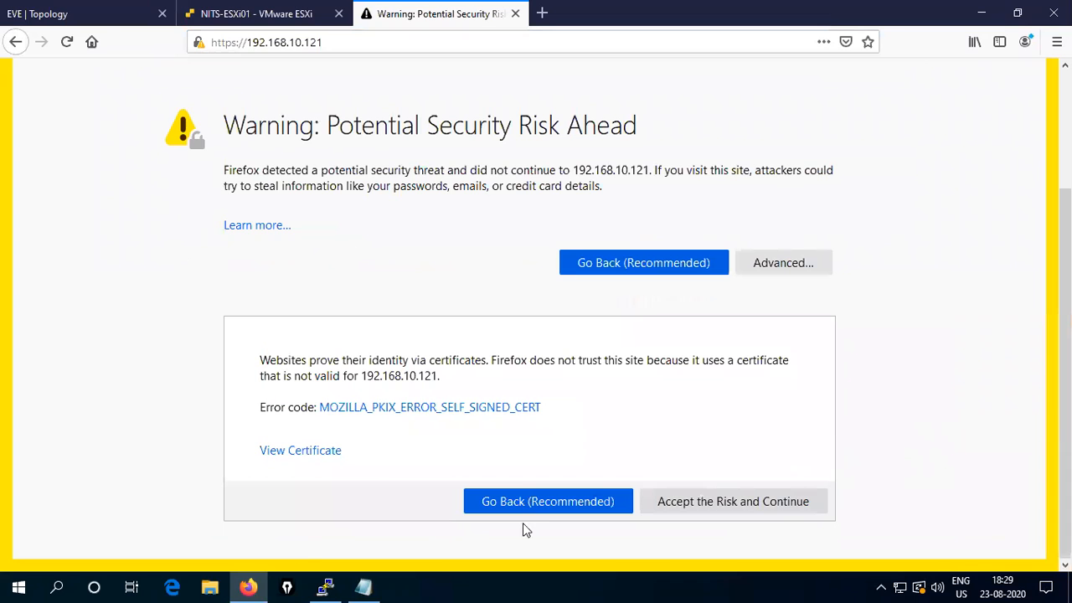
left_click(745, 505)
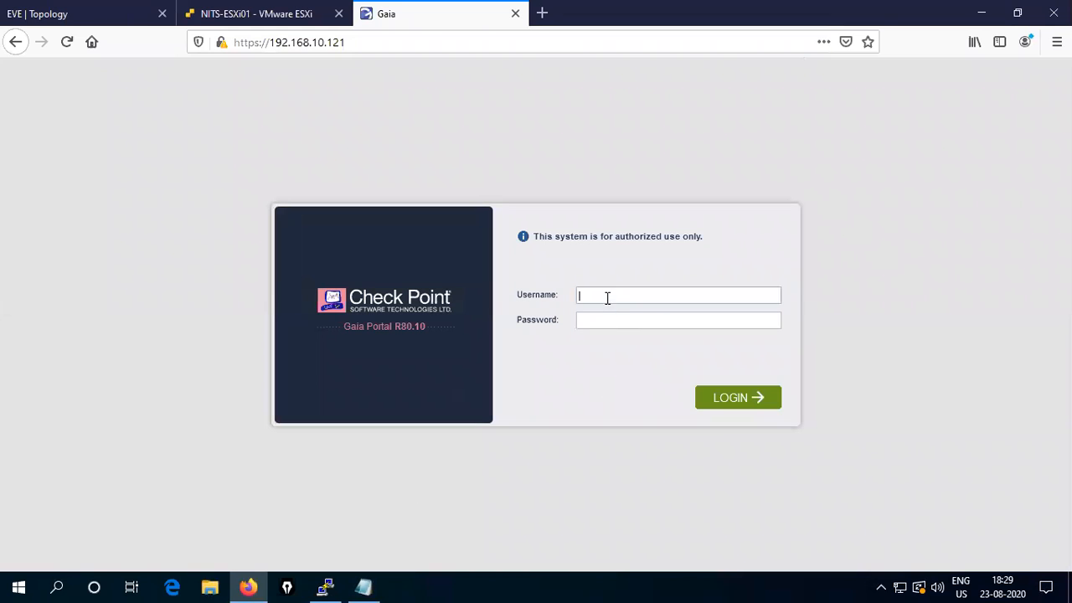
- Log into Gaia Portal as admin with the account password, declining Firefox's save-login offer
type("admin")
key("Tab")
type("admin123")
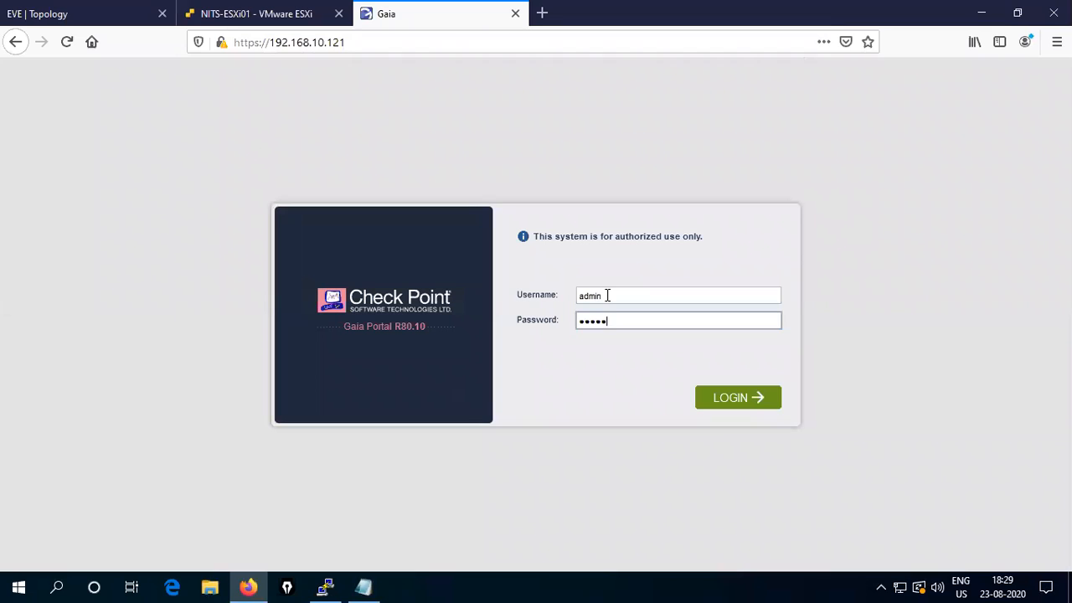
key("Return")
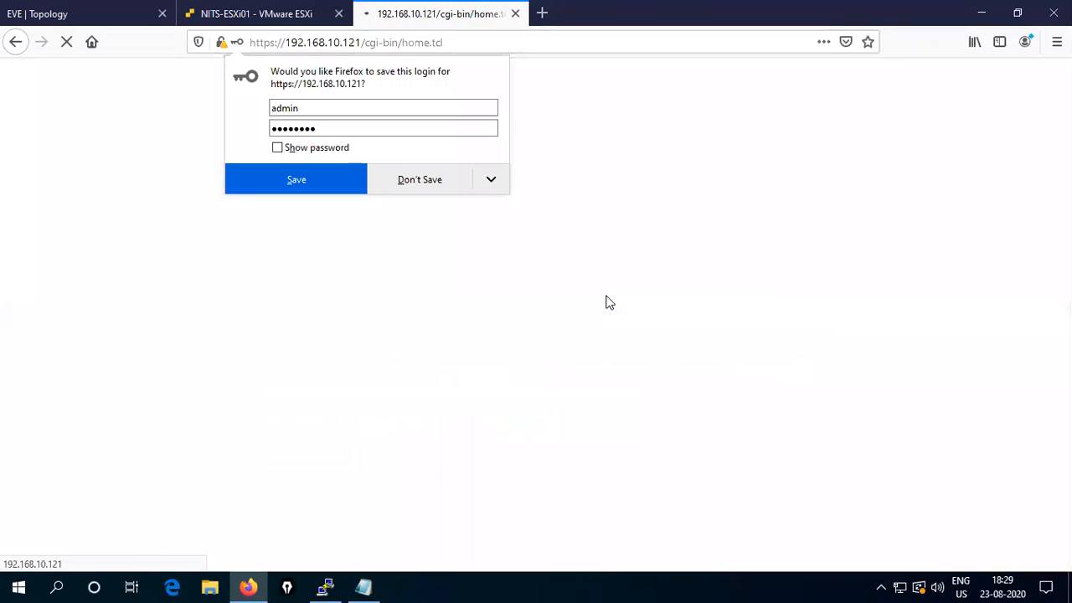
left_click(415, 183)
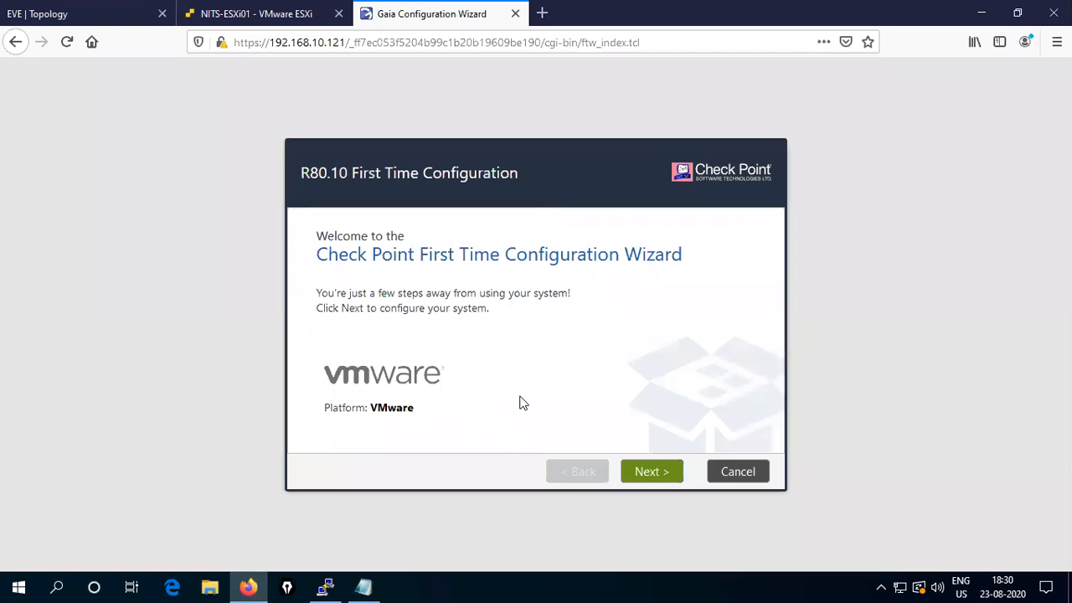
- Advance the wizard past Deployment Options, keeping 'Continue with R80.10 configuration', after minimizing PuTTY
left_click(651, 474)
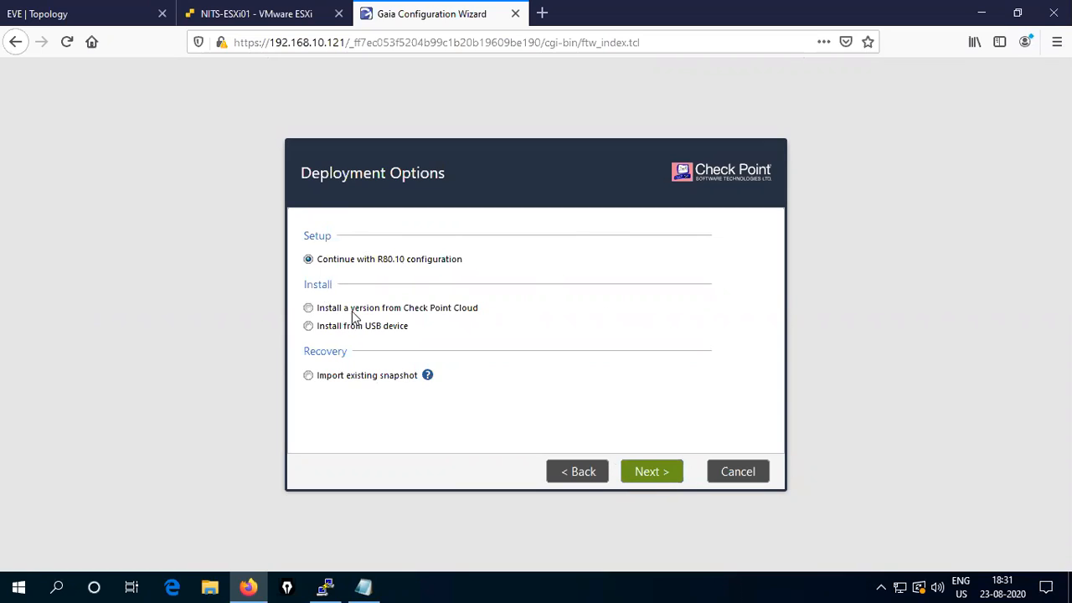
left_click(326, 586)
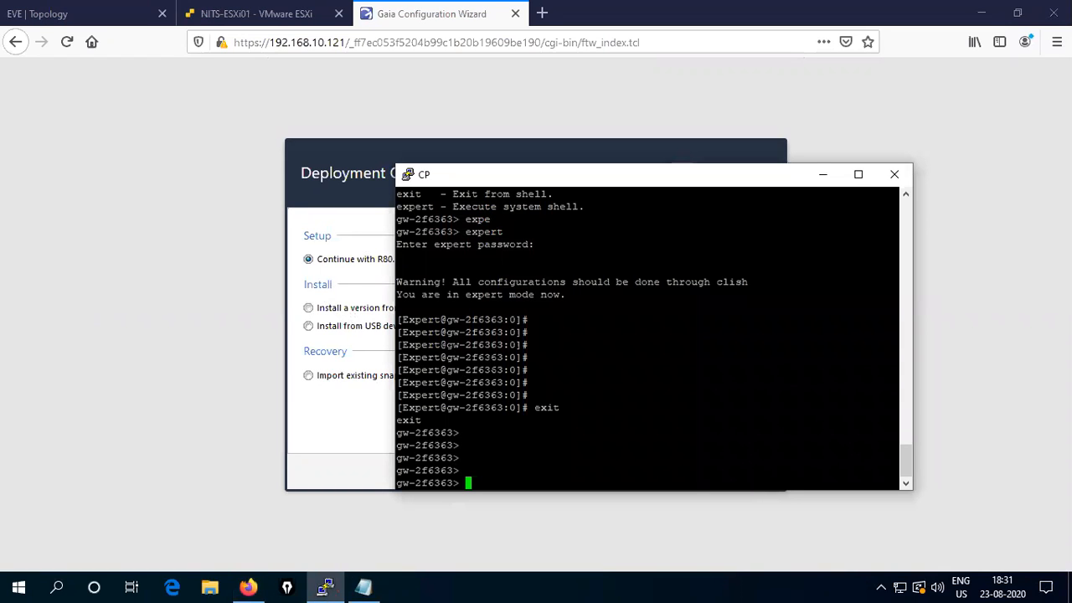
left_click(824, 175)
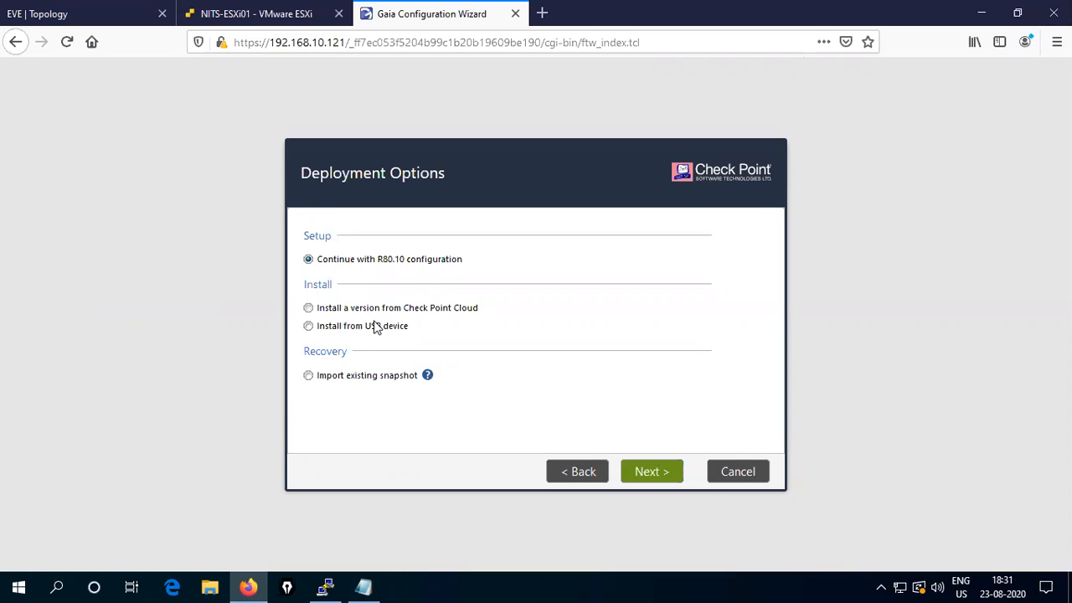
left_click(649, 474)
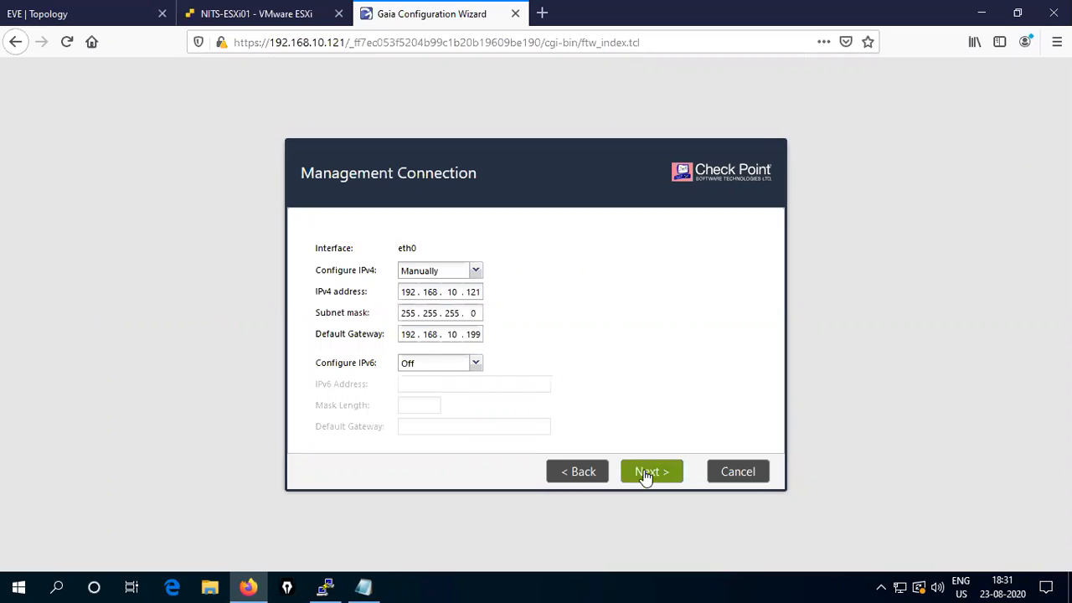
- Keep eth0's manual management addressing with IPv6 off and continue to Internet Connection
left_click_drag(395, 249, 420, 250)
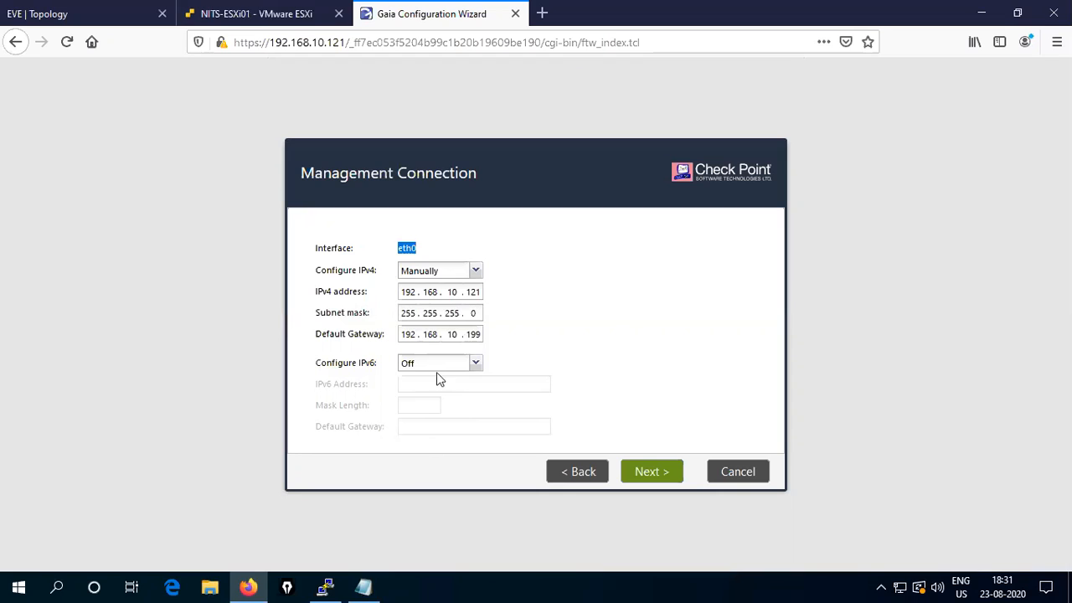
left_click(453, 370)
left_click(453, 371)
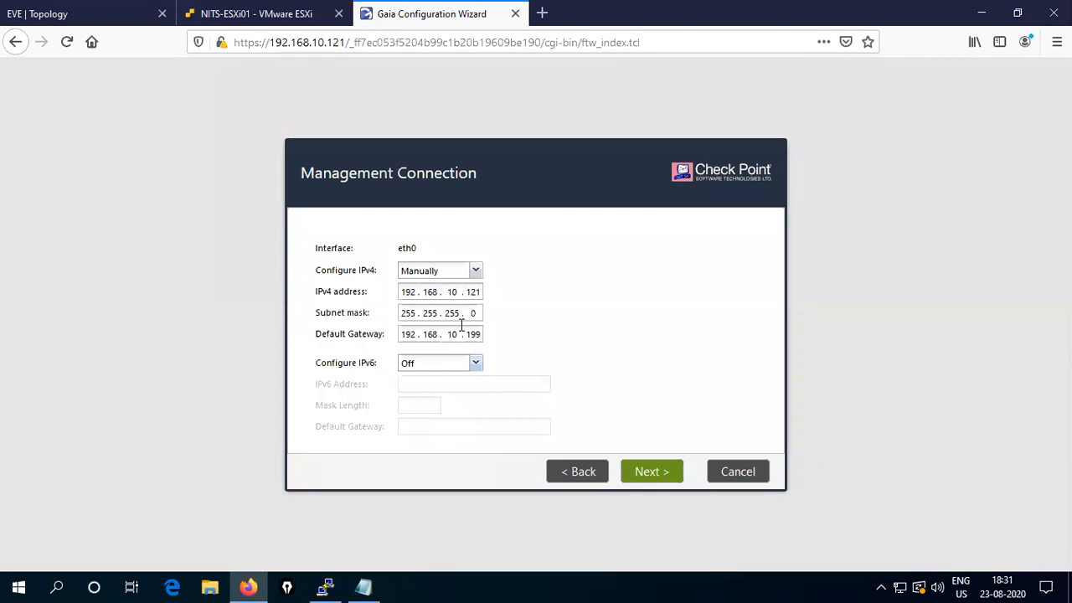
left_click(653, 474)
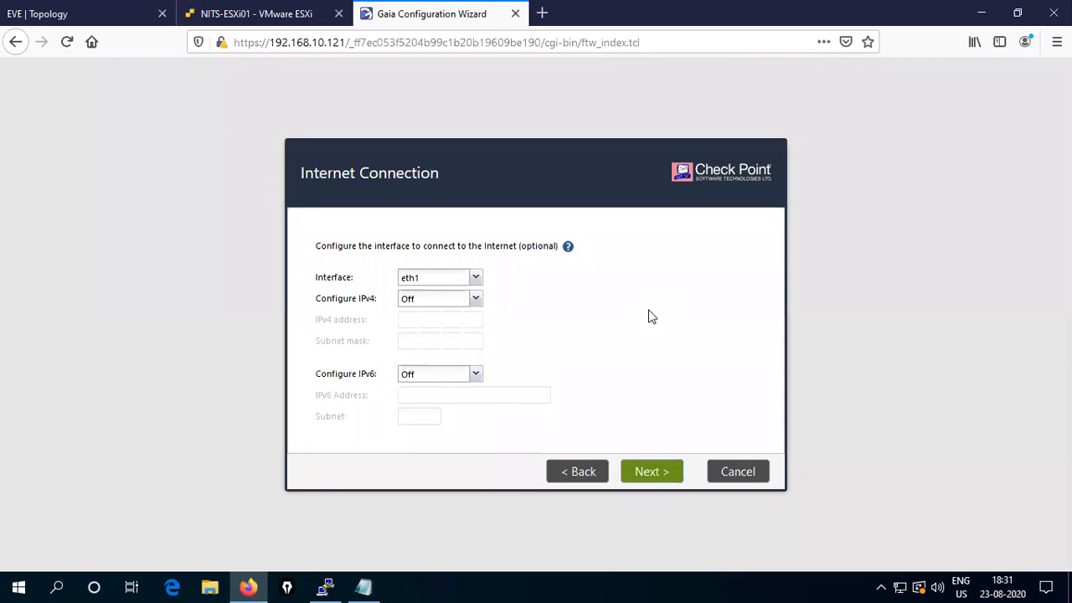
- Skip the optional Internet Connection, leaving eth1 unconfigured, and move to Device Information
mouse_move(479, 257)
mouse_move(405, 248)
left_click(652, 474)
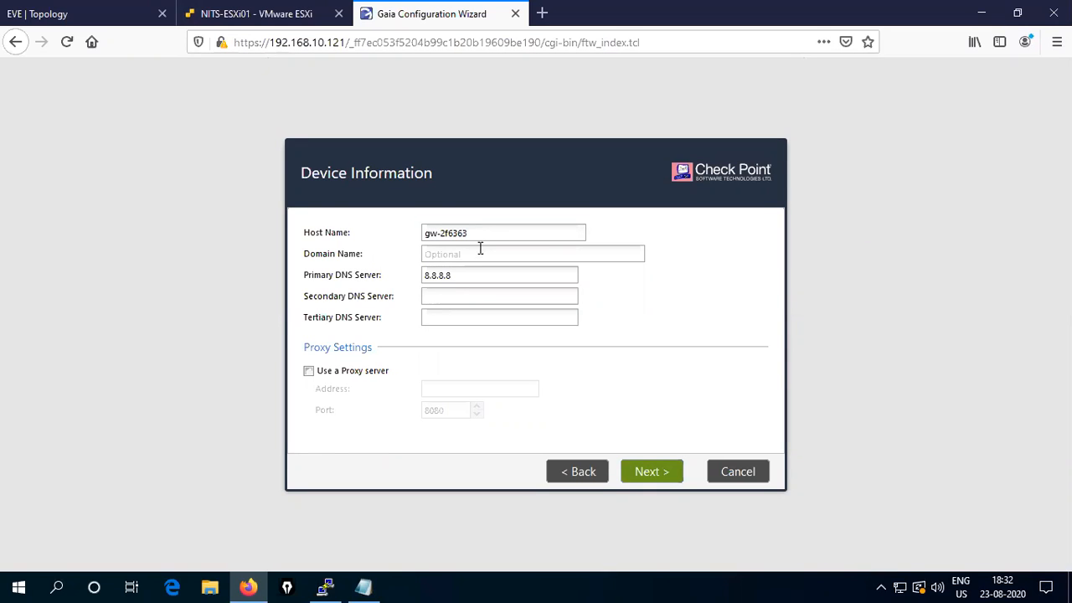
- Replace host name gw-2f6363 with CP01 and continue to Date and Time Settings
left_click(323, 586)
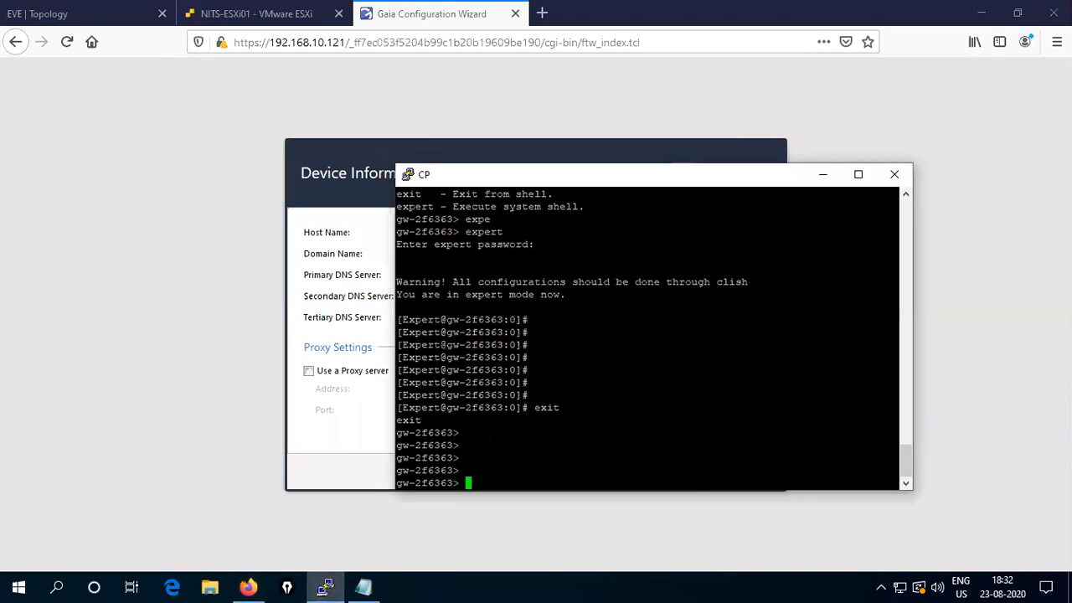
left_click(345, 193)
left_click_drag(474, 234, 342, 228)
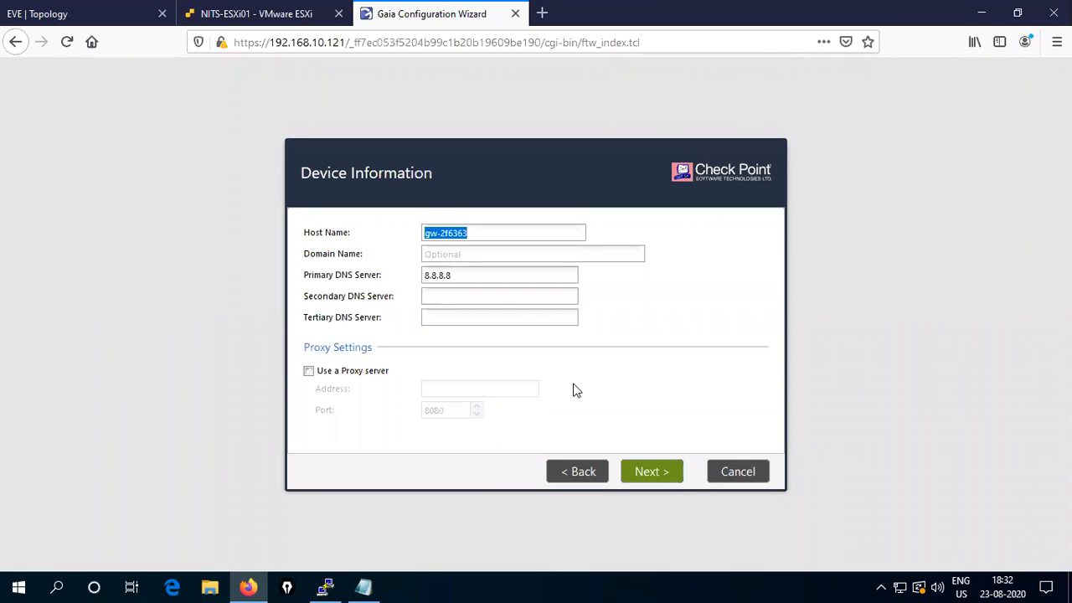
type("G")
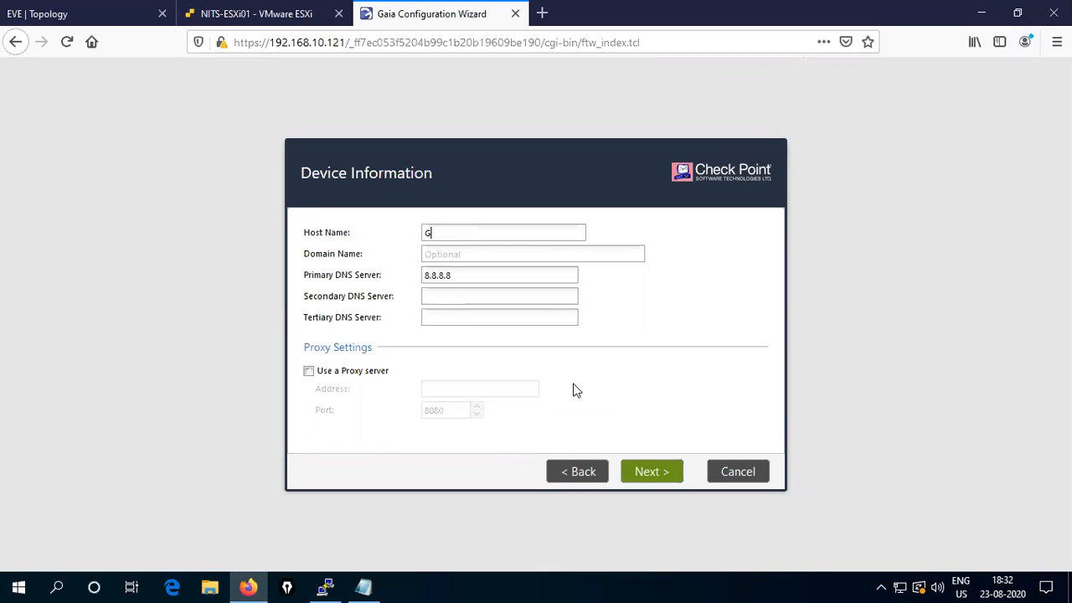
type("ATEWAY1")
key("BackSpace")
key("BackSpace")
key("BackSpace")
key("BackSpace")
key("BackSpace")
key("BackSpace")
key("BackSpace")
key("BackSpace")
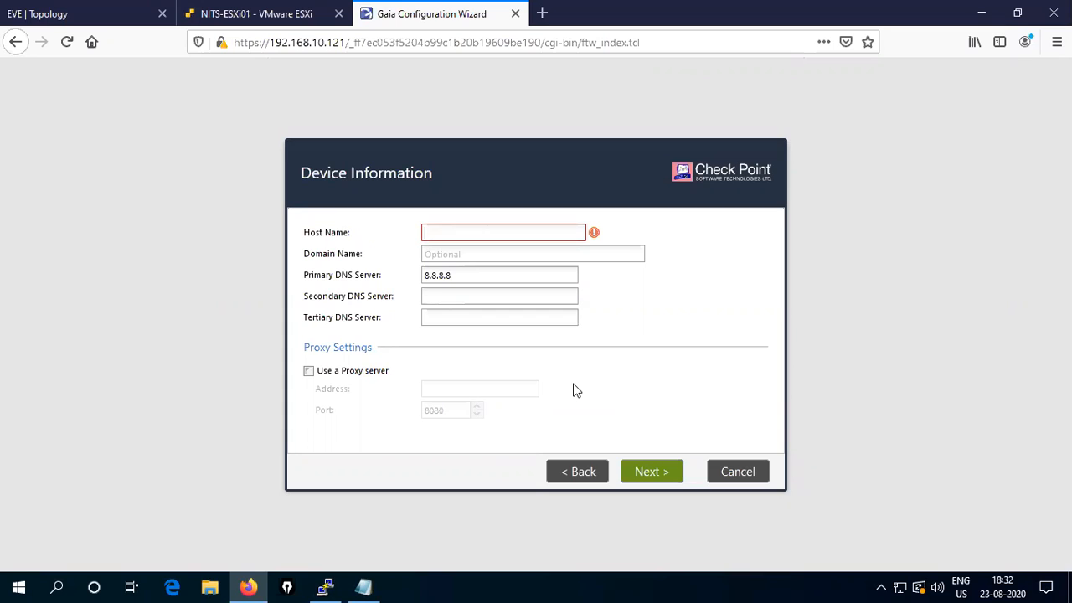
type("CP1")
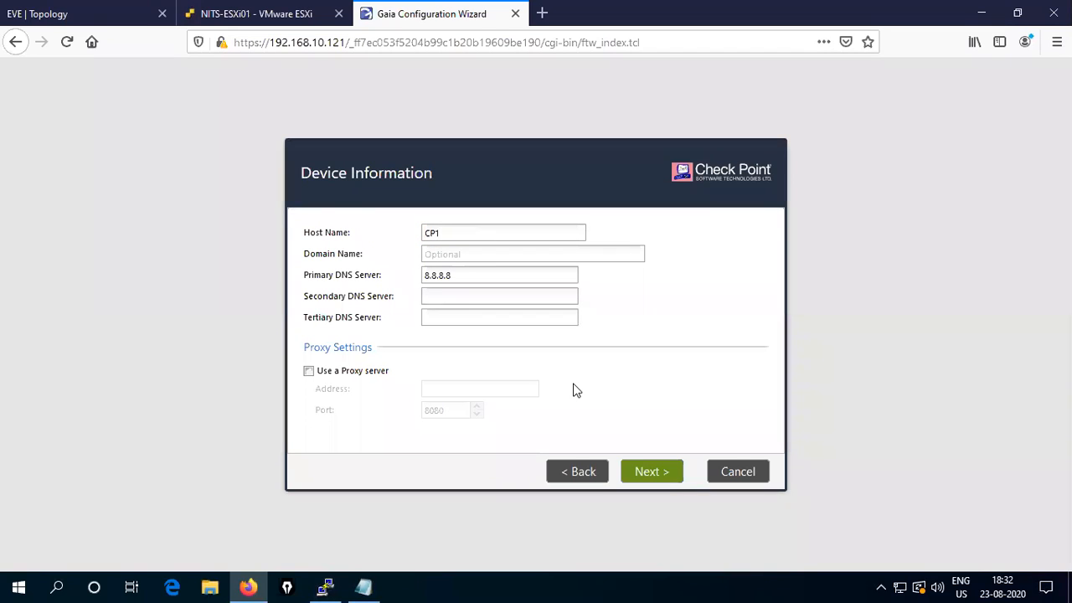
key("BackSpace")
type("01")
left_click(651, 474)
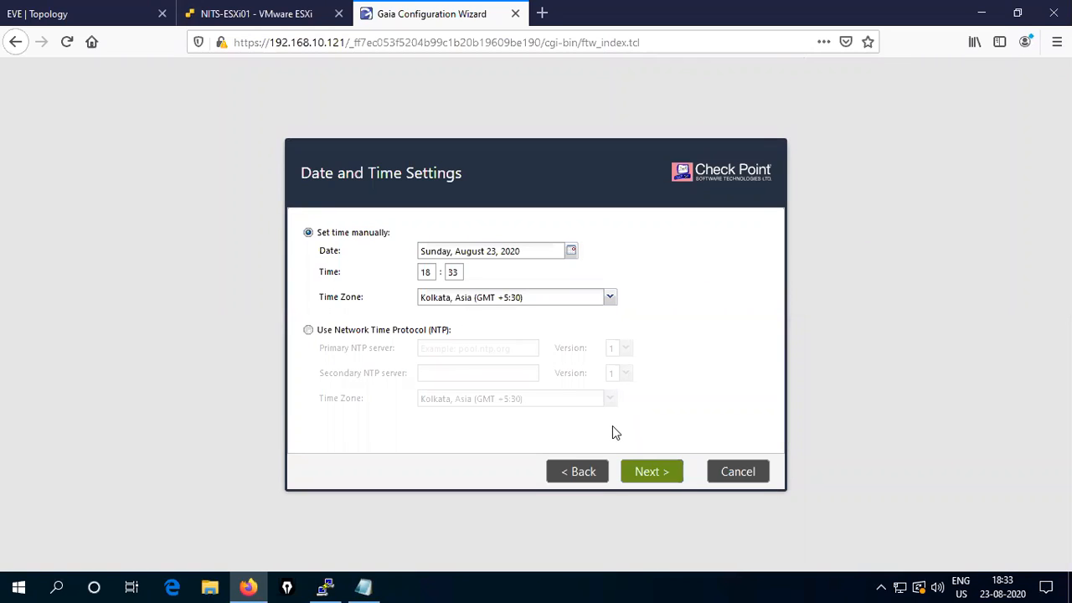
- Accept the manual Kolkata date/time and the Security Gateway and/or Security Management installation type
left_click(653, 474)
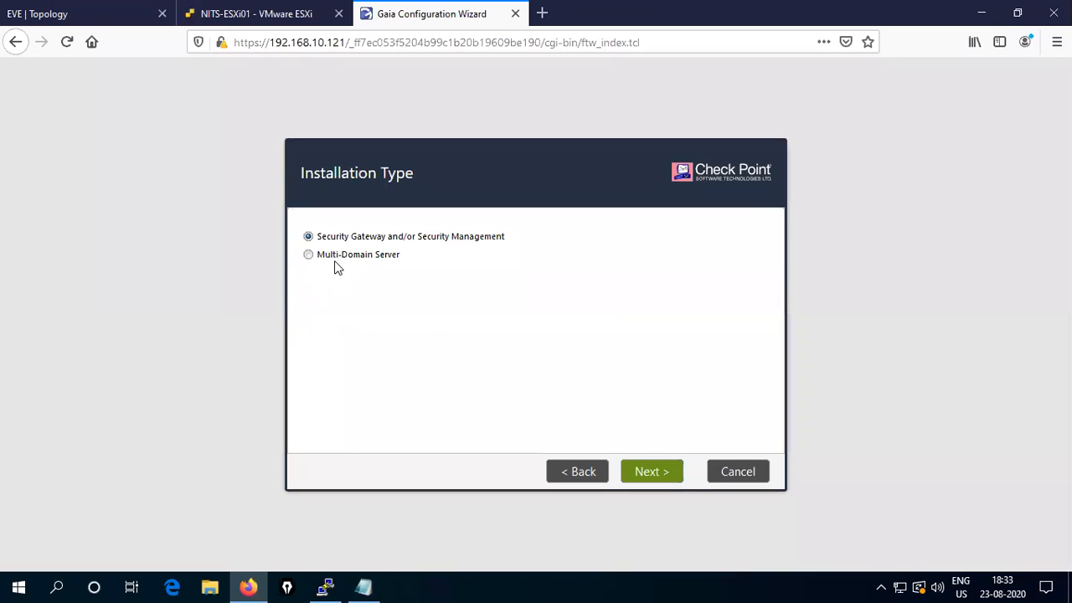
left_click(646, 473)
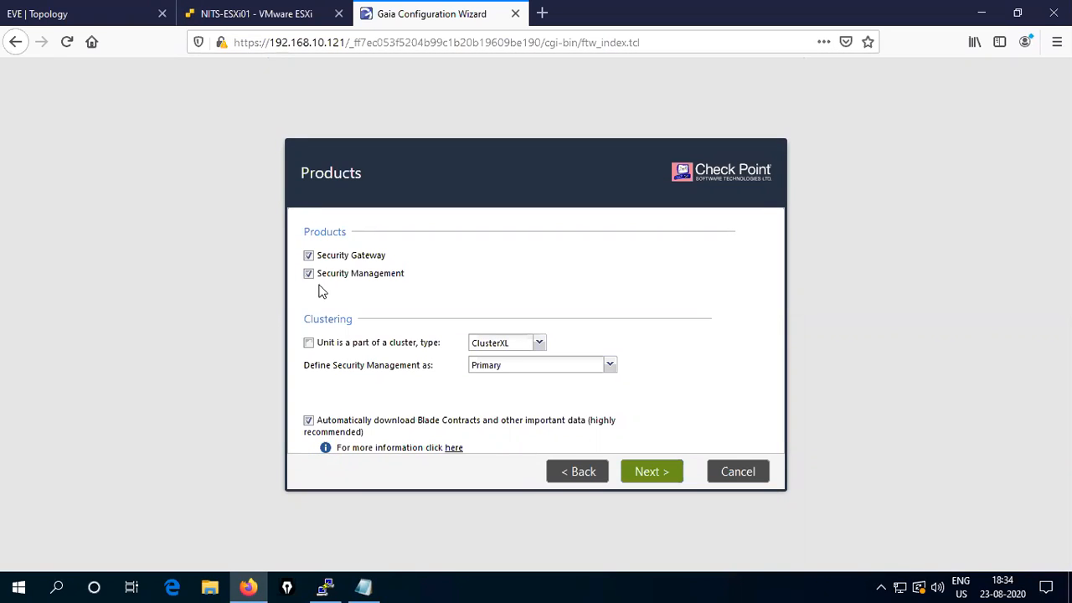
- Keep both Security Gateway and Security Management checked as Primary and continue to the administrator step
left_click(308, 275)
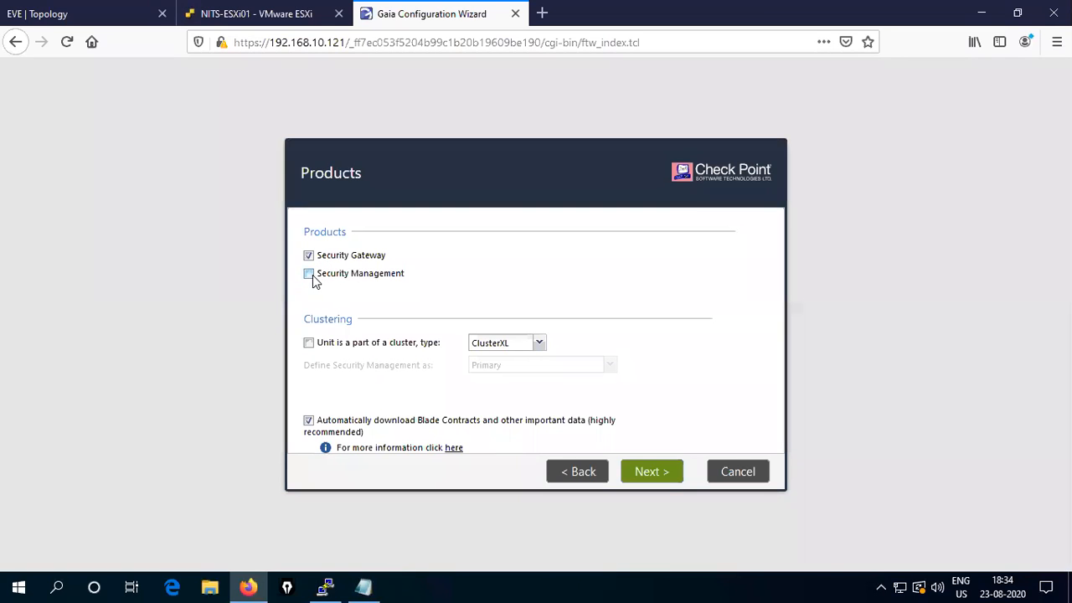
left_click(308, 255)
left_click(308, 274)
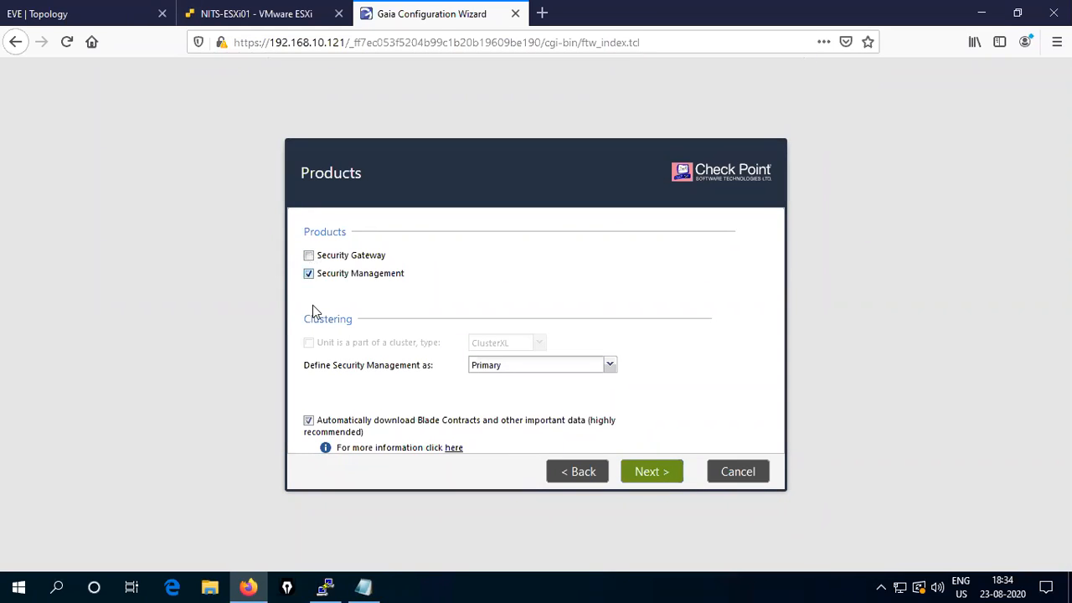
left_click(309, 256)
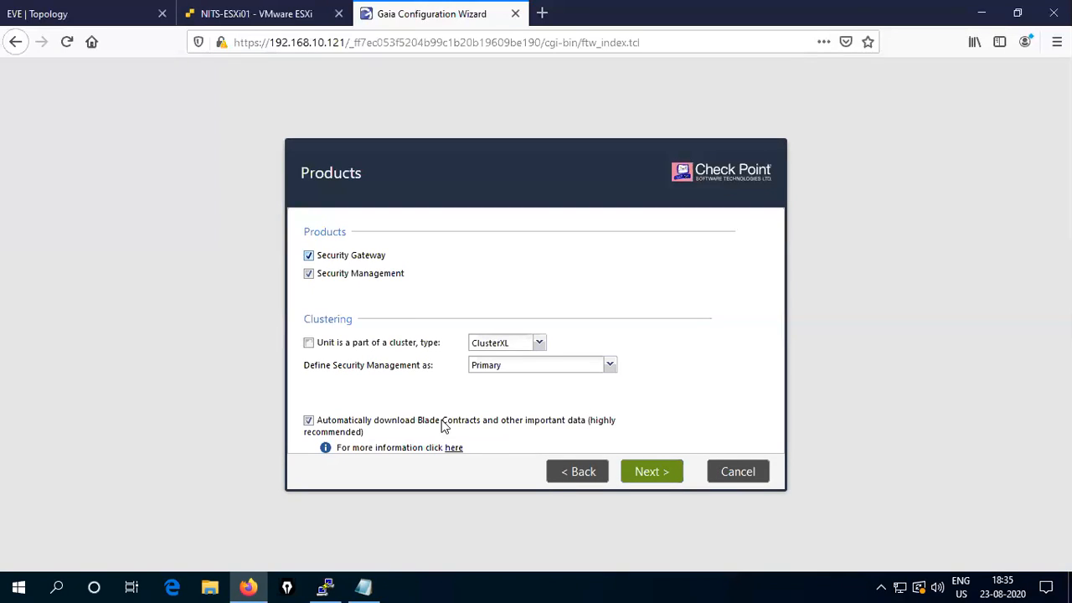
left_click(650, 474)
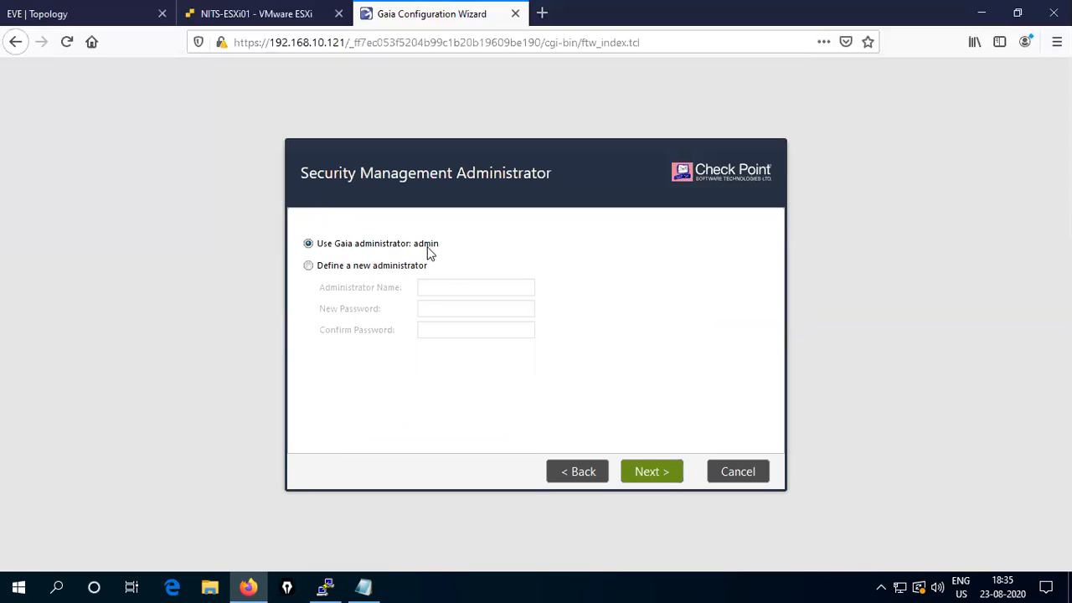
left_click_drag(415, 244, 436, 242)
left_click(443, 244)
- Keep the existing Gaia administrator, then restrict GUI client logins to a Network instead of This machine
left_click(647, 474)
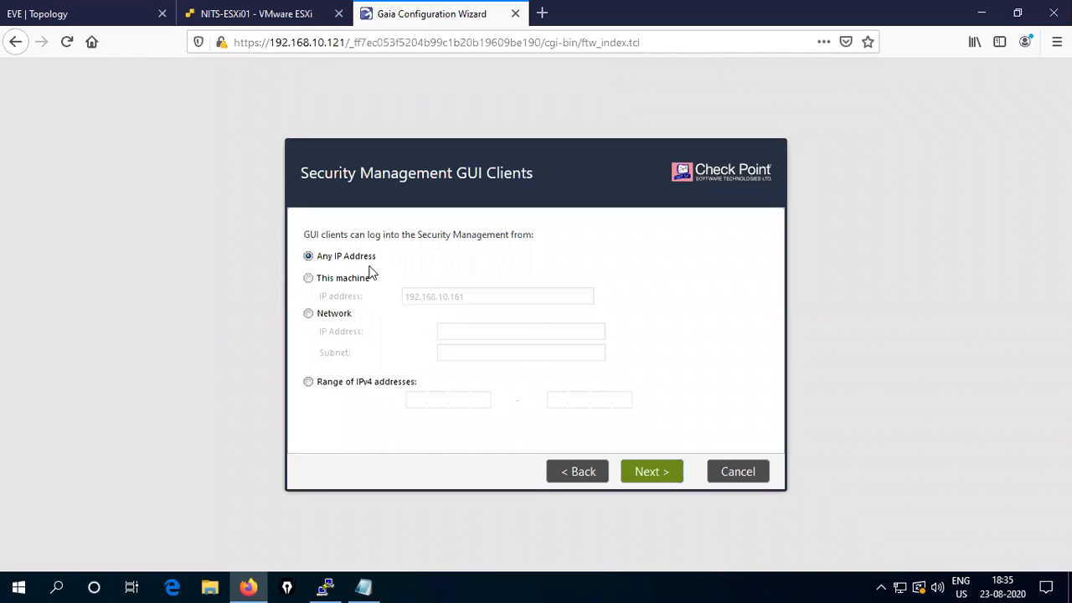
left_click(310, 279)
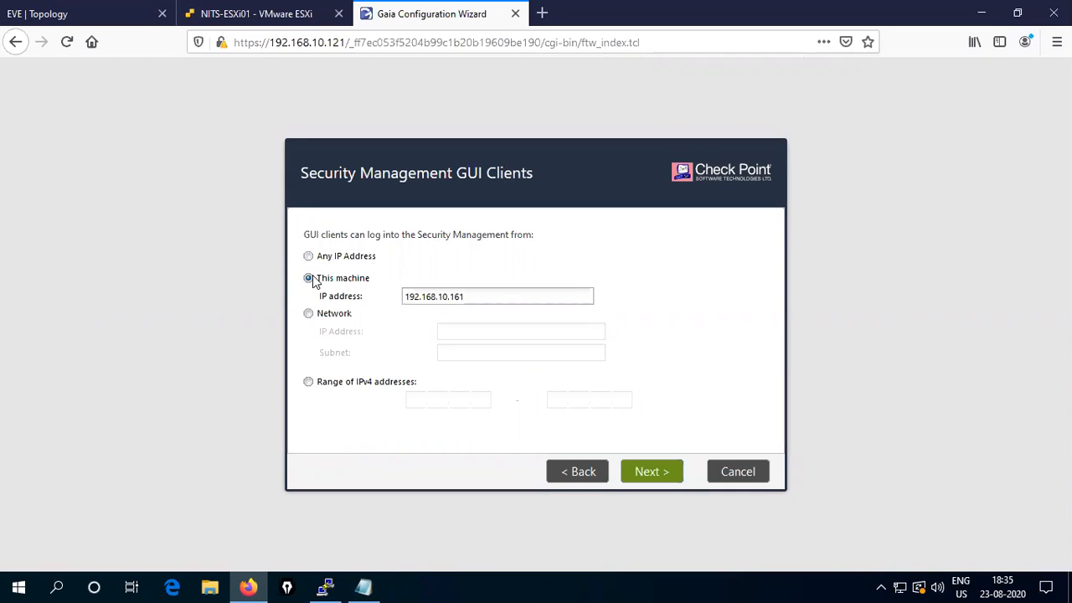
left_click(478, 296)
key("BackSpace")
key("BackSpace")
left_click(308, 315)
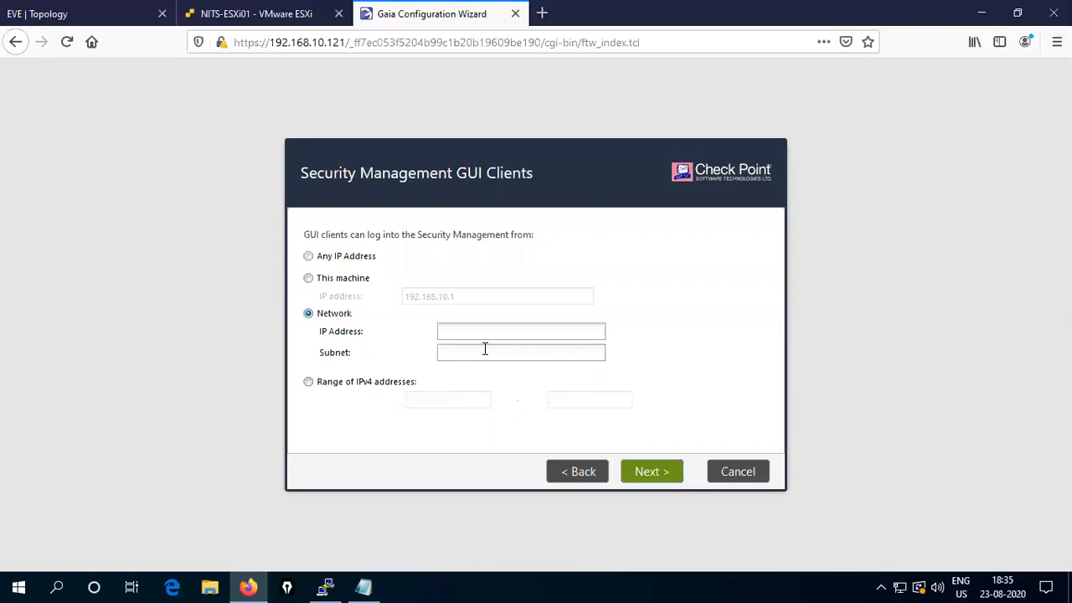
- Choose 'Range of IPv4 addresses' for GUI clients, entering 192.168.10.10 through 192.168.10.20
left_click(310, 383)
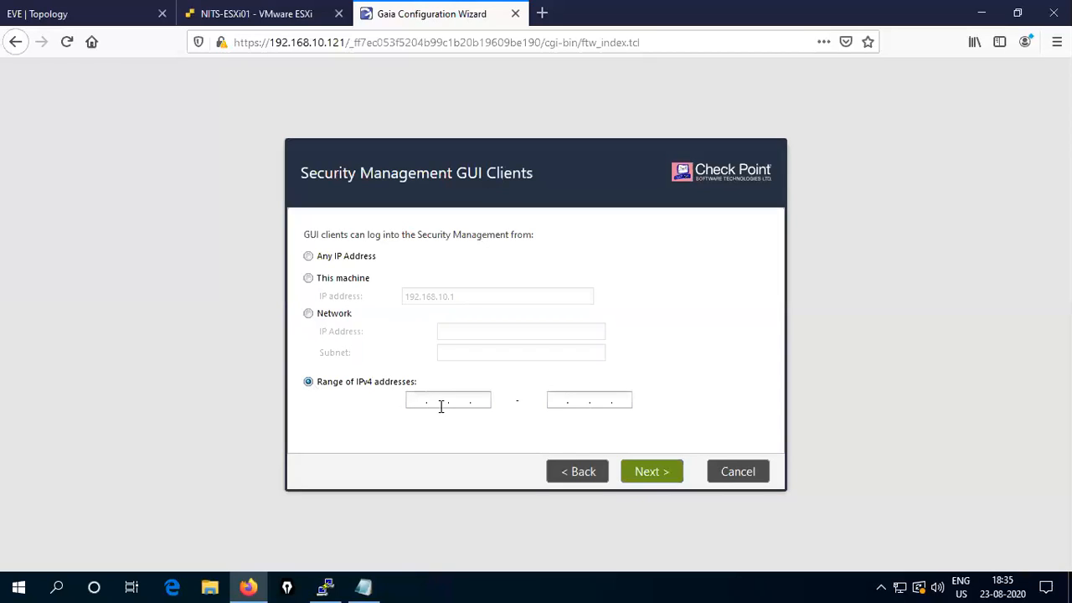
left_click(411, 401)
type("192 . ")
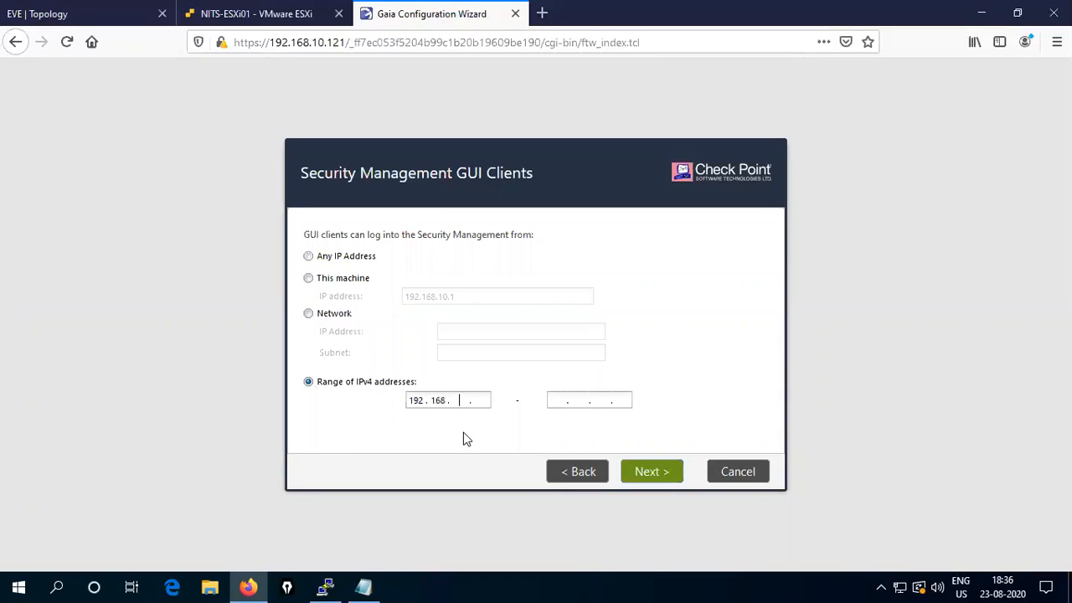
type("168 . 10 . 10")
key("Tab")
type("192.1.68.10")
key("BackSpace")
key("BackSpace")
key("BackSpace")
key("BackSpace")
key("BackSpace")
key("BackSpace")
type("168 . 10 . 20")
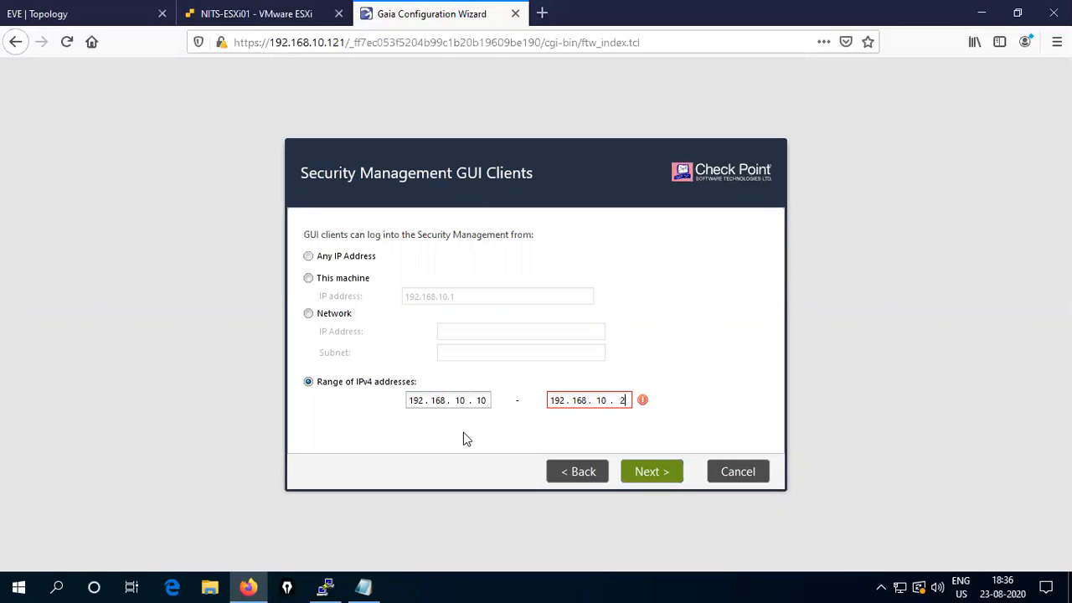
double_click(481, 401)
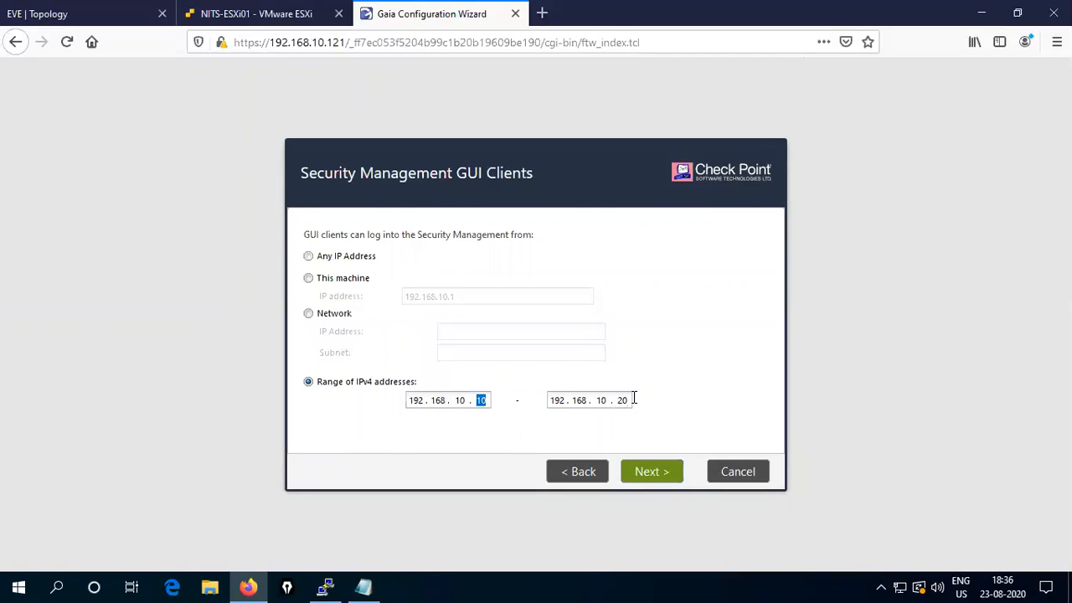
left_click(485, 401)
double_click(481, 401)
double_click(621, 400)
- Allow GUI clients from Any IP Address and advance to the wizard Summary page
left_click(308, 256)
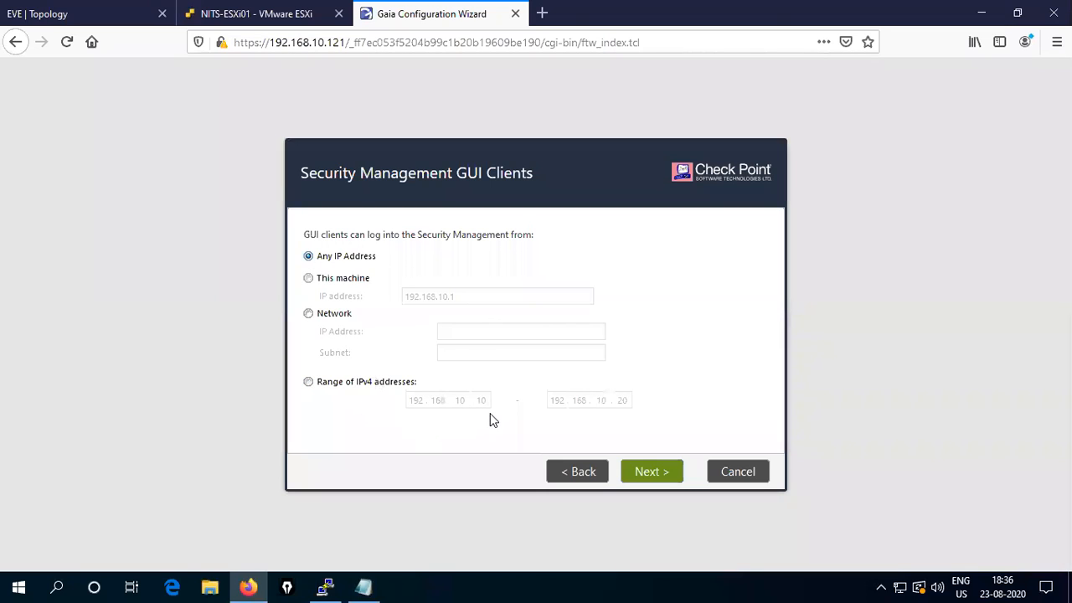
left_click(653, 473)
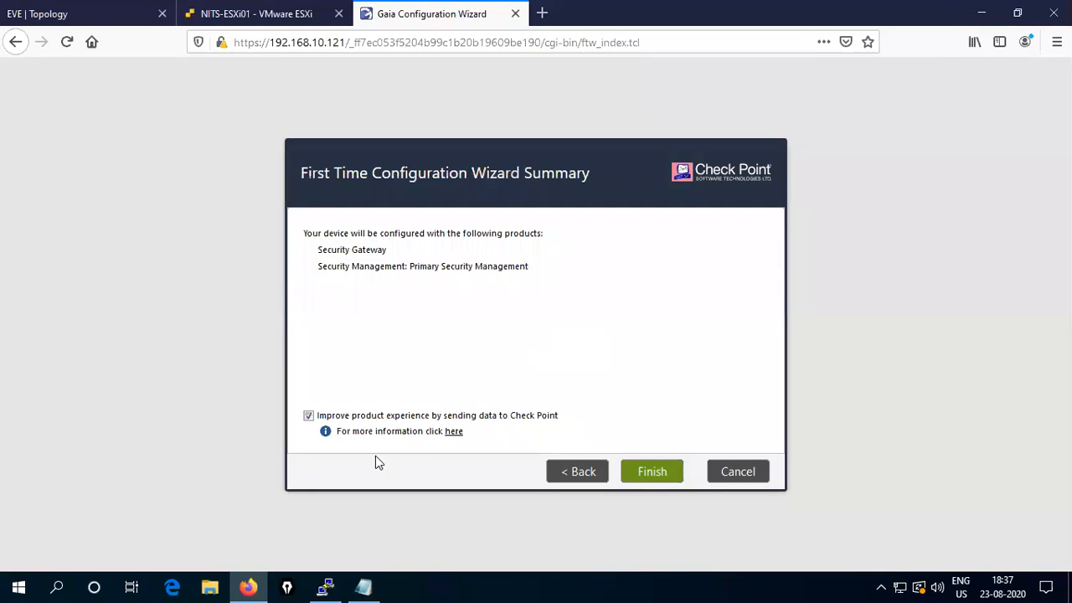
- Finish the wizard and confirm, starting the Security Gateway and Primary Security Management configuration
left_click(659, 473)
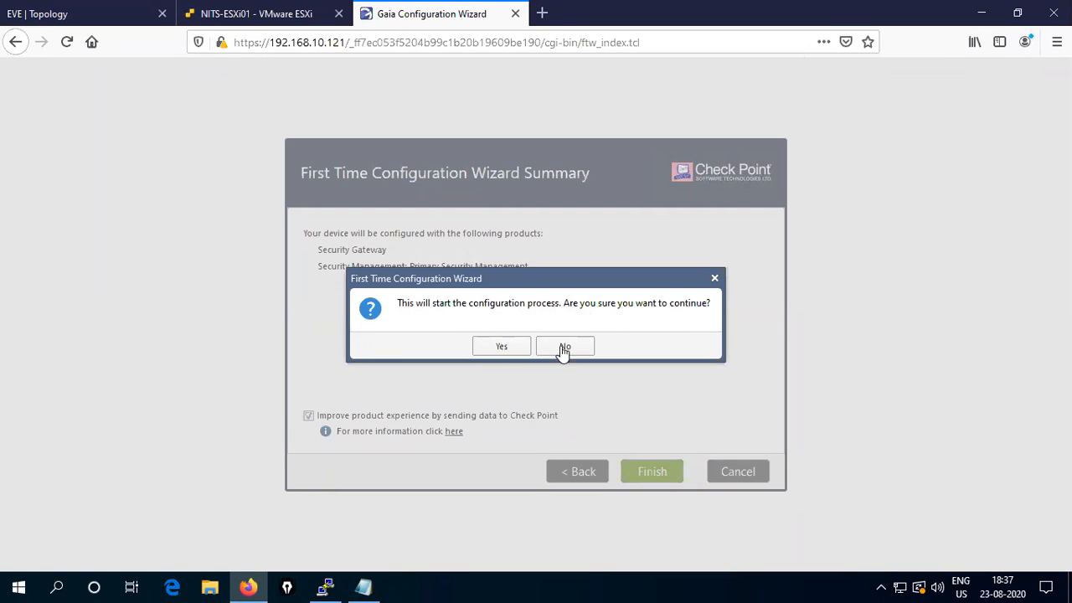
left_click(492, 347)
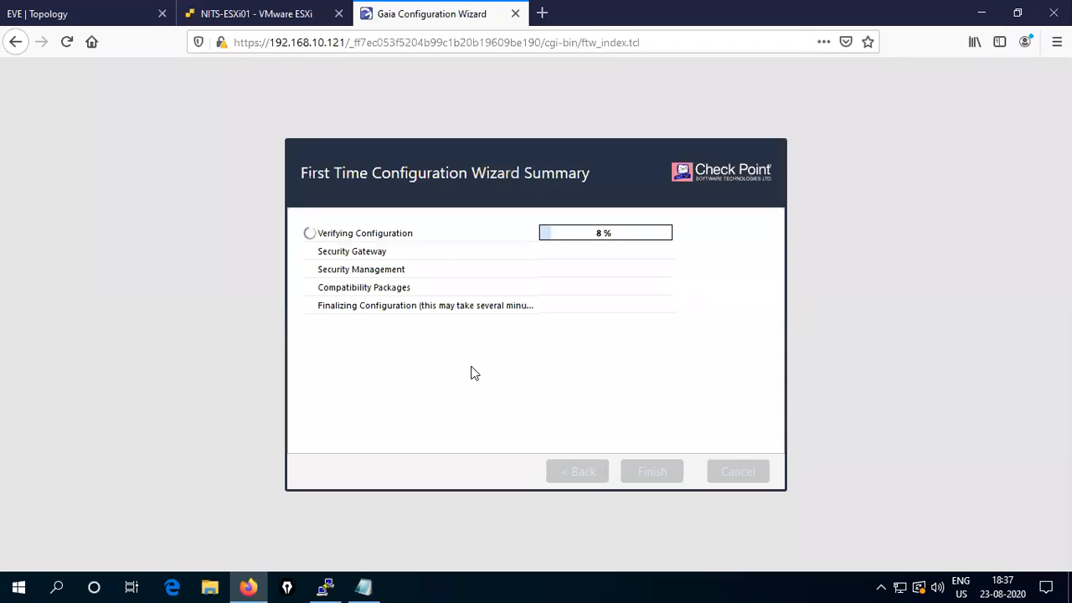
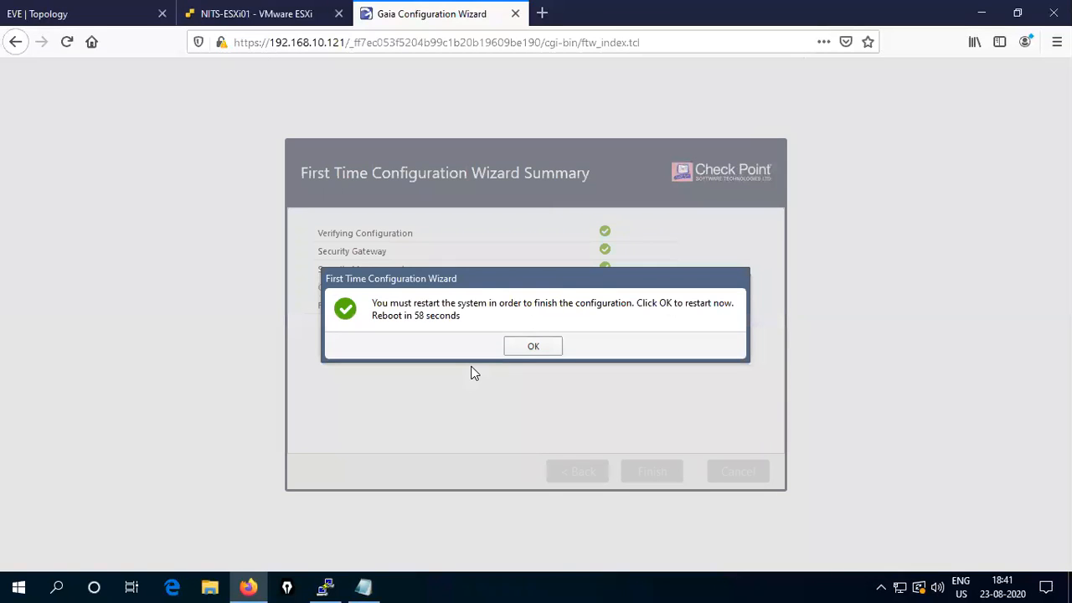
- Confirm the restart so the gateway reboots back to the Gaia Portal login page
left_click(528, 347)
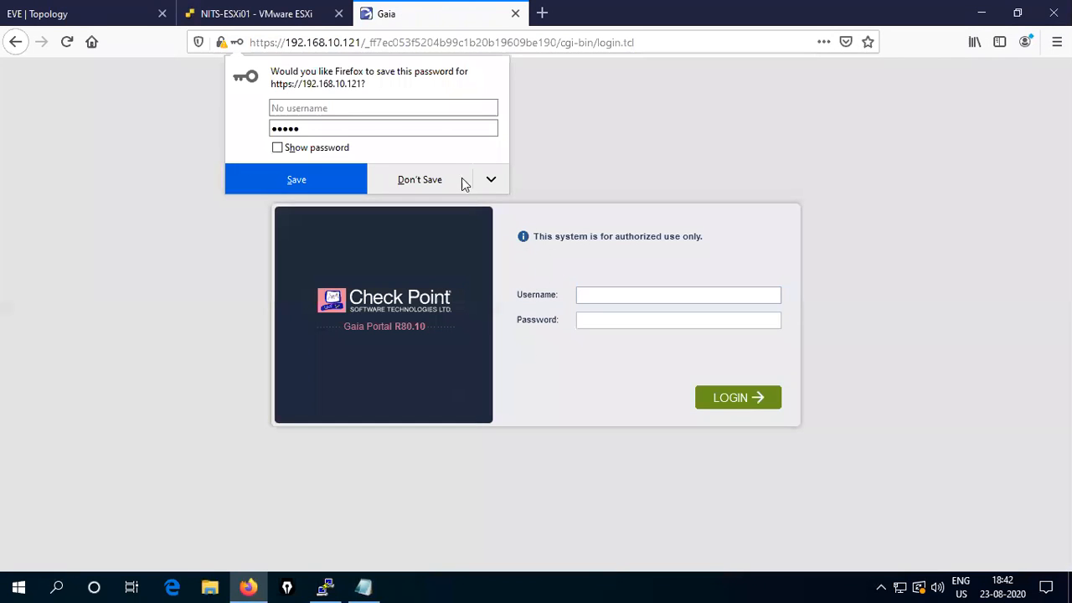
- Sign in to the Gaia Portal as admin with the account password, declining to save it
left_click(436, 179)
left_click(602, 291)
type("admin")
key("Tab")
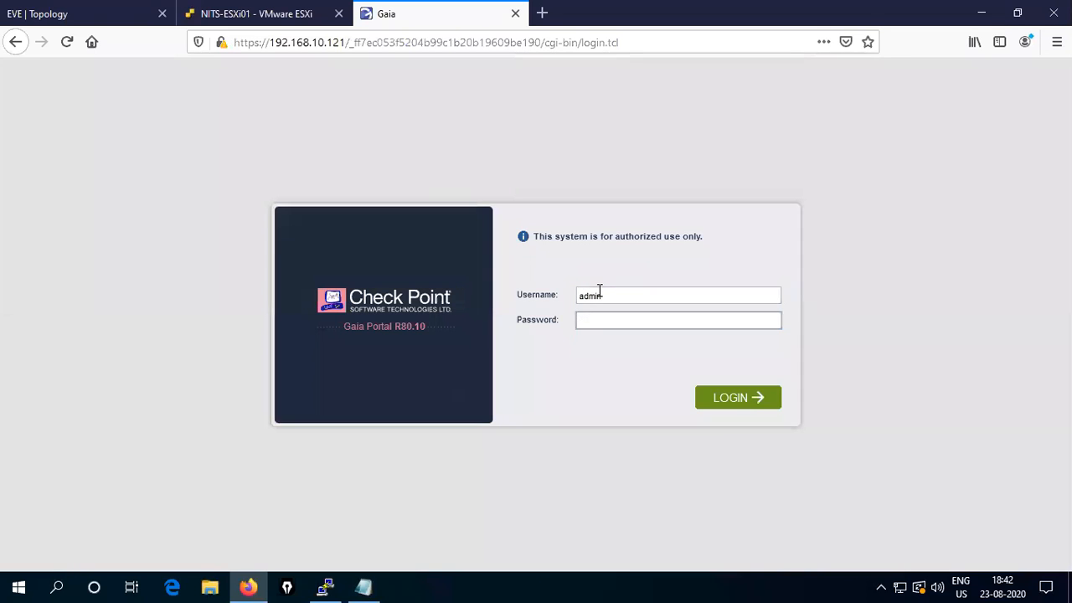
type("********")
key("Return")
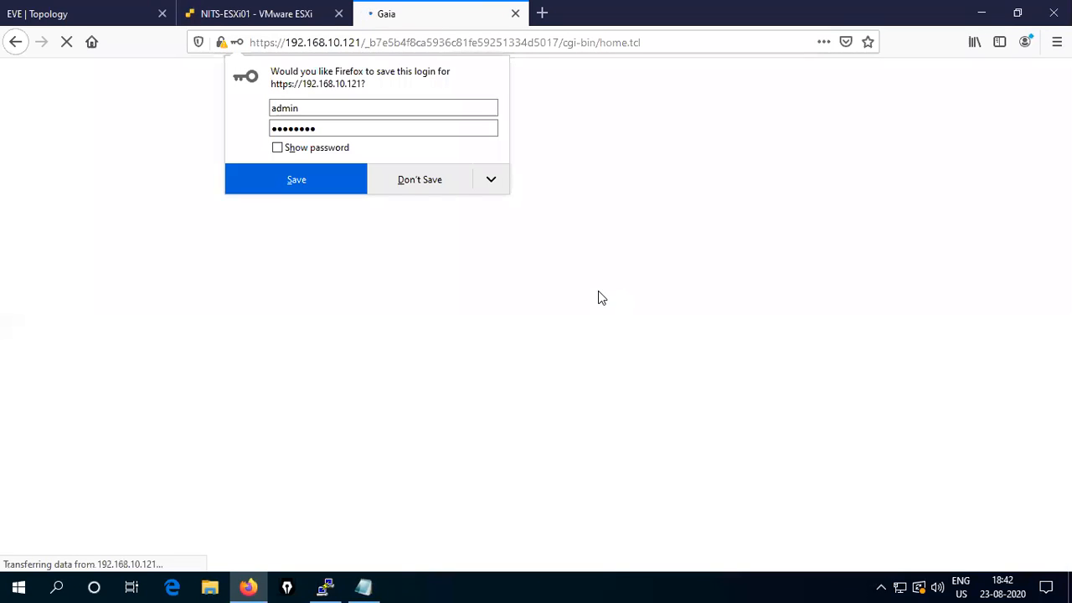
left_click(411, 178)
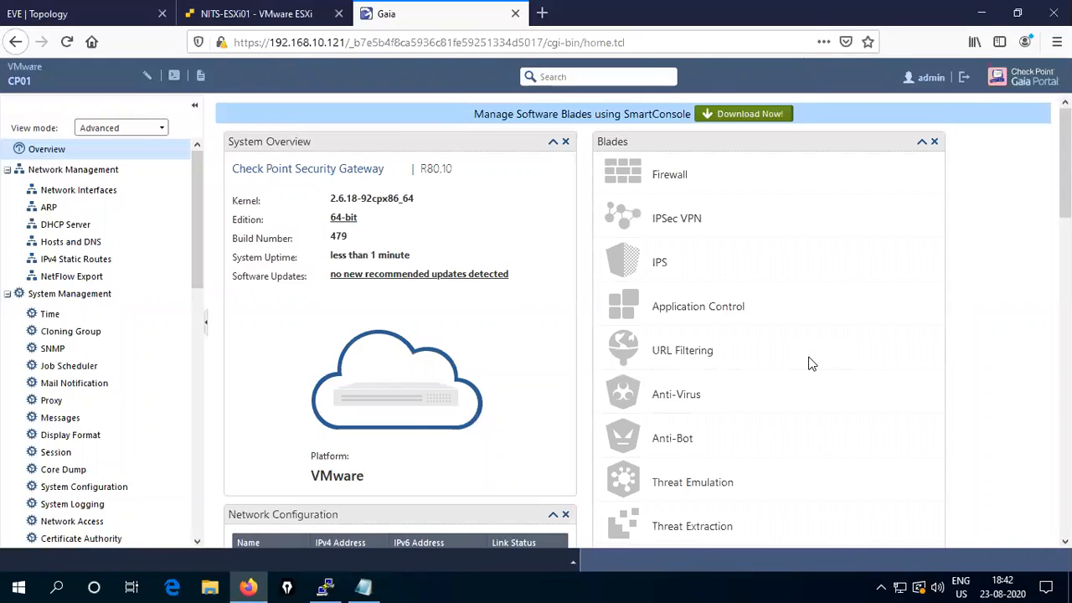
- Review the Overview dashboard, dismissing the search tip, then minimize Firefox
scroll(262, 413, "down", 10)
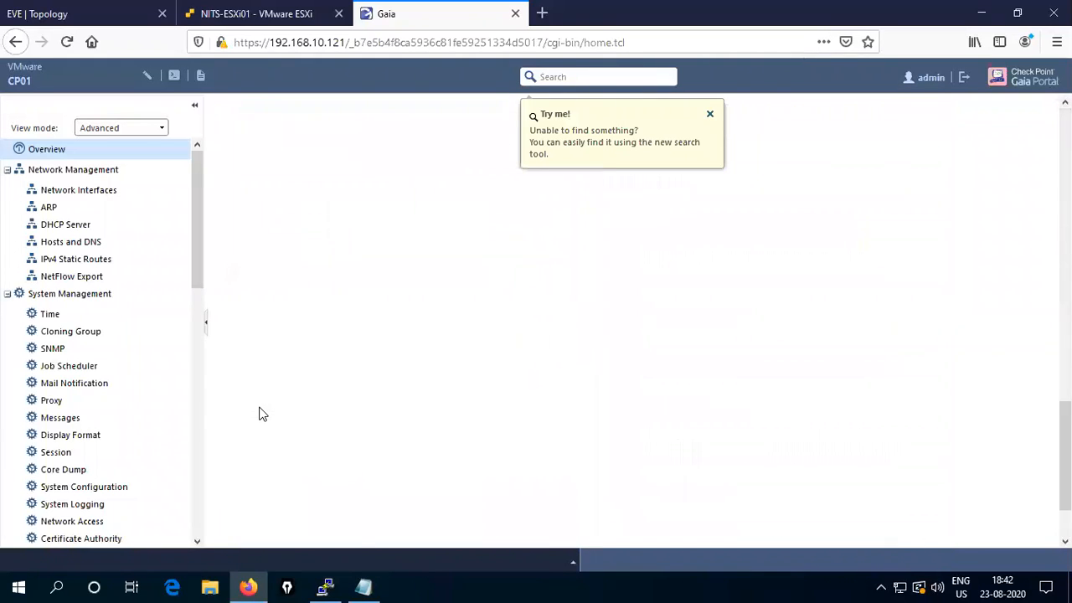
scroll(90, 414, "down", 10)
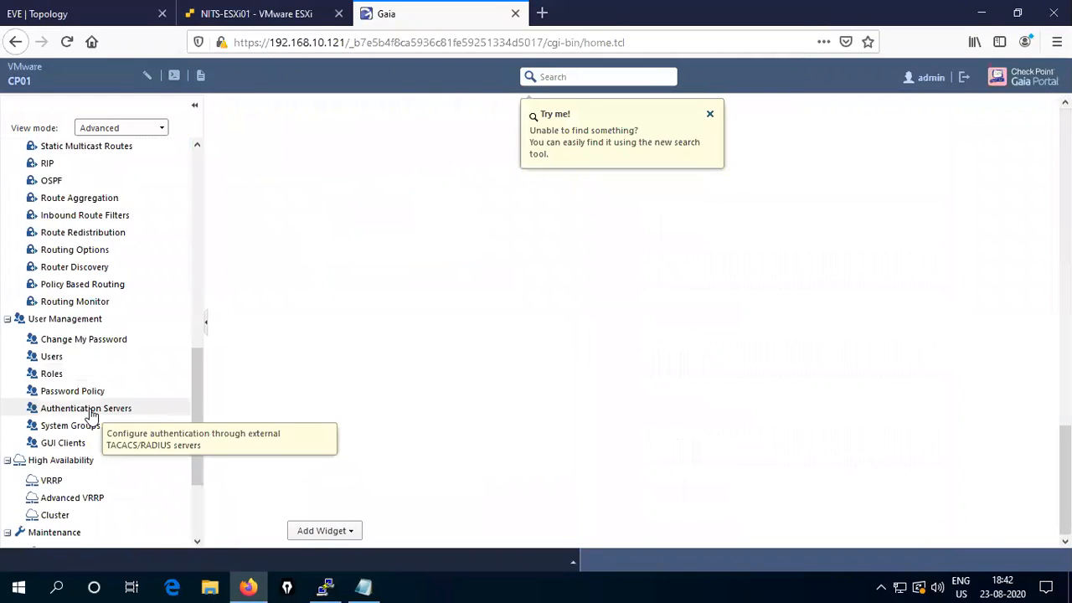
scroll(92, 416, "up", 10)
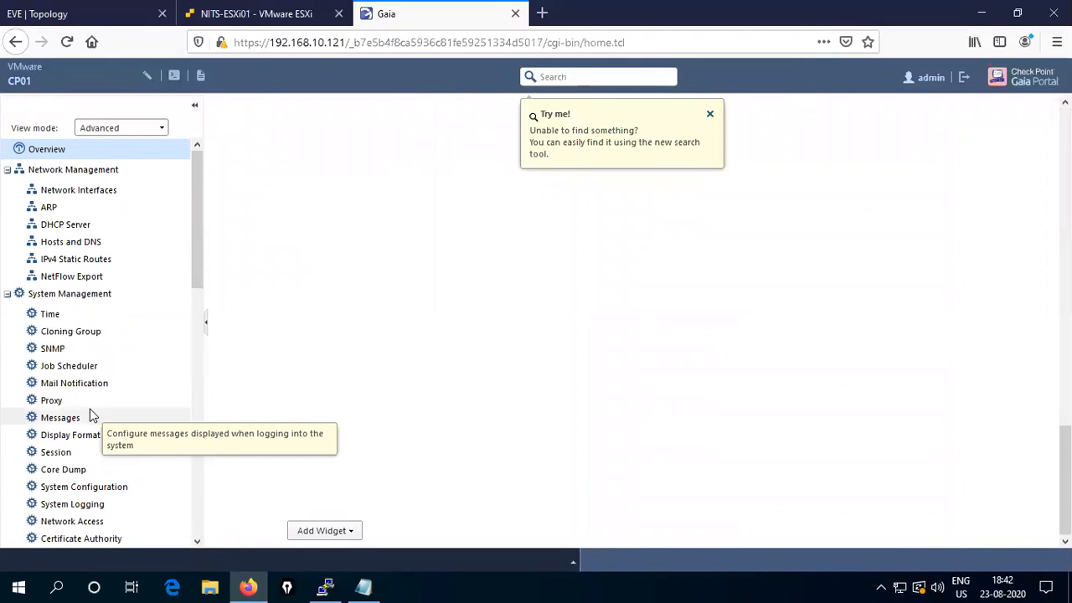
left_click(710, 114)
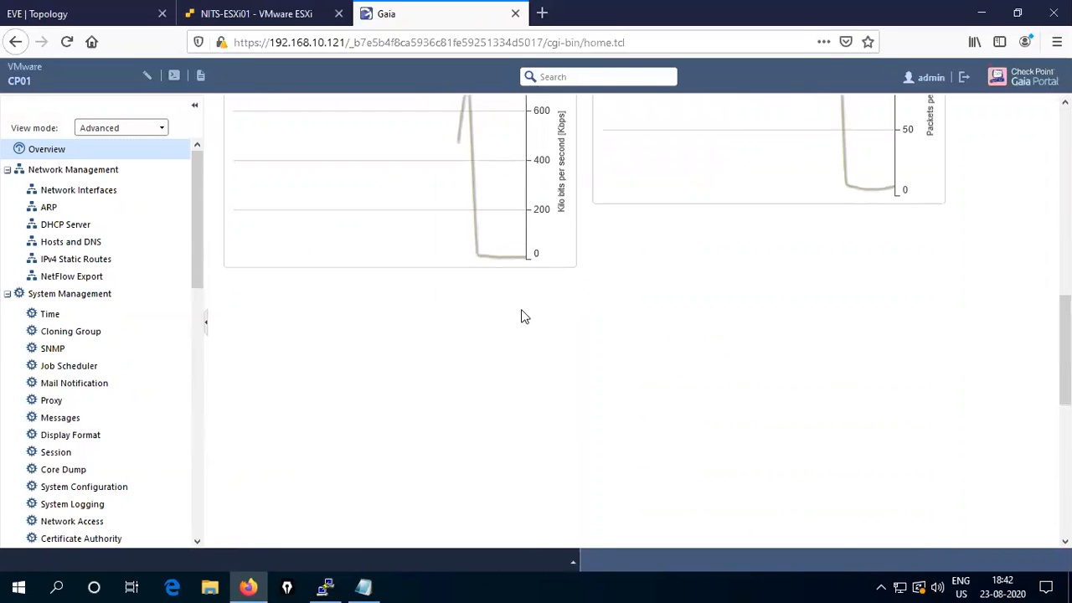
scroll(730, 304, "up", 10)
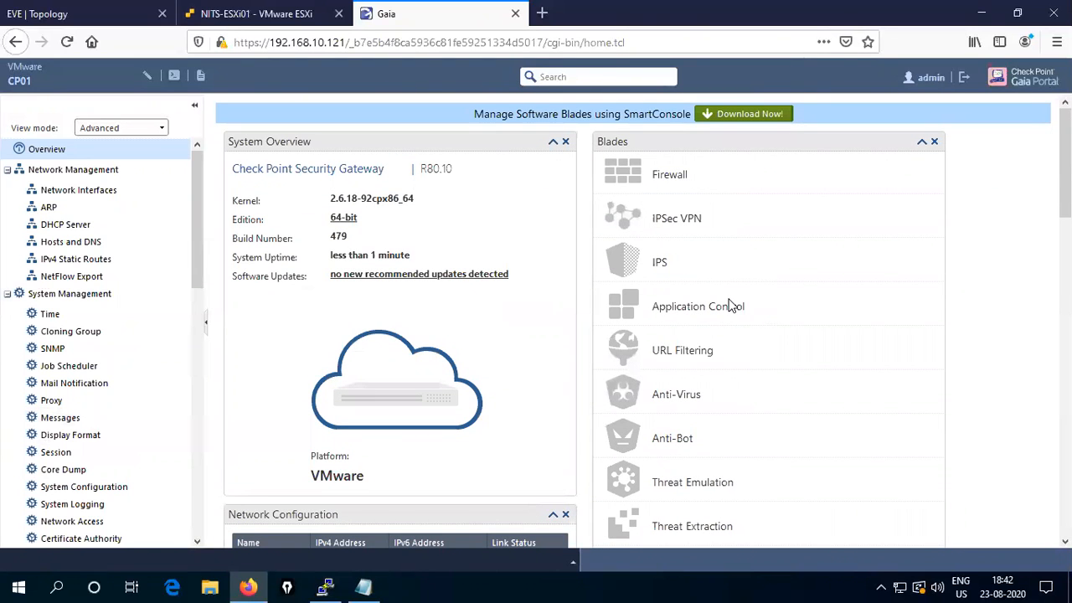
scroll(661, 445, "down", 1)
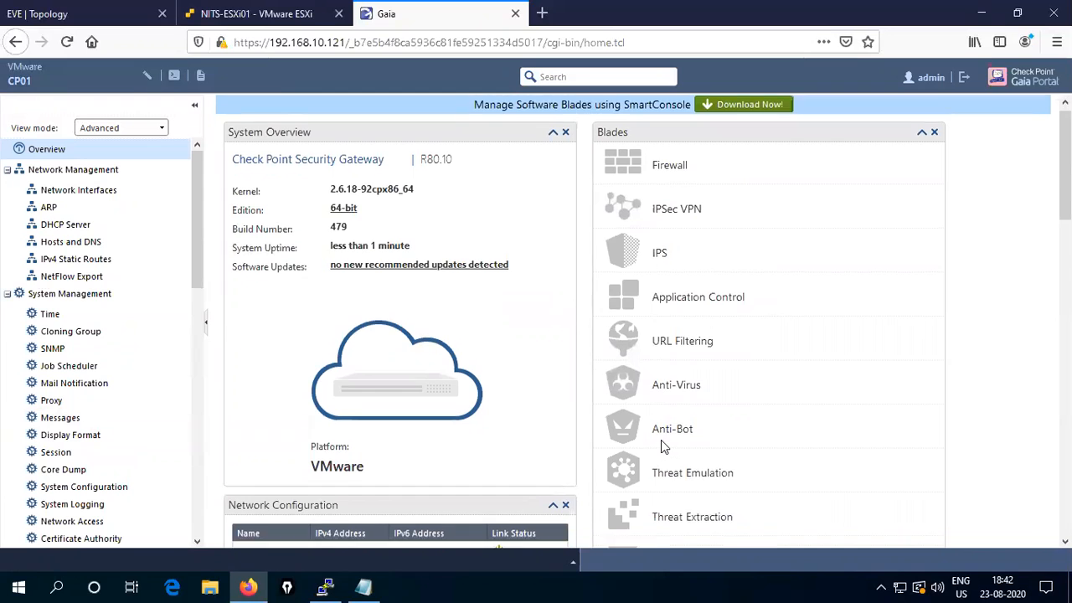
scroll(661, 440, "down", 3)
scroll(661, 438, "up", 2)
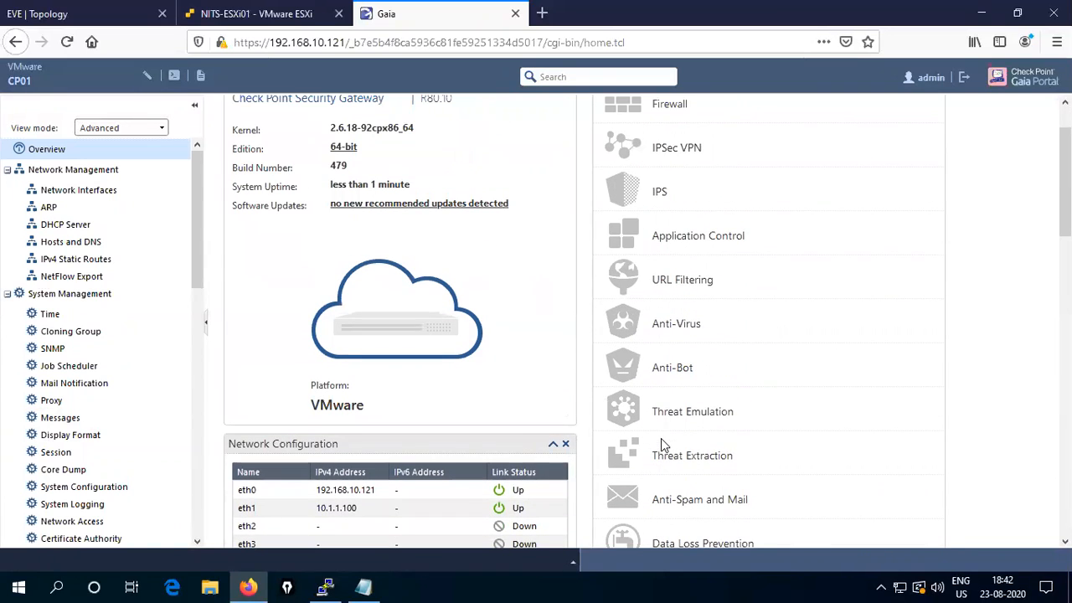
scroll(659, 437, "up", 1)
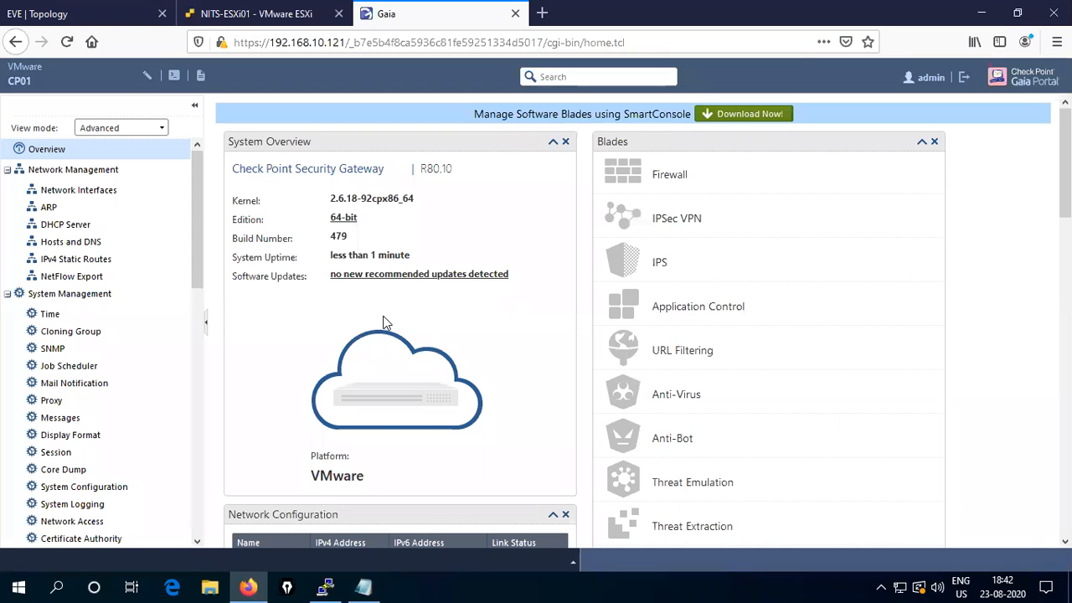
scroll(388, 322, "down", 4)
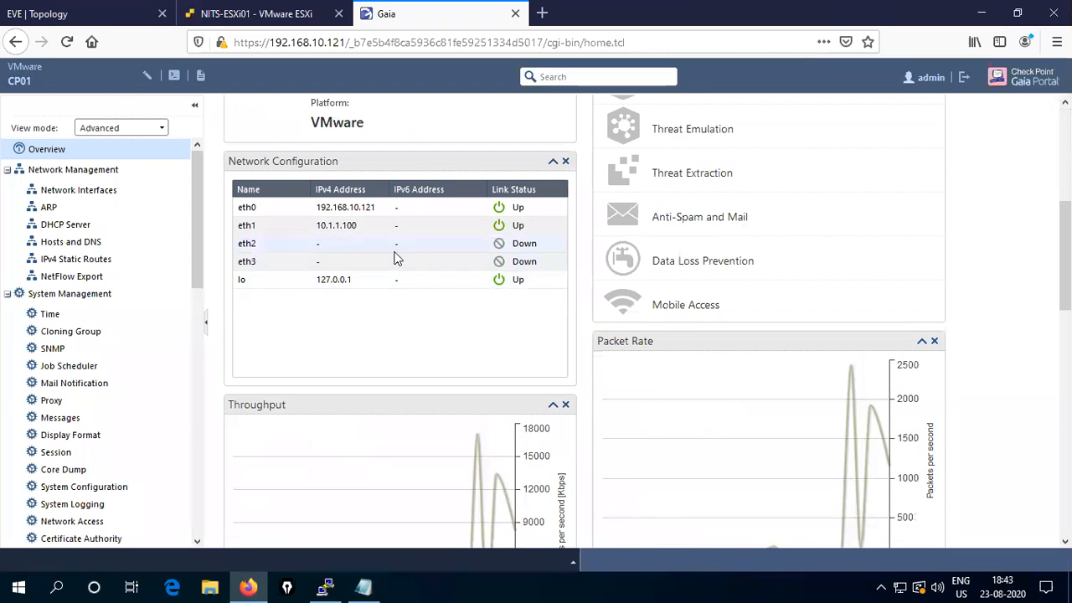
scroll(469, 343, "down", 5)
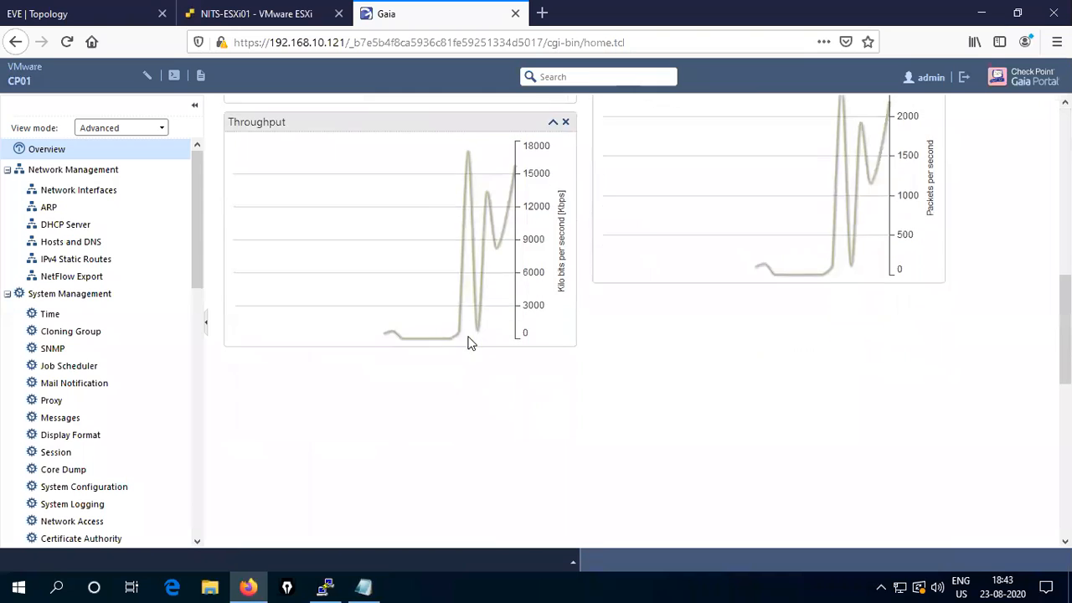
scroll(470, 343, "up", 9)
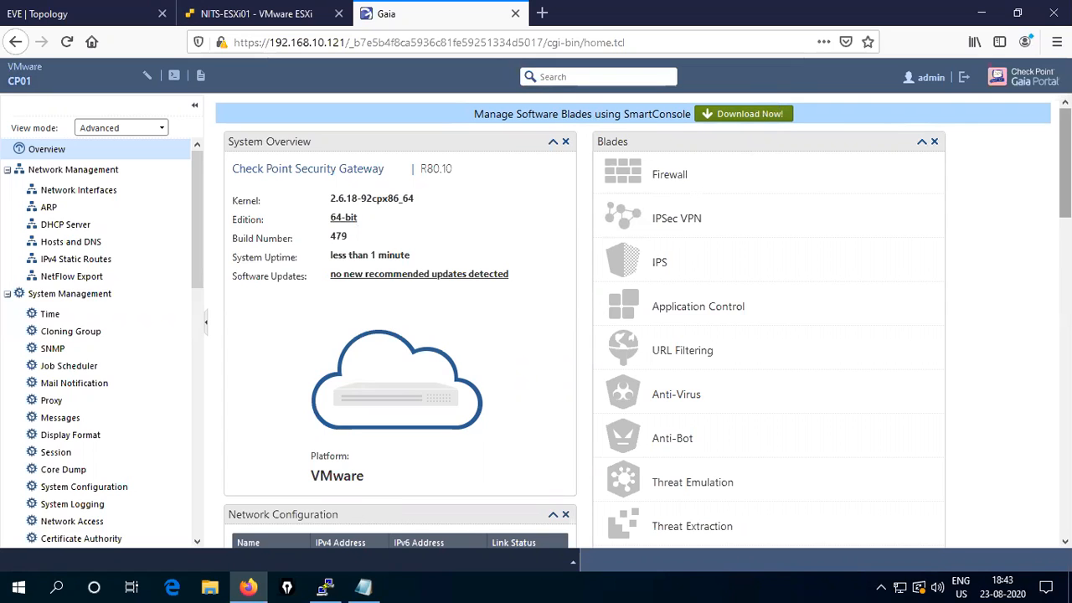
left_click(983, 13)
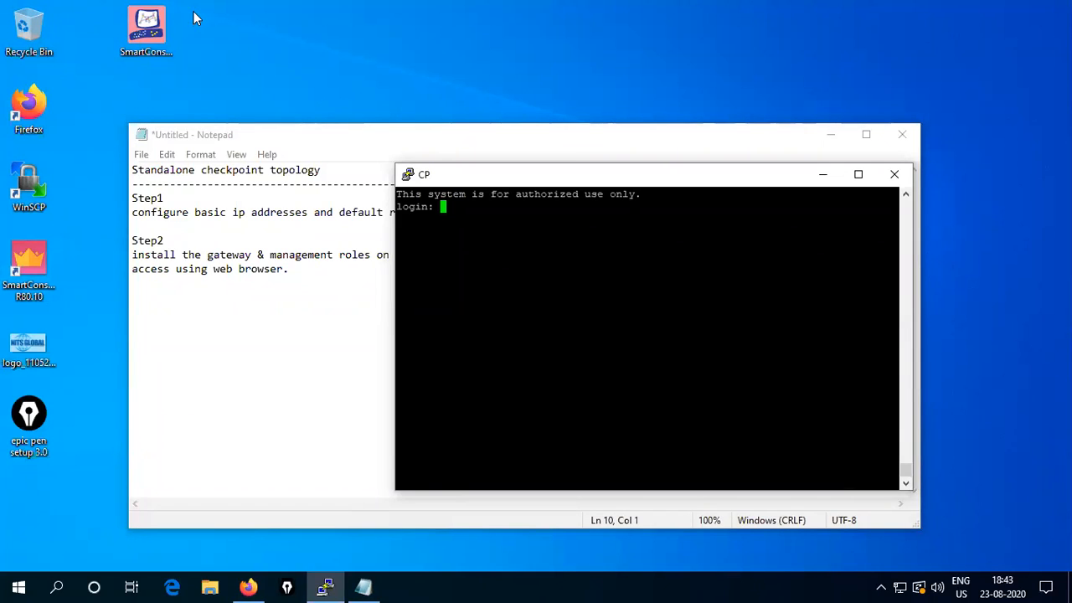
- Add 'Step3: Download and install smart console / access CP using smart console.' to the notes
left_click(160, 22)
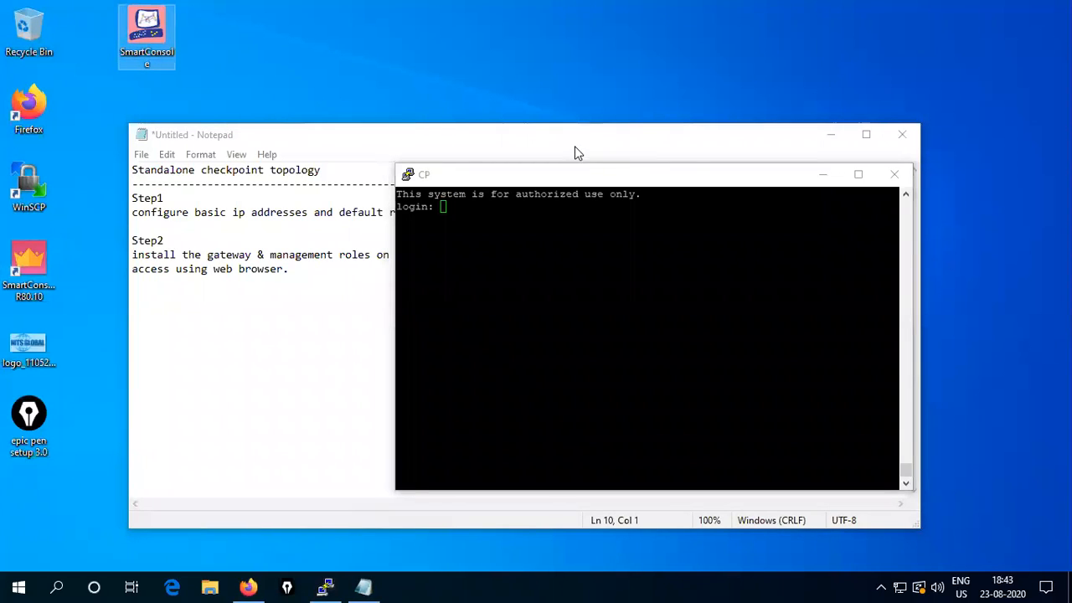
left_click(818, 177)
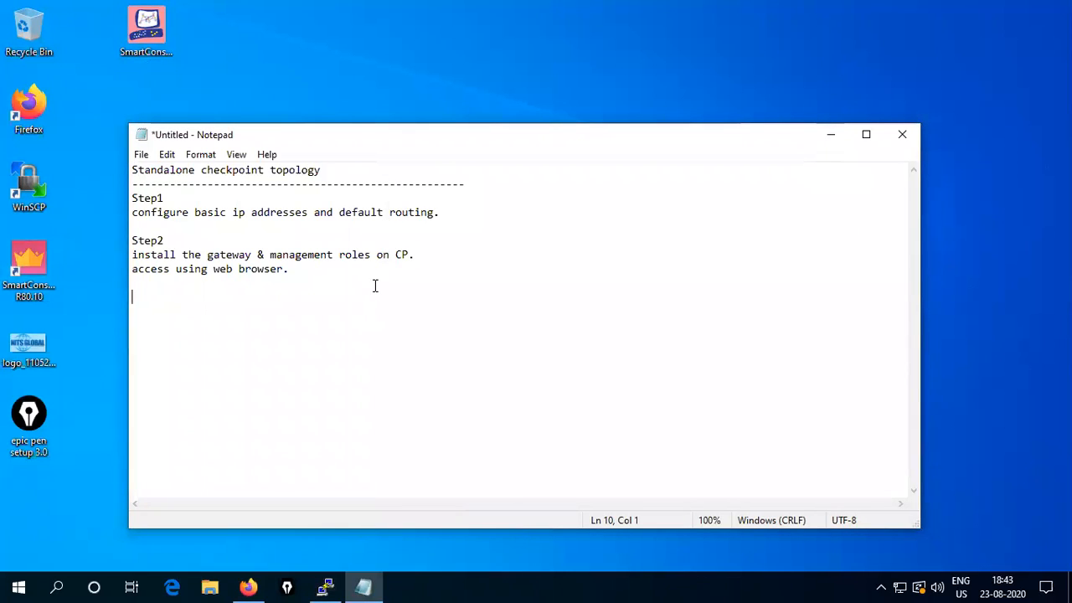
type("Step3")
key("Return")
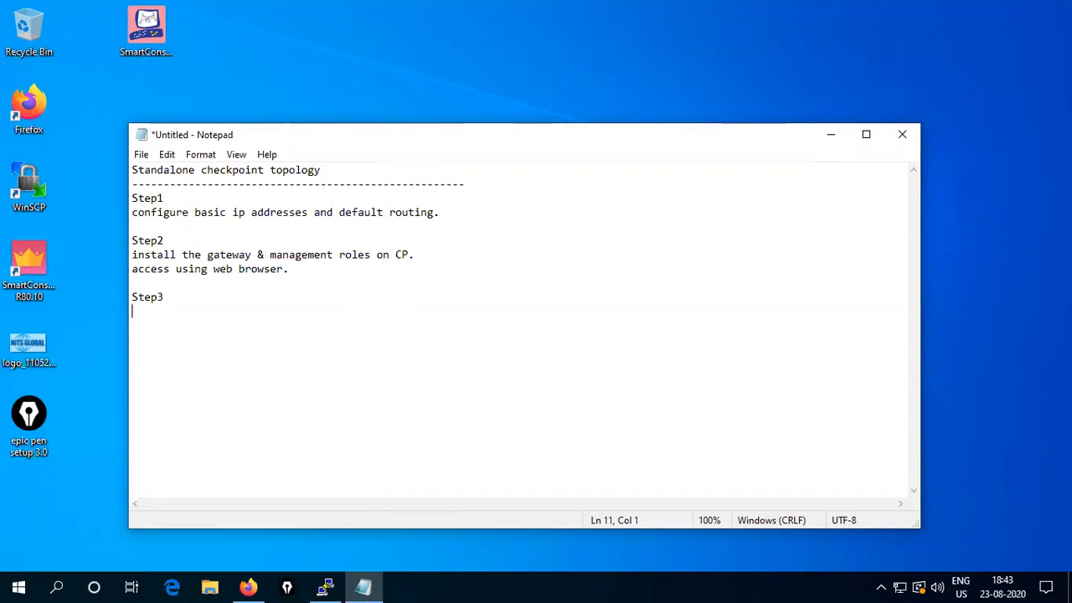
type("Download and install s")
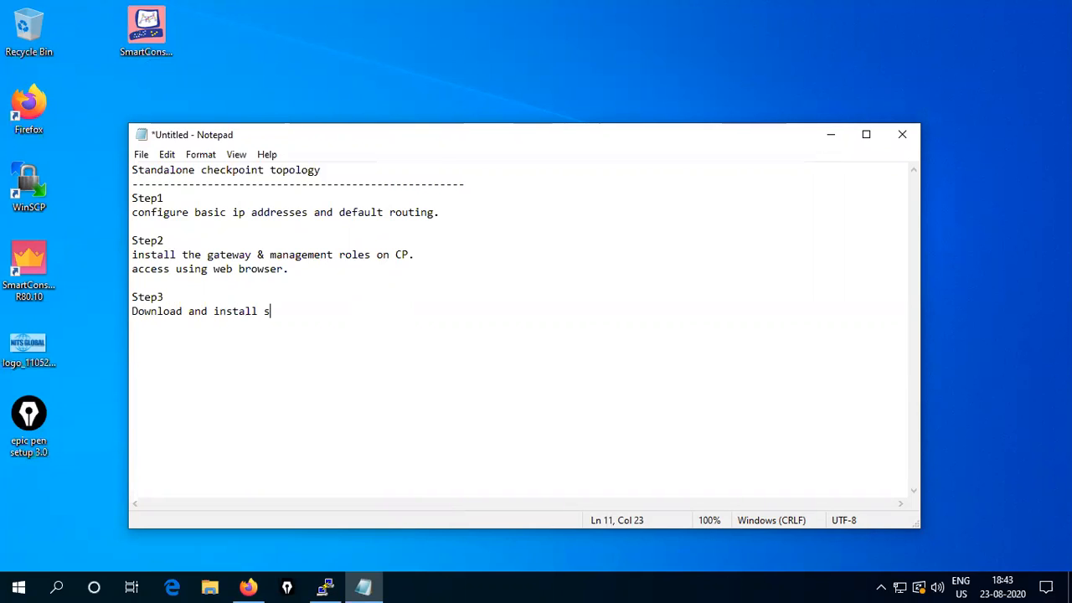
type("mart console")
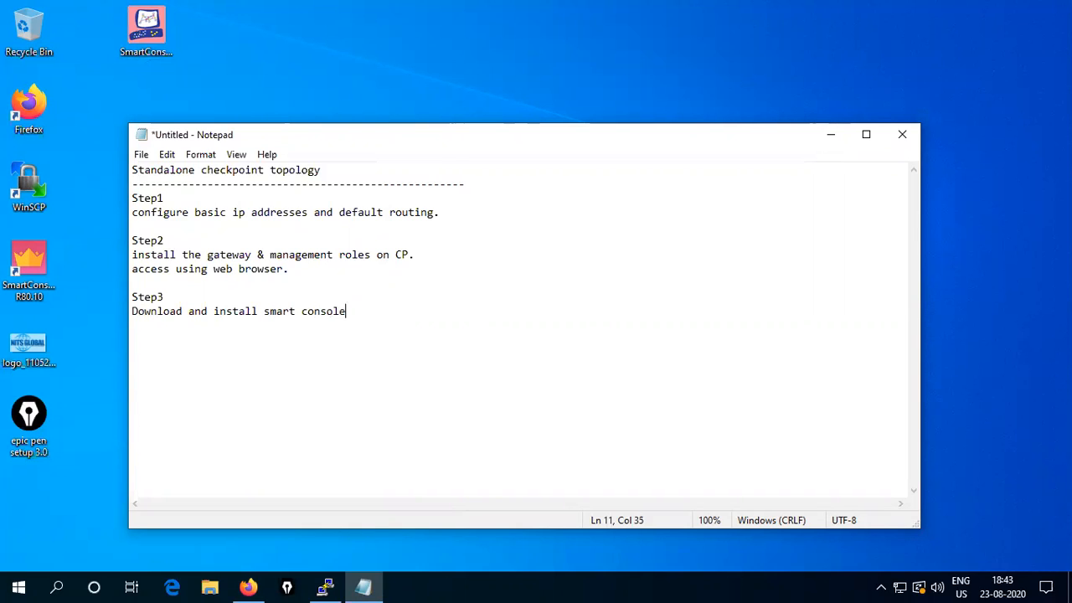
key("Return")
type("access")
type(" CP")
key("BackSpace")
type("P ")
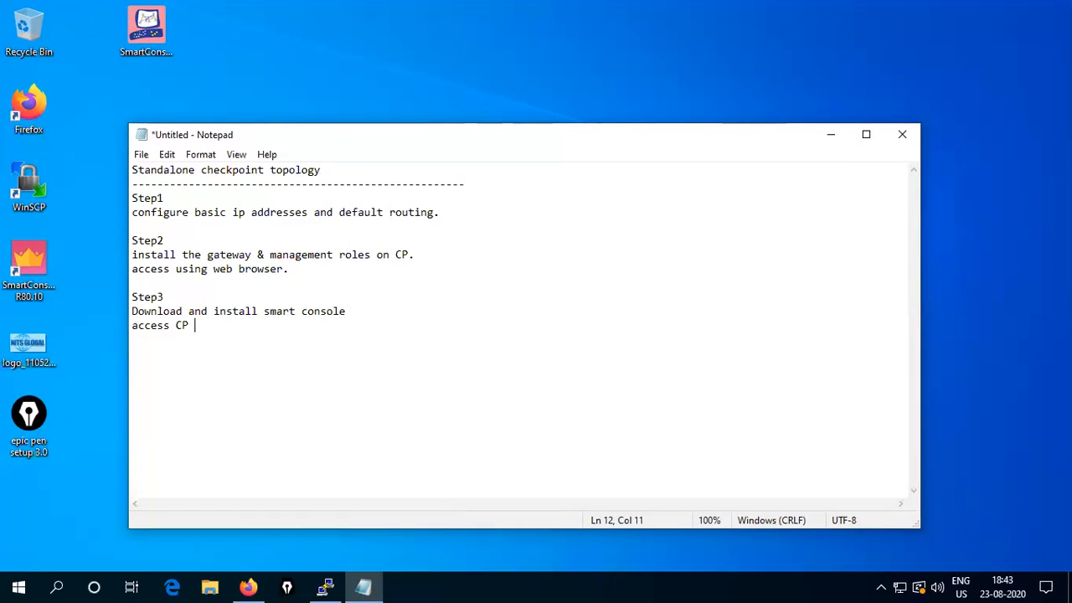
type("using smart console.")
key("Return")
key("Return")
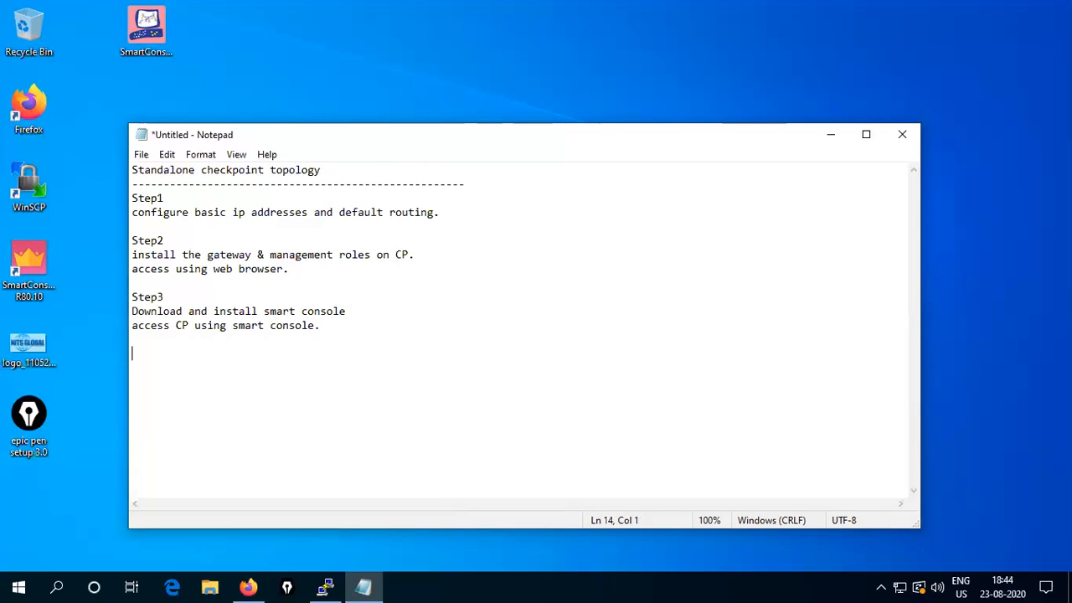
left_click(831, 134)
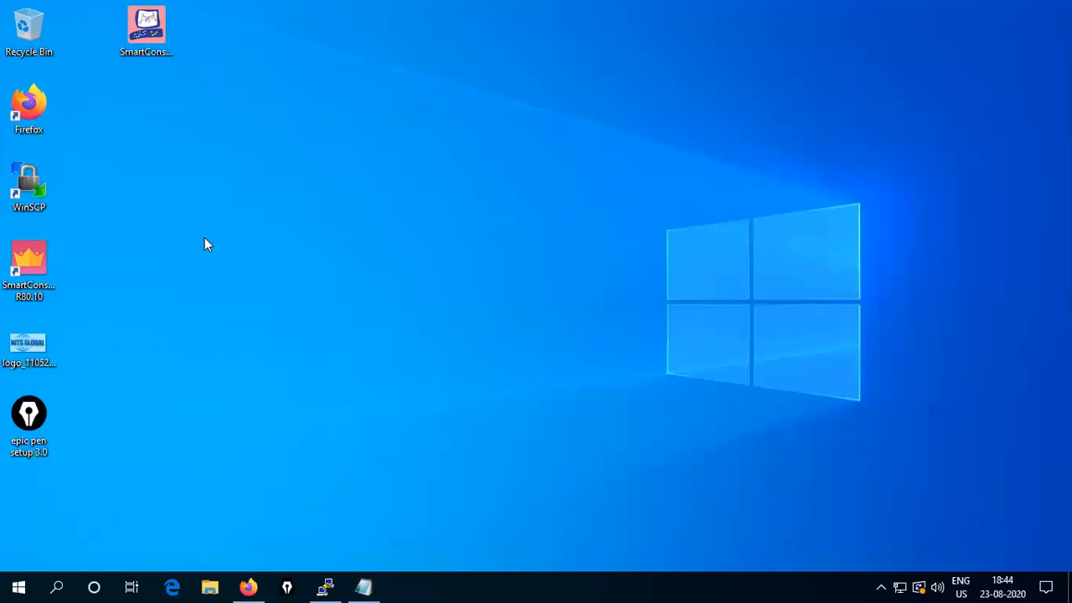
- Launch SmartConsole R80.10 and log in with the password to server 192.168.10.121
double_click(34, 262)
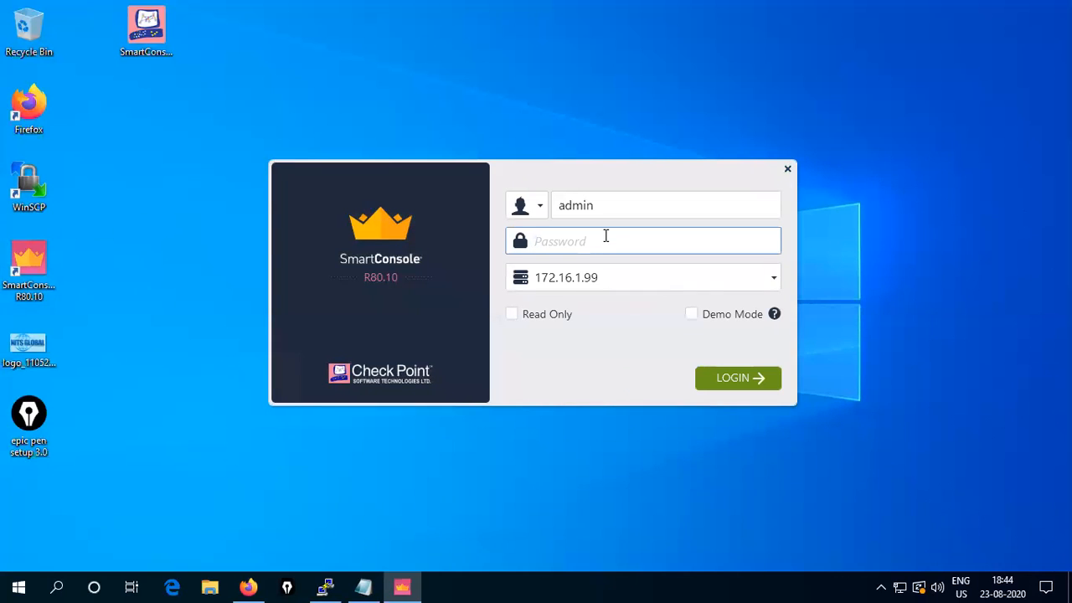
type("********")
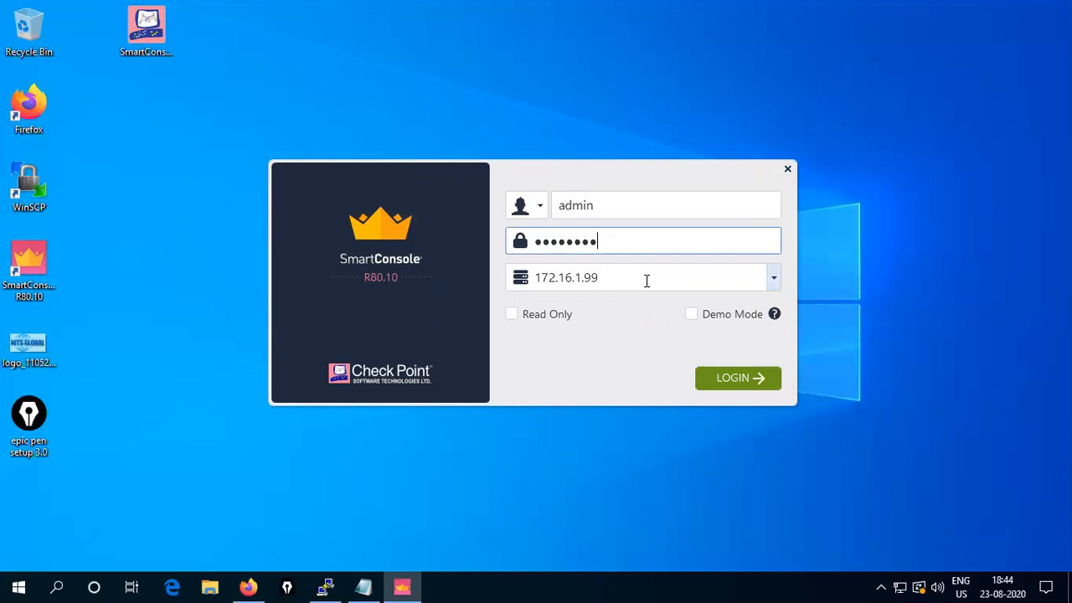
left_click(699, 280)
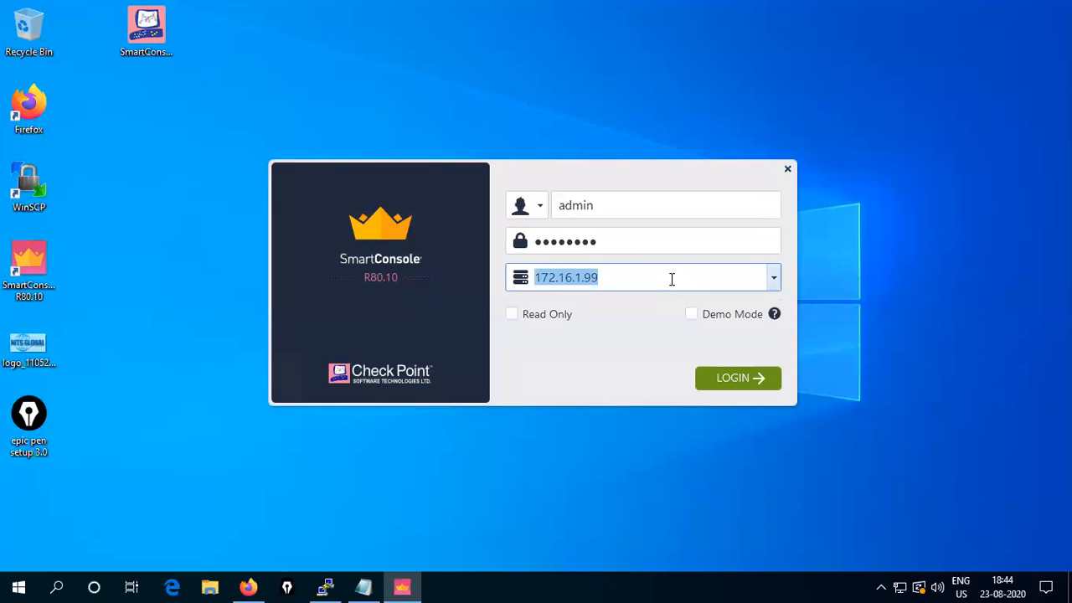
type("192.168.10.121")
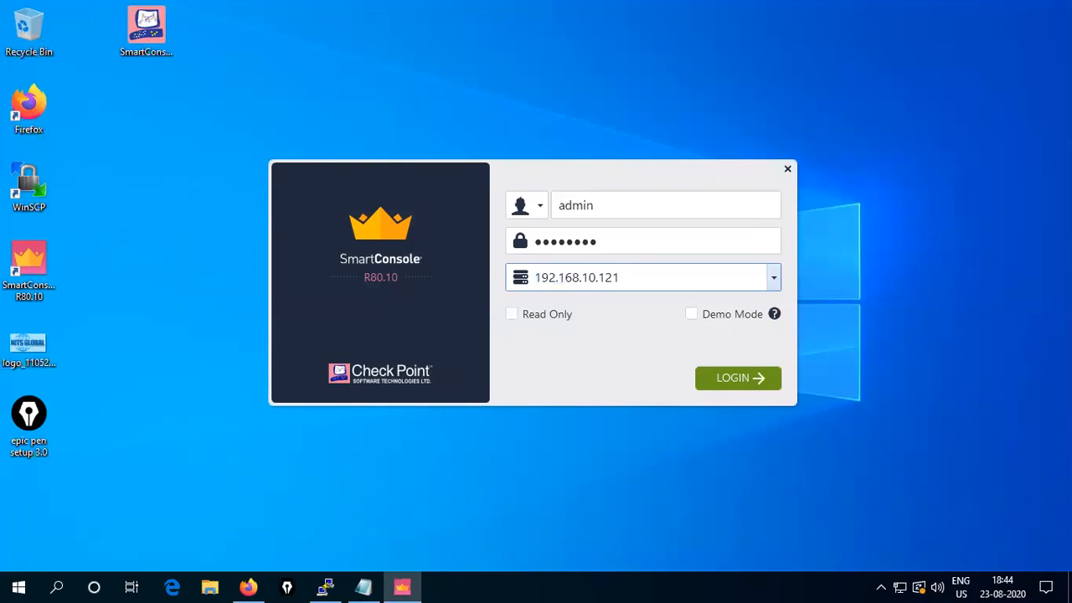
left_click(731, 376)
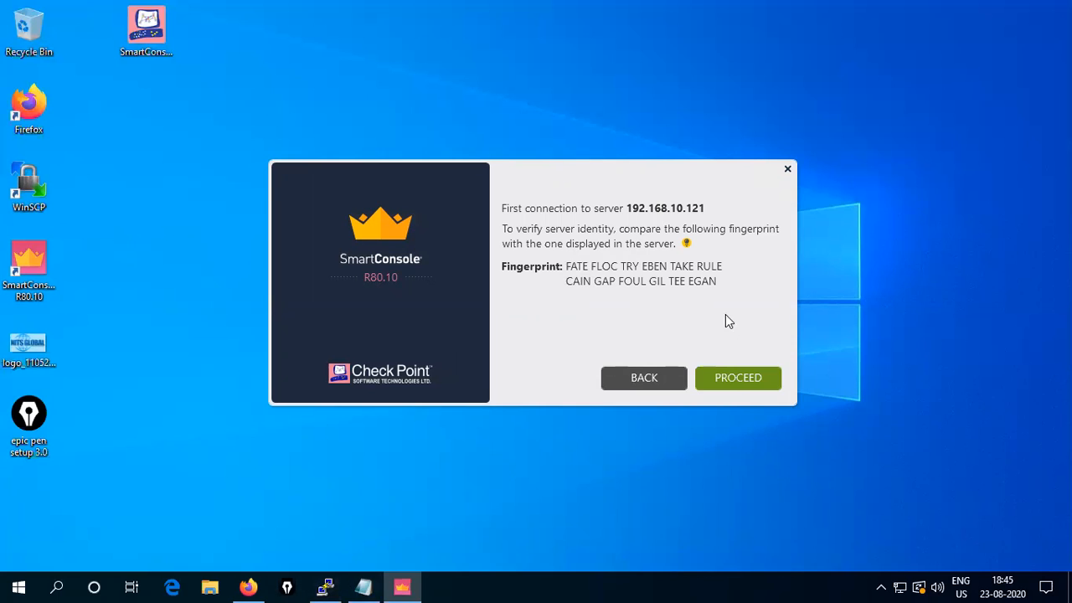
- Accept the fingerprint, then go back to the login form after the 'Unable to connect to server' error
left_click(736, 379)
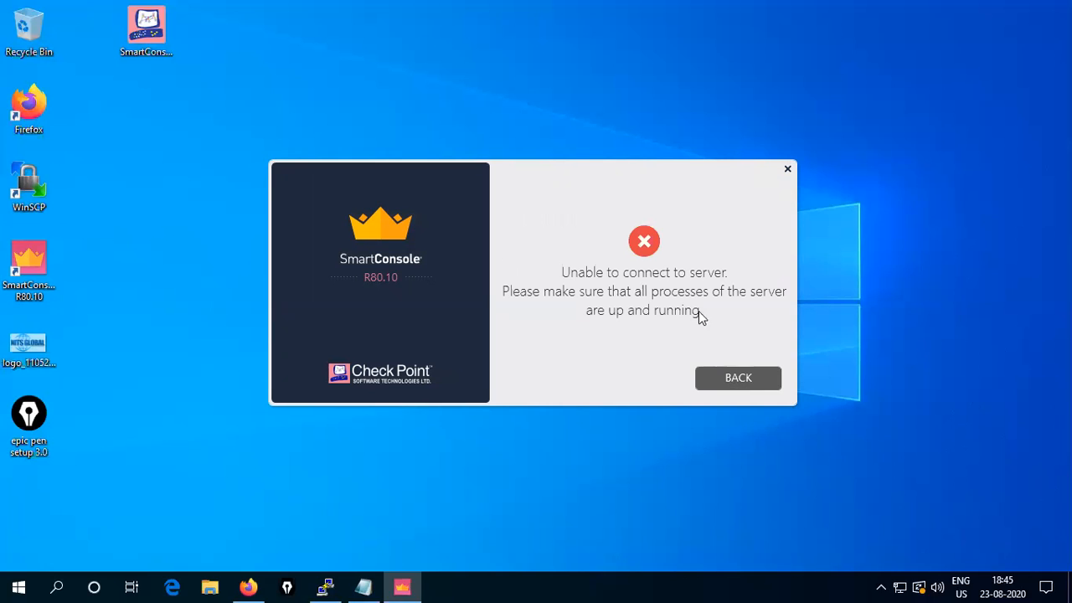
left_click_drag(550, 184, 615, 162)
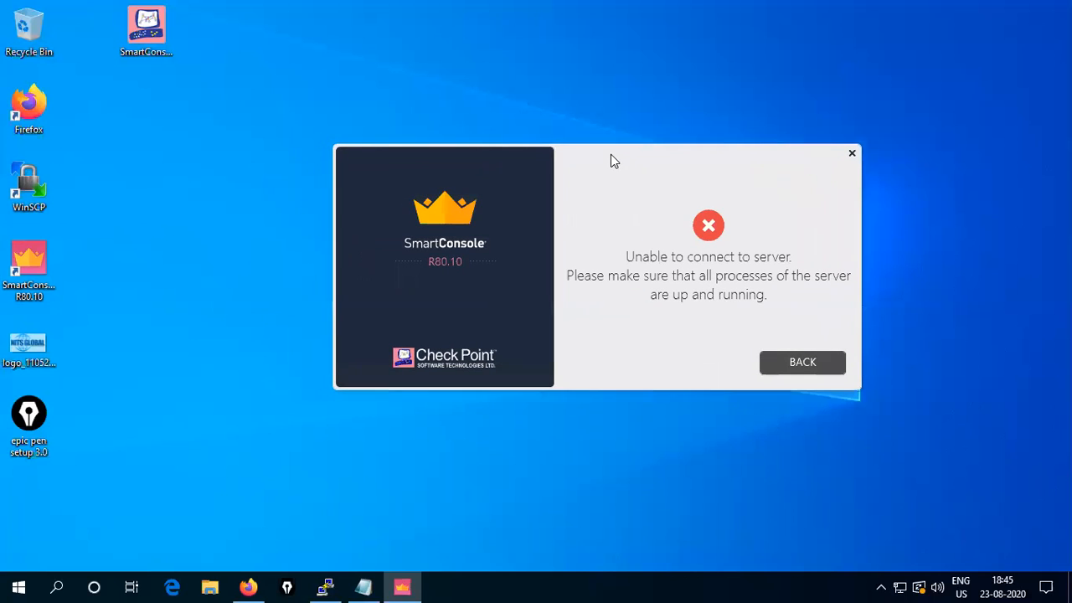
left_click(801, 362)
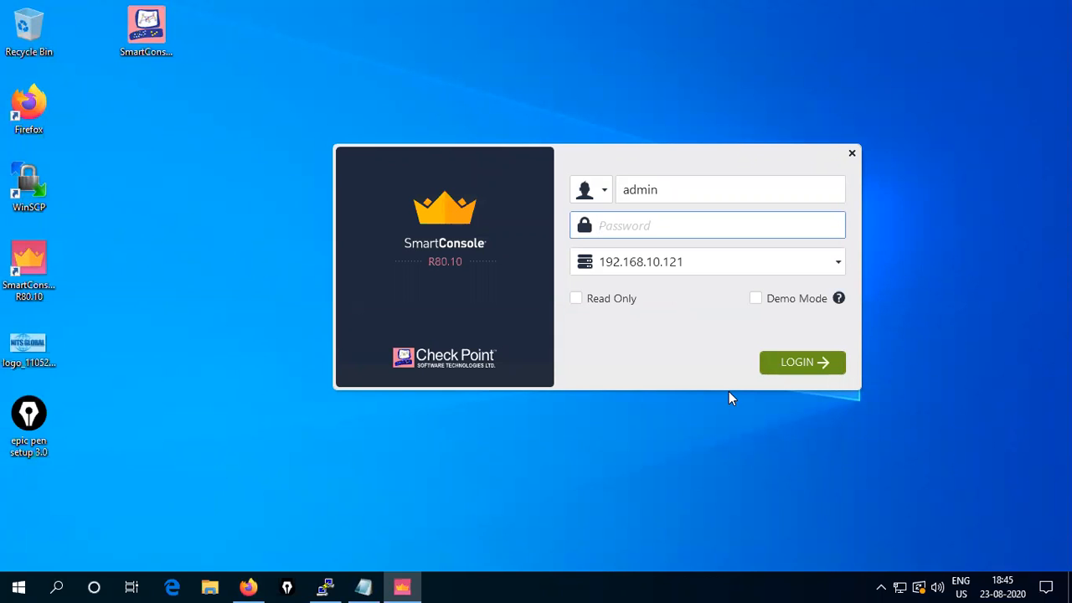
- Log in to CP01 in the PuTTY session as admin and run 'api status'
left_click(325, 586)
left_click_drag(668, 177, 576, 117)
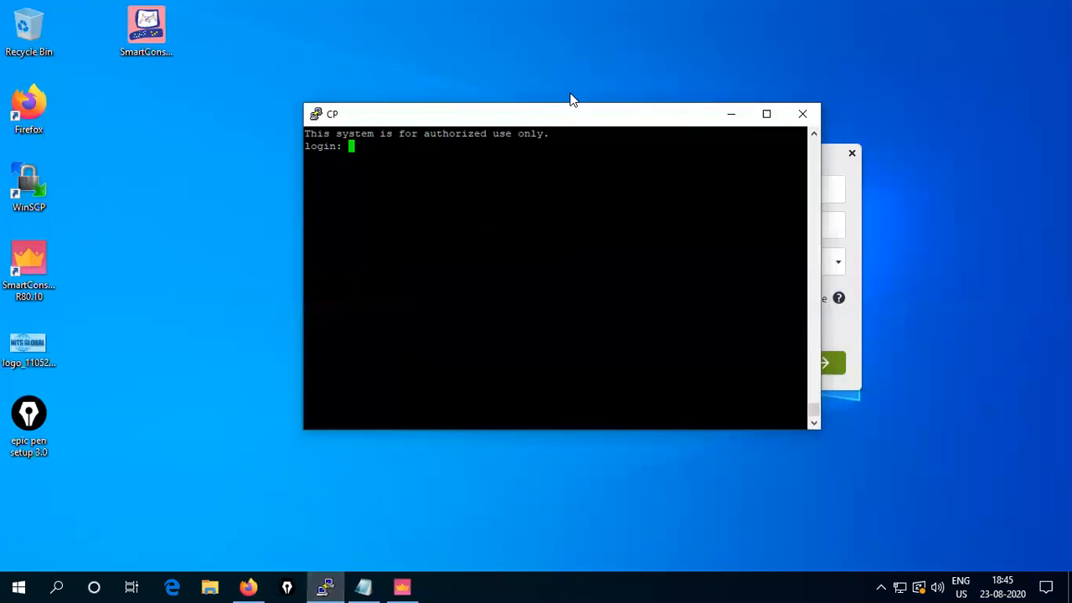
type("admin")
key("Return")
key("Return")
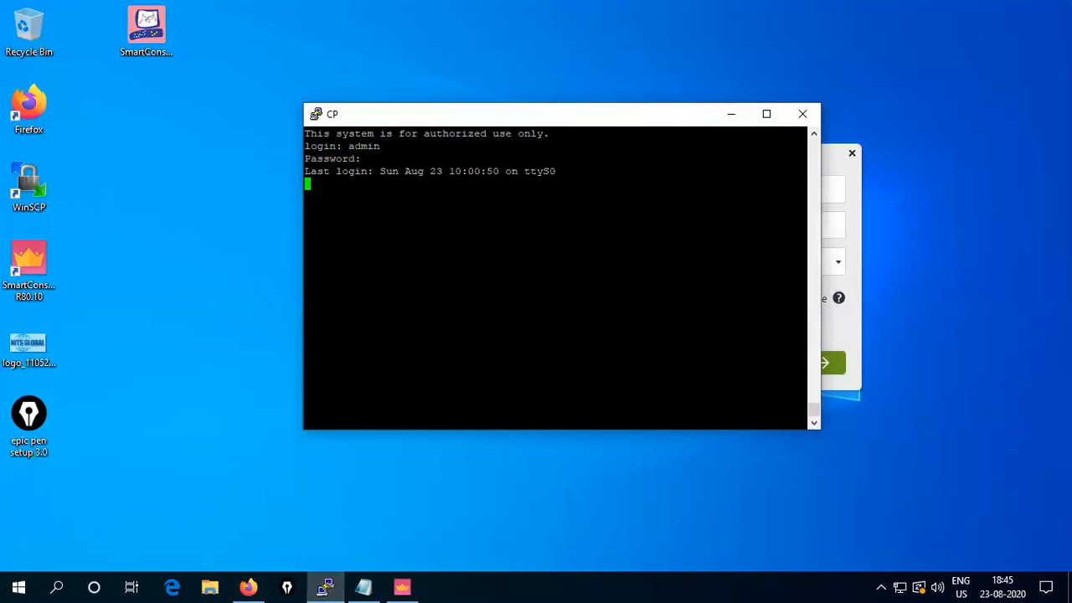
key("Return")
key("Return")
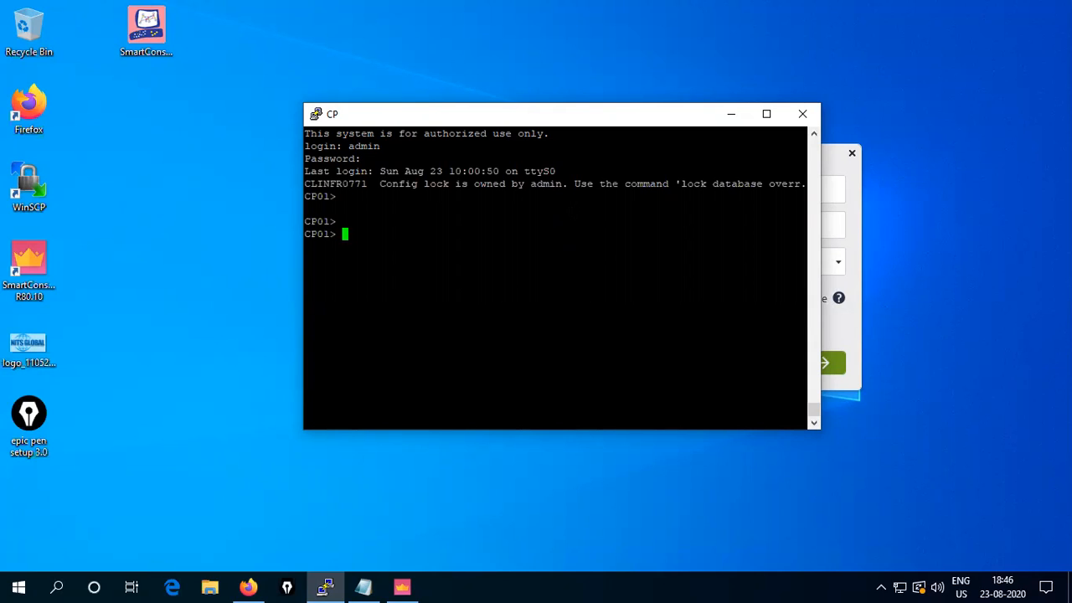
type("api status")
key("Return")
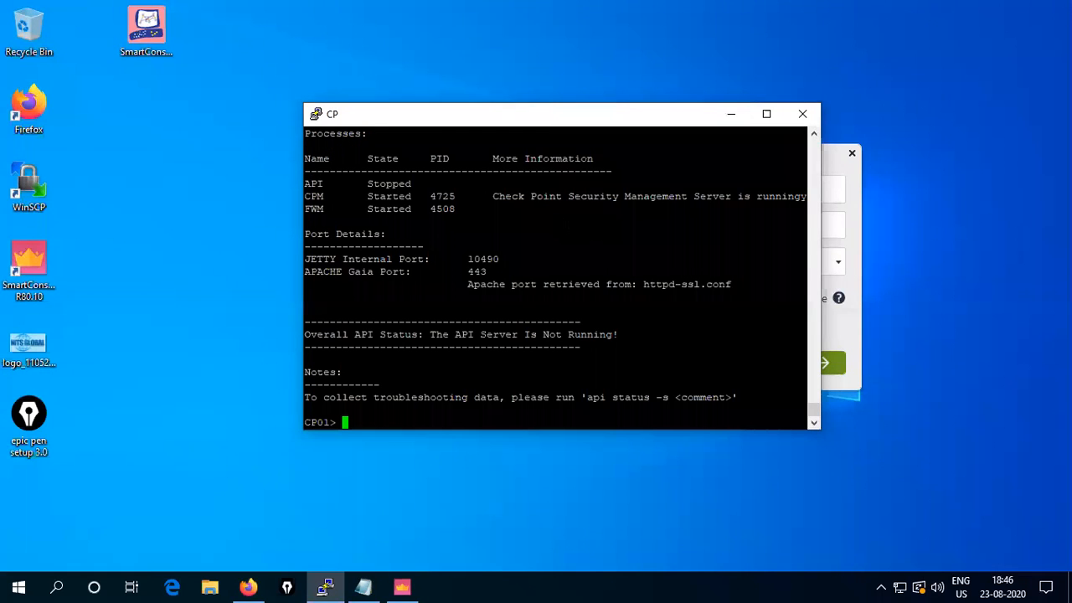
- Highlight the FWM, CPM and stopped API rows in the status output
left_click_drag(304, 208, 456, 208)
left_click(431, 207)
left_click_drag(304, 196, 459, 196)
left_click(455, 196)
left_click_drag(304, 183, 462, 183)
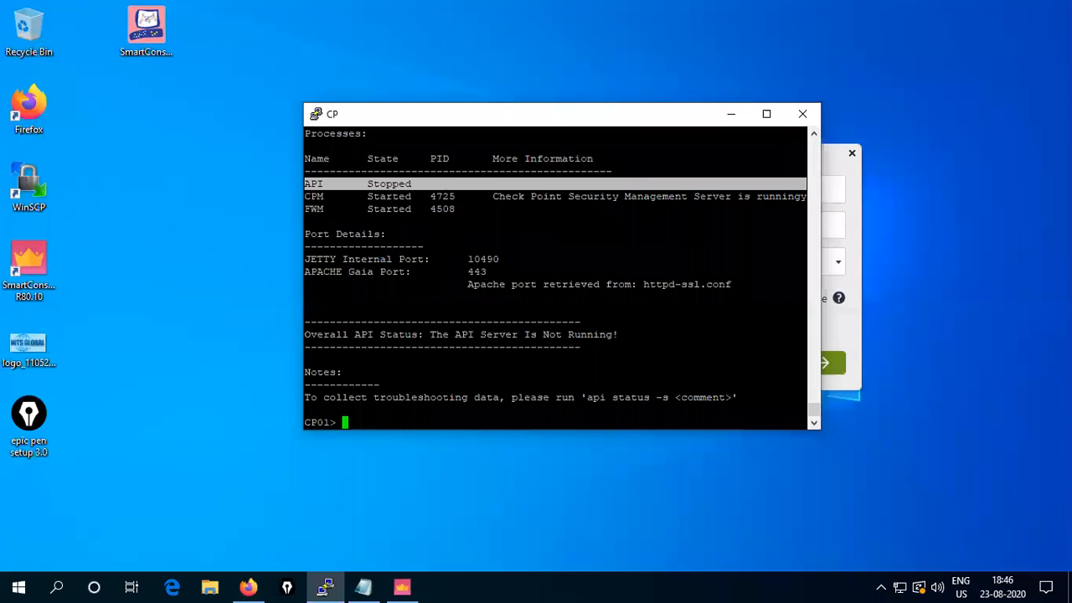
left_click(369, 208)
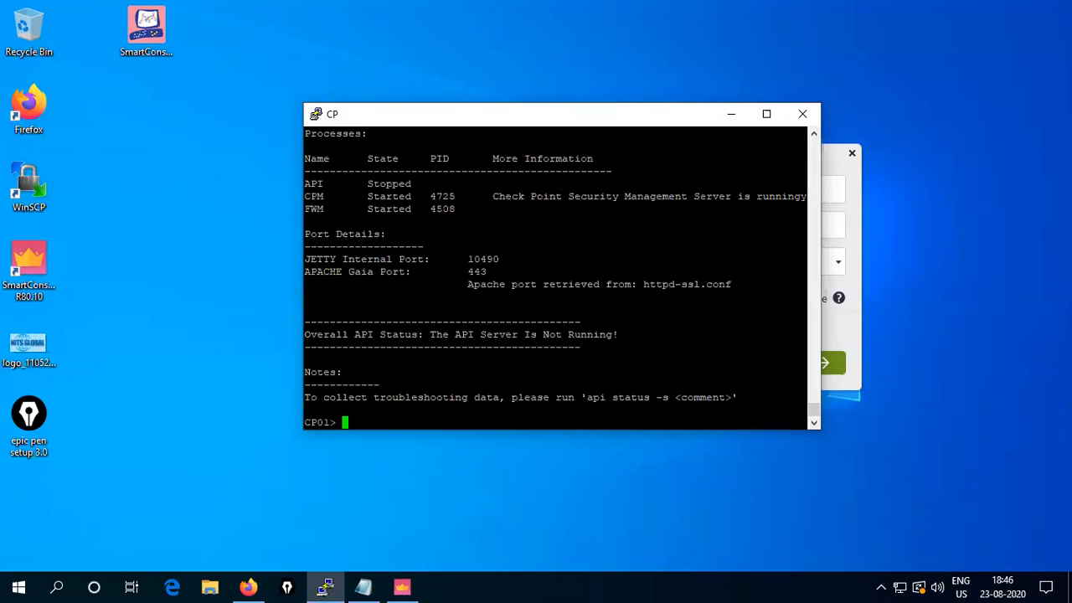
- Run 'api restart', then rerun 'api status' to confirm the API is started
type("api restart")
key("Return")
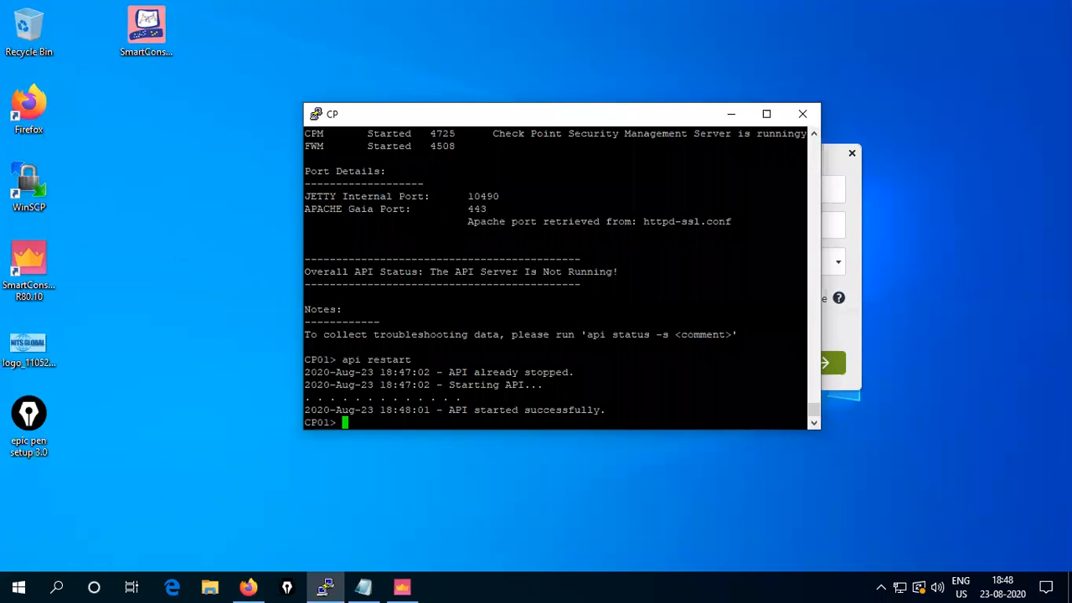
key("Up")
key("BackSpace")
key("BackSpace")
key("BackSpace")
key("BackSpace")
key("BackSpace")
key("BackSpace")
key("BackSpace")
type("status")
key("Return")
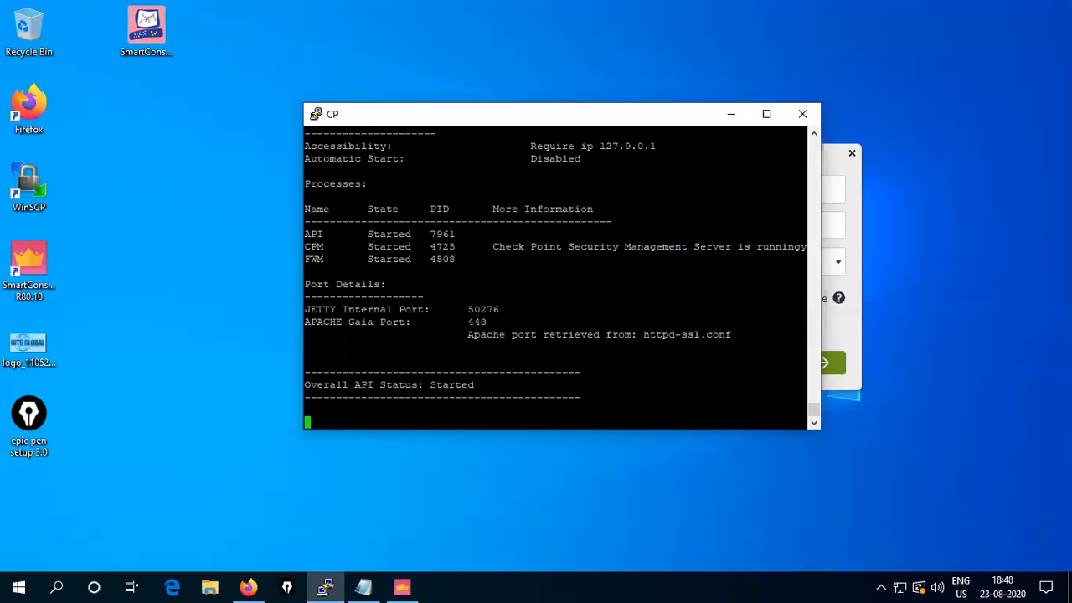
left_click(732, 114)
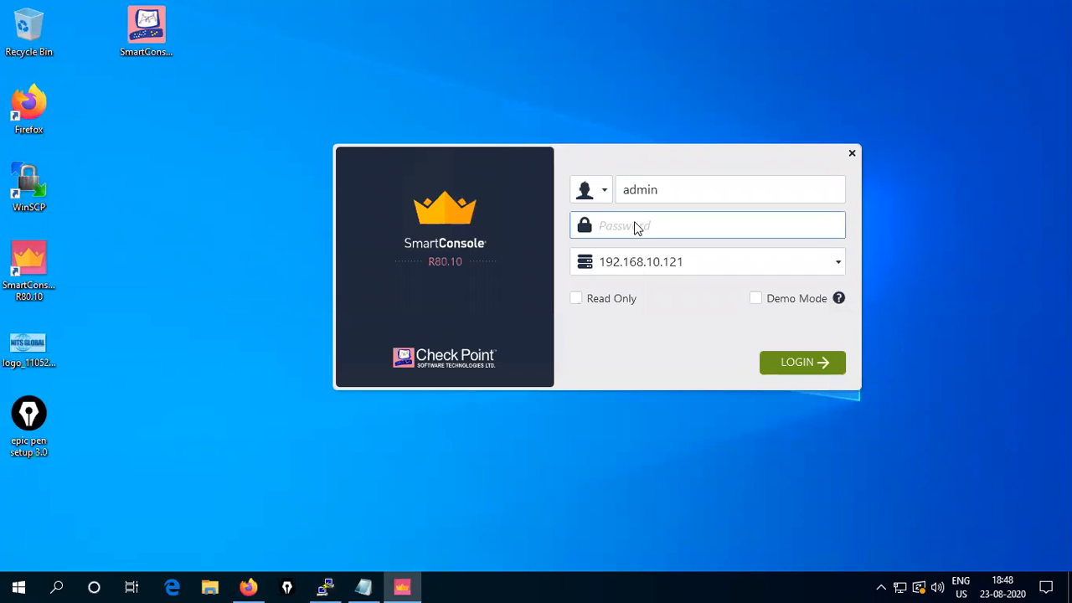
- Log in to SmartConsole with the password and dismiss the low /var/log free space warning
type("••••••••")
key("Return")
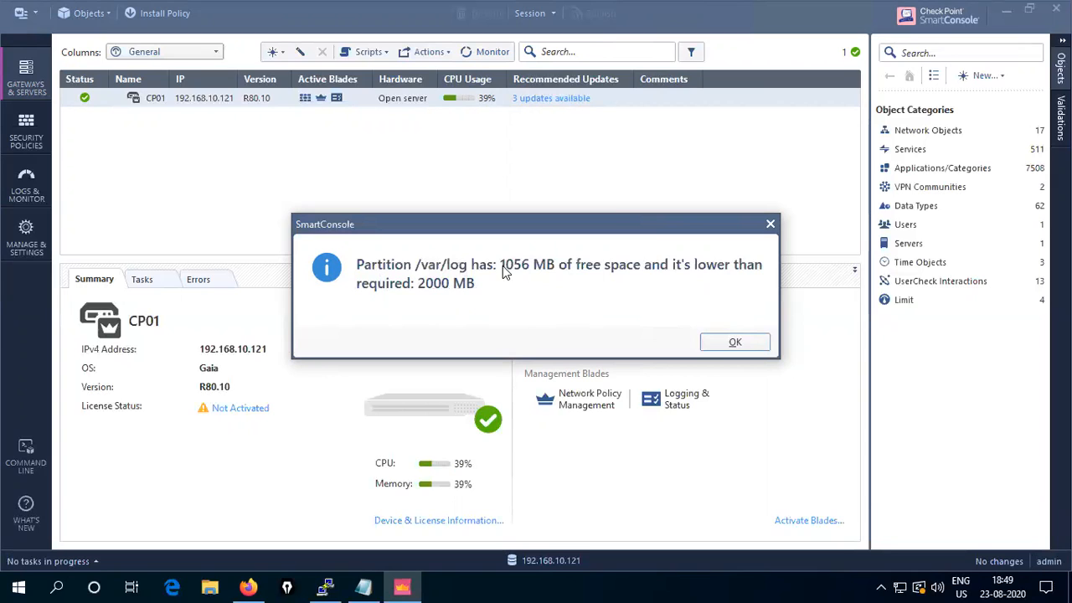
left_click(734, 345)
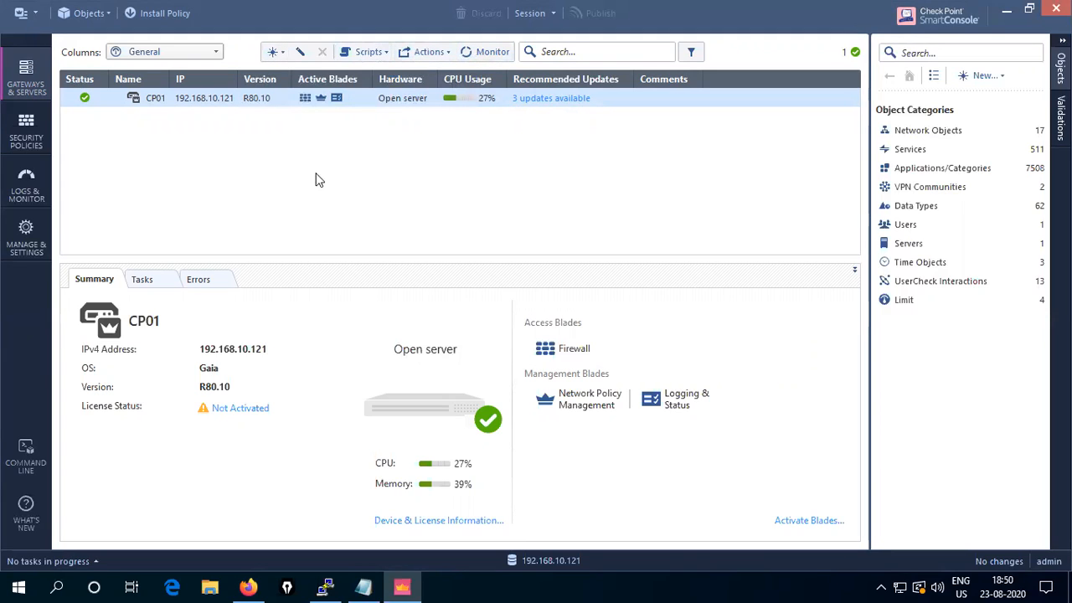
- Browse the Gateways & Servers, Security Policies and Logs views, then go to Manage & Settings
left_click(29, 89)
left_click(23, 131)
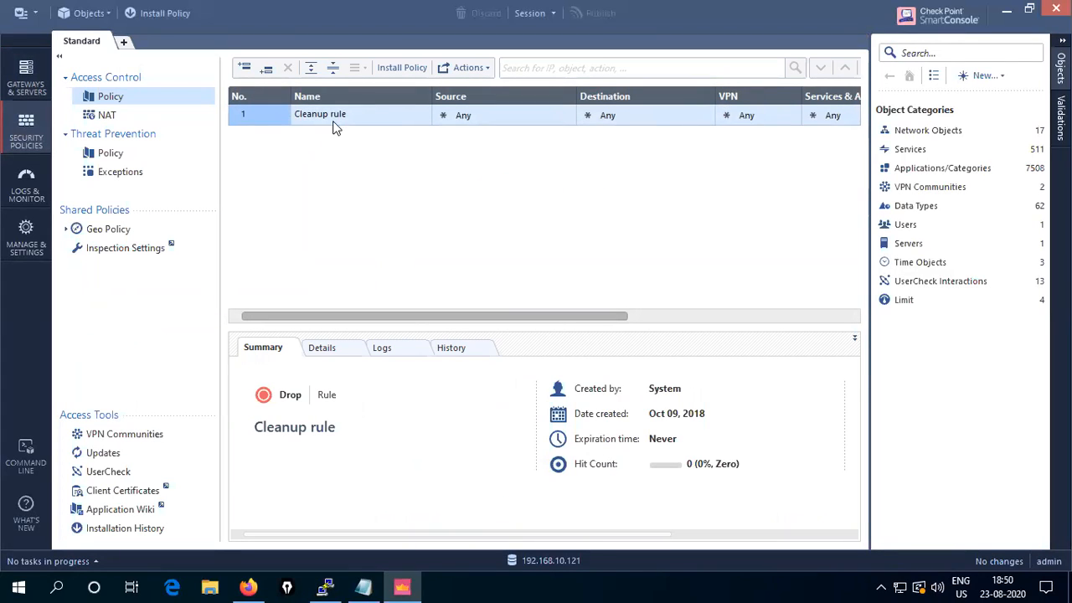
left_click_drag(372, 316, 608, 319)
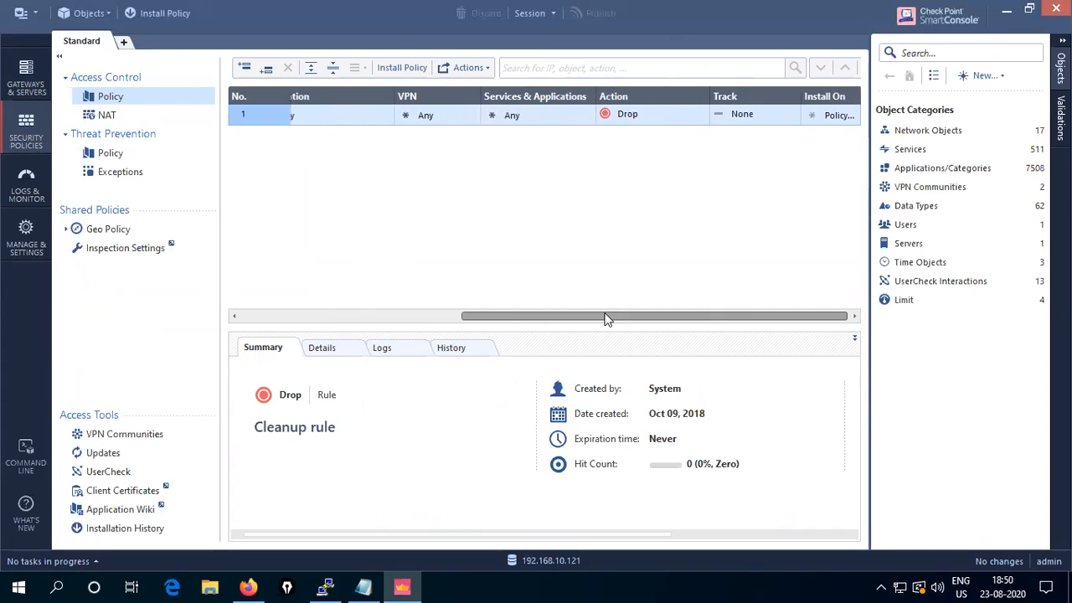
left_click_drag(727, 317, 390, 352)
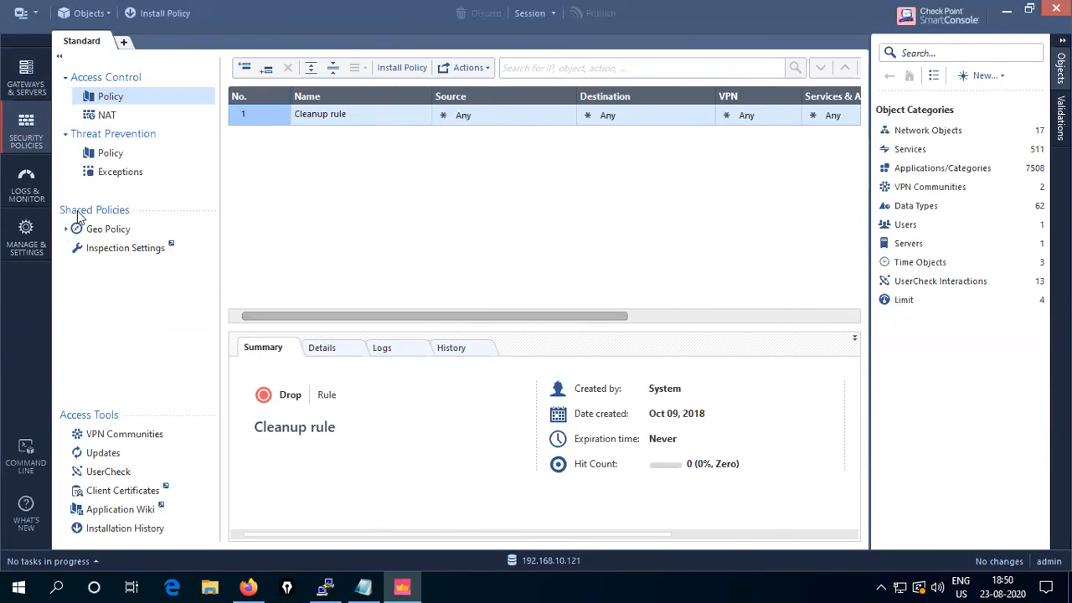
left_click(21, 195)
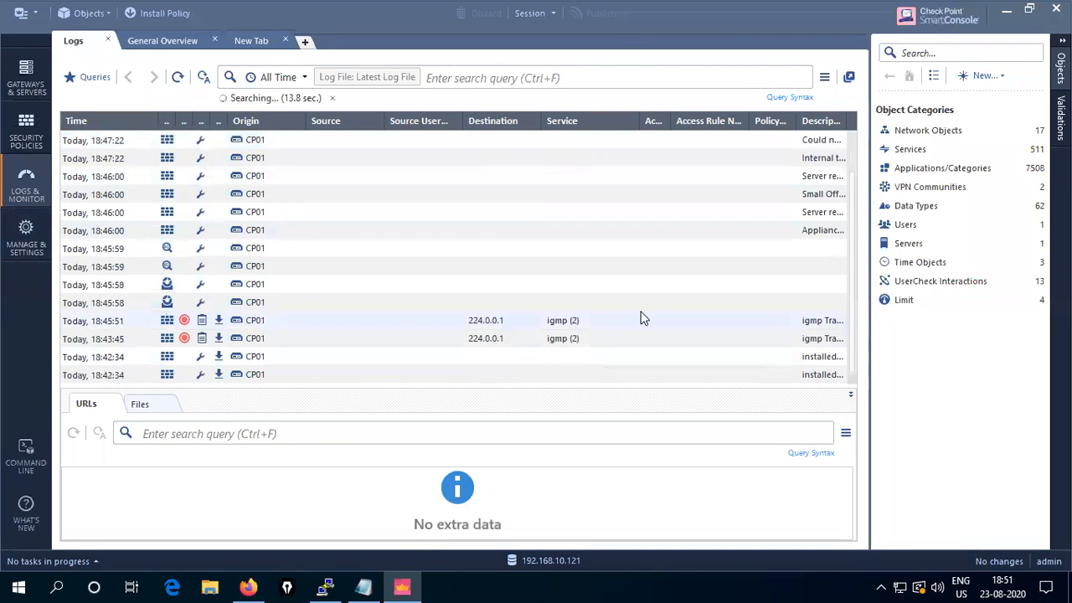
left_click(26, 238)
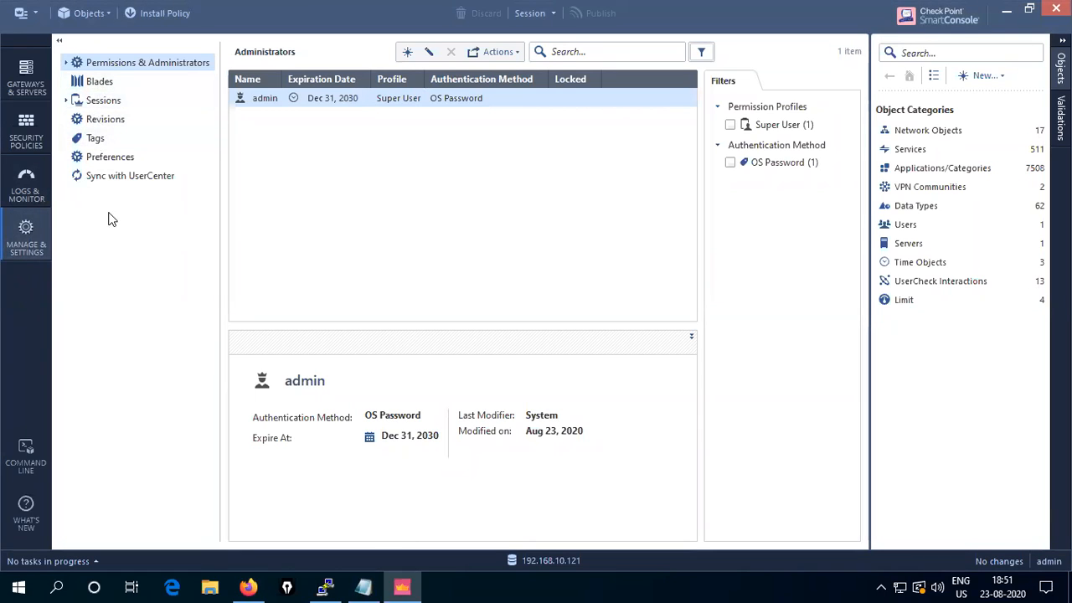
- Scroll through the Software Blades settings, then launch the Command Line console to 192.168.10.121
left_click(104, 84)
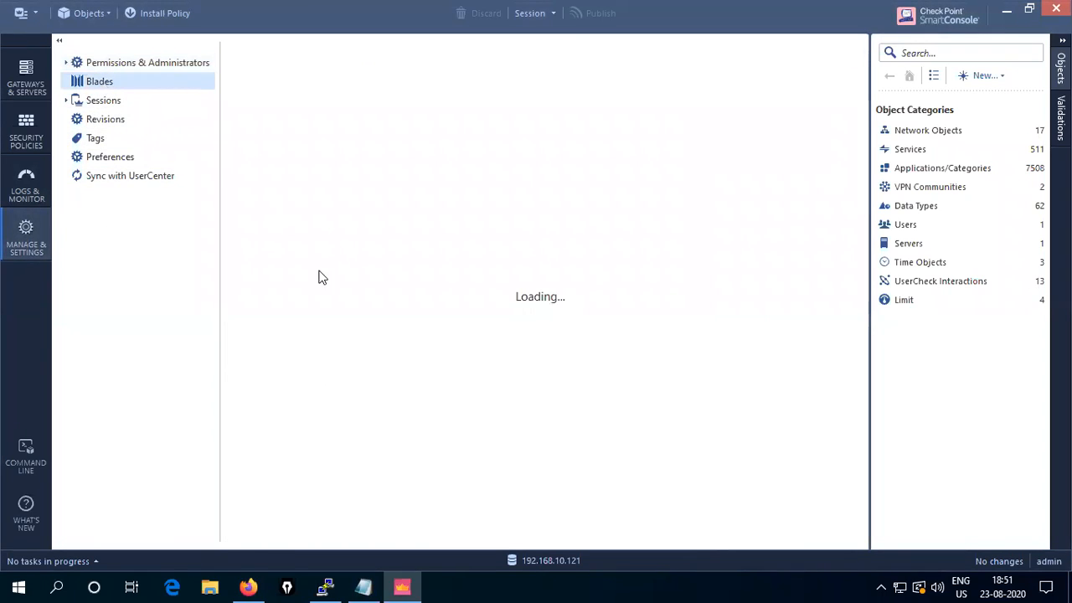
scroll(394, 402, "down", 5)
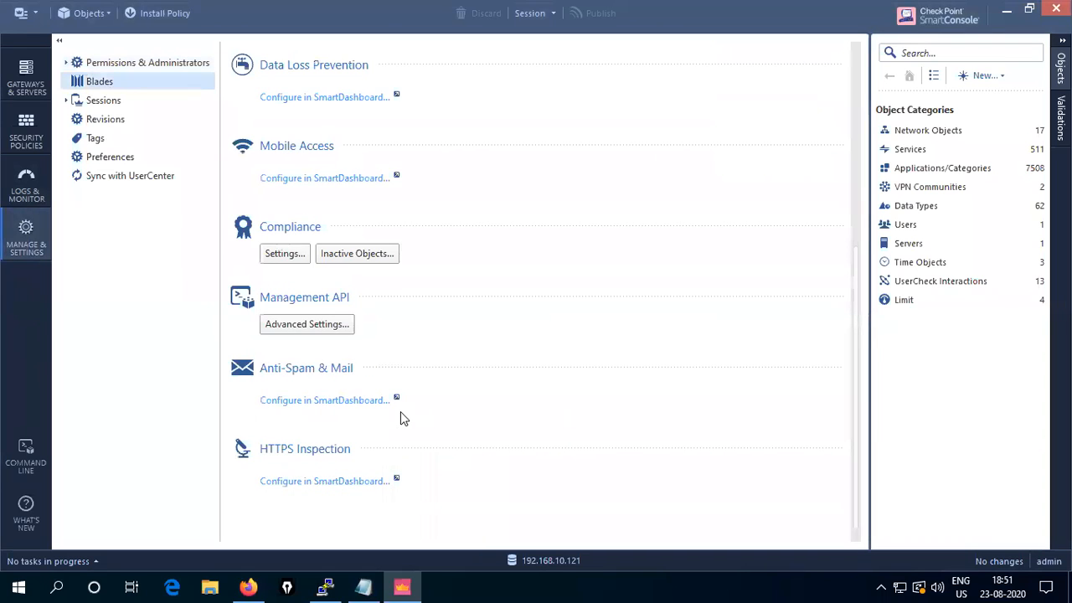
scroll(406, 419, "up", 5)
scroll(399, 397, "down", 5)
scroll(399, 397, "up", 5)
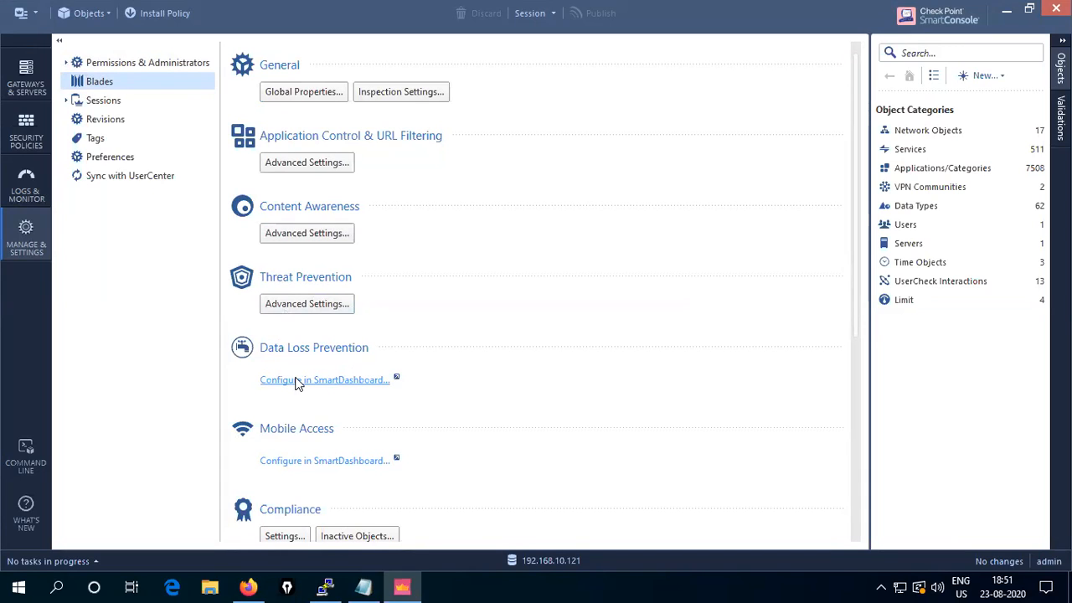
scroll(302, 445, "down", 3)
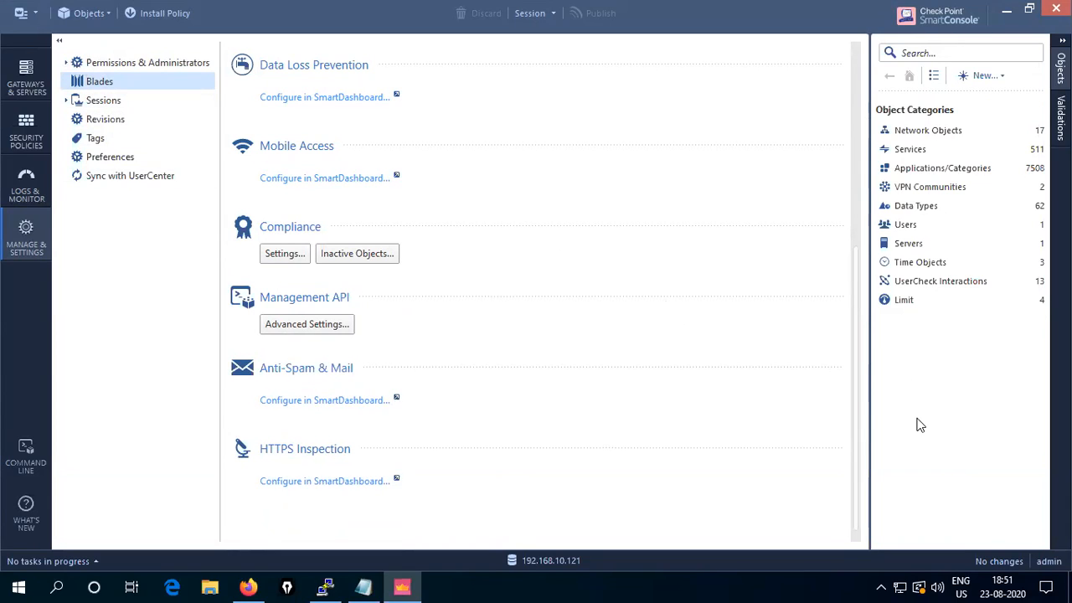
left_click(28, 470)
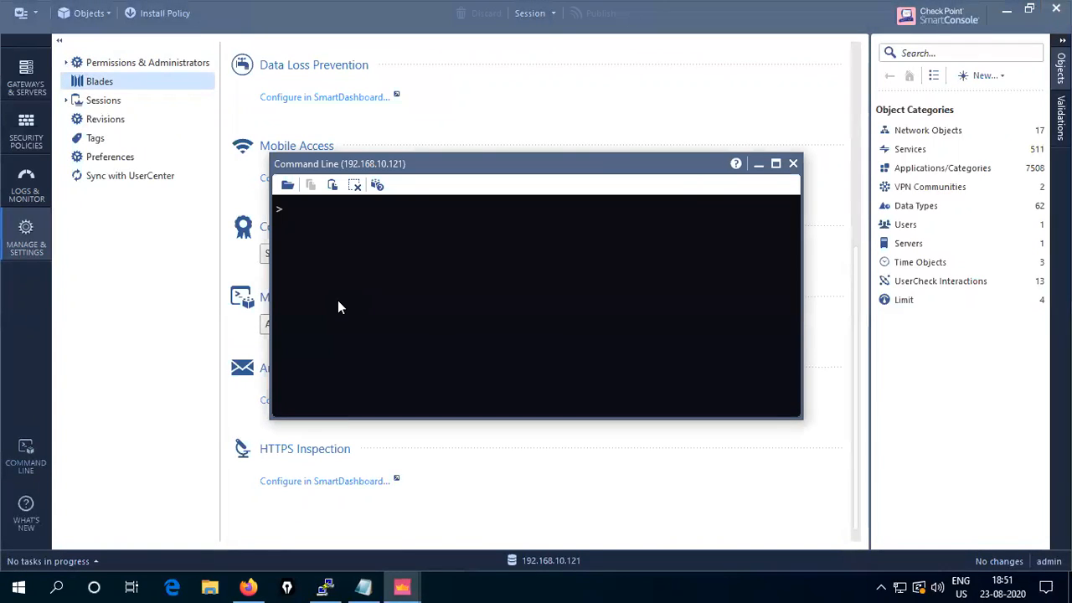
- Run 'api status' in the Command Line, getting a parameters-in-pairs error, then close the console
type("a")
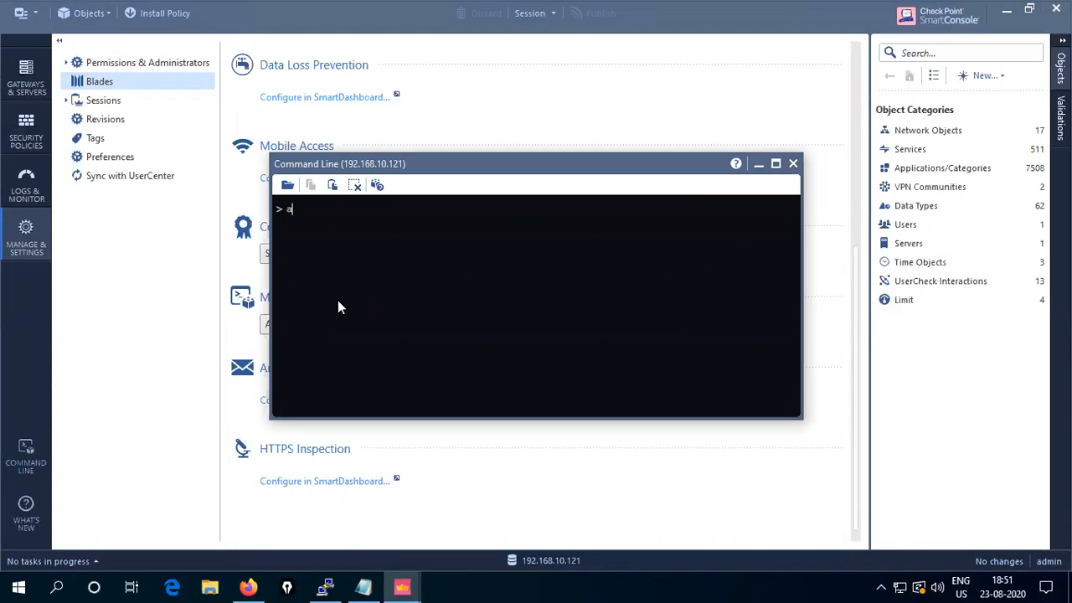
type("pi sta")
type("tus")
key("Return")
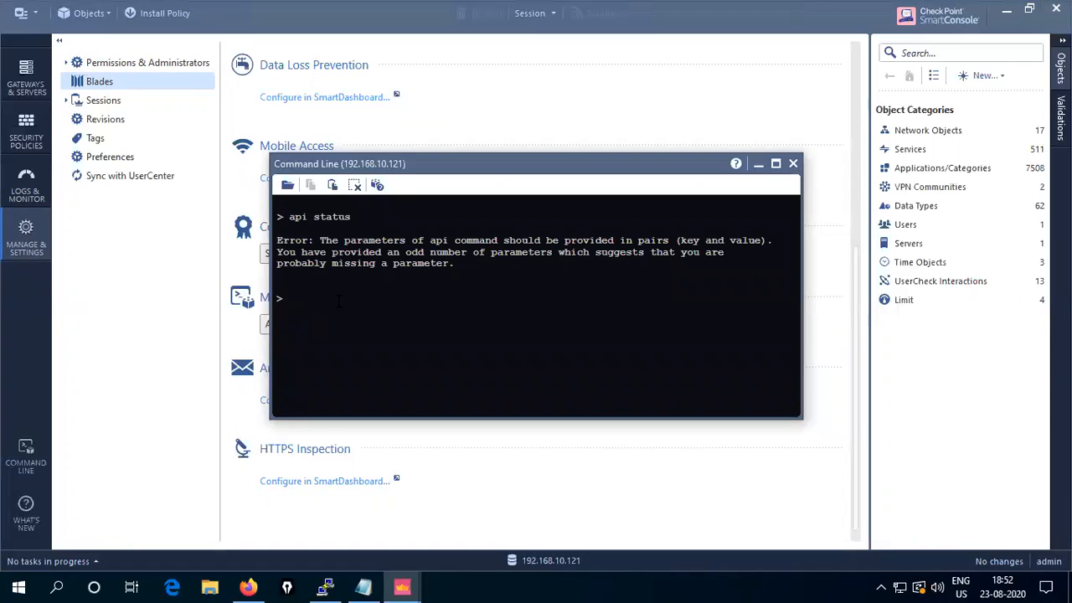
left_click(793, 165)
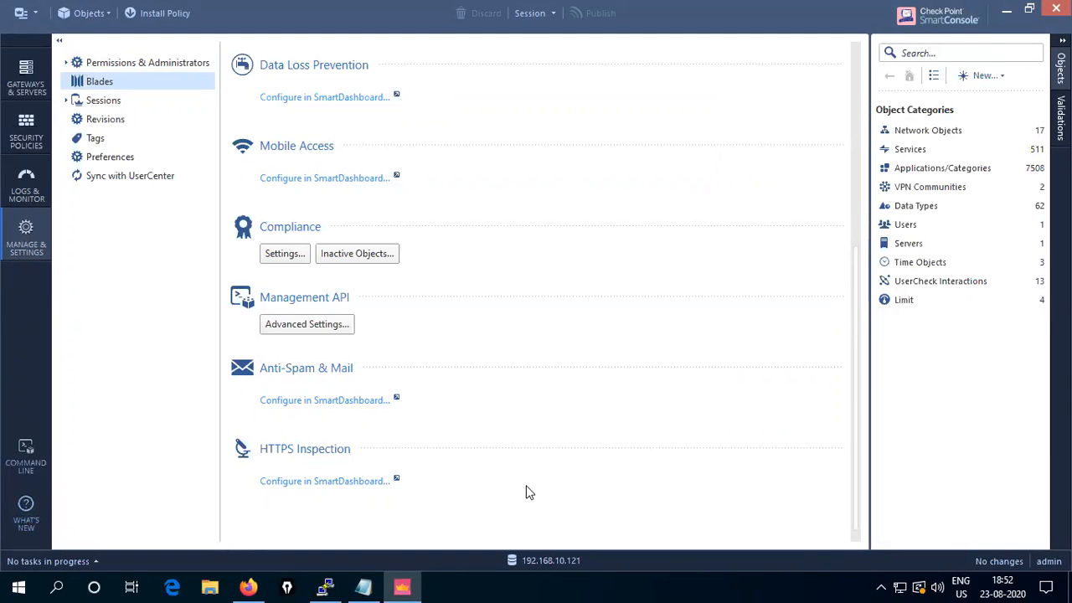
- Check CP01's summary under Gateways & Servers, then bring Firefox's Gaia login page forward
scroll(528, 491, "up", 3)
scroll(529, 491, "down", 2)
scroll(503, 483, "up", 3)
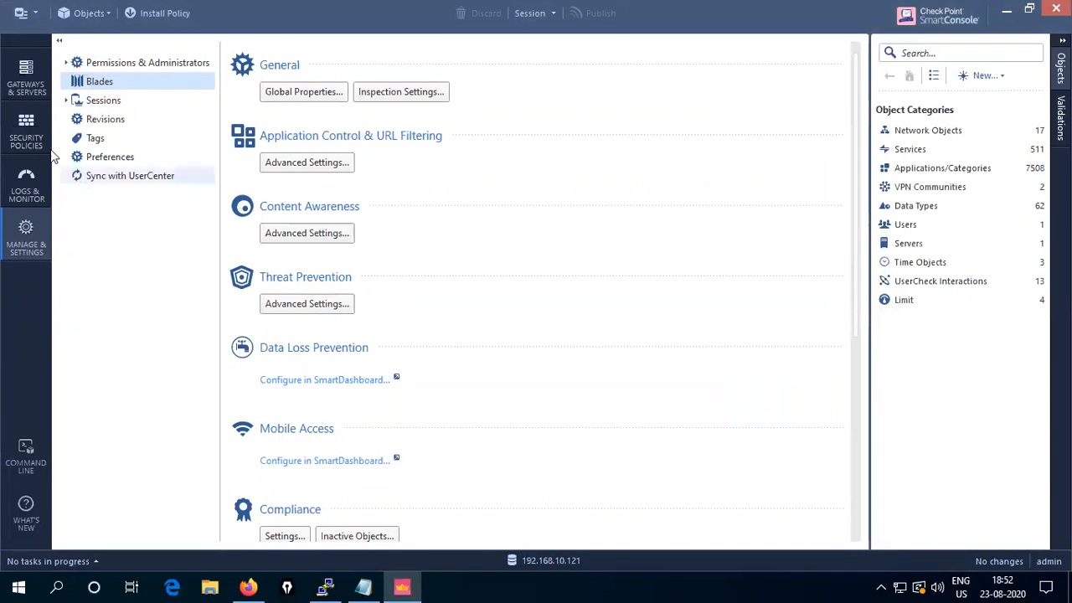
left_click(24, 79)
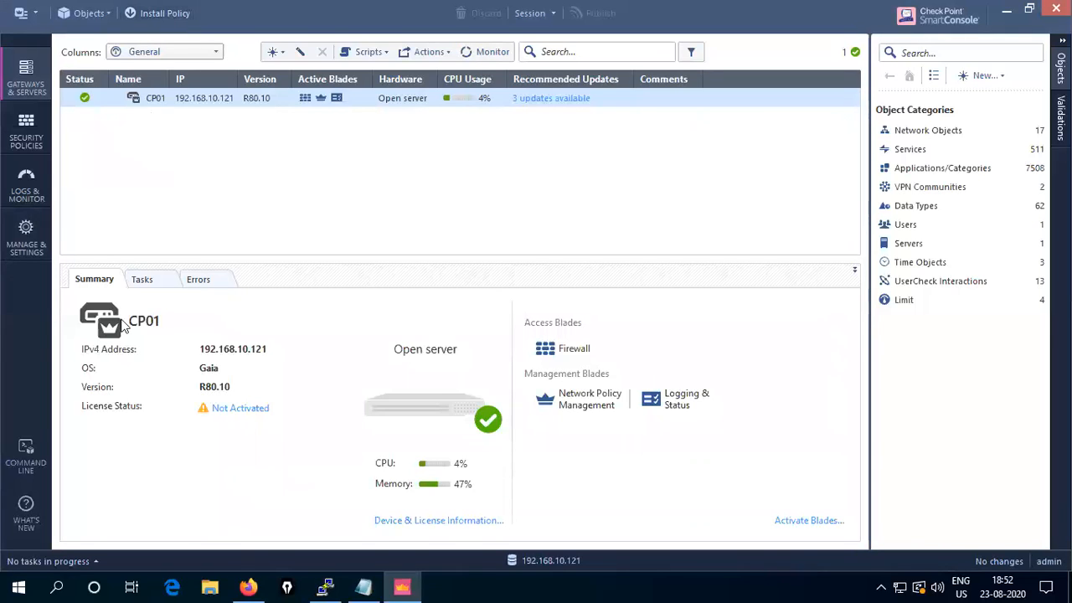
mouse_move(725, 41)
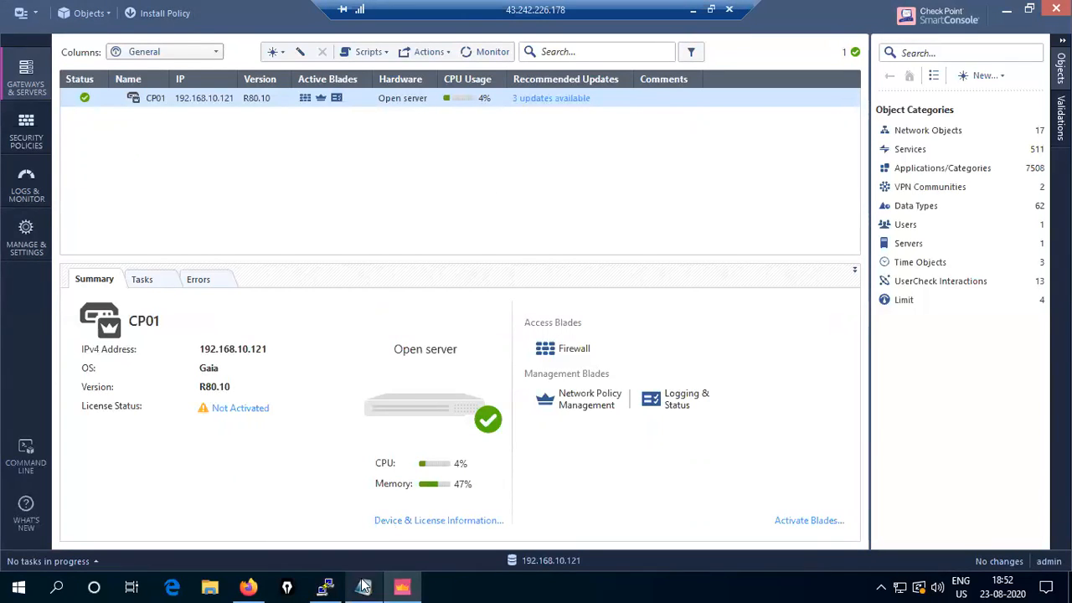
left_click(248, 587)
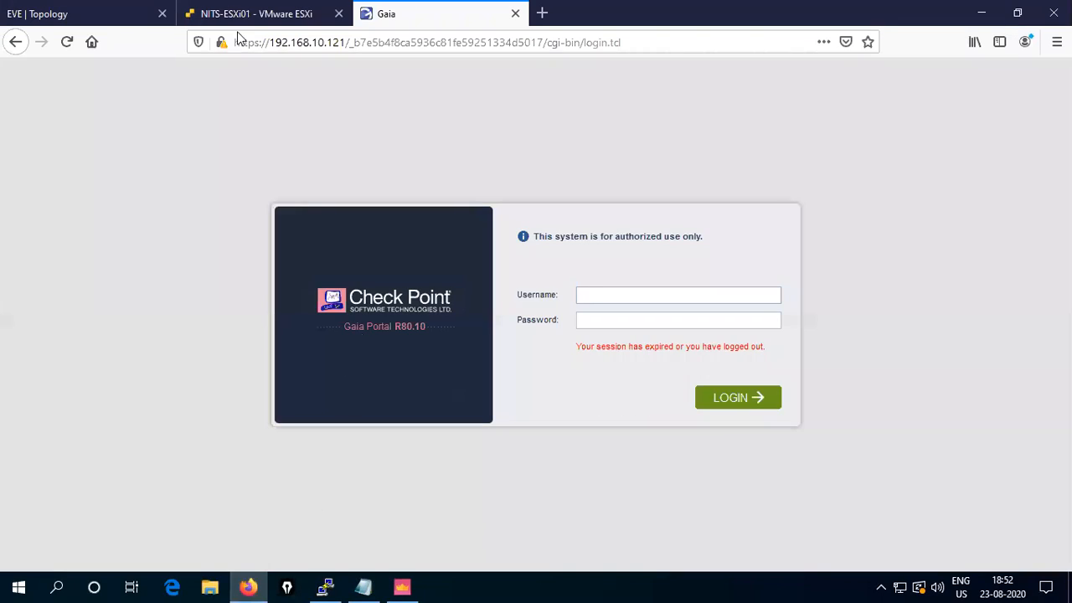
- Start the Win node in the EVE topology and launch its VNC console
left_click(84, 18)
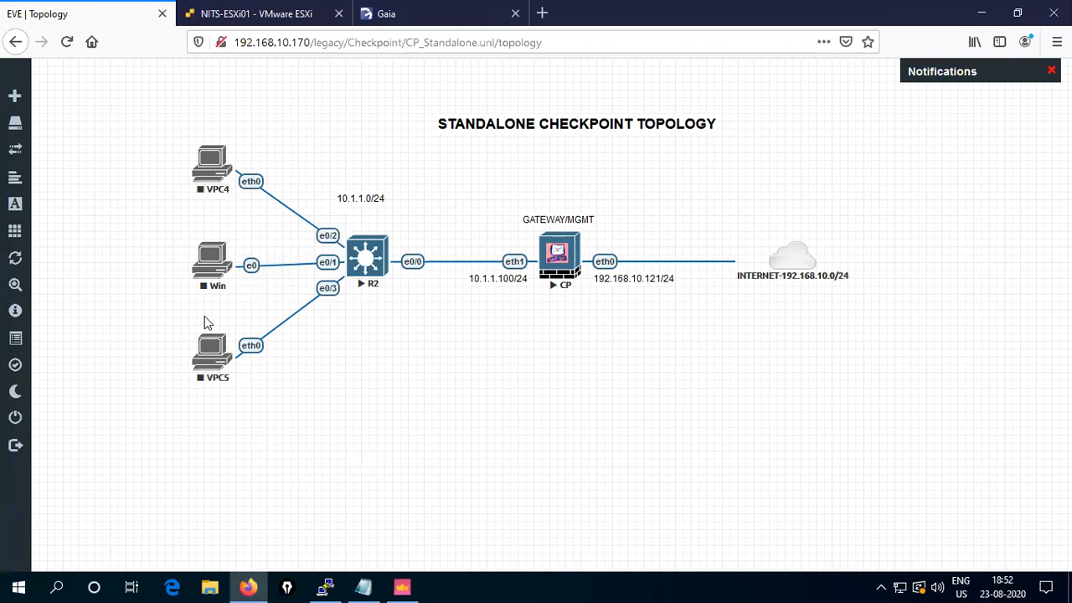
right_click(210, 266)
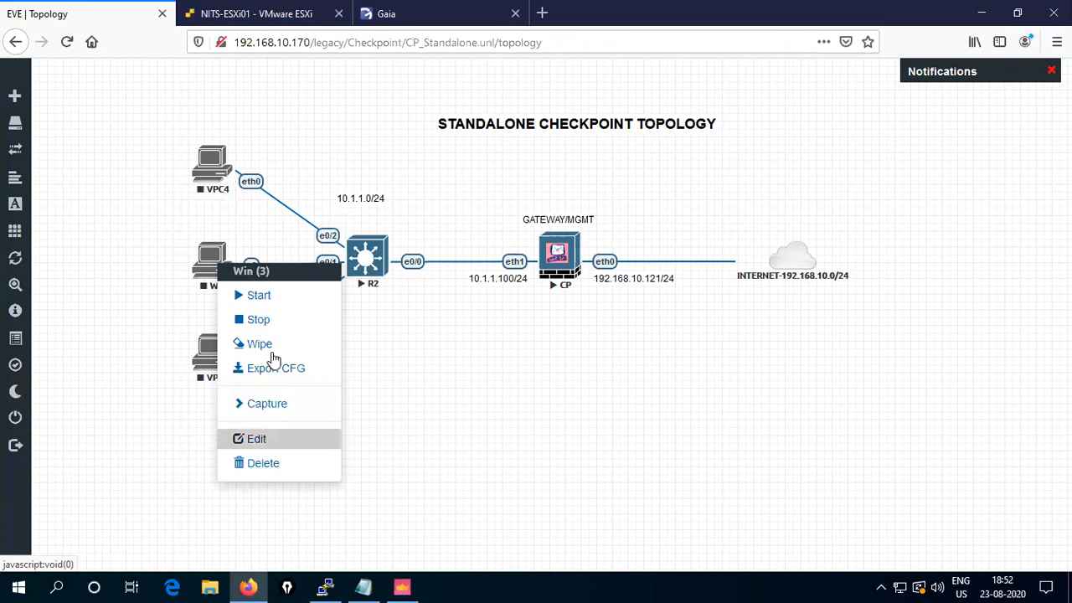
left_click(410, 419)
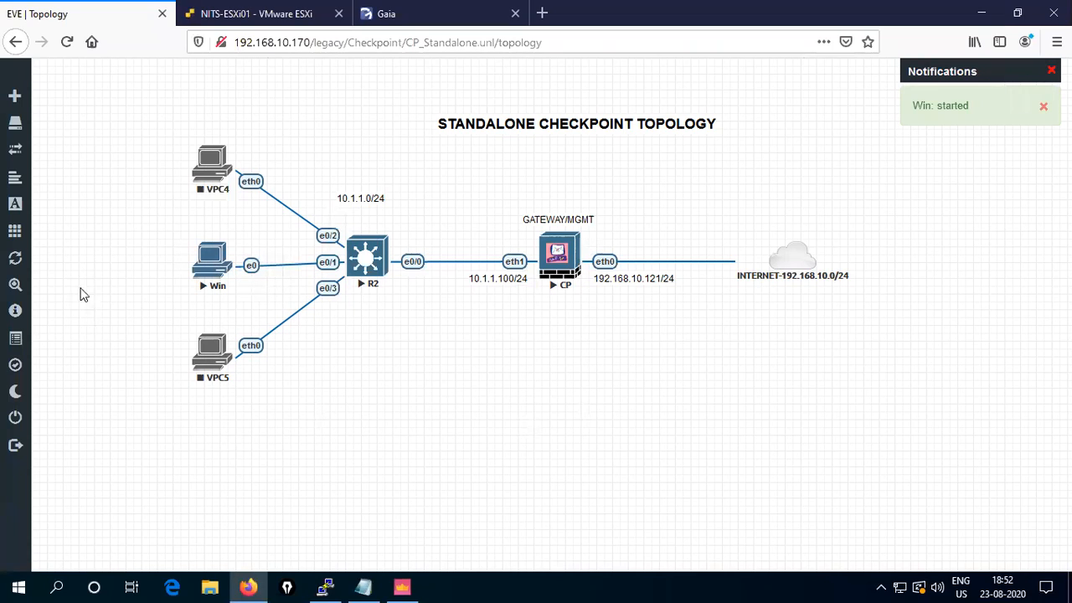
left_click(211, 265)
left_click(551, 398)
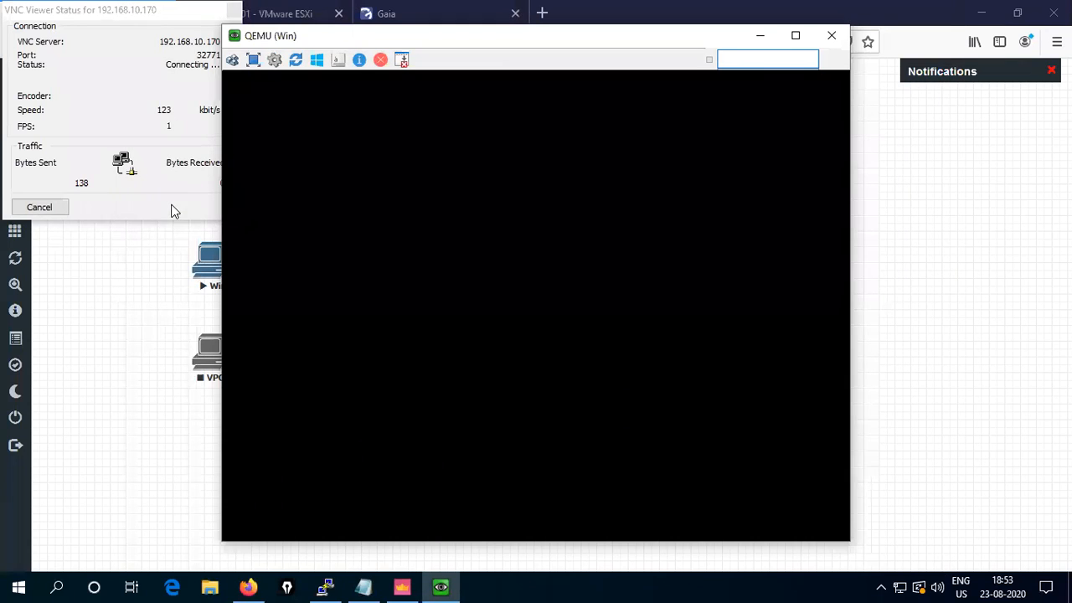
- Dismiss the VNC status window and log in to Windows 7 with the account password
left_click(170, 204)
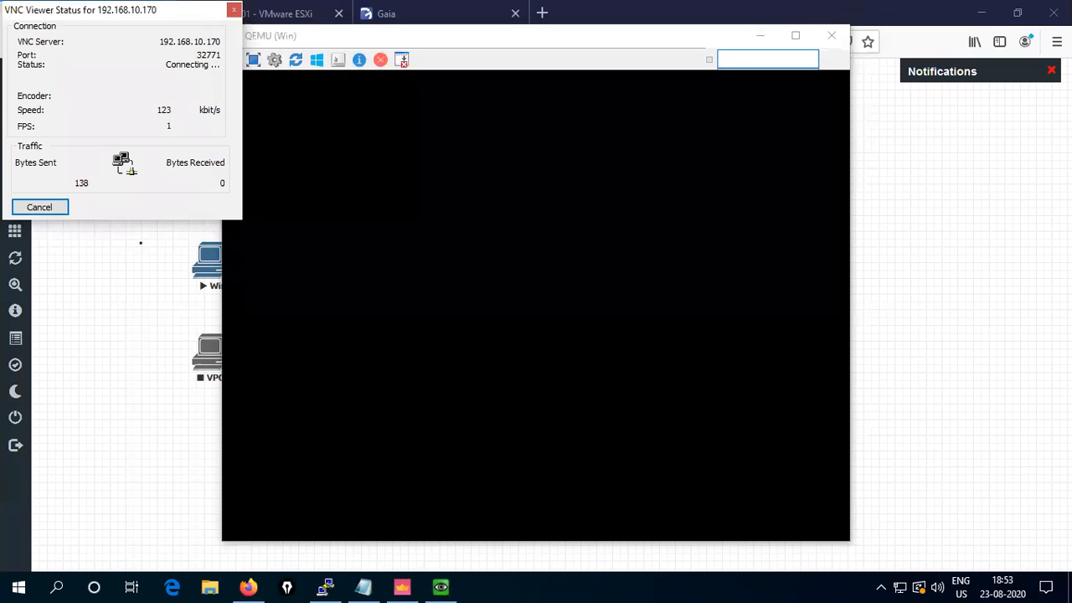
left_click(38, 209)
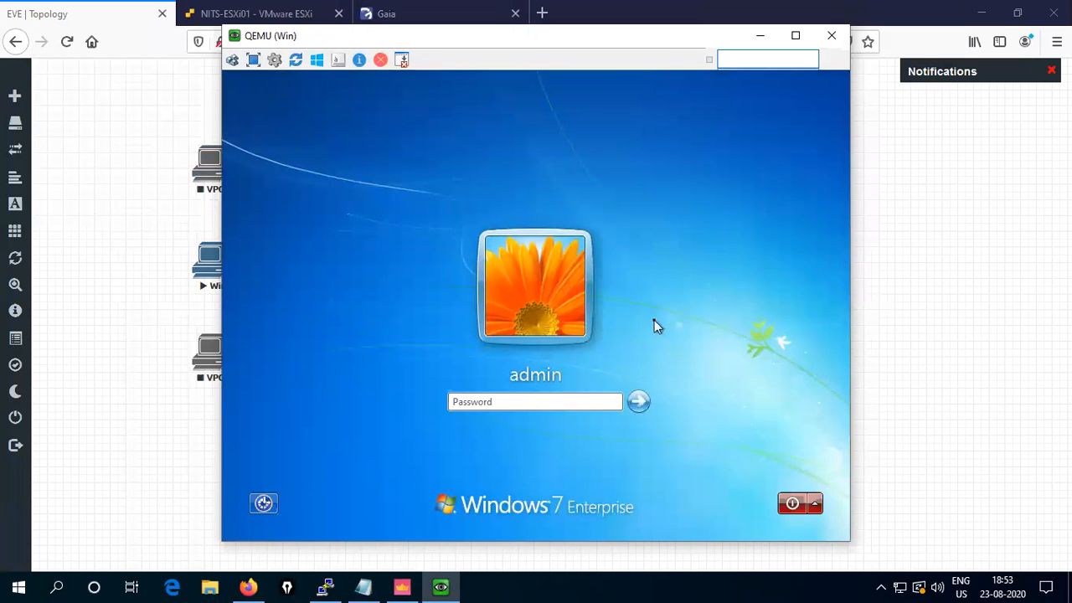
left_click(494, 402)
type("•••••••••")
key("Return")
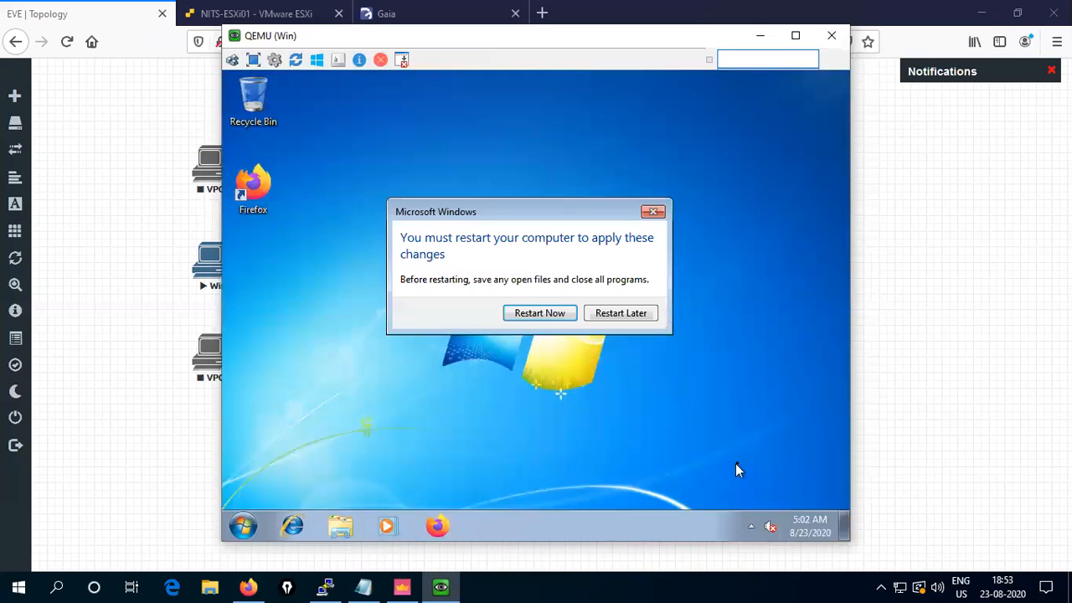
- Postpone the Windows restart with Restart Later and check the hidden notification icons
left_click(621, 313)
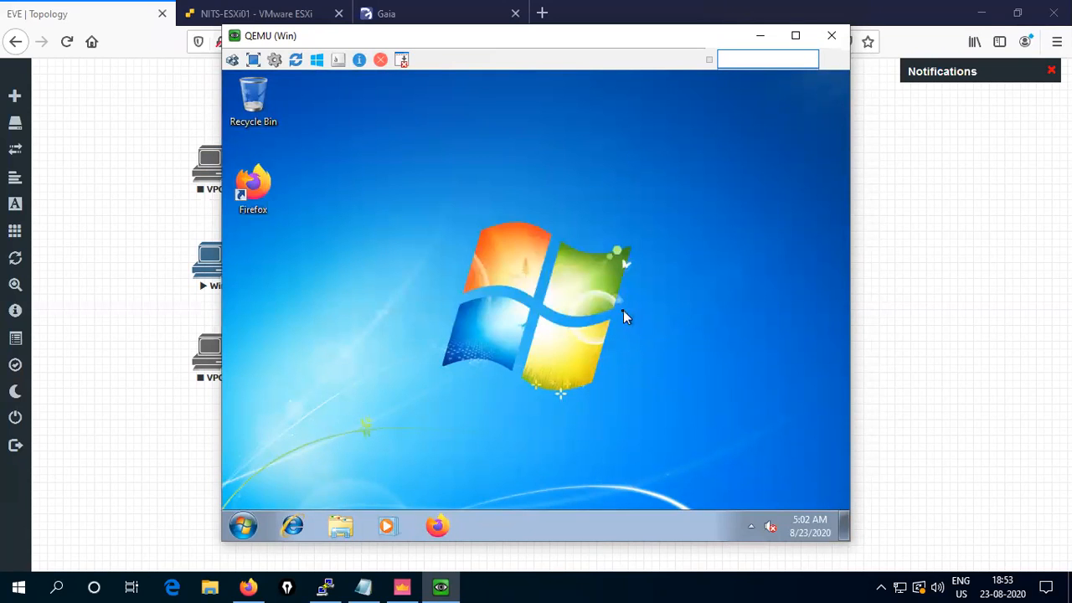
left_click(752, 528)
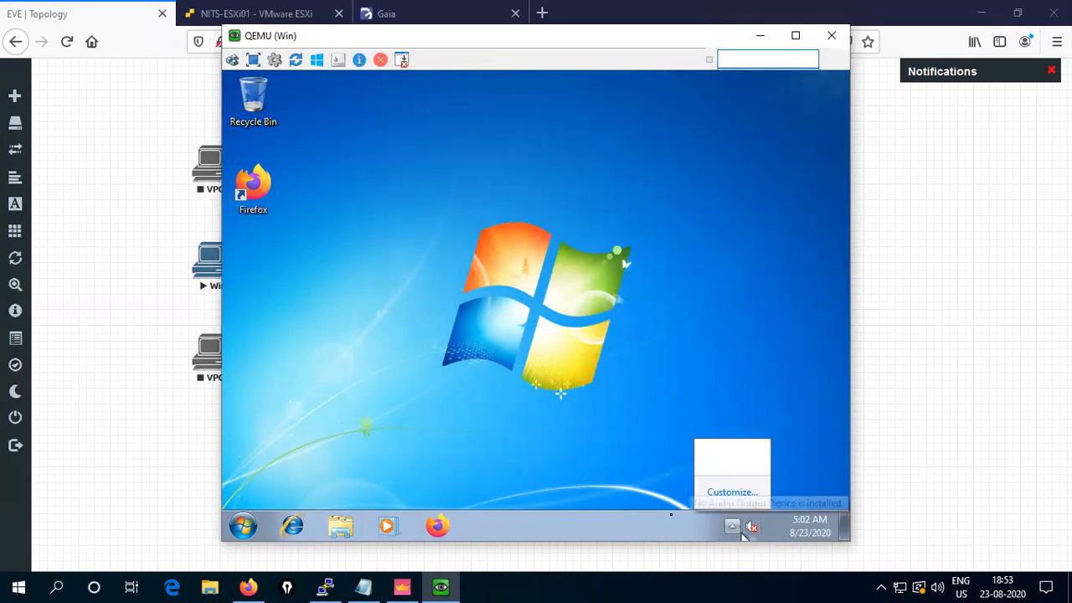
left_click(605, 440)
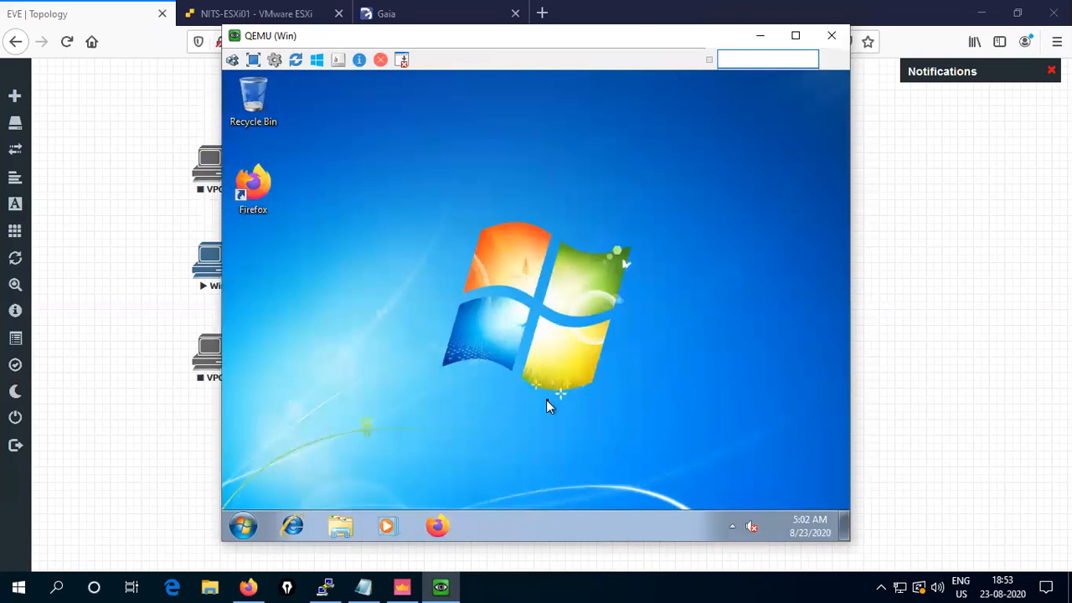
left_click(732, 526)
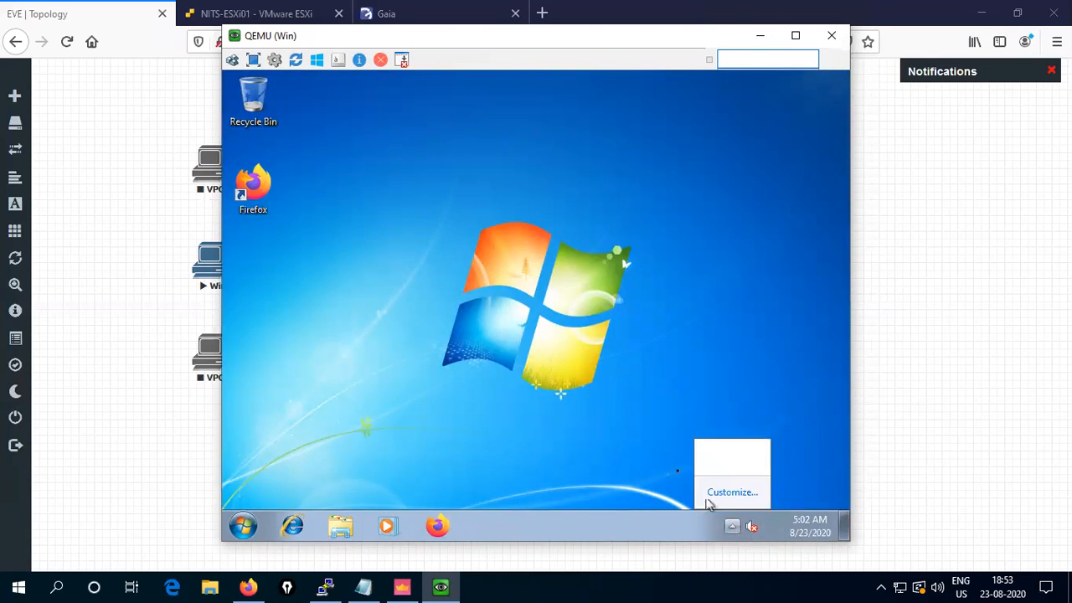
left_click(473, 448)
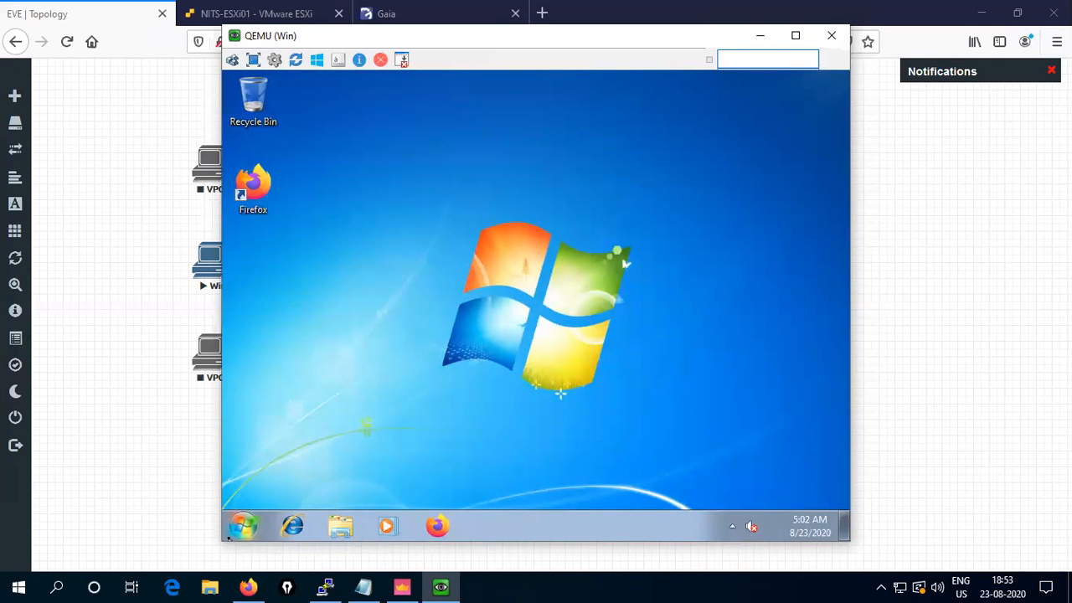
- Open the VM's Control Panel from its Start menu
left_click(243, 525)
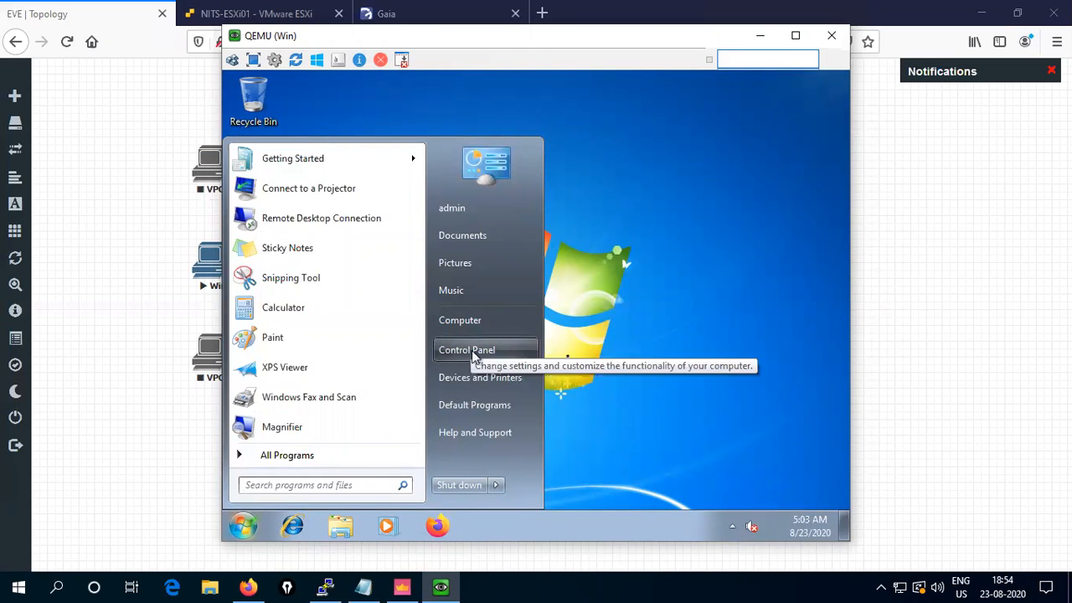
left_click(655, 352)
key("super")
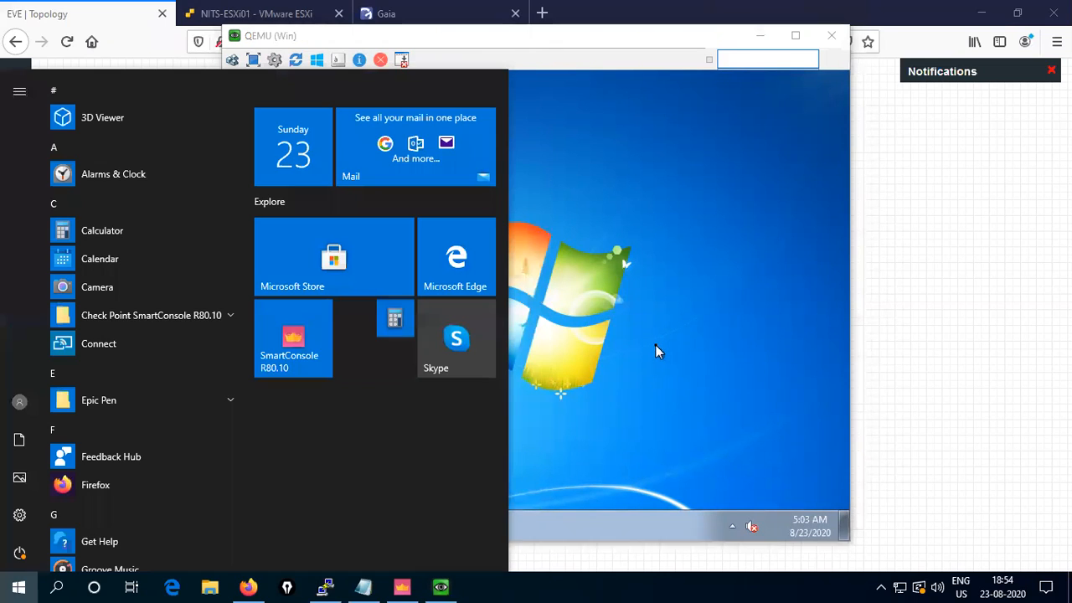
left_click(655, 344)
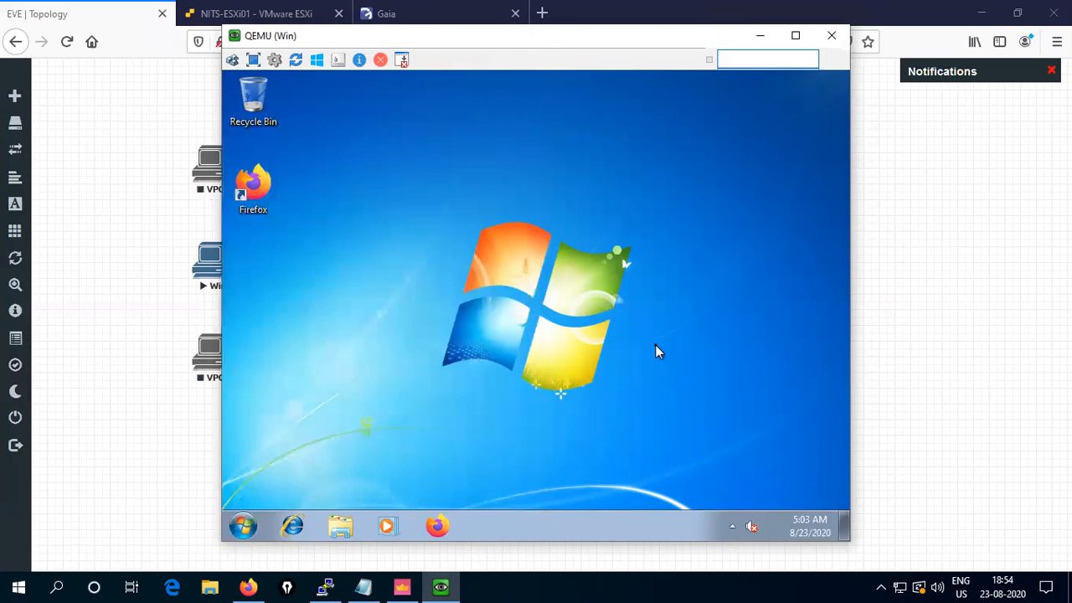
left_click(242, 526)
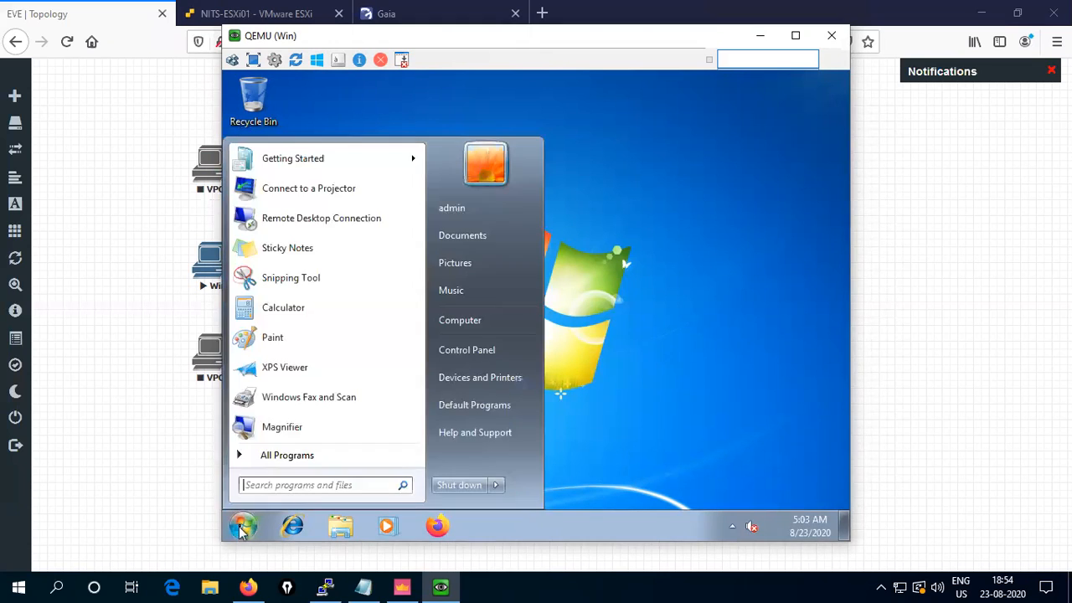
left_click(486, 359)
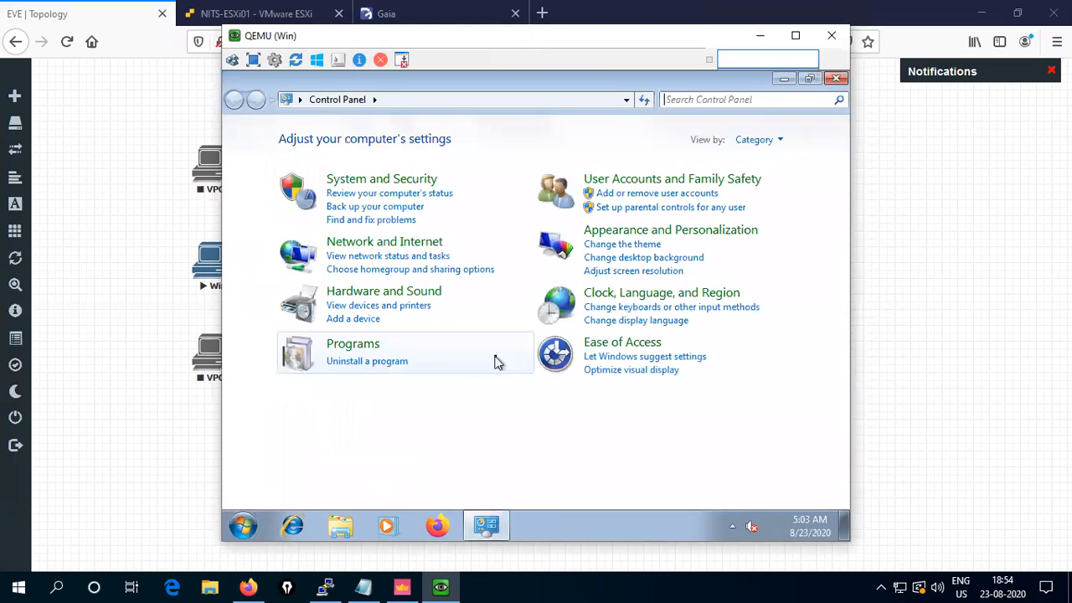
- Open the IPv4 properties of the VM's Local Area Connection
left_click(377, 246)
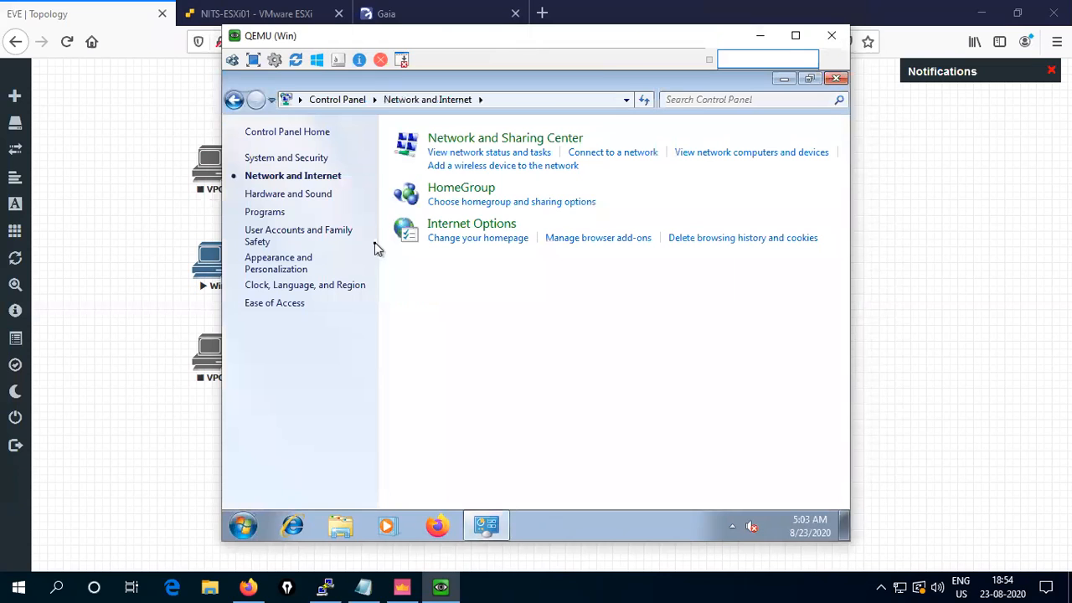
left_click(607, 153)
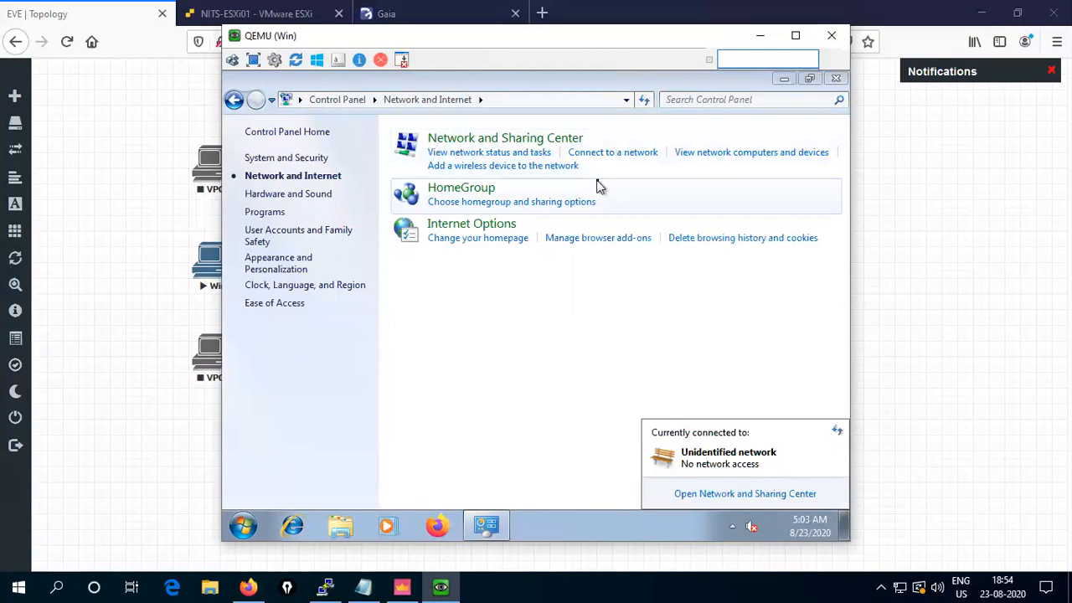
left_click(507, 156)
left_click(507, 156)
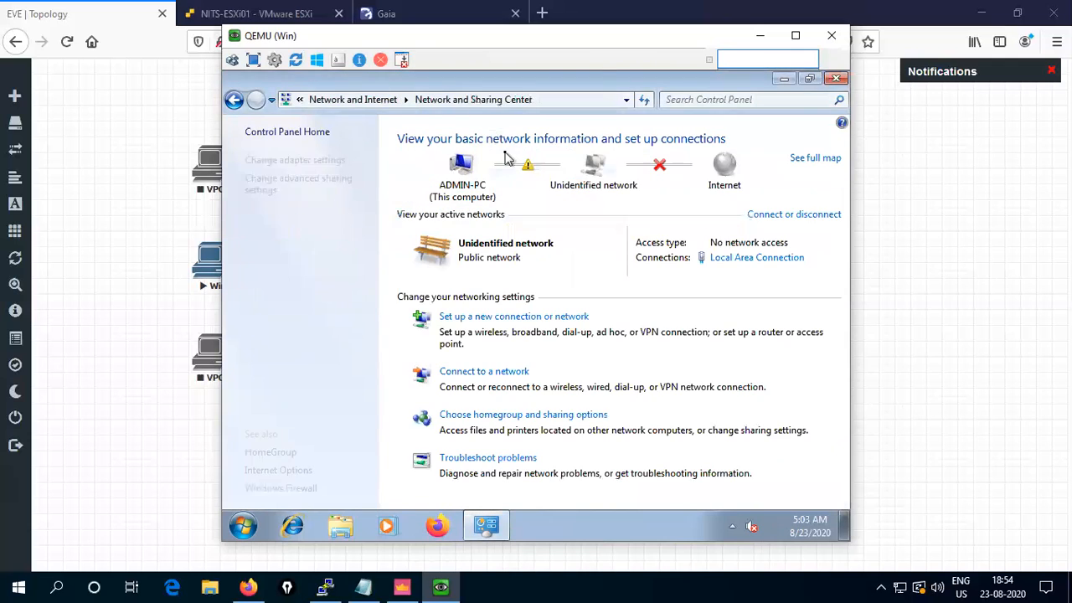
left_click(744, 259)
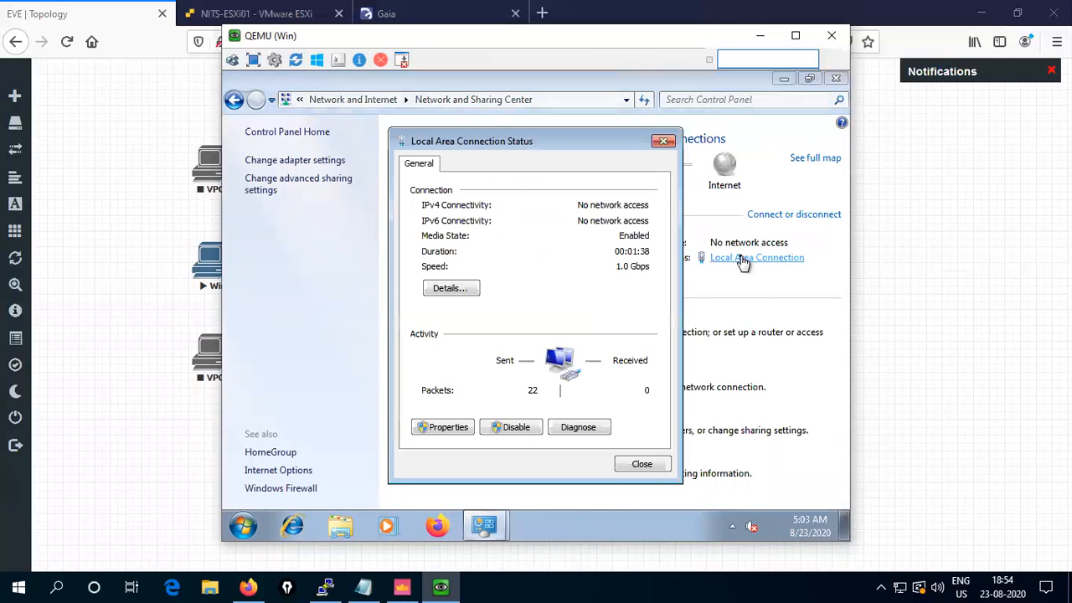
left_click(456, 428)
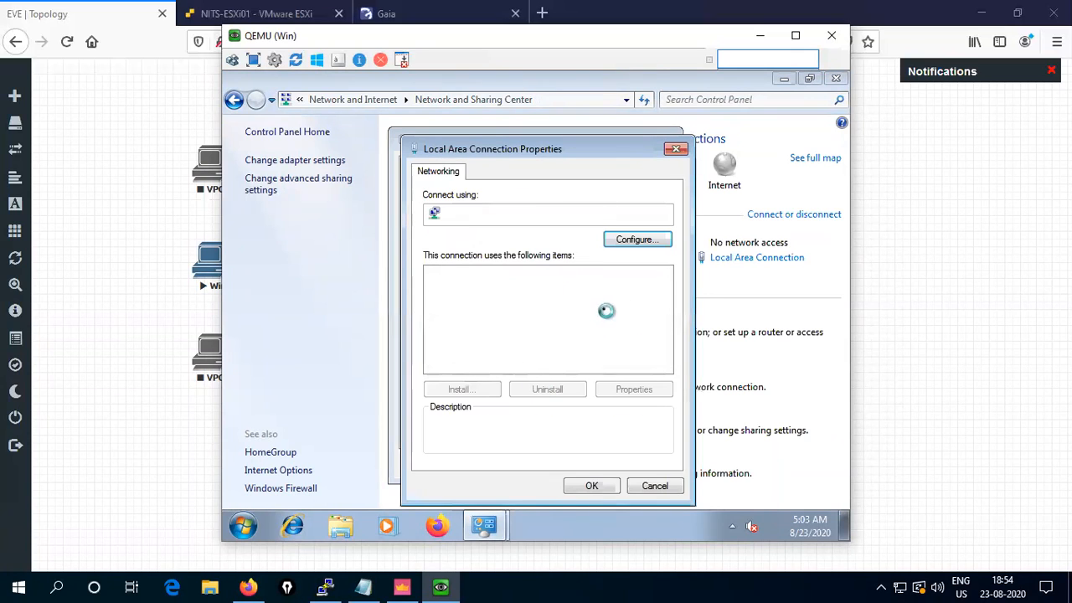
double_click(563, 330)
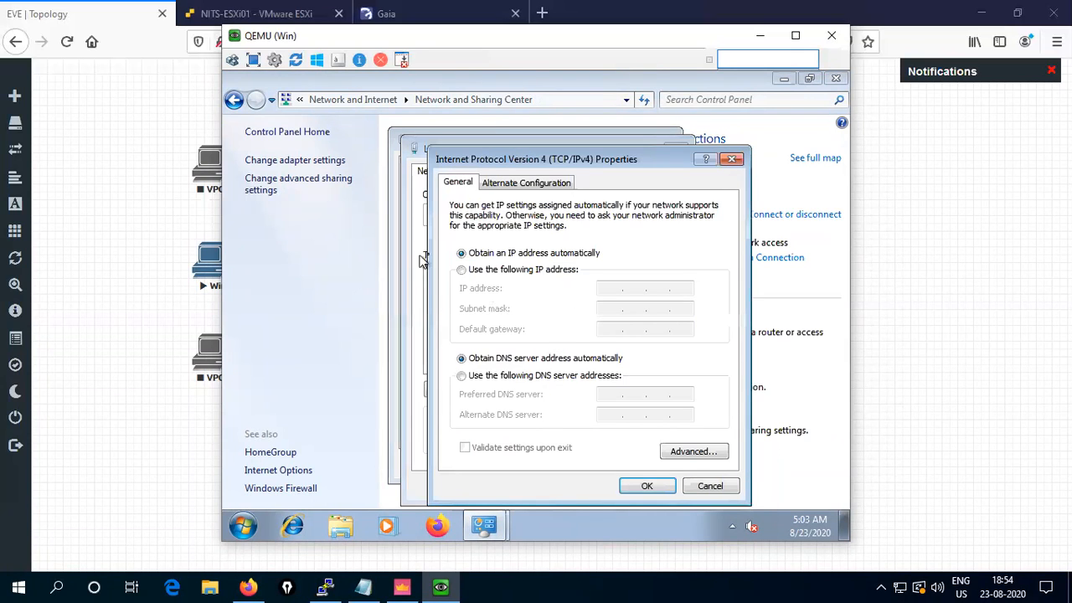
- Enter static IP 10.1.1.10, mask 255.255.255.0, gateway 10.1.1.100, DNS 8.8.8.8 and 4.4.4.4
left_click(461, 270)
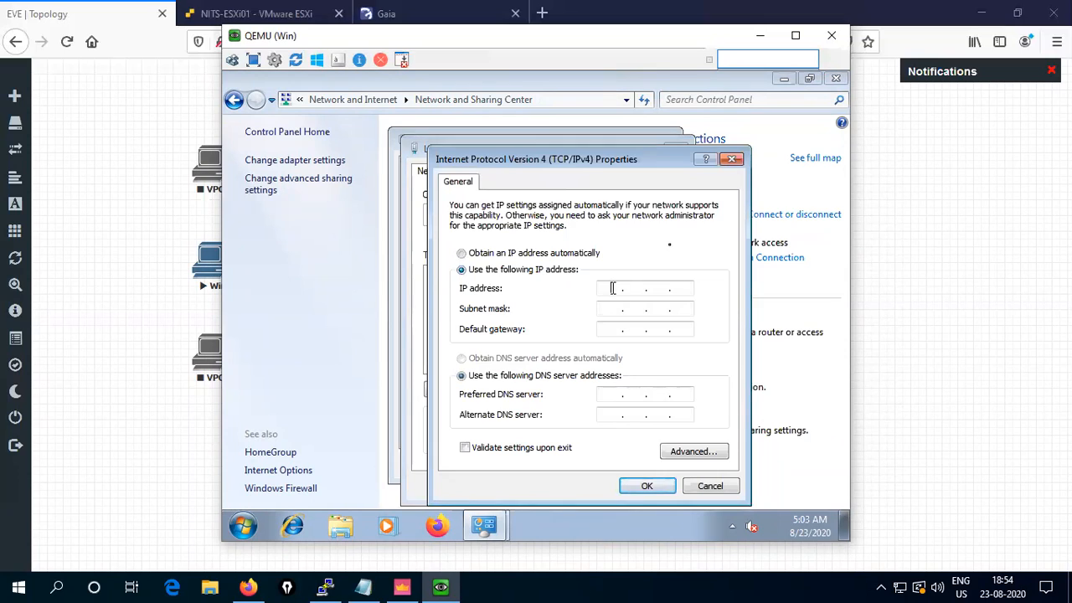
type("10 . 1 . 1 . 10")
key("Tab")
key("Tab")
type("2")
type("55255")
type("10")
type(".1.1.100")
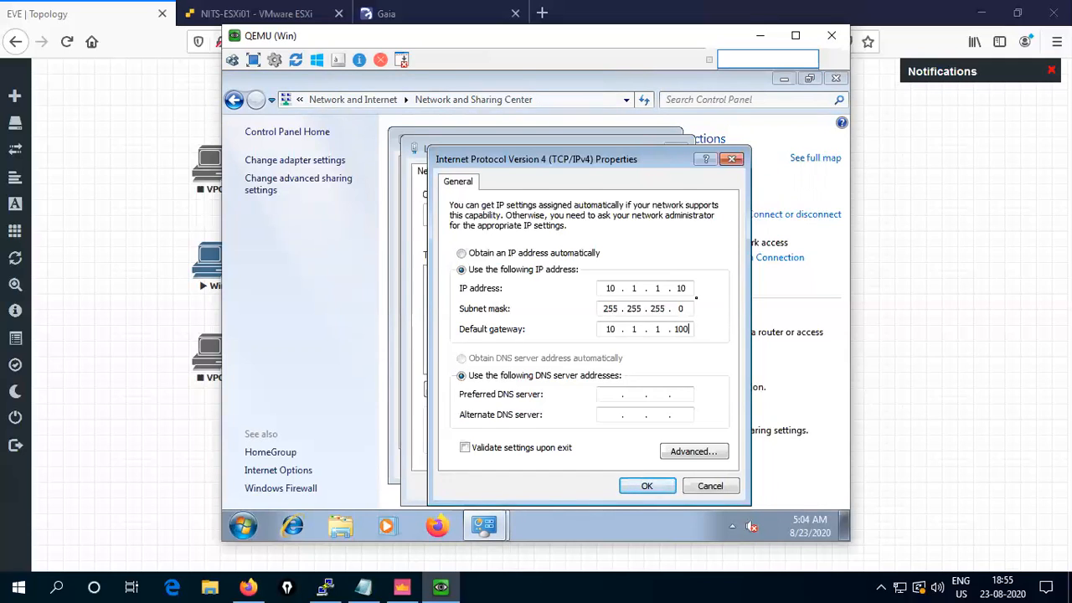
key("Tab")
key("Tab")
type("8.8.8.8")
key("Tab")
type("4.4")
- Apply the static IPv4 settings, disable IPv6 on the adapter, and close the network windows
left_click(647, 487)
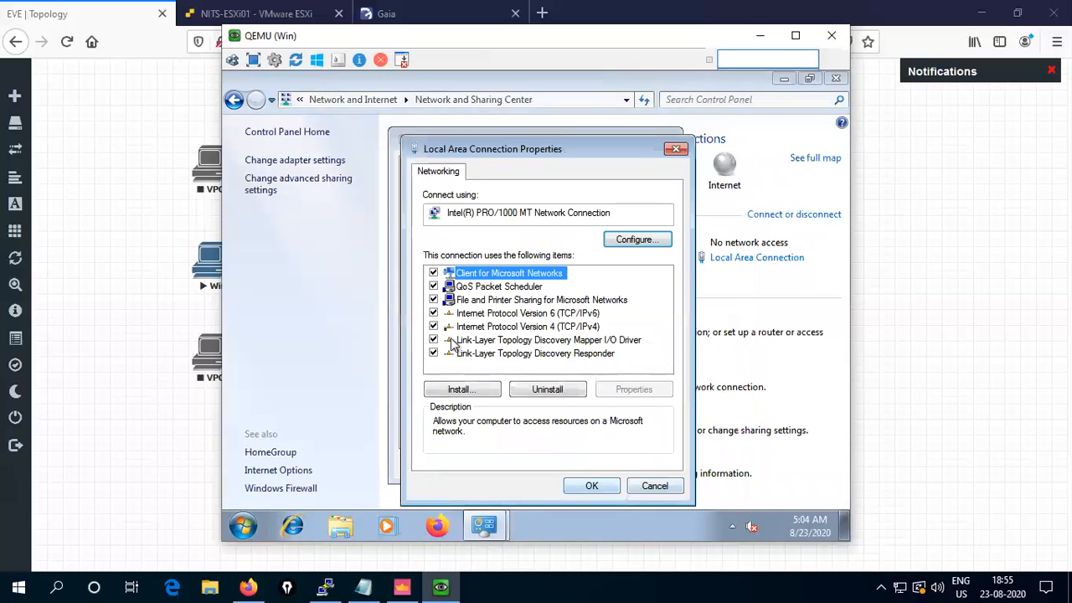
left_click(434, 313)
left_click(596, 488)
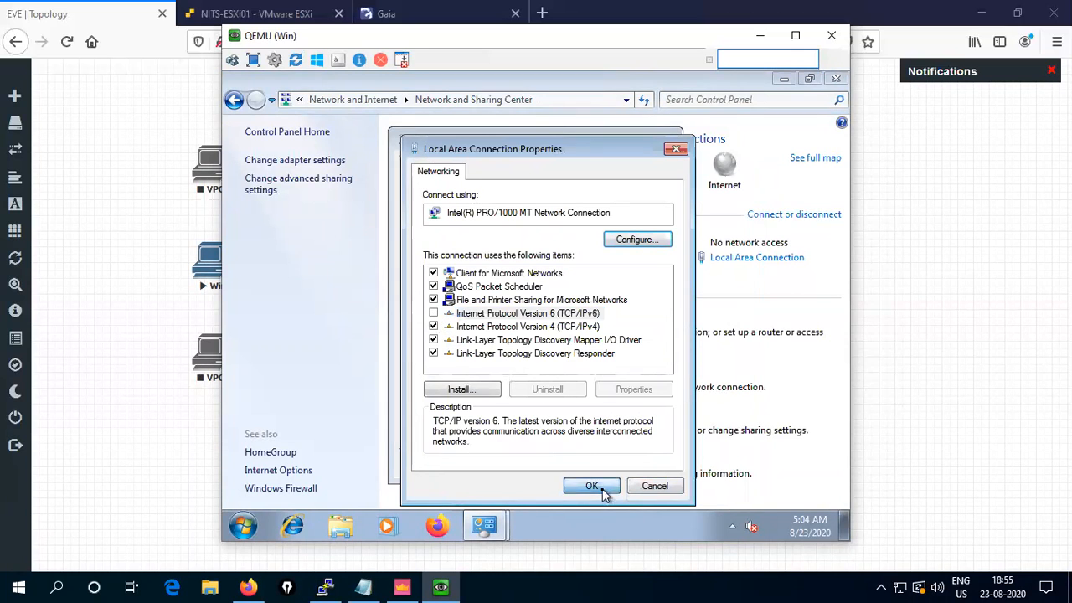
left_click(642, 465)
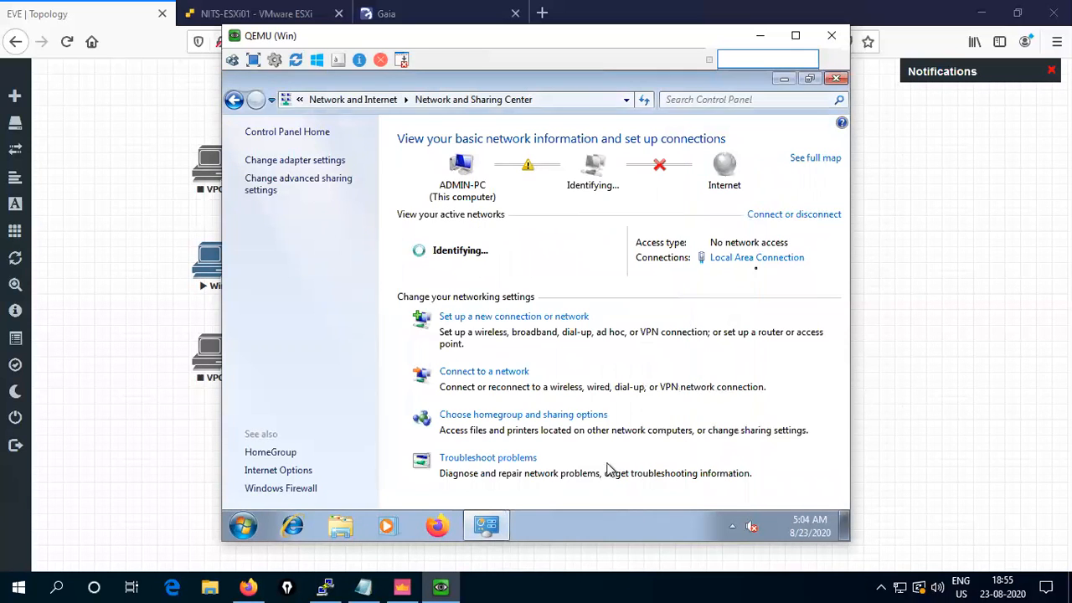
left_click(836, 79)
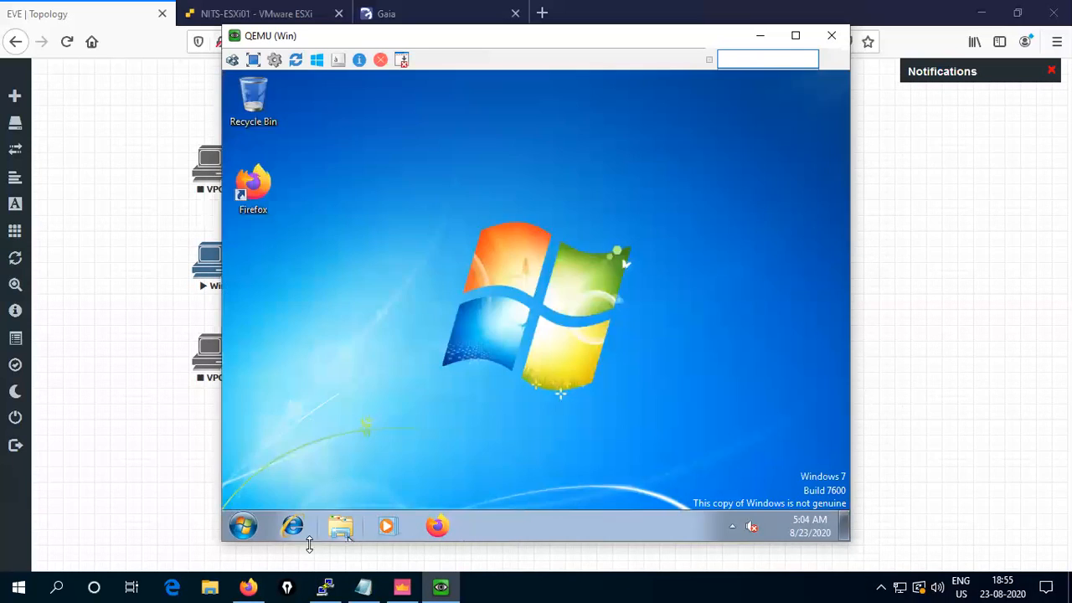
- Run ping 8.8.8.8 from a Command Prompt on the VM
left_click(245, 524)
left_click(309, 487)
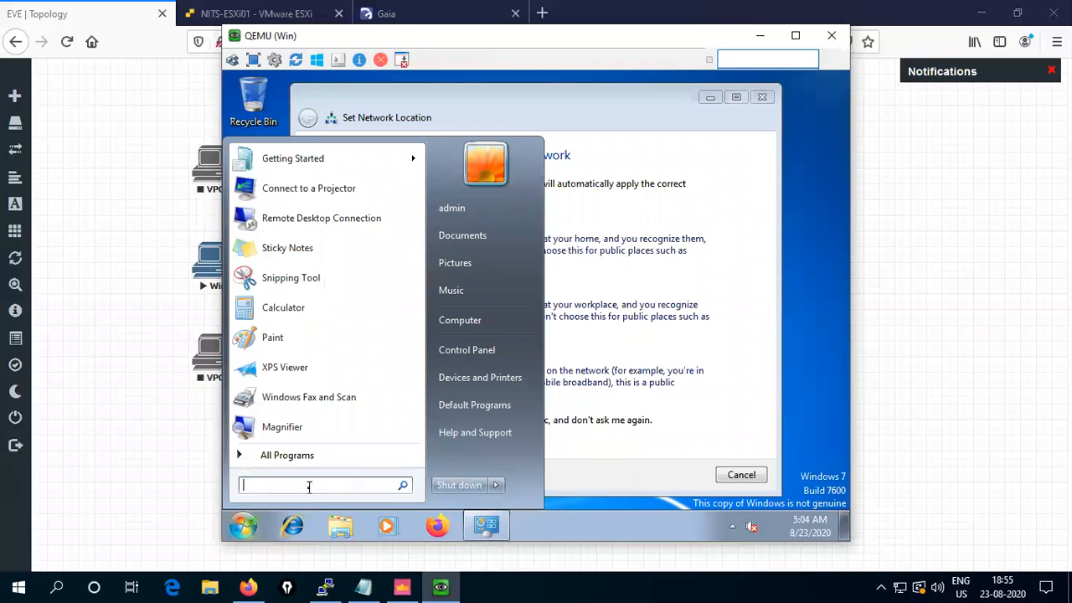
type("cmd")
key("Return")
type("ping 8.8")
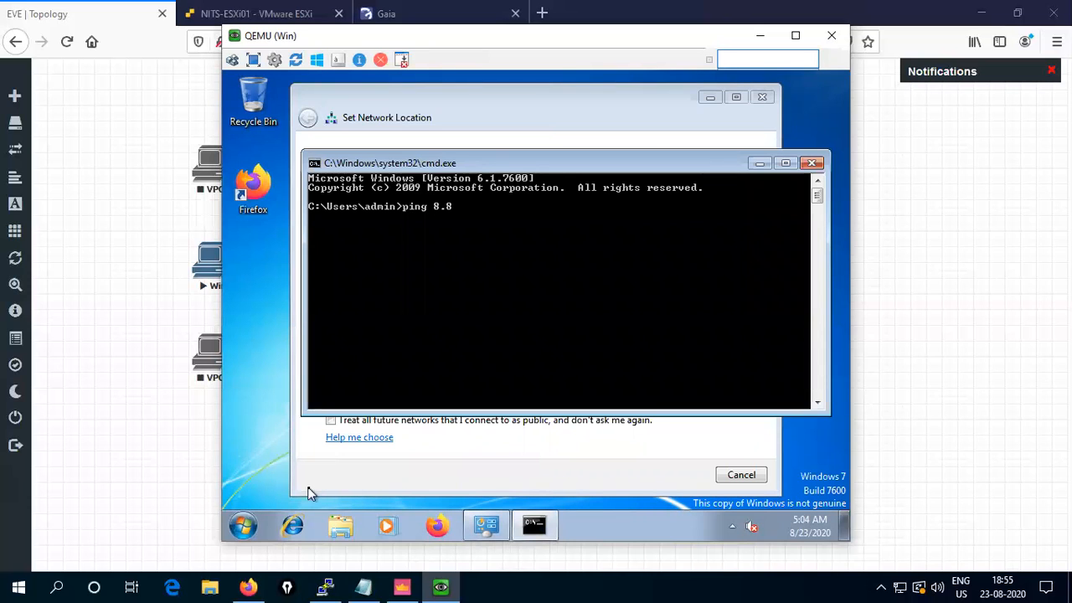
type(".8.8")
key("Return")
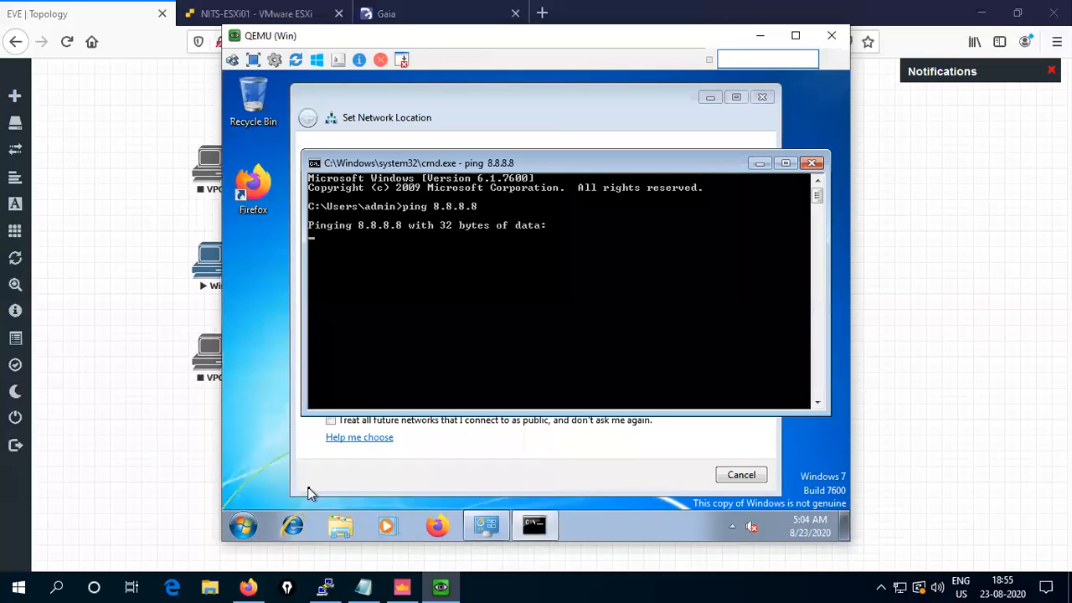
left_click(764, 99)
- Minimize the QEMU console and bring SmartConsole with CP01's summary to the front
left_click(761, 35)
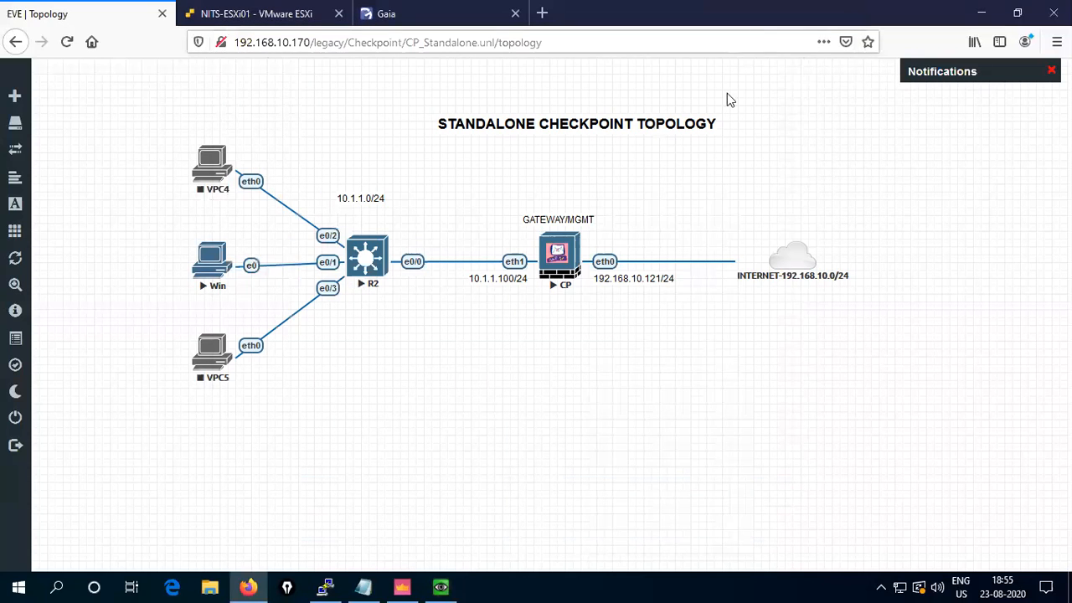
left_click(439, 587)
left_click(403, 587)
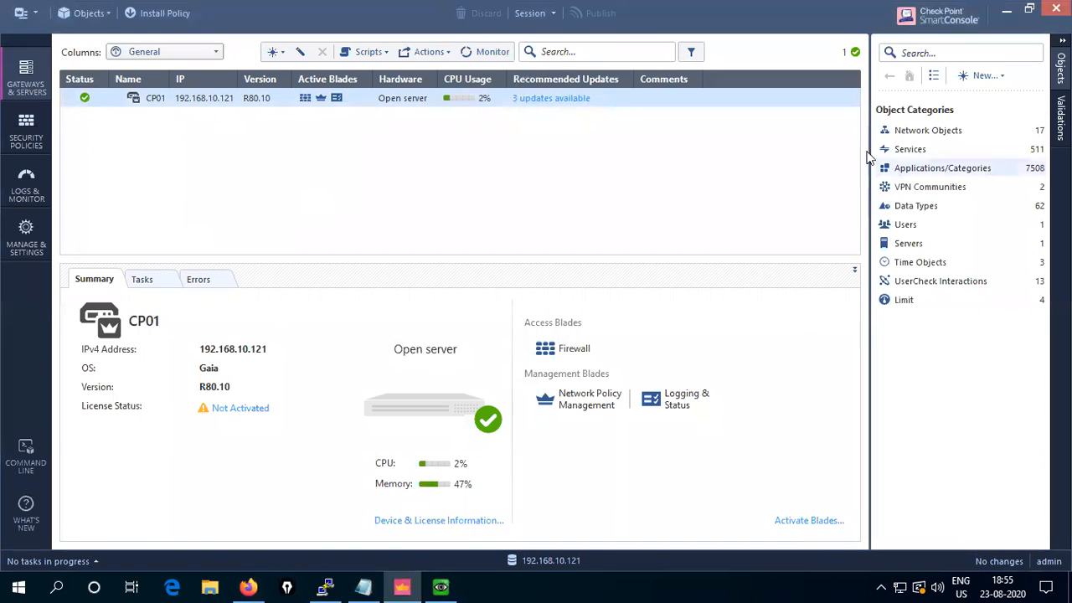
- Open a blank New Network dialog from the Objects pane's New menu
left_click(910, 136)
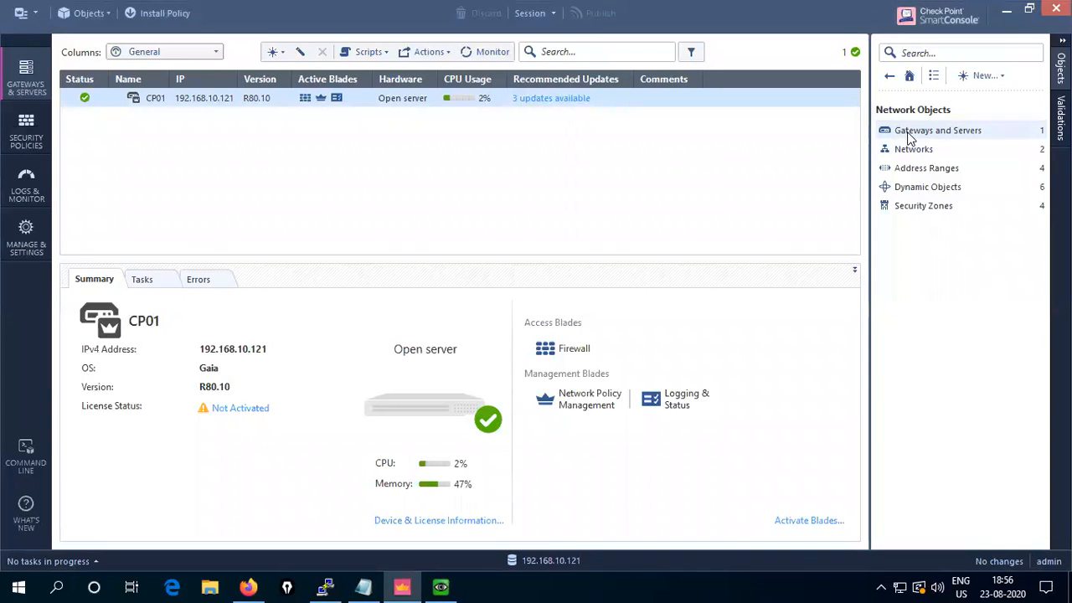
left_click(911, 137)
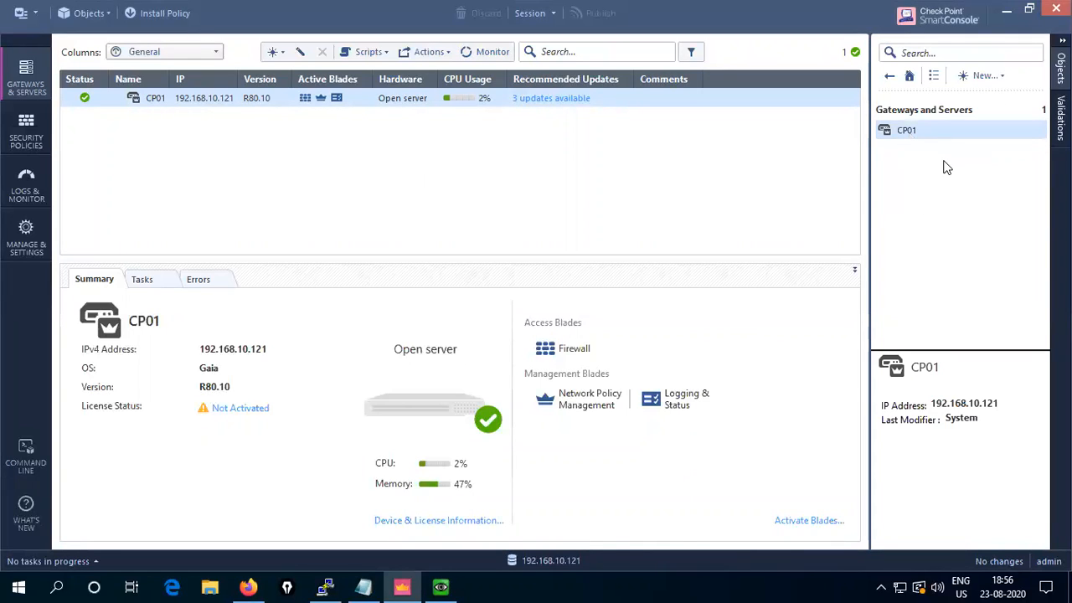
left_click(890, 76)
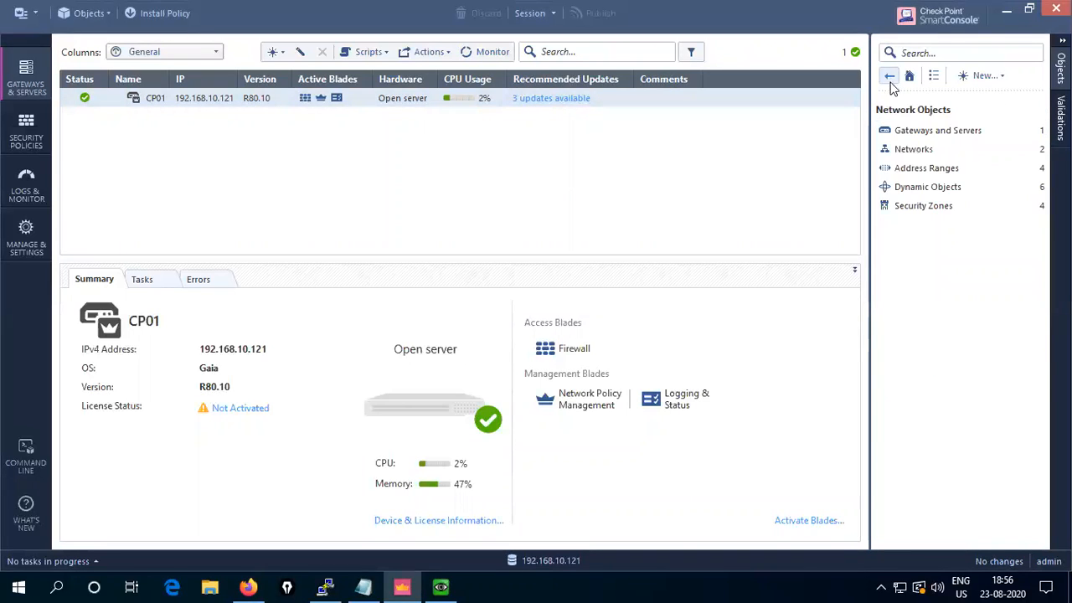
left_click(999, 79)
left_click(937, 93)
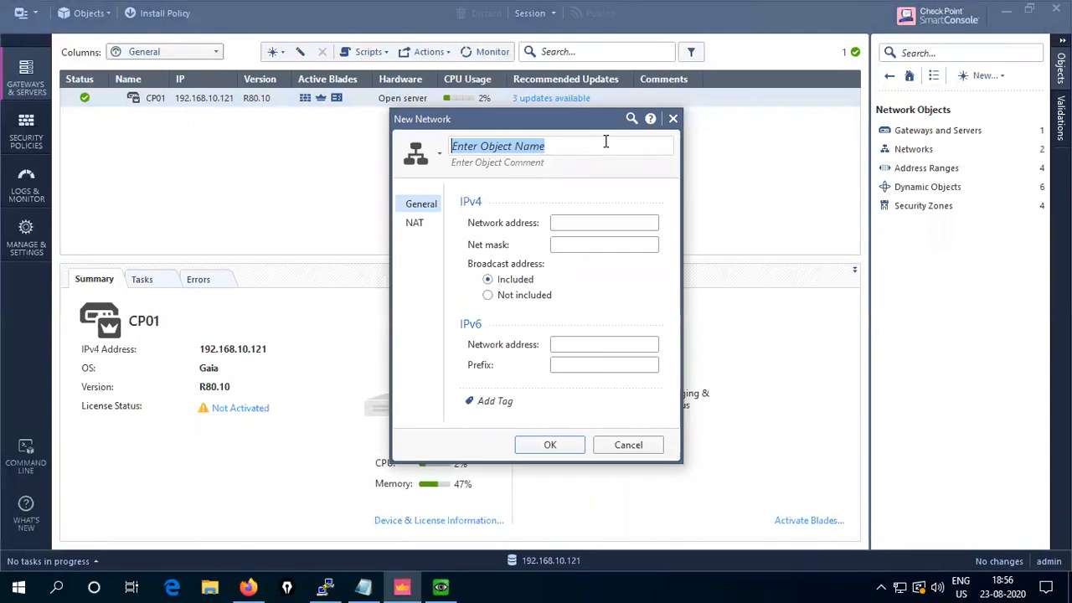
- Name the network SUBNET-10.1.1.0/24 with address 10.1.1.0 and mask 255.255.255.0
type("SUBNET-")
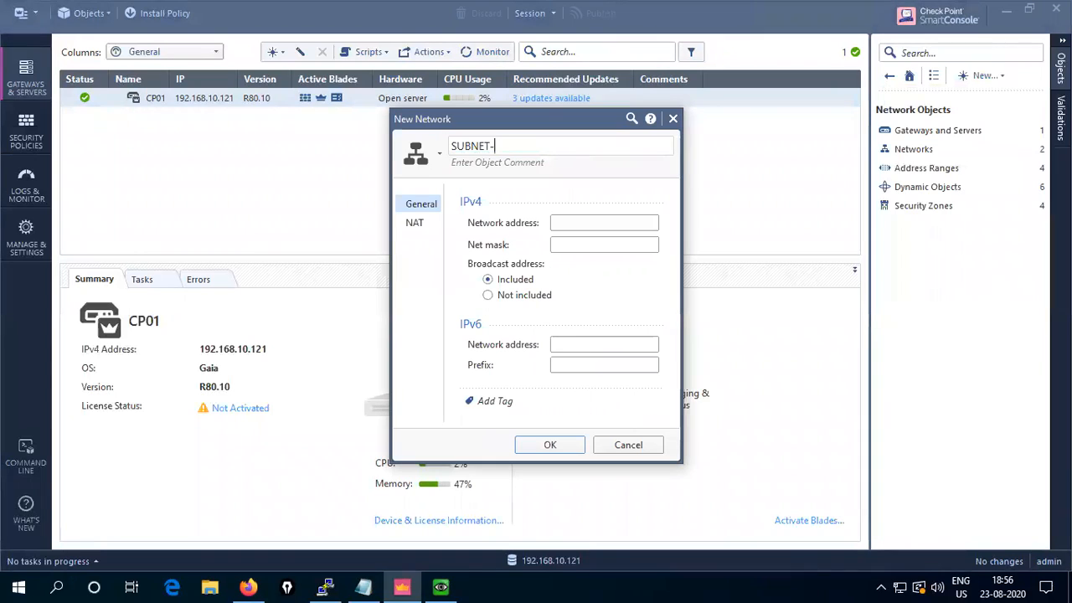
type("10.1.1.0/24")
left_click(578, 223)
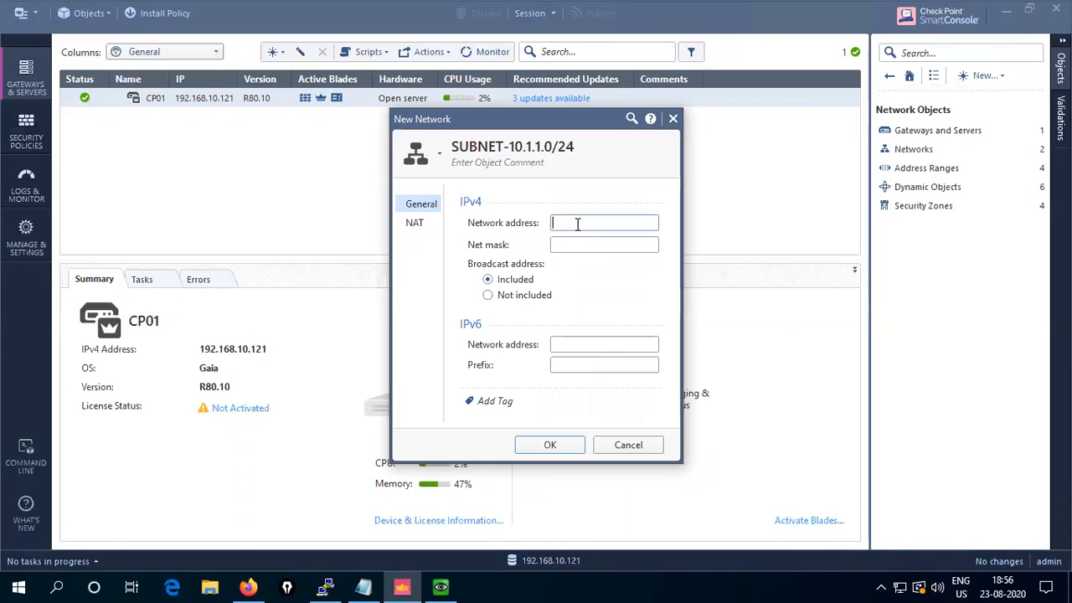
type("10.1.1.")
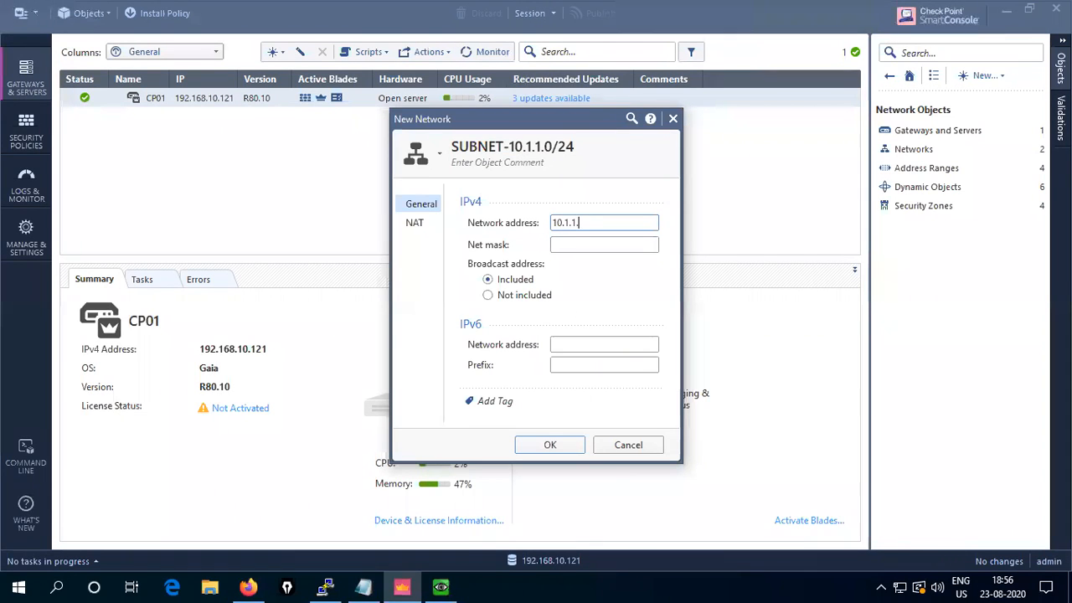
type("024")
key("BackSpace")
key("BackSpace")
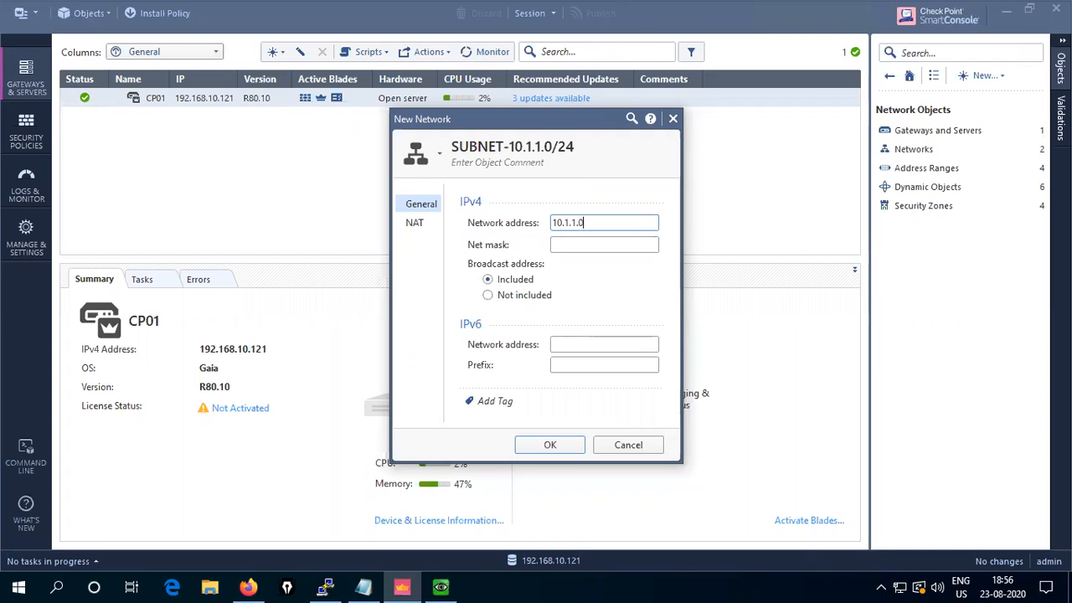
key("Tab")
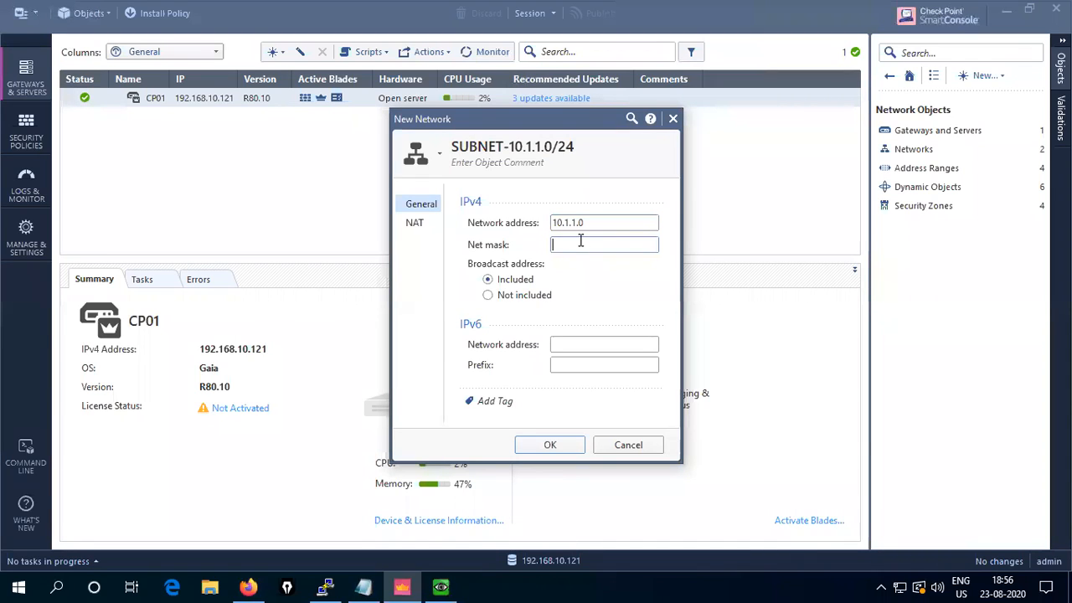
type("255.255.255.0")
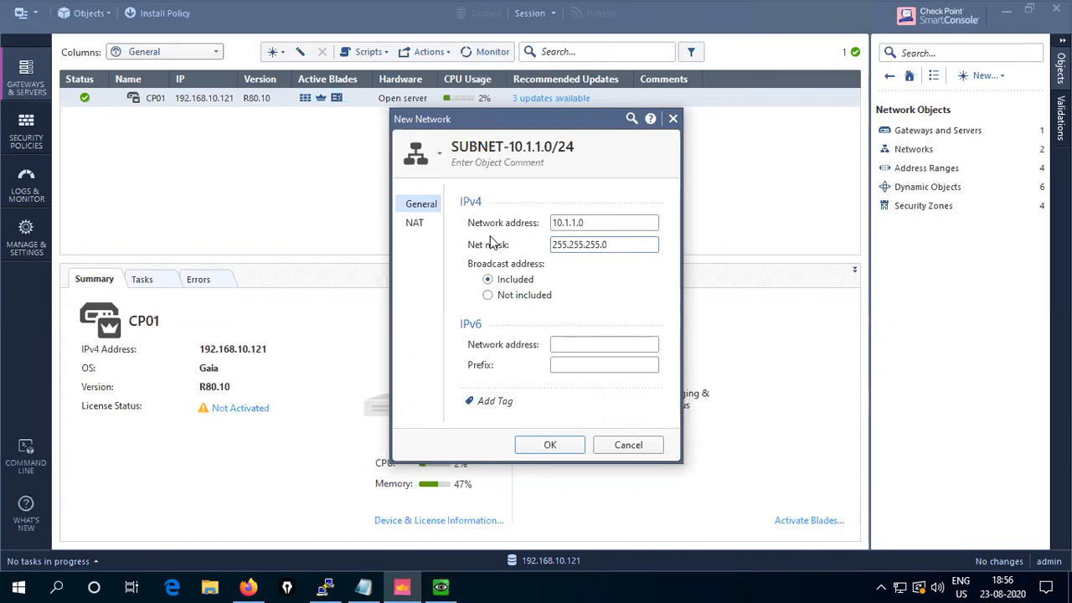
- Enable automatic address translation on the NAT tab and save the object
left_click(416, 229)
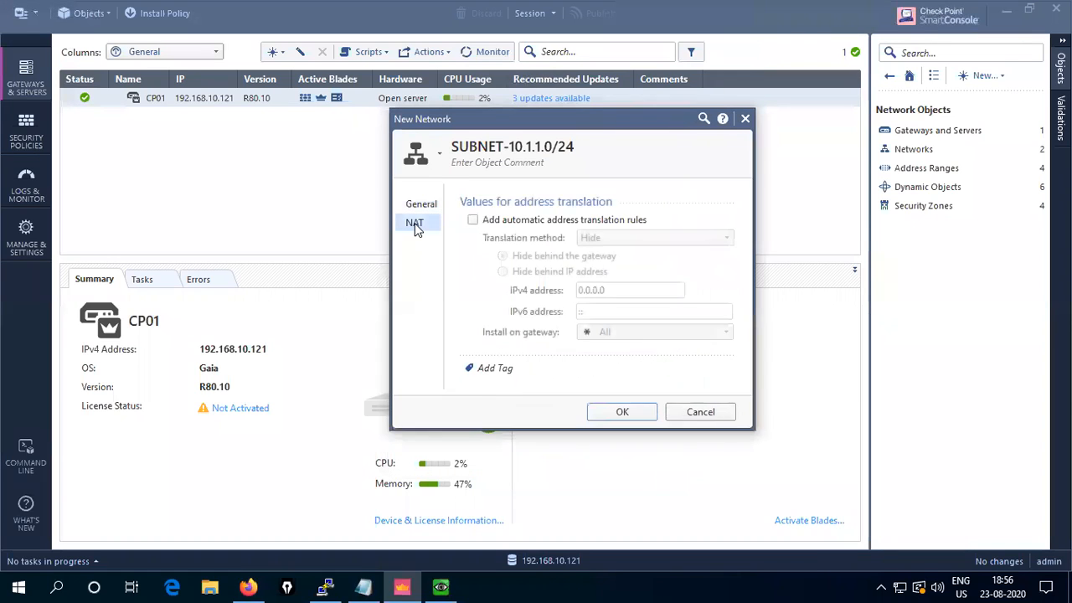
left_click(472, 220)
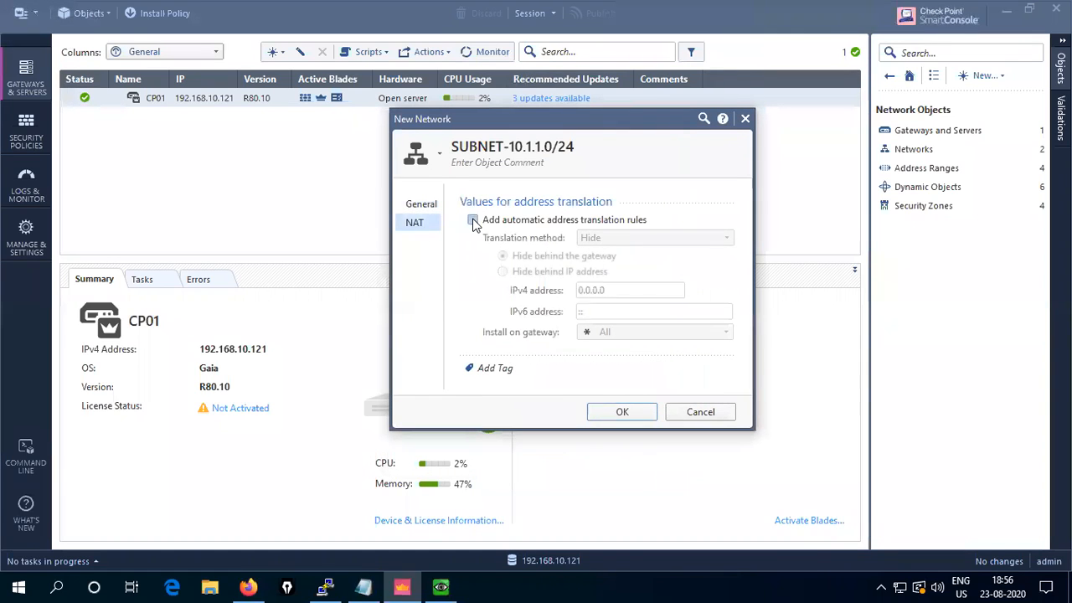
left_click(627, 411)
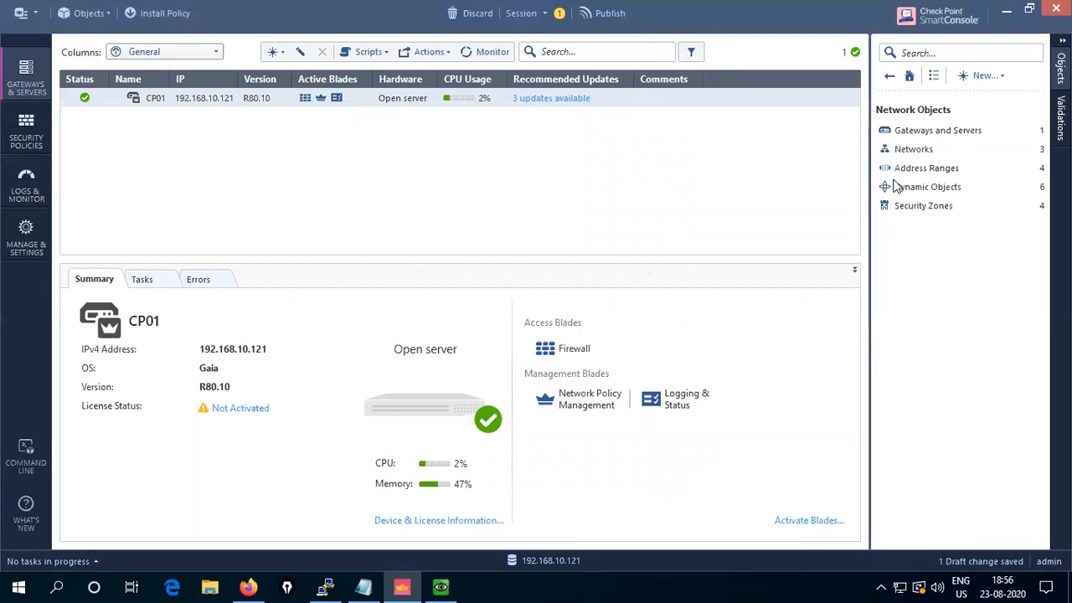
- Insert a new Access Control rule above Cleanup and name it INTERNET_POLICY
left_click(895, 151)
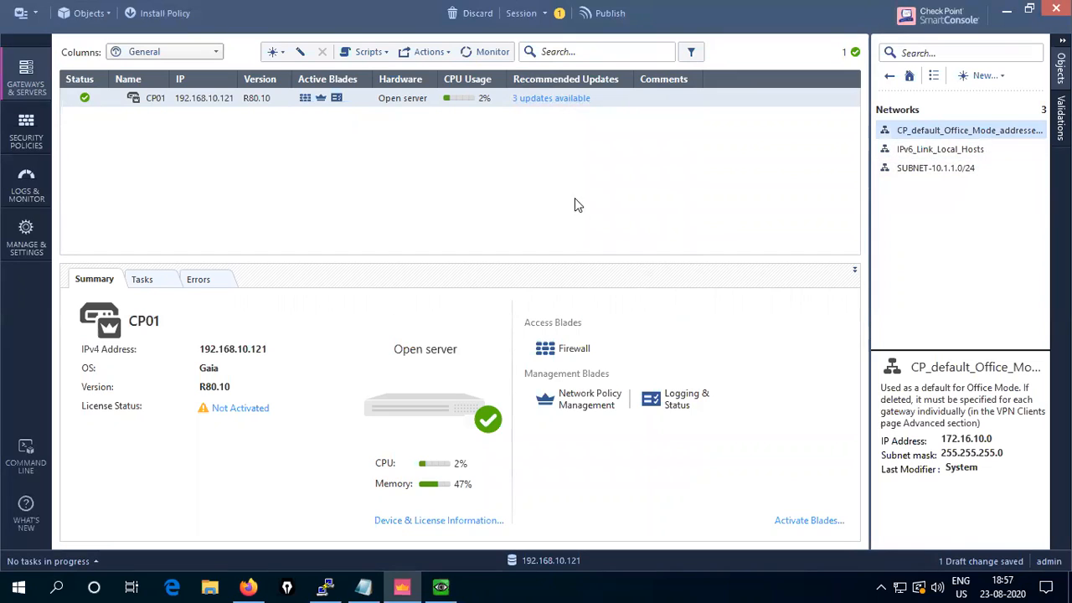
left_click(23, 133)
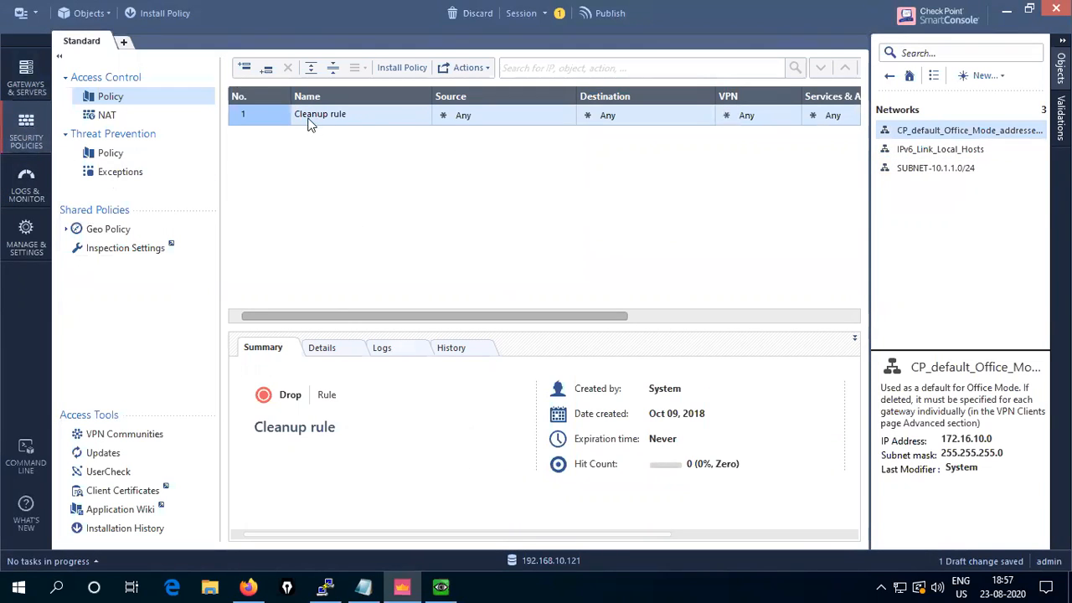
left_click_drag(447, 316, 356, 329)
right_click(246, 113)
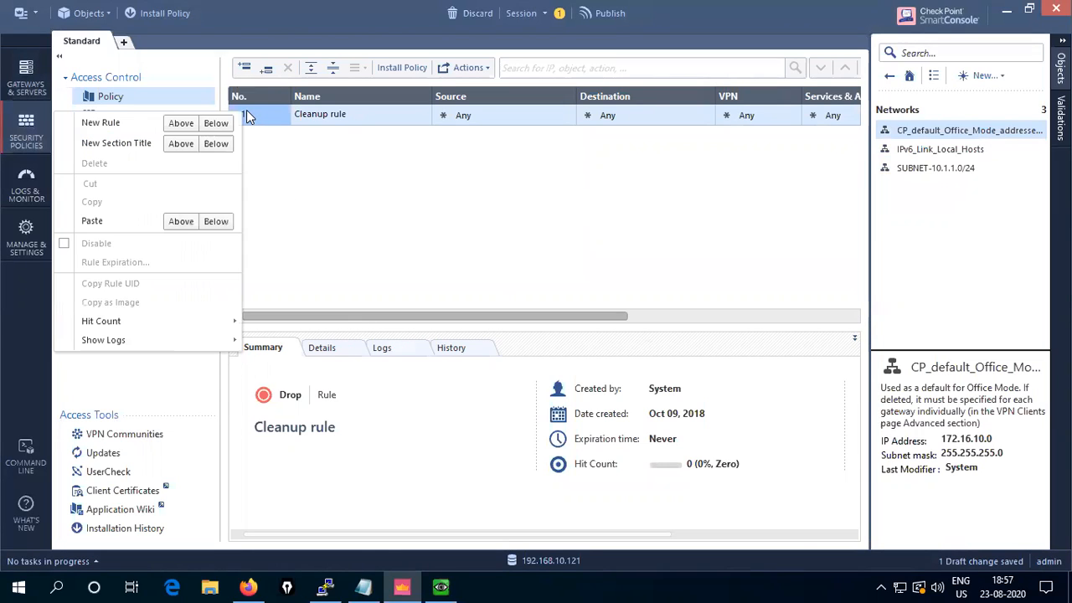
left_click(181, 124)
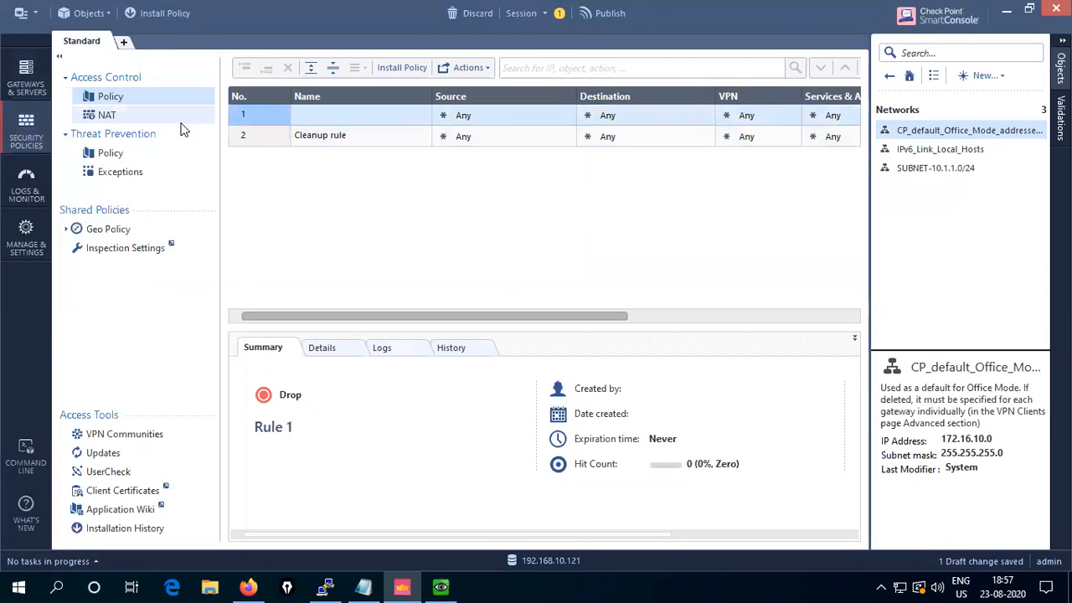
left_click(347, 113)
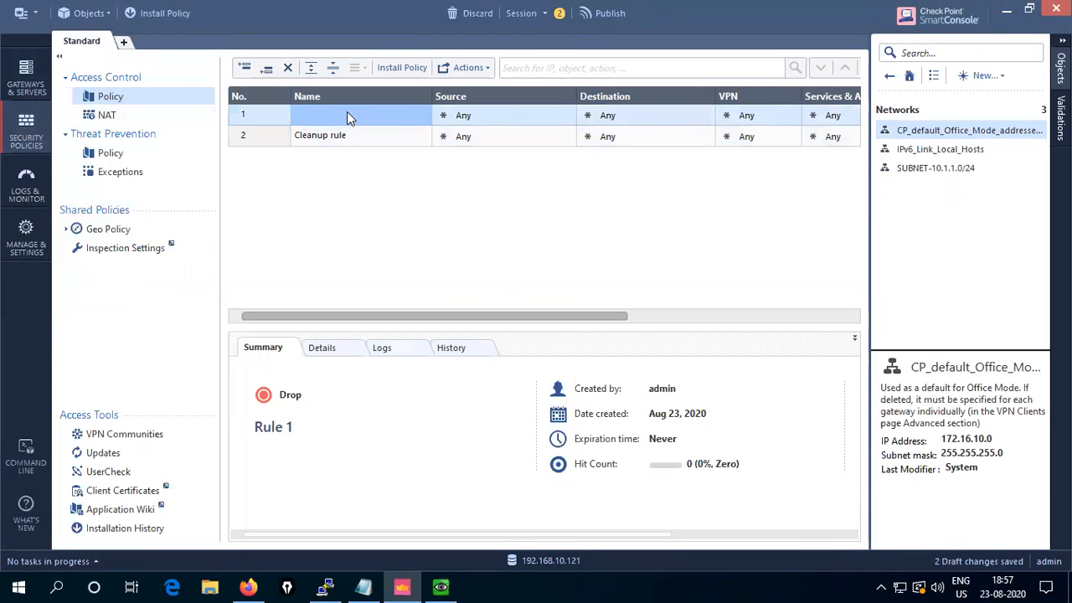
left_click(347, 113)
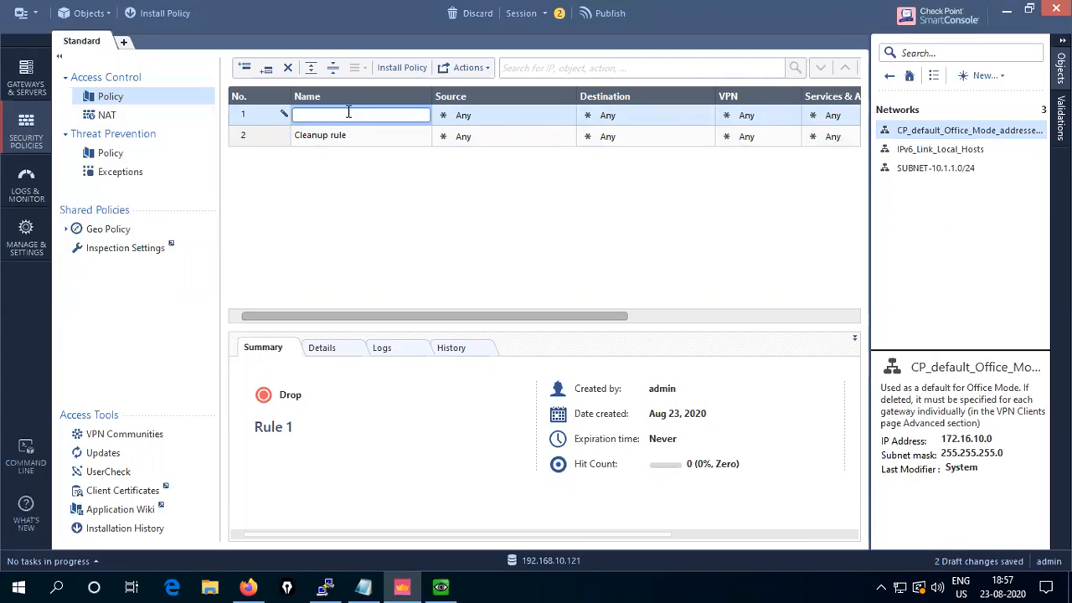
type("INTERNET_POLICY")
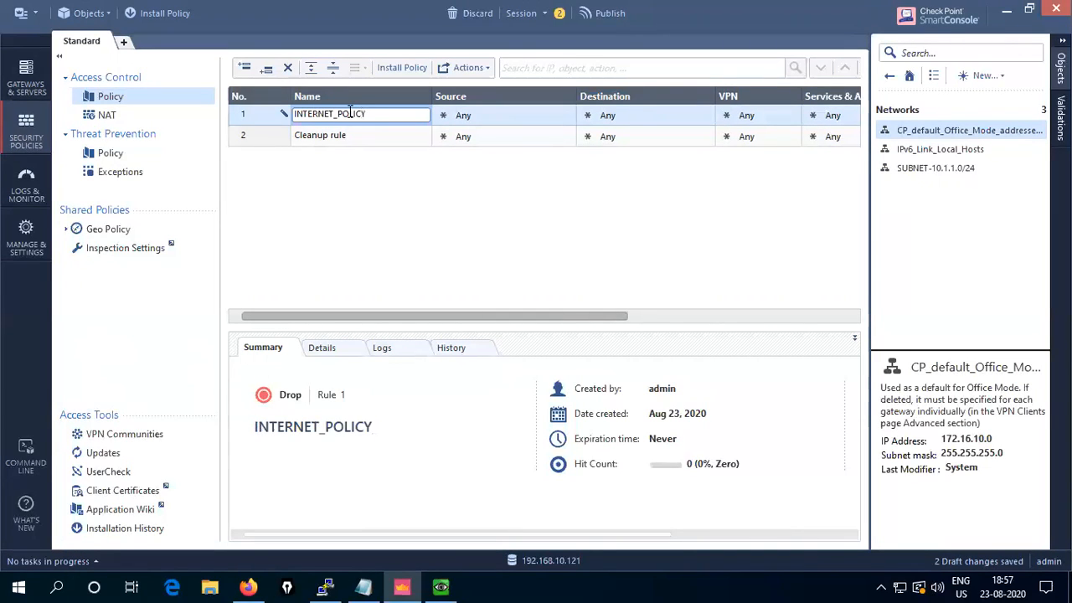
- Name the rule INTERNET_POLICY and set its source to SUBNET-10.1.1.0/24
left_click(496, 123)
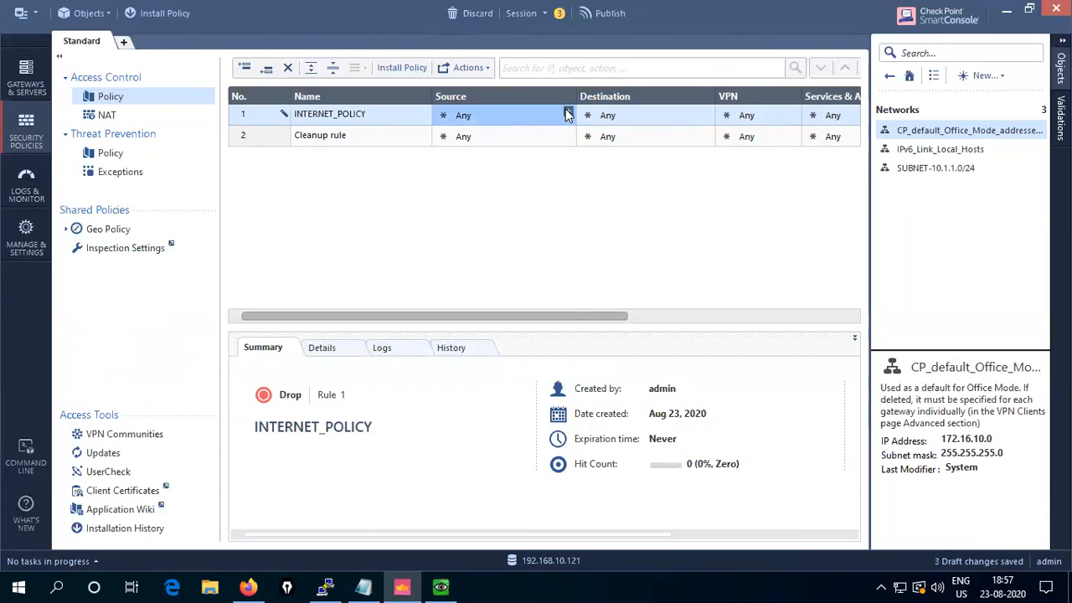
left_click(567, 114)
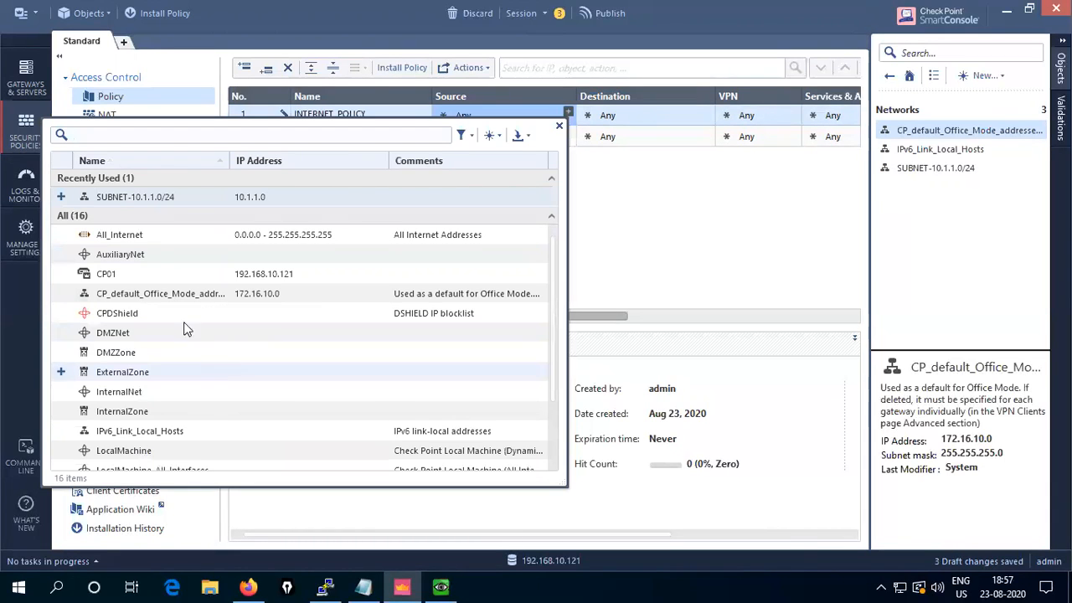
left_click(63, 200)
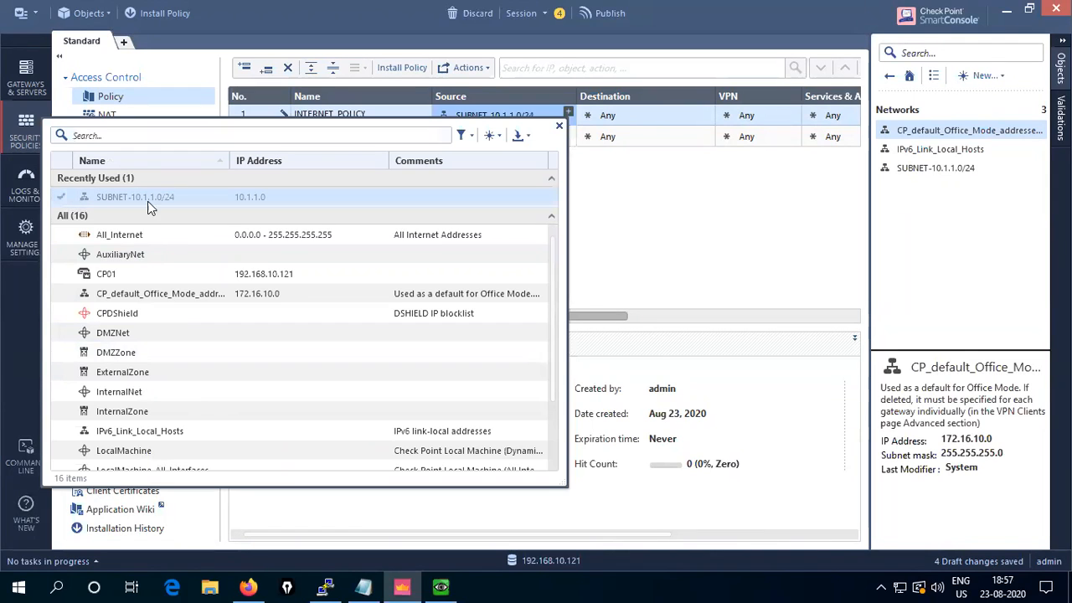
left_click(560, 127)
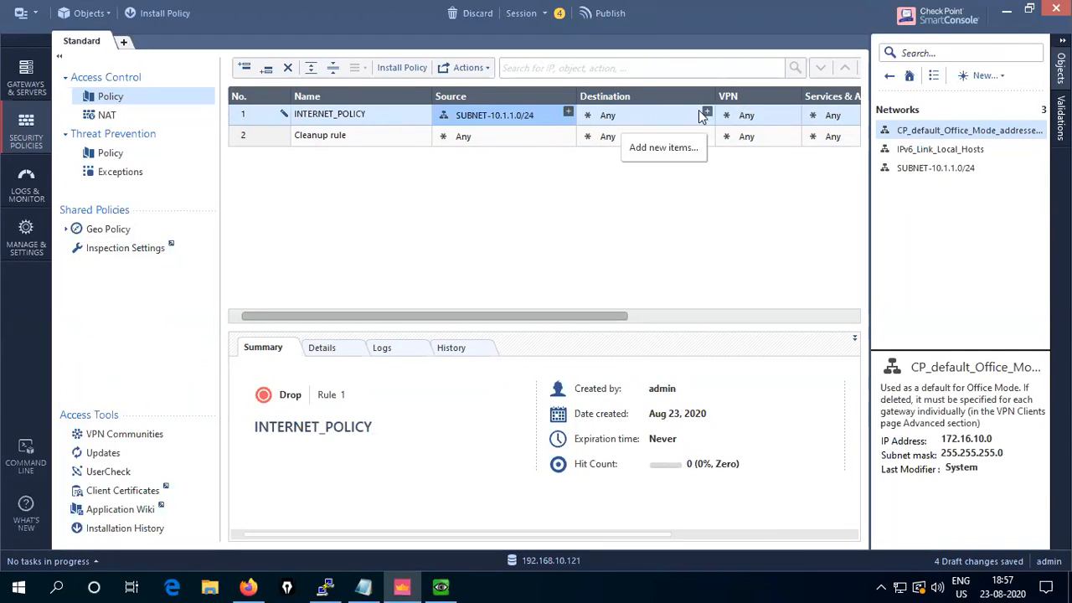
left_click_drag(479, 318, 631, 315)
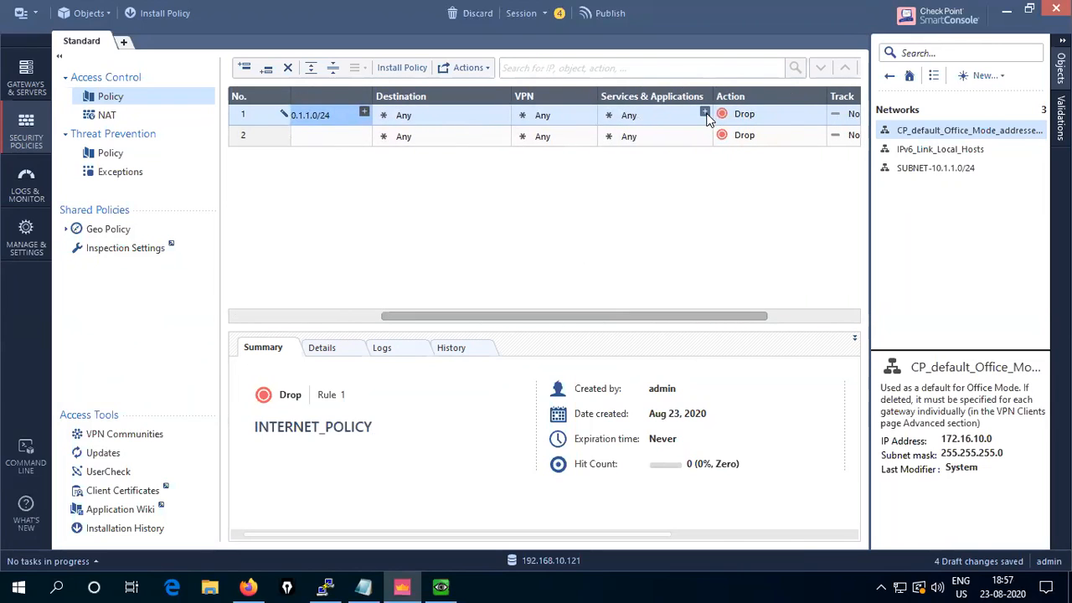
- Add the http and https services to the INTERNET_POLICY rule
left_click(705, 112)
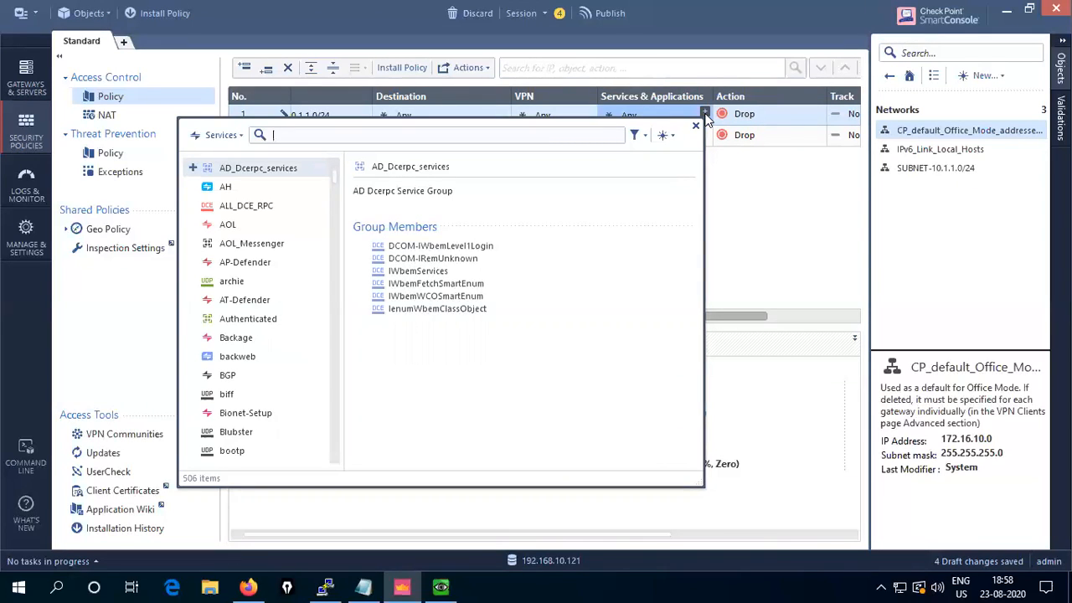
type("http")
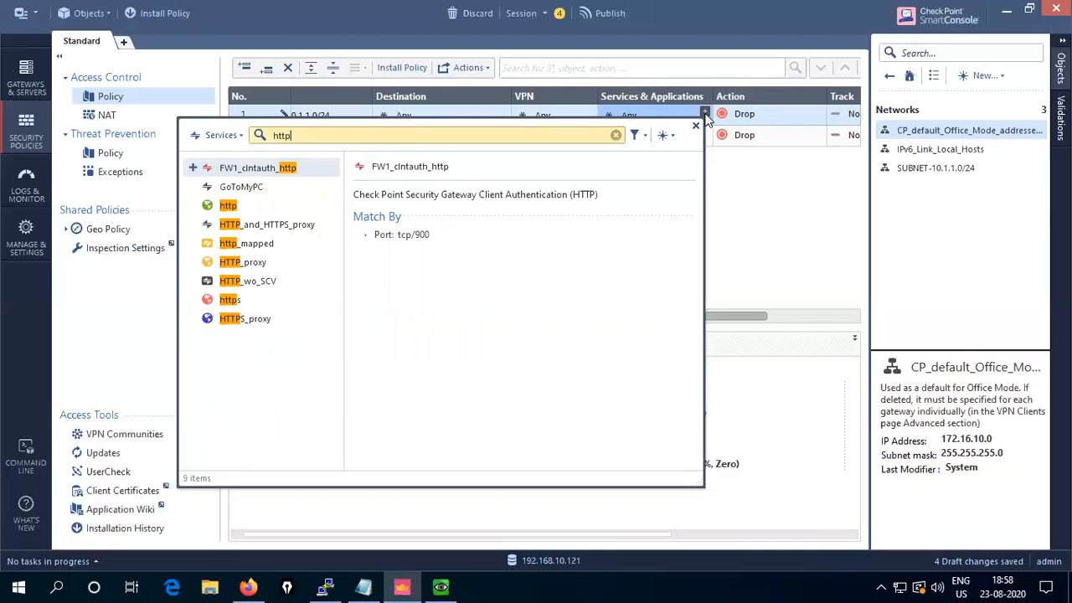
left_click(193, 206)
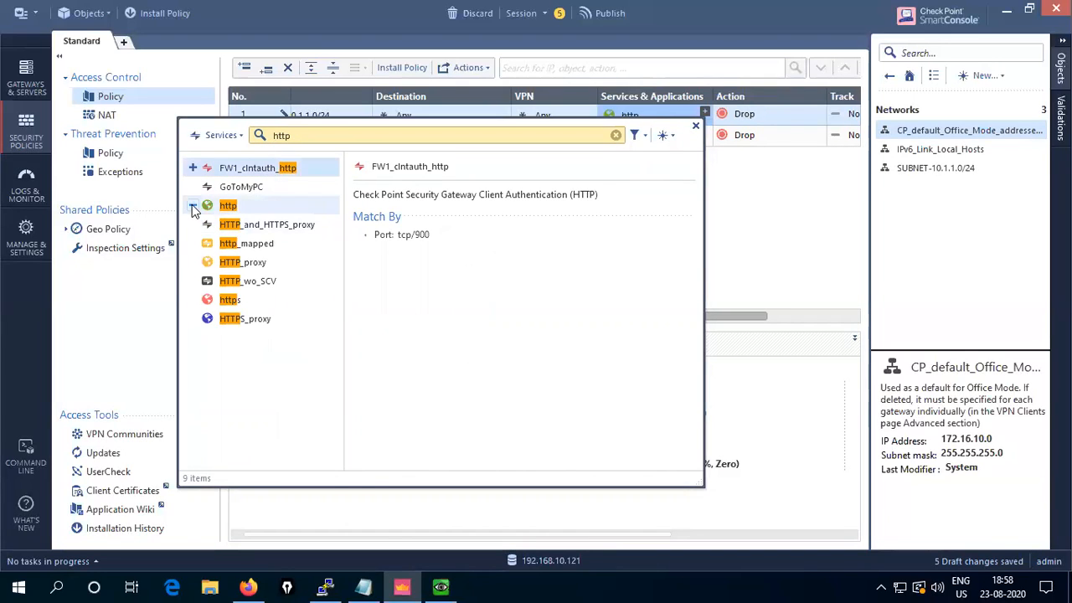
left_click(193, 301)
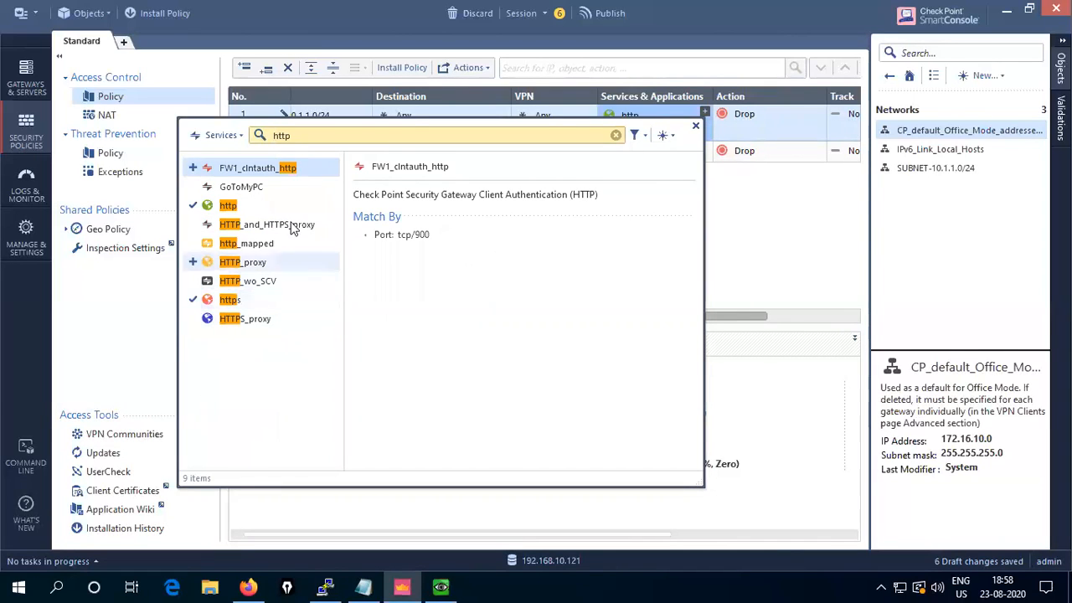
- Add the dns, echo-request and echo-reply services to the rule
left_click(319, 138)
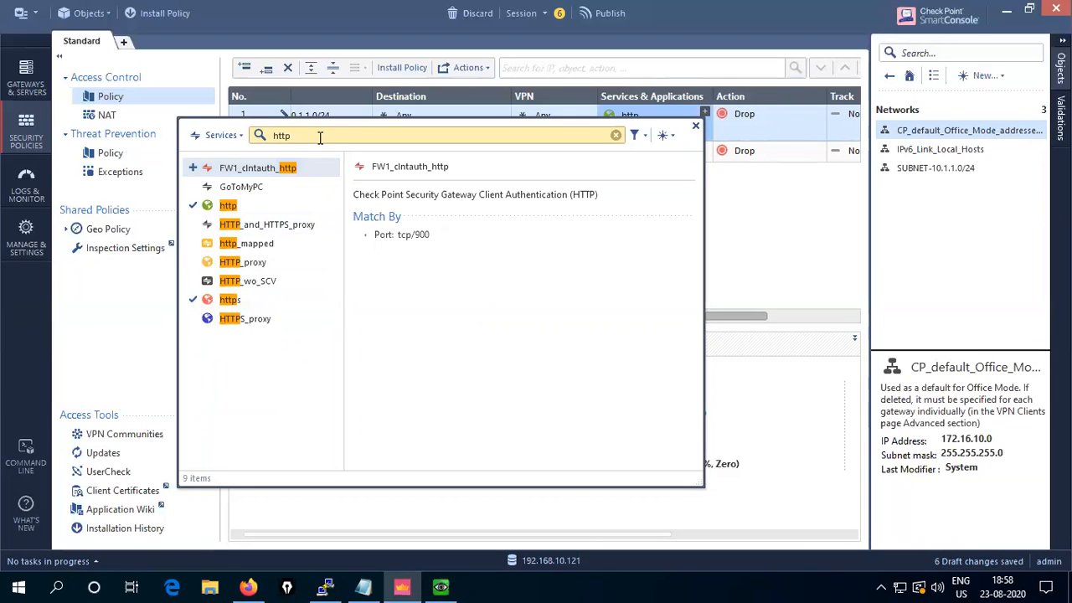
key("BackSpace")
key("BackSpace")
key("BackSpace")
key("BackSpace")
type("dns")
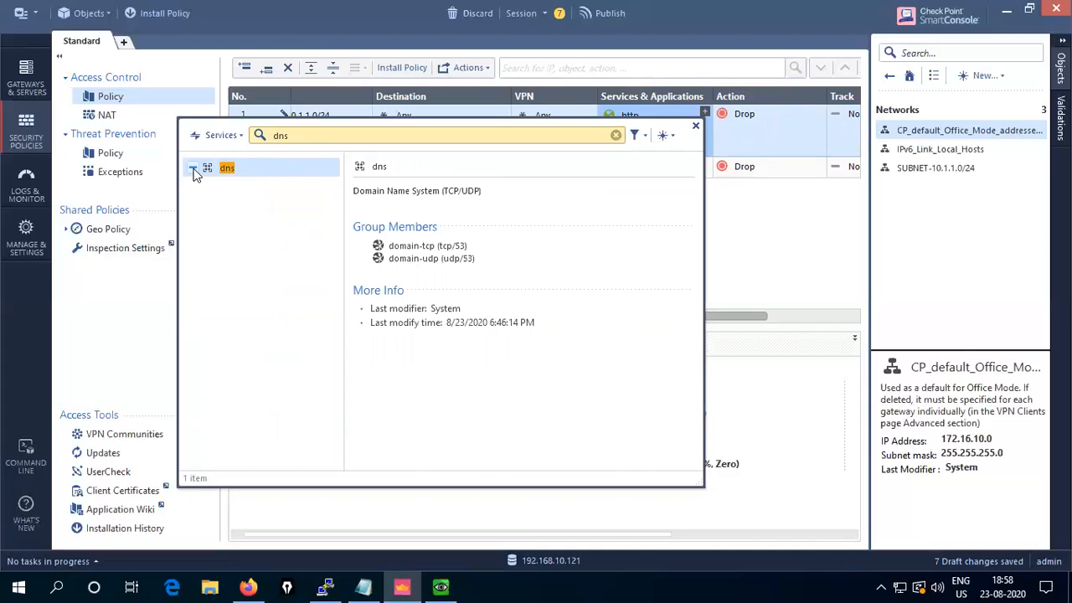
left_click(194, 170)
key("BackSpace")
key("BackSpace")
key("BackSpace")
type("icmp")
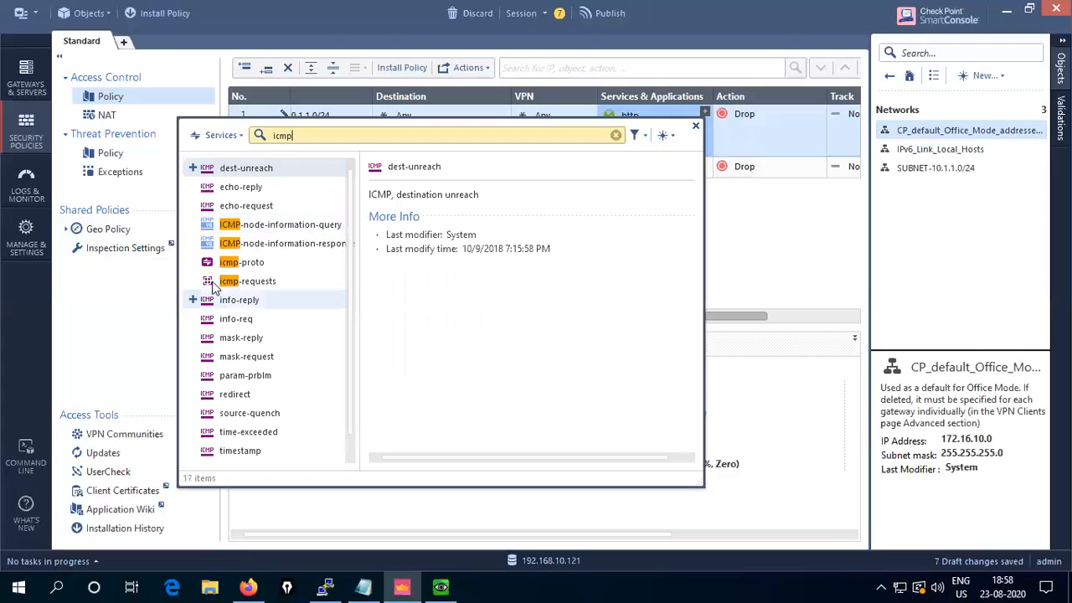
left_click(192, 206)
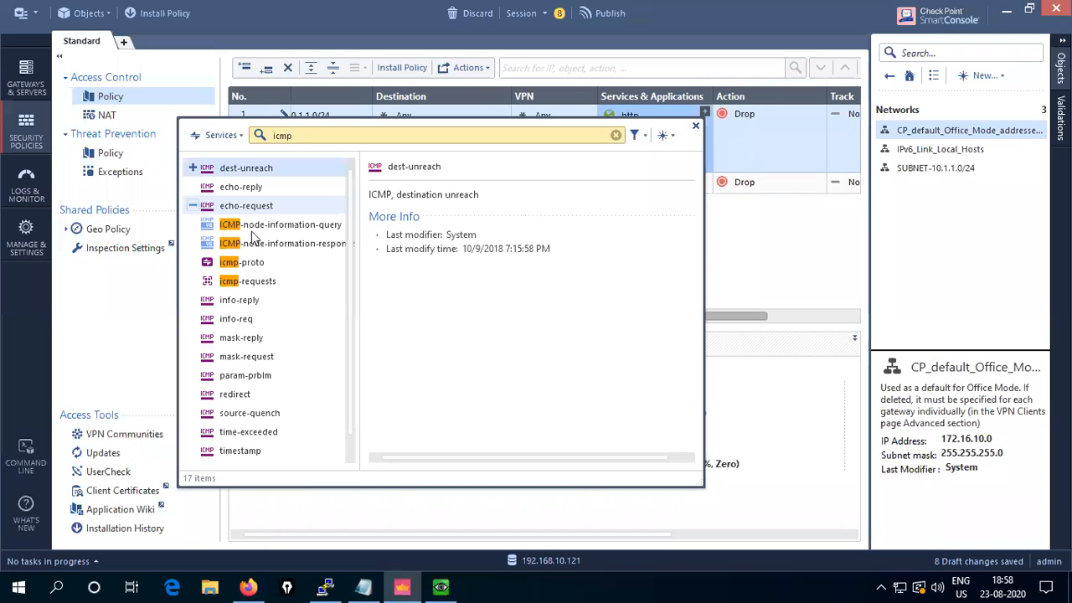
left_click(193, 188)
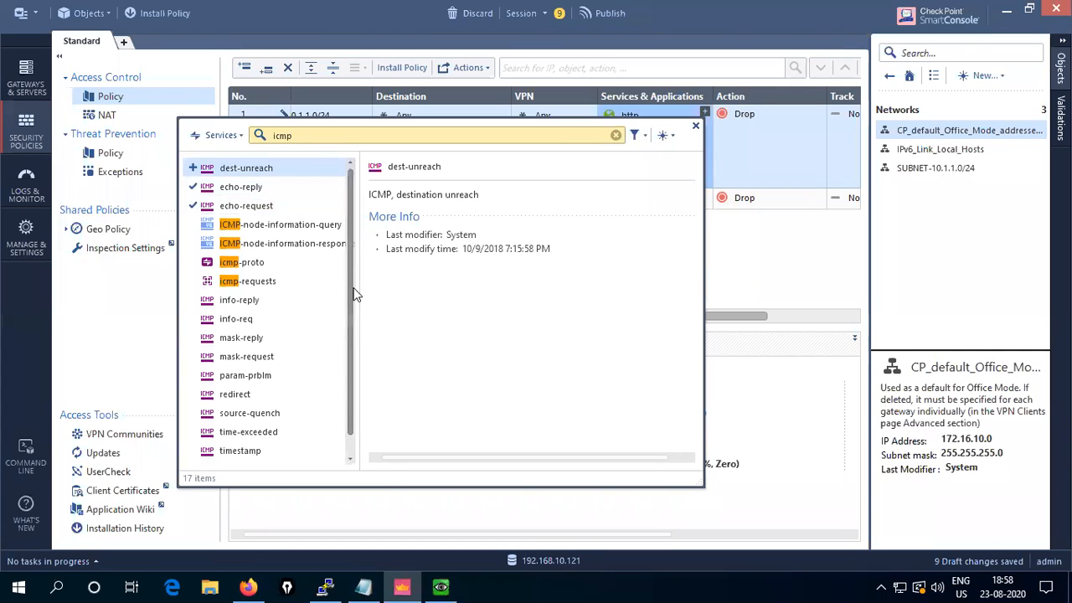
left_click_drag(353, 312, 351, 351)
left_click_drag(350, 350, 352, 262)
left_click_drag(351, 240, 340, 488)
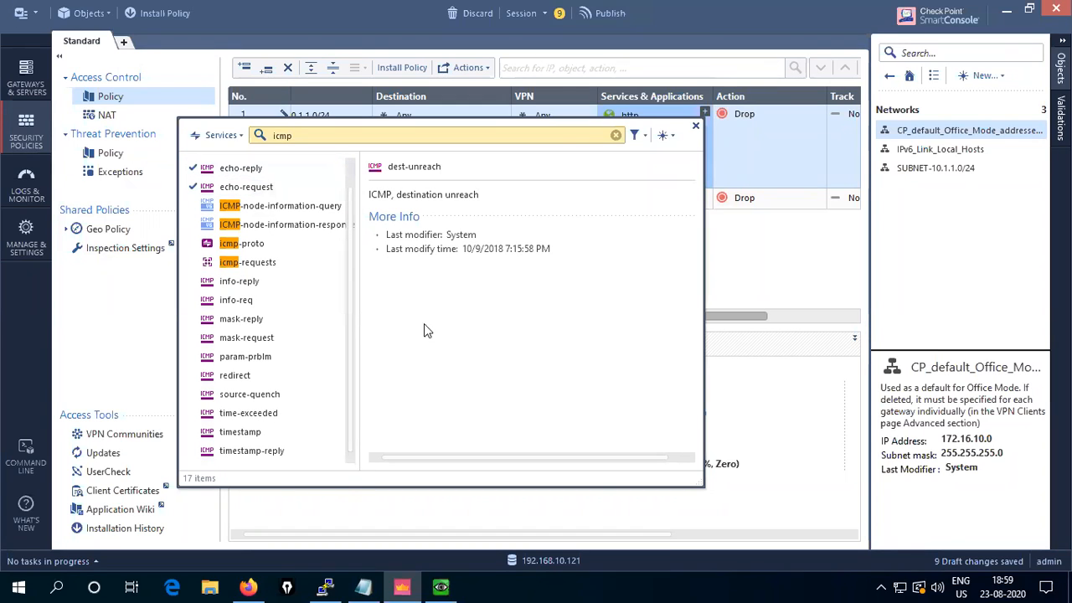
left_click(695, 126)
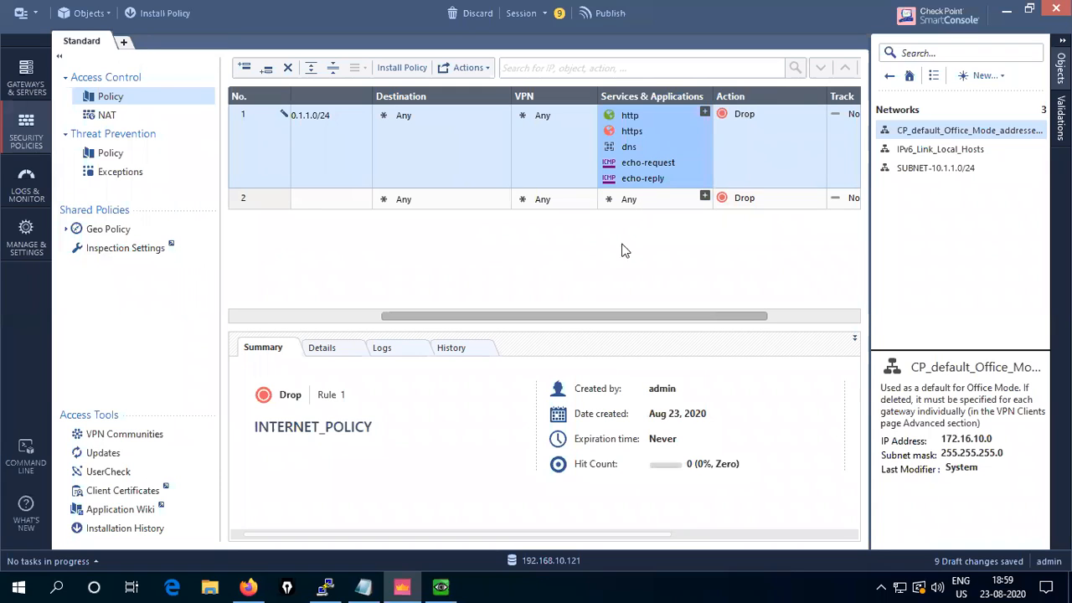
- Set the INTERNET_POLICY rule's action to Accept
left_click_drag(572, 317, 687, 312)
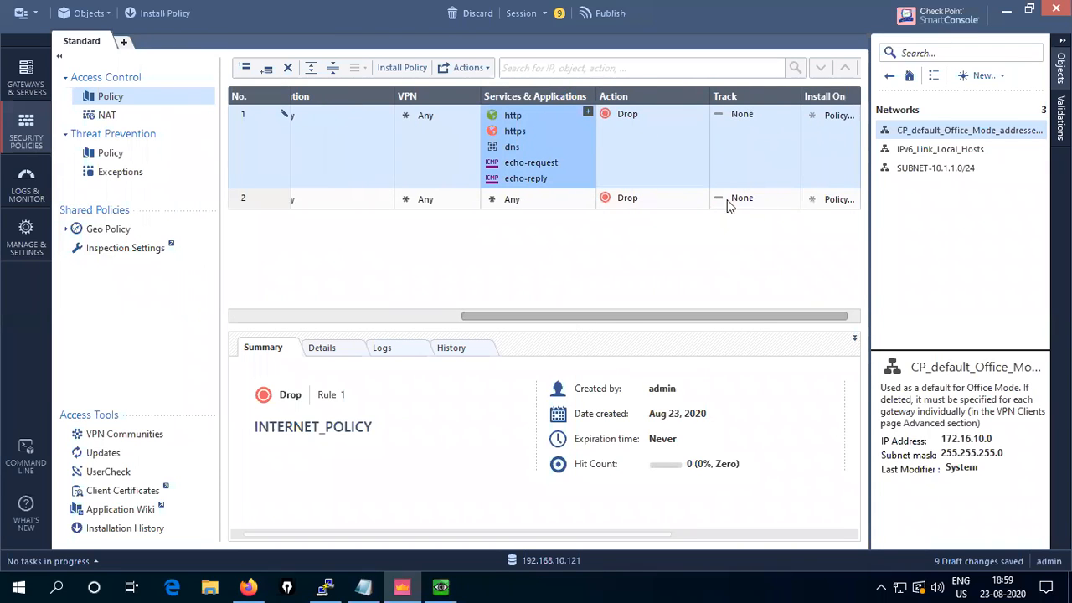
left_click(704, 112)
left_click(704, 112)
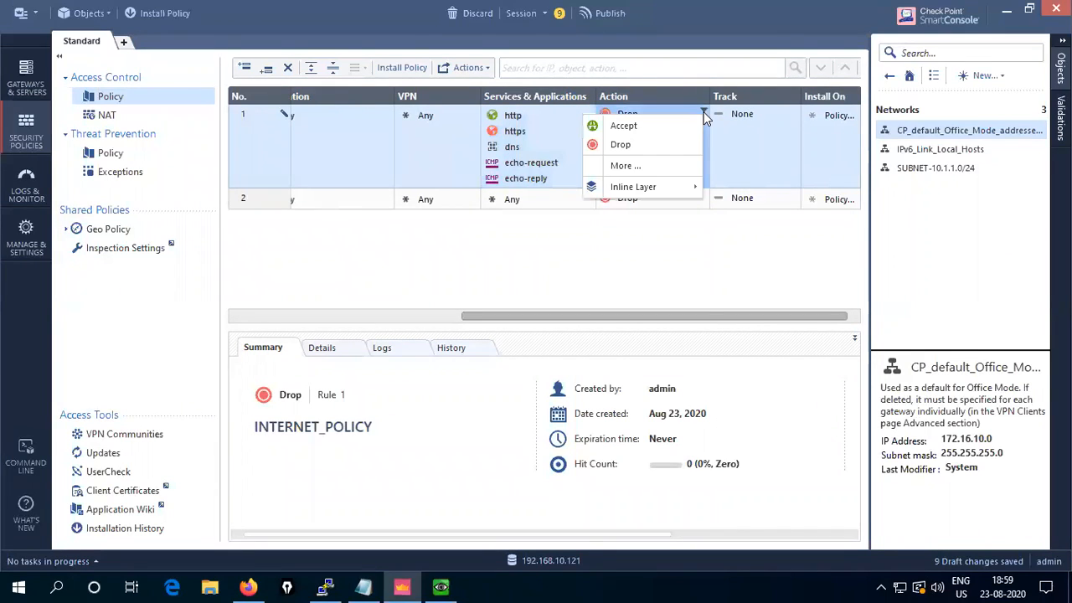
left_click(621, 124)
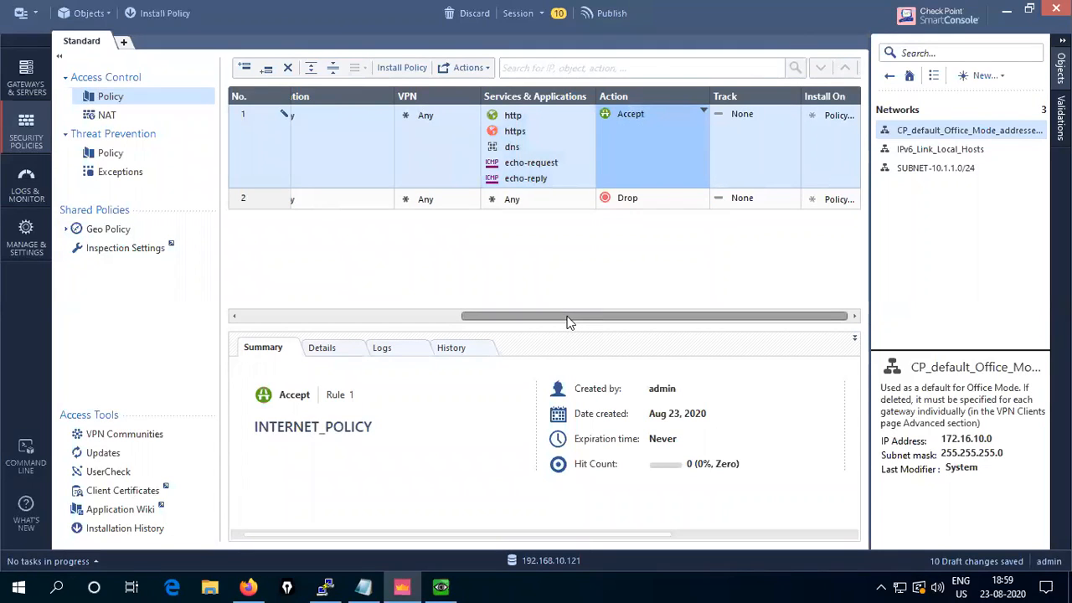
- Set Track to Log for both the INTERNET_POLICY rule and the Cleanup rule
left_click(795, 113)
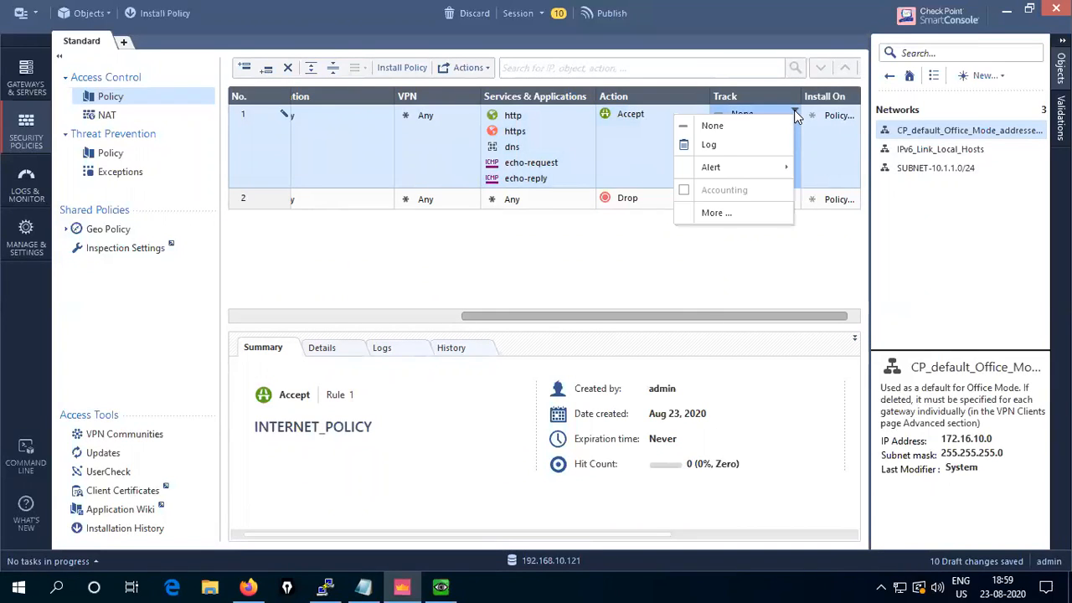
left_click(709, 145)
left_click(793, 197)
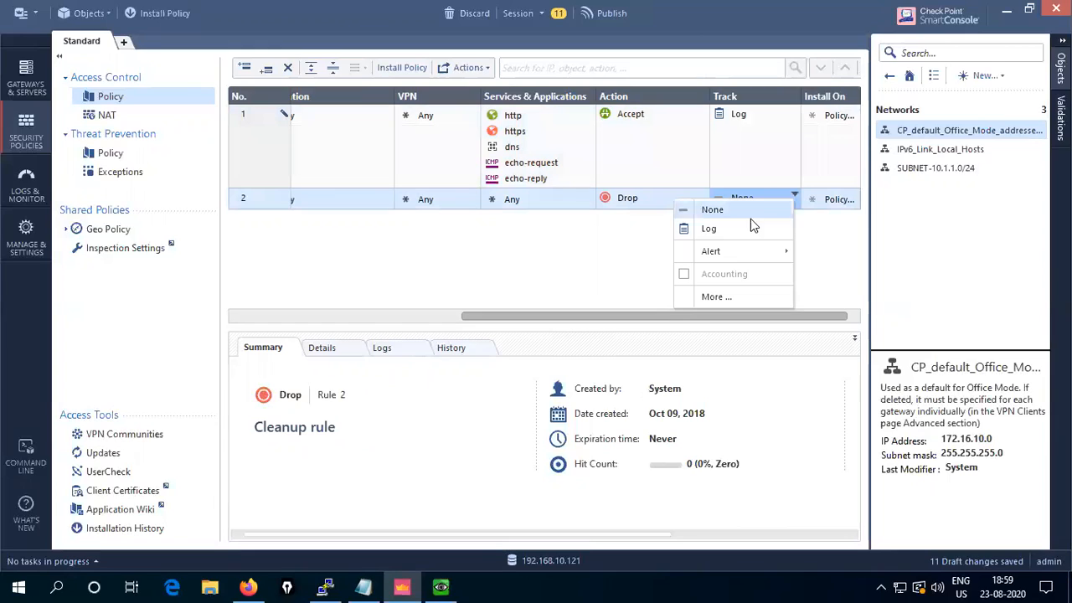
left_click(727, 230)
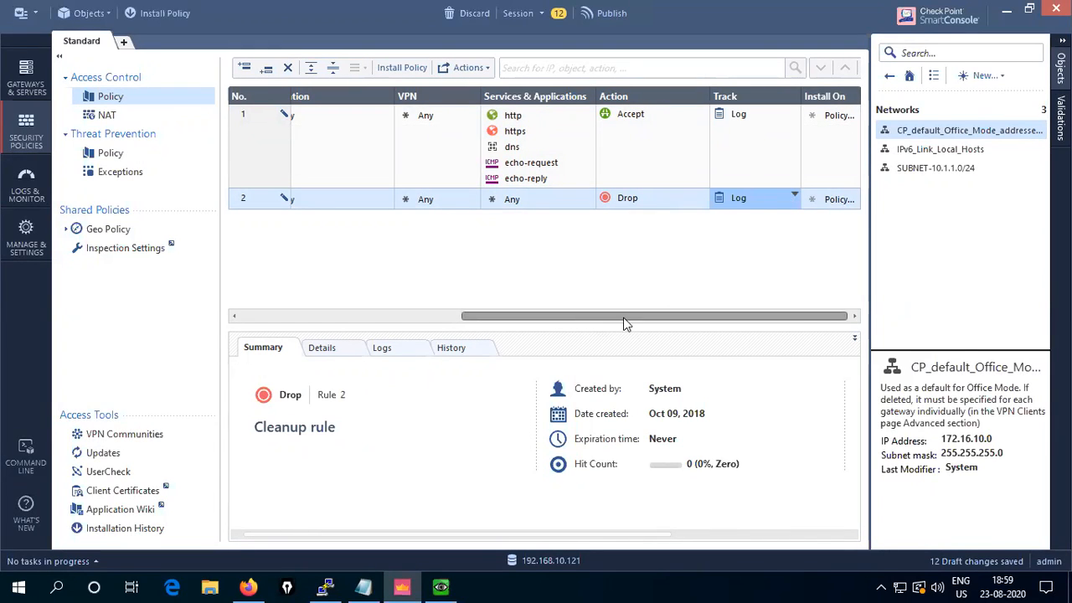
left_click_drag(575, 319, 287, 316)
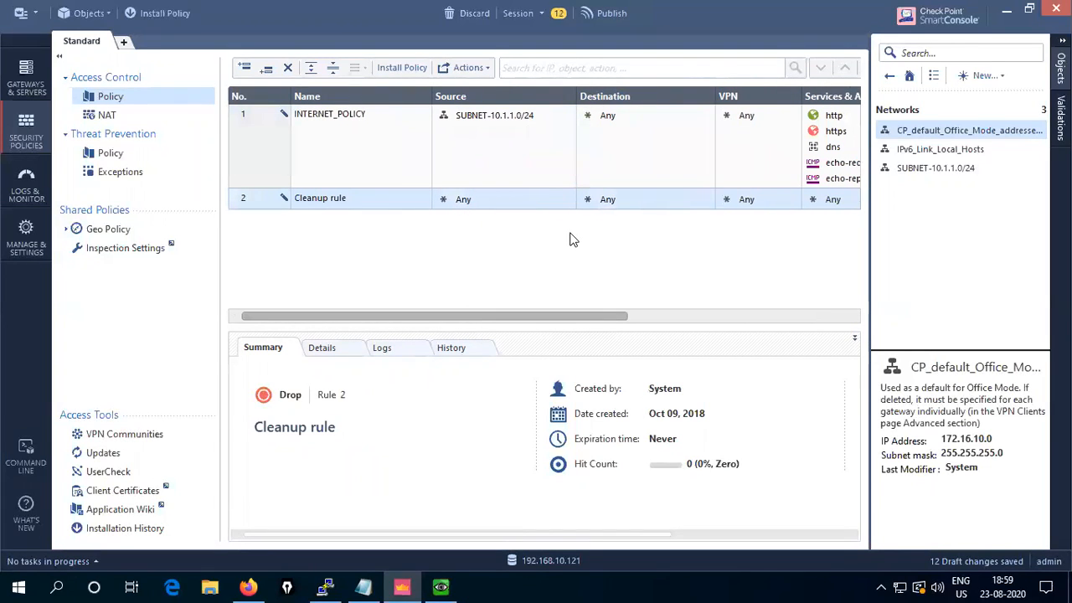
- Publish and install the Standard policy on CP01, confirm success, then return to the Windows 7 VM
left_click(165, 14)
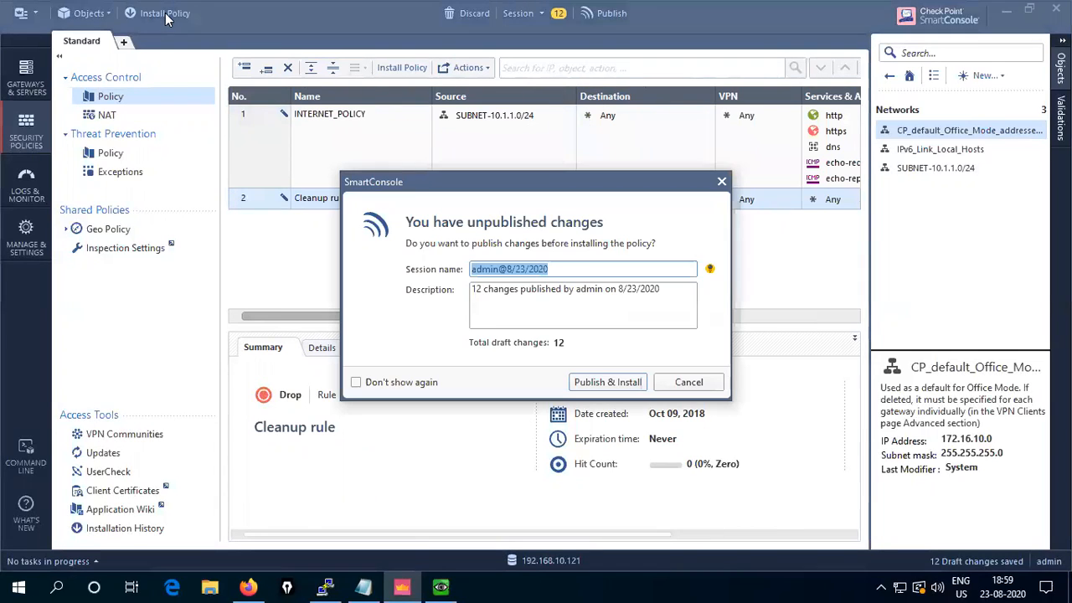
left_click(604, 382)
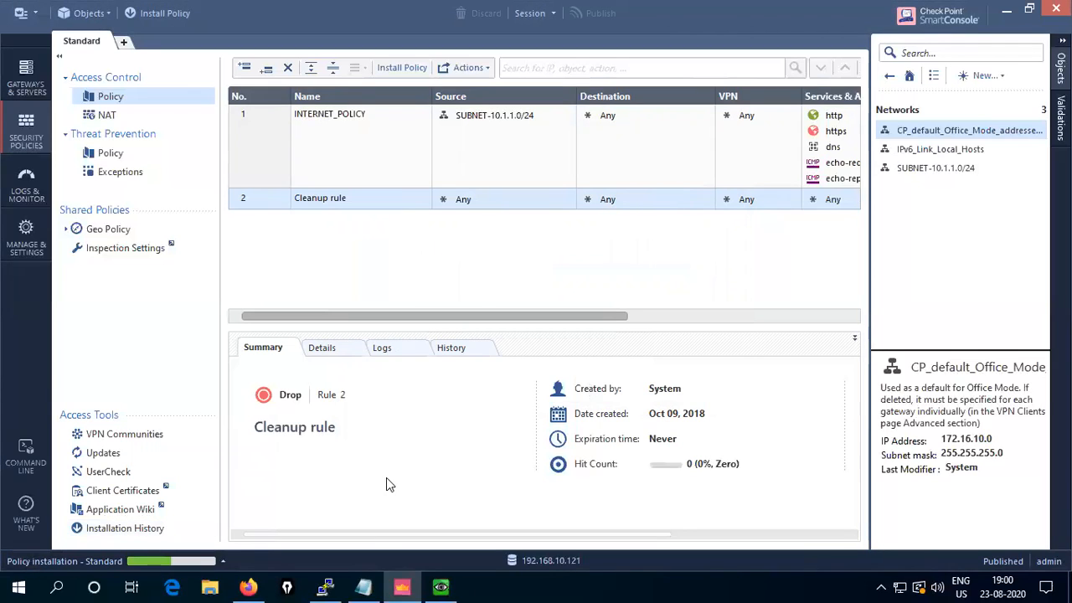
left_click(224, 559)
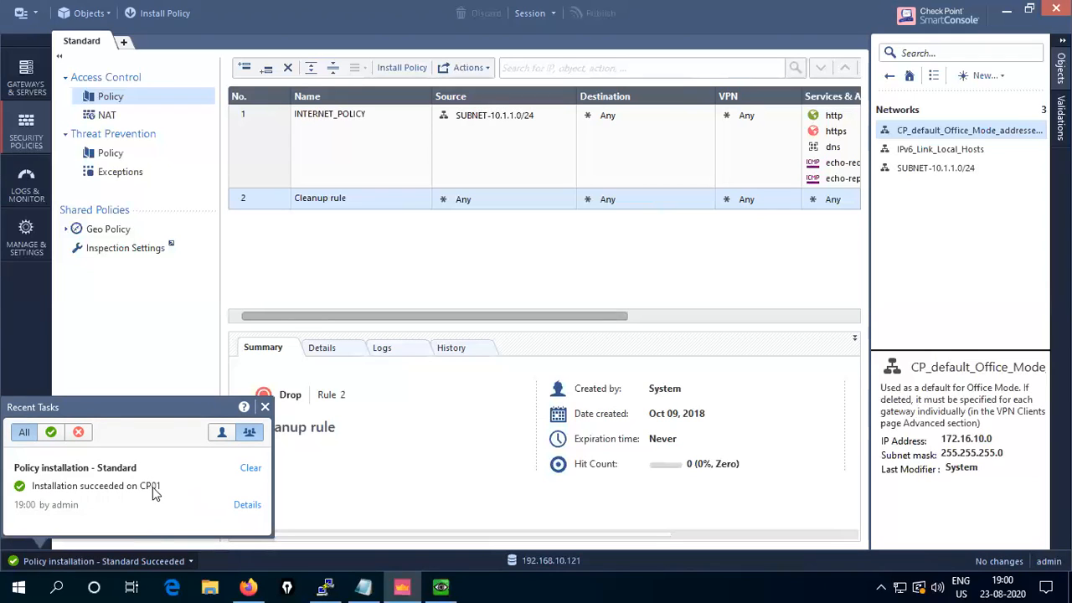
left_click(265, 407)
left_click(441, 586)
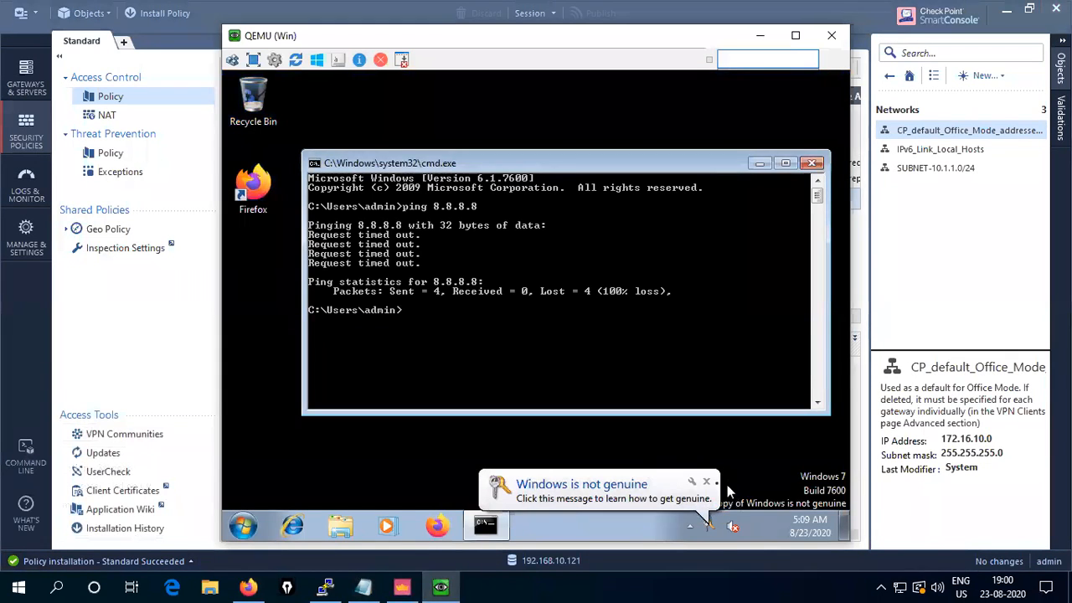
- Run ping 8.8.8.8 in the VM's command prompt and confirm it gets replies
left_click(706, 482)
left_click(504, 340)
type("ping 8.8.8.8")
key("Return")
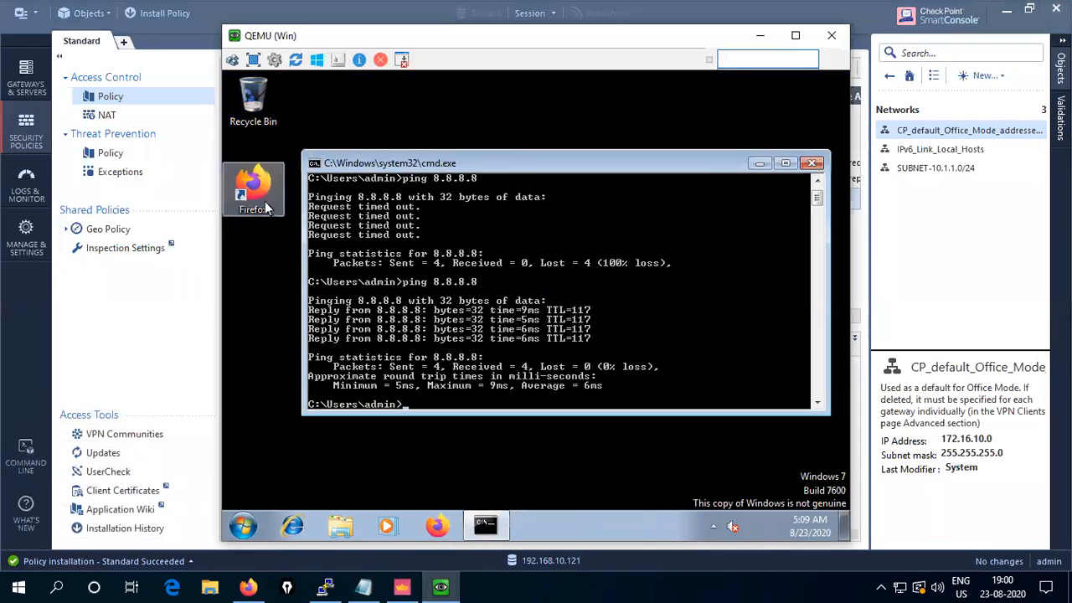
- Load yahoo.com in Firefox to confirm the Yahoo India homepage appears
left_click(443, 528)
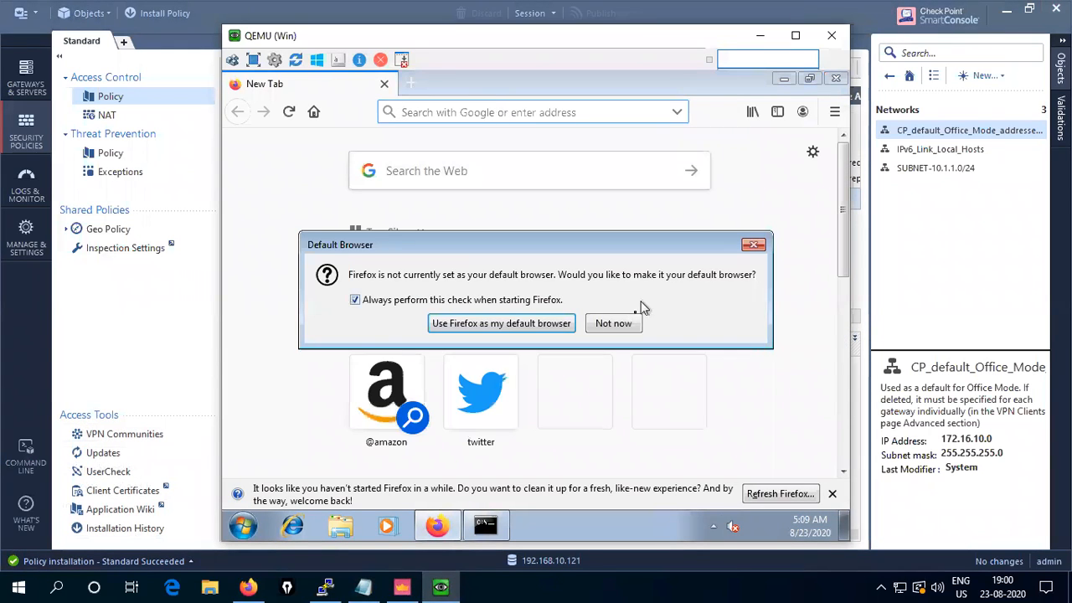
left_click(628, 326)
left_click(466, 112)
type("yahoo")
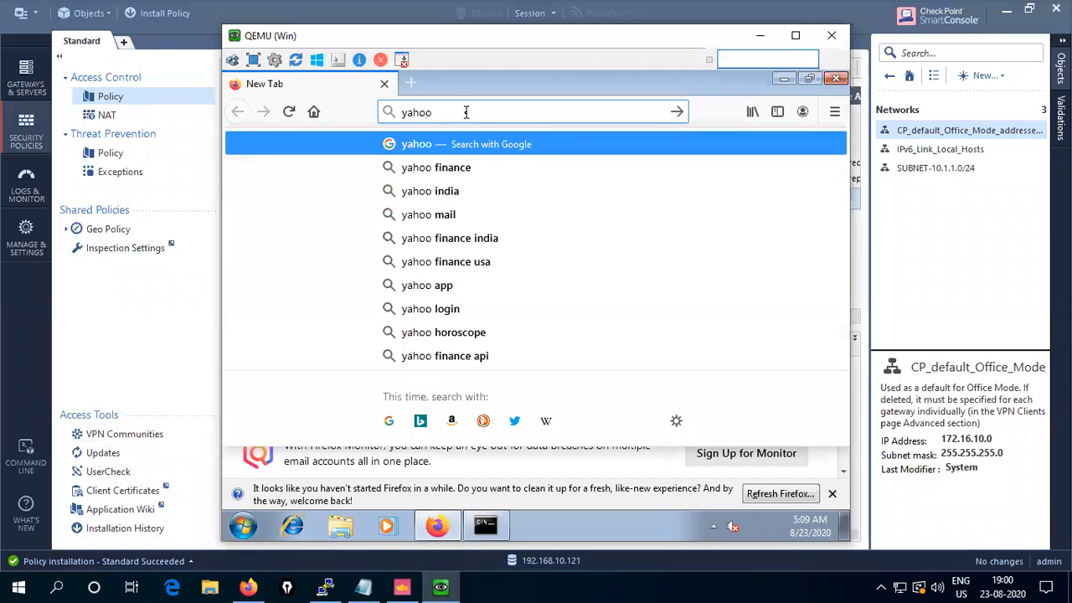
type(".com")
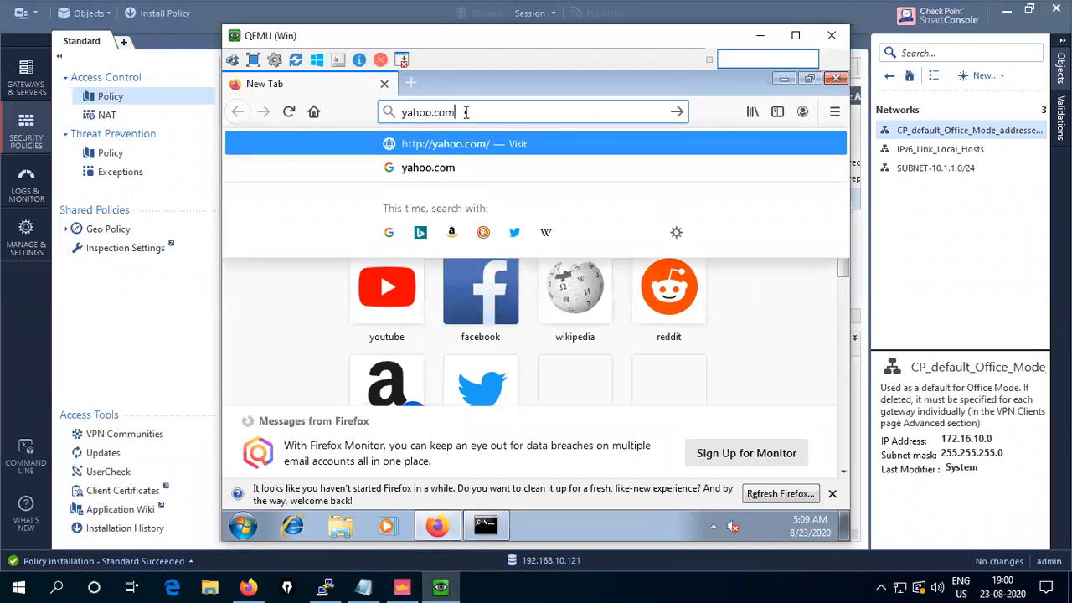
key("Return")
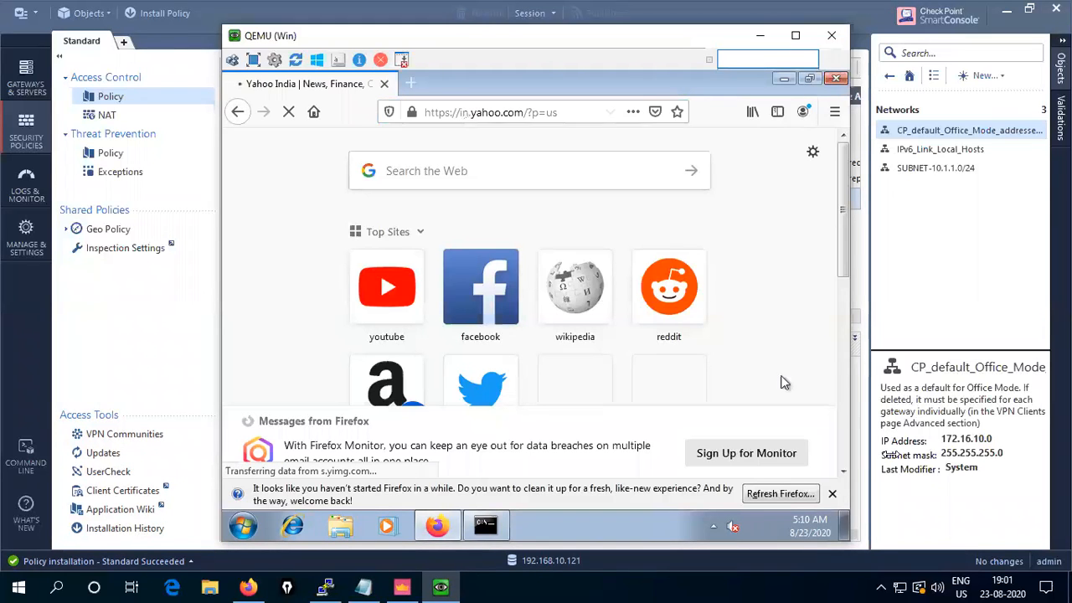
left_click(833, 496)
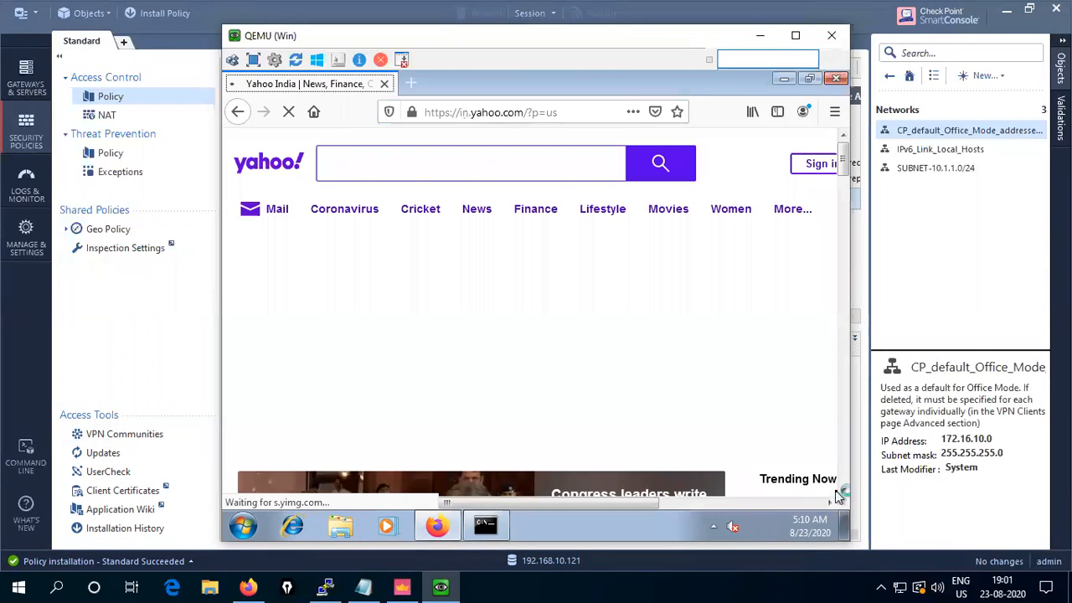
scroll(609, 408, "down", 5)
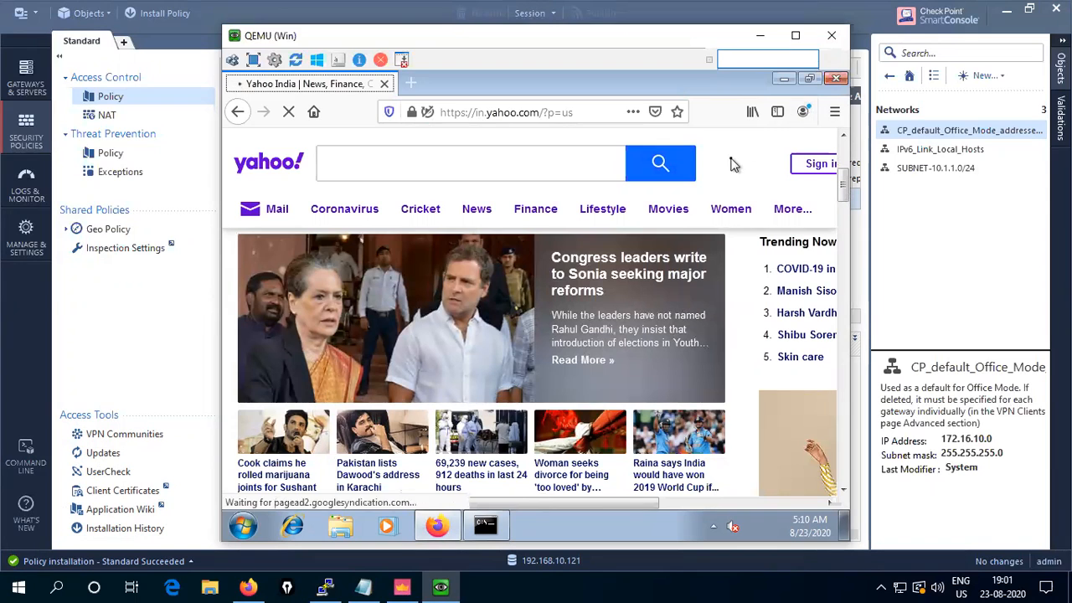
left_click(761, 35)
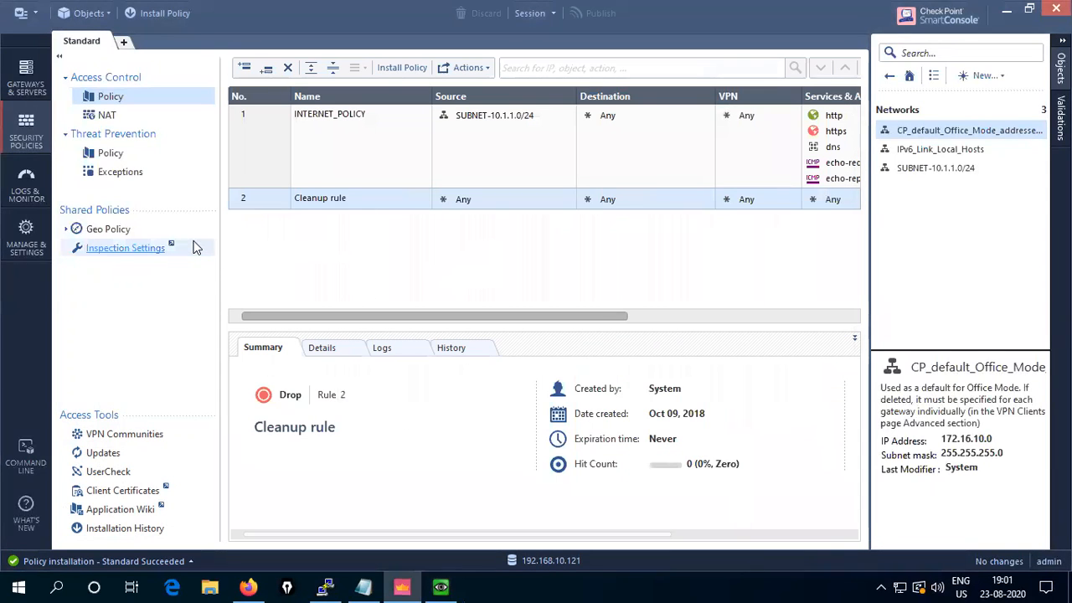
- Show the INTERNET_POLICY rule's logs and open the latest https entry from 10.1.1.10
left_click(26, 88)
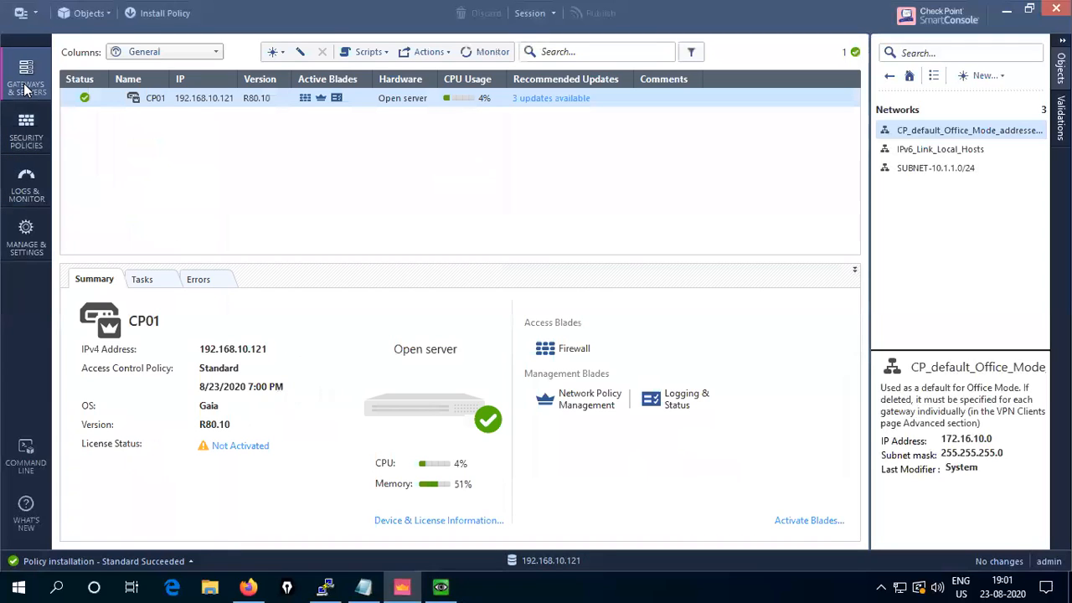
left_click(28, 137)
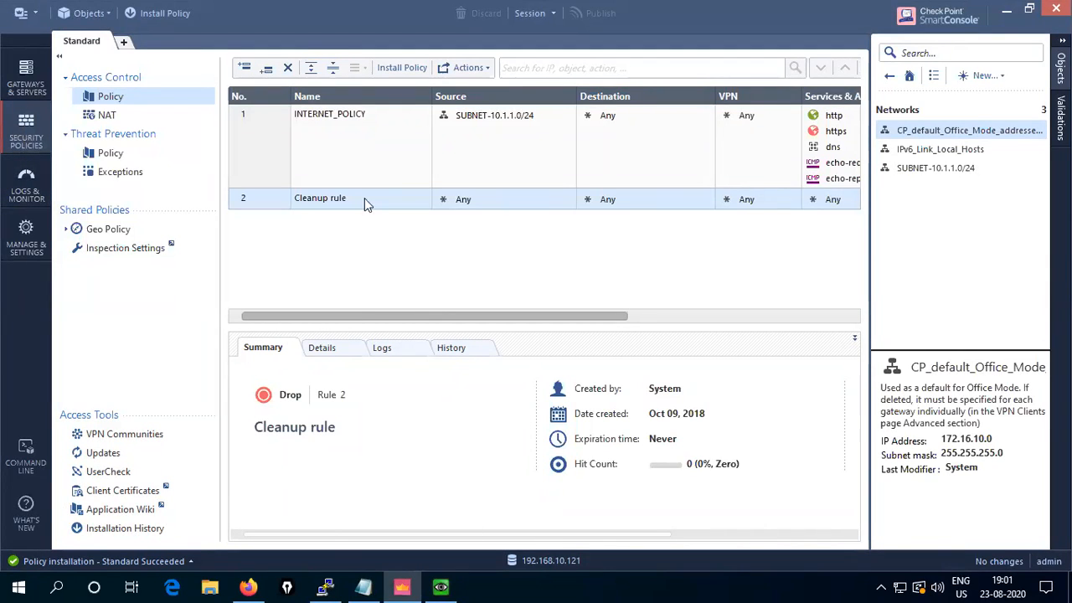
left_click(339, 134)
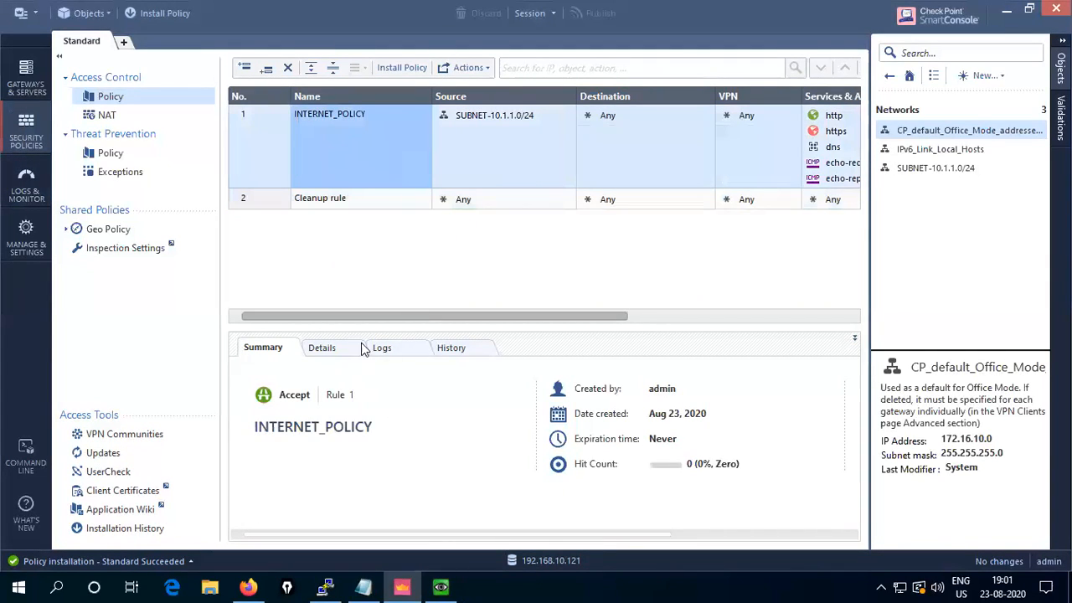
left_click(391, 355)
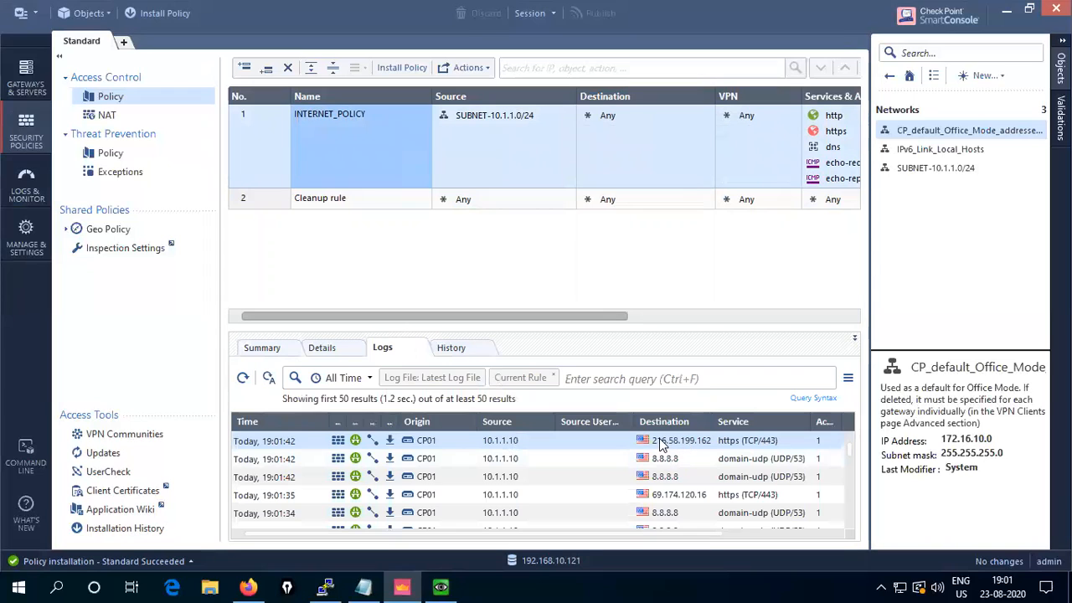
double_click(506, 450)
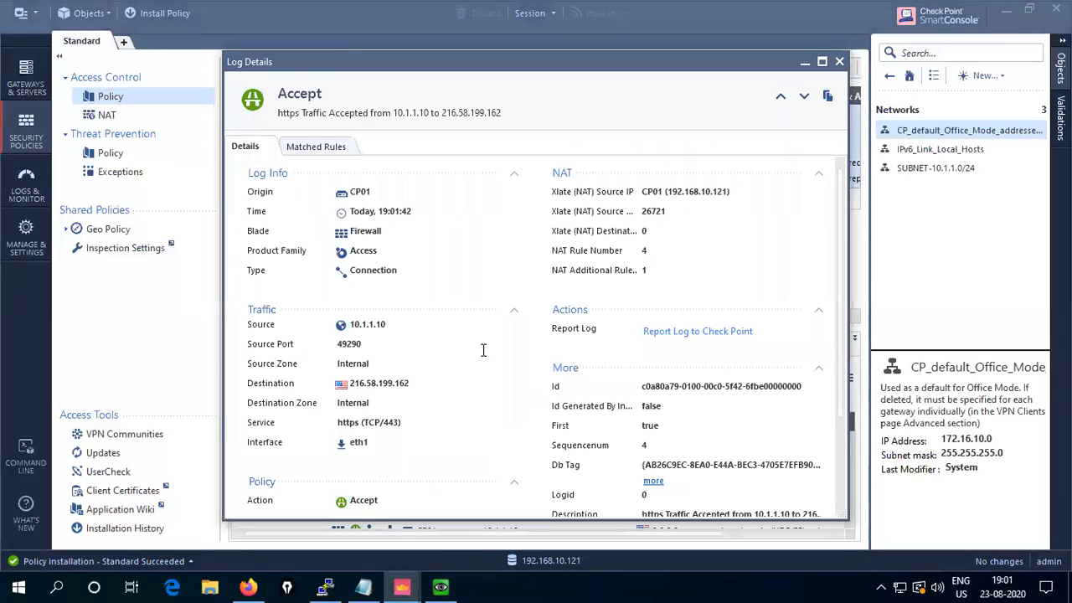
- Review the https log entry's details and its full description
left_click_drag(527, 62, 481, 37)
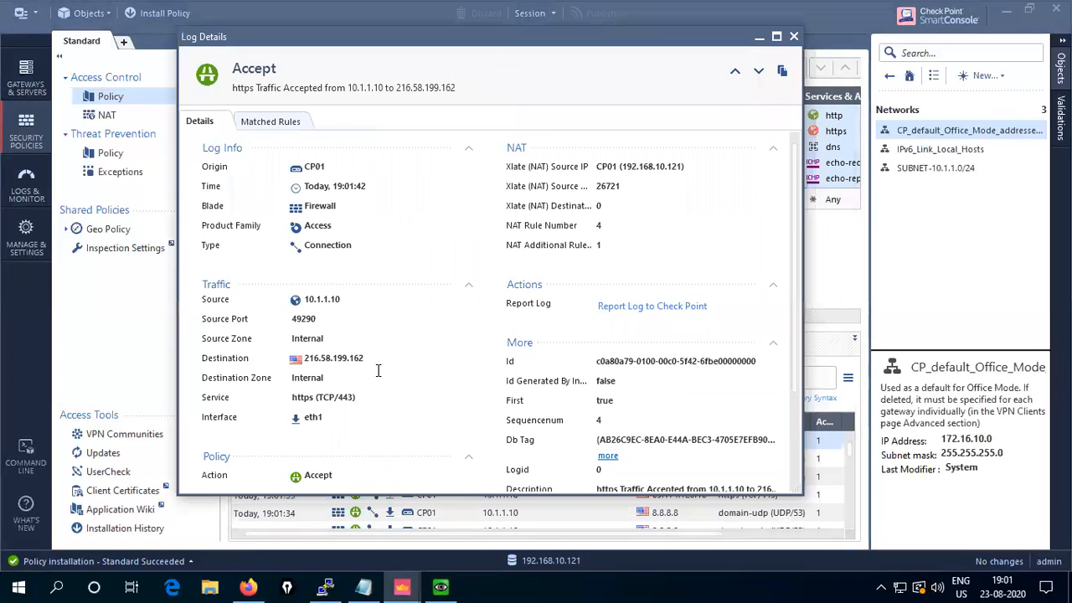
scroll(377, 370, "down", 3)
scroll(378, 371, "up", 3)
scroll(378, 371, "down", 3)
scroll(378, 368, "up", 3)
scroll(340, 355, "down", 3)
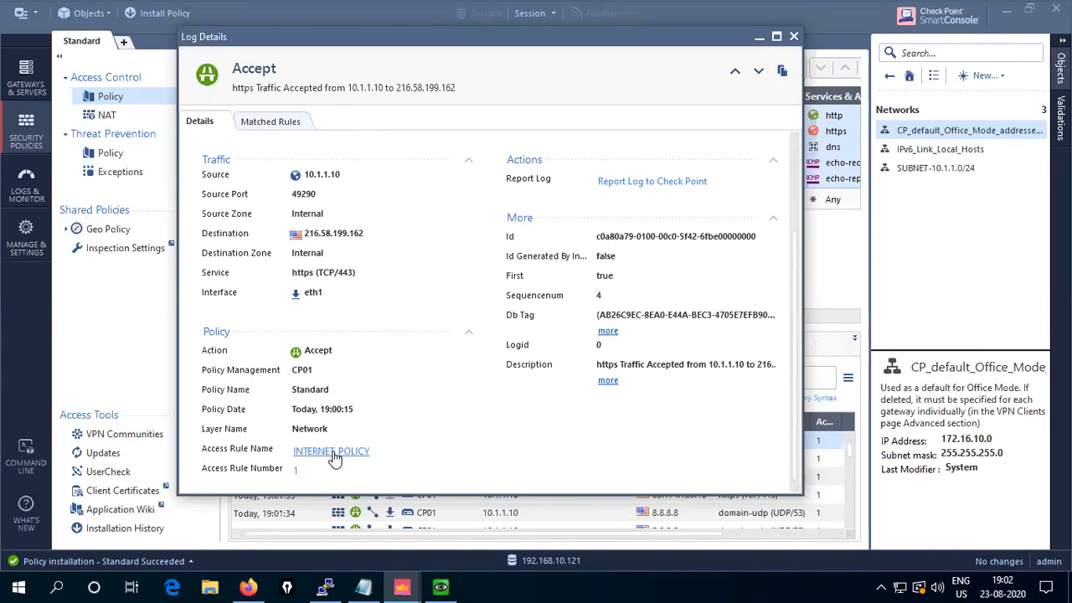
left_click(608, 380)
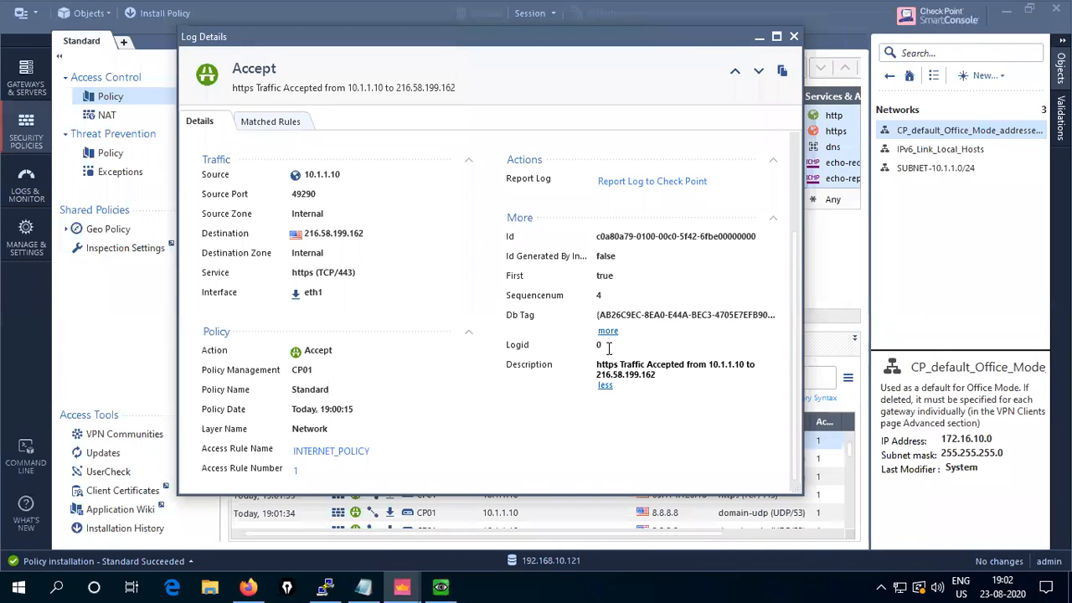
scroll(435, 352, "up", 2)
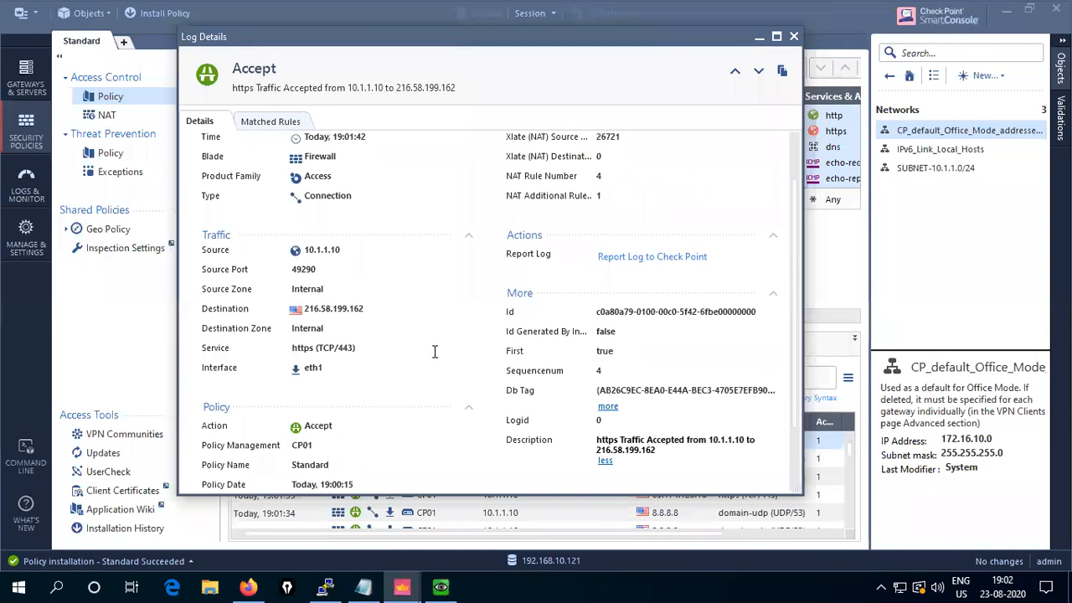
scroll(435, 352, "up", 2)
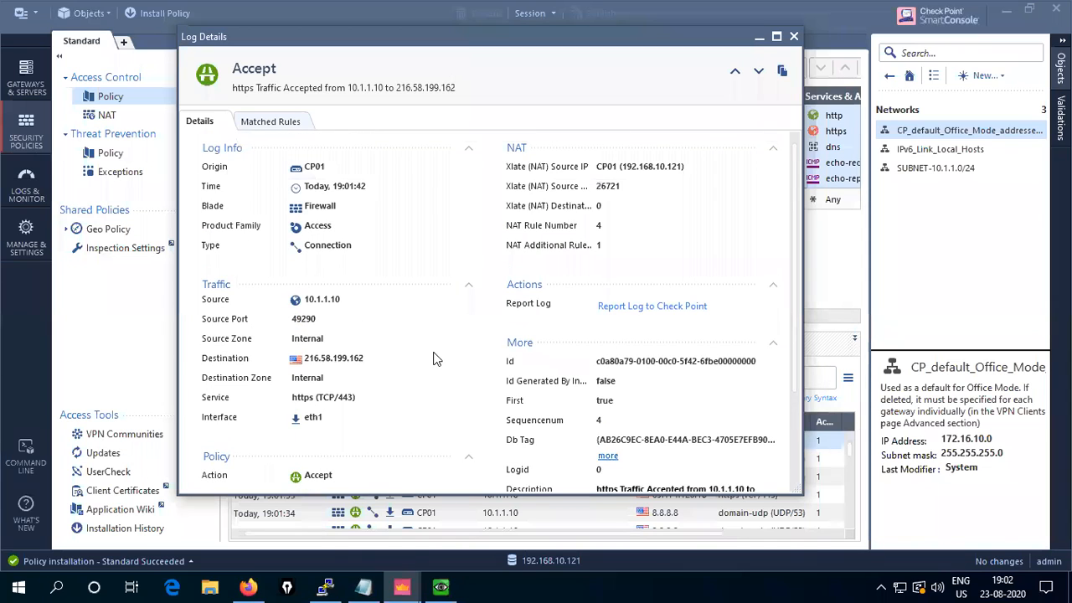
scroll(437, 368, "down", 3)
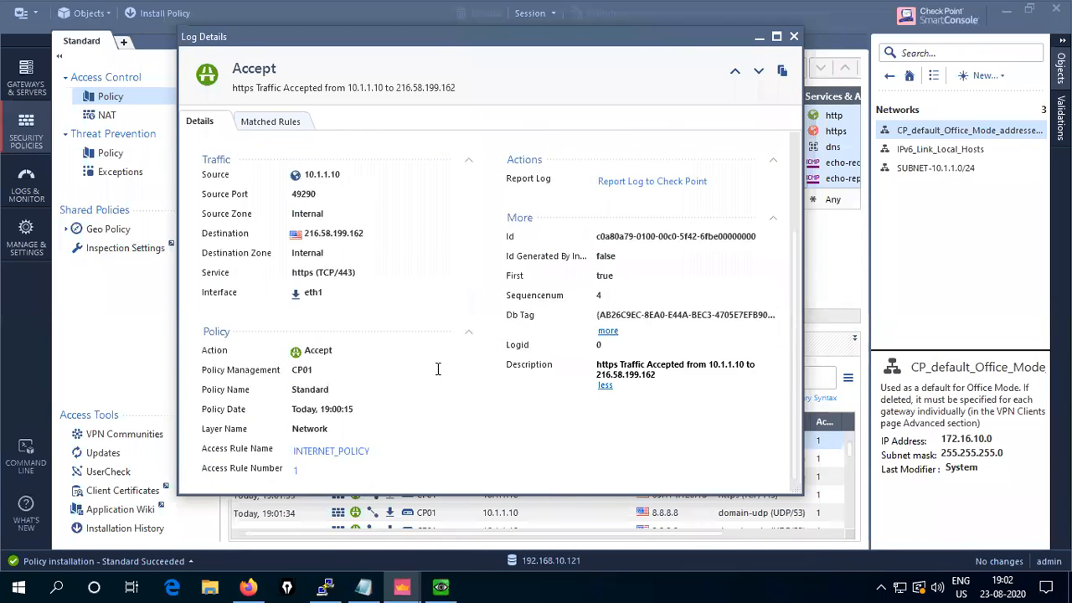
scroll(436, 373, "up", 3)
scroll(431, 363, "down", 3)
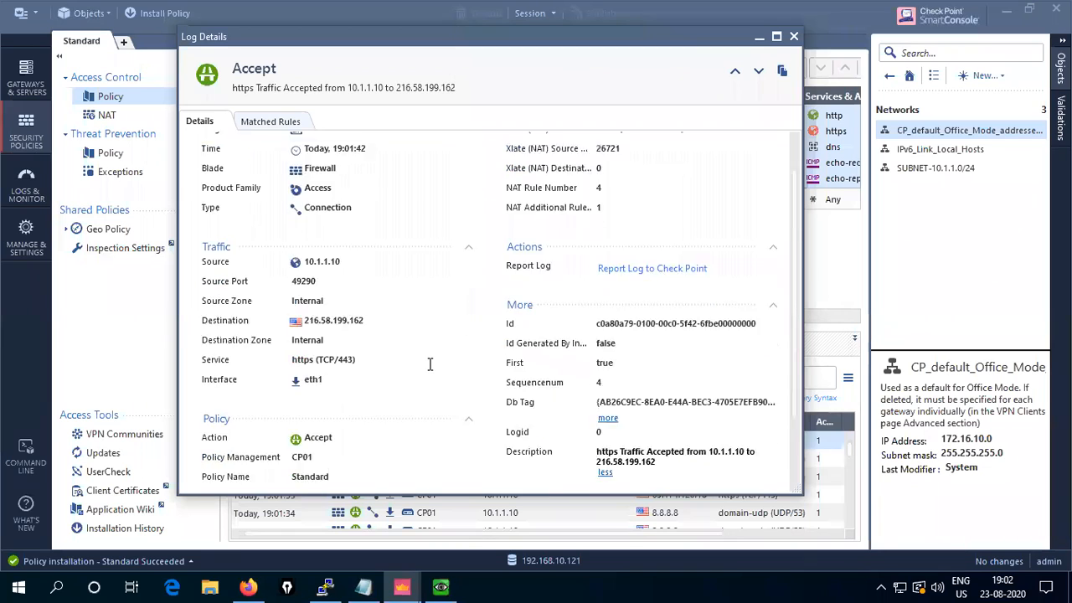
- Confirm the log matched INTERNET_POLICY rule 1, then close it and minimize the remote desktop
left_click(282, 122)
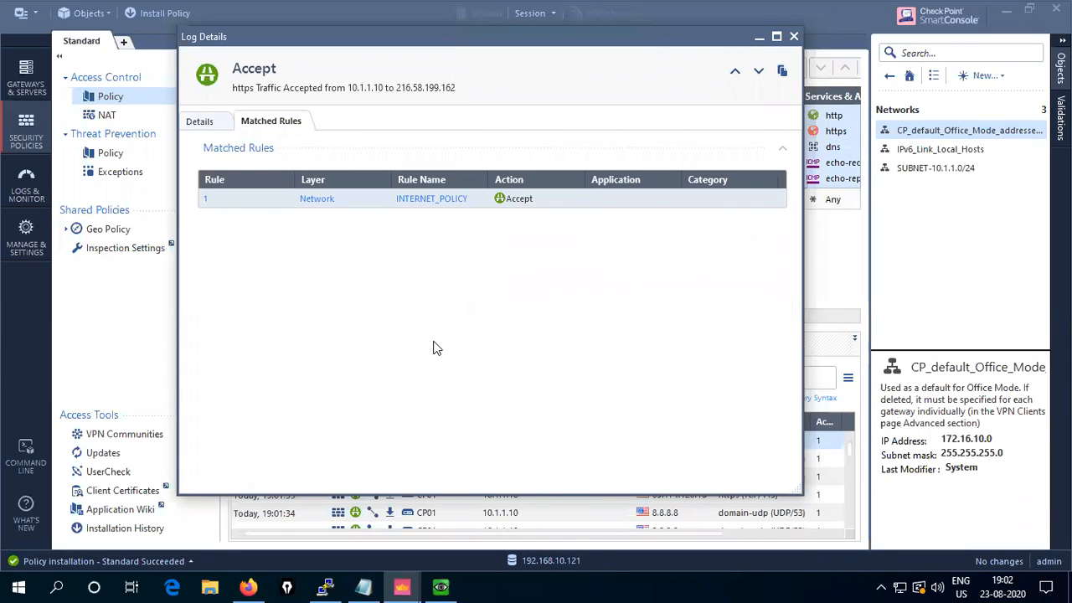
left_click(793, 36)
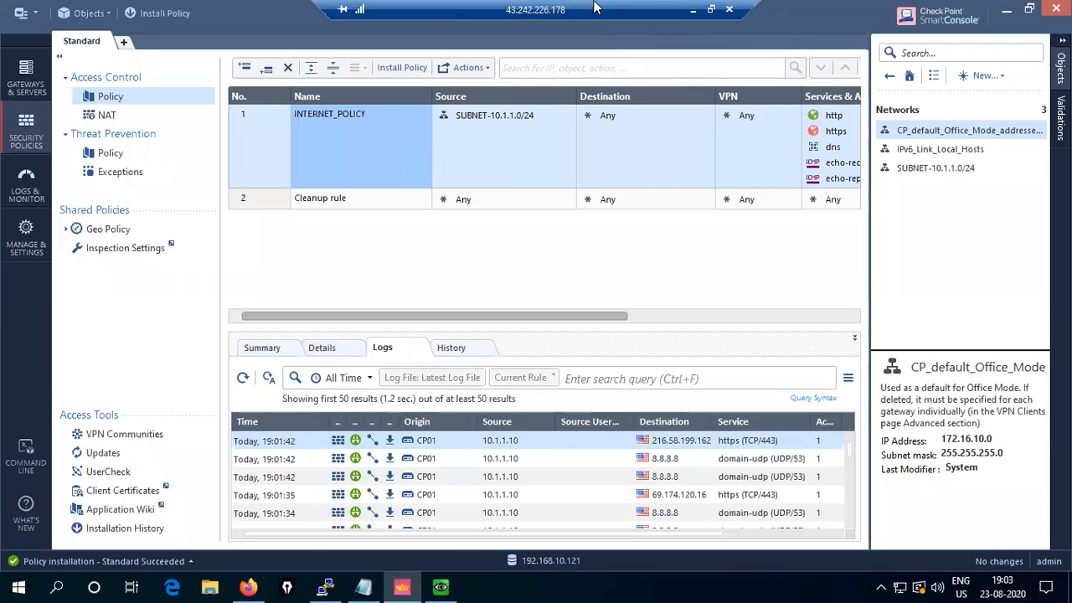
left_click(694, 13)
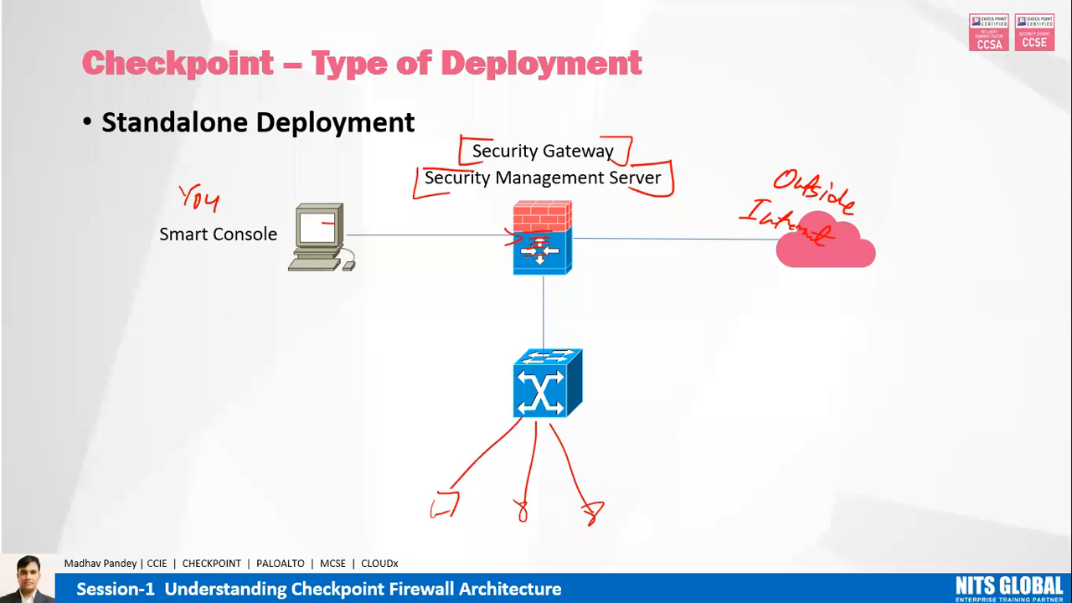